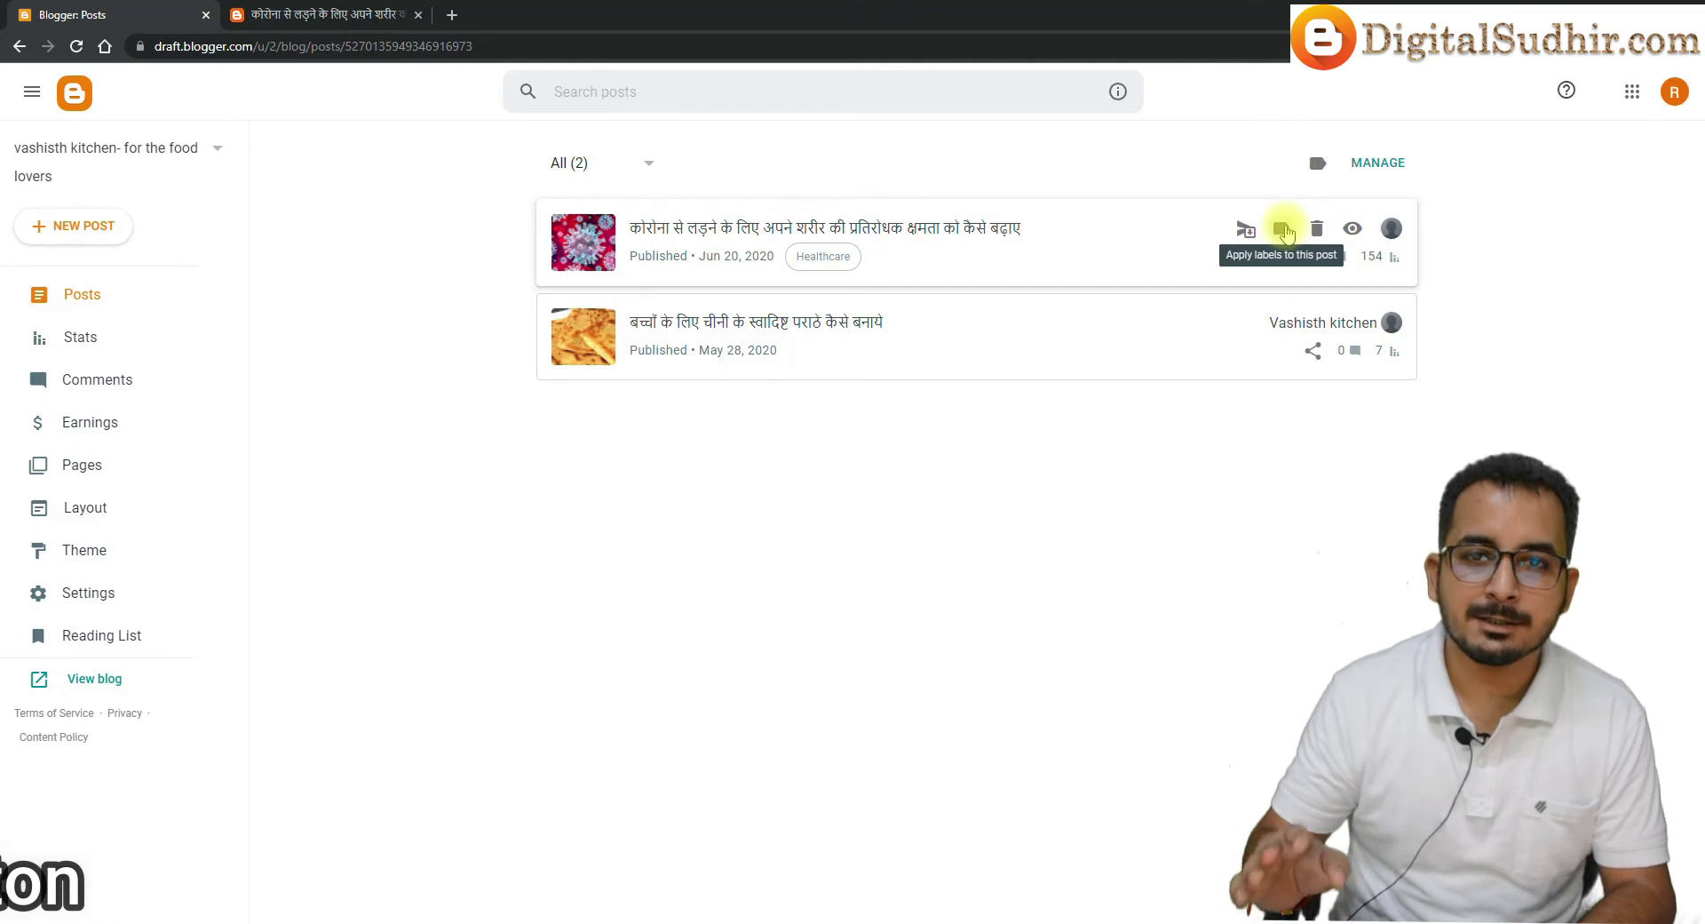
Add the label "food" after Healthcare on the coronavirus immunity post and apply it
{"action": "left_click", "coordinate": [1282, 229]}
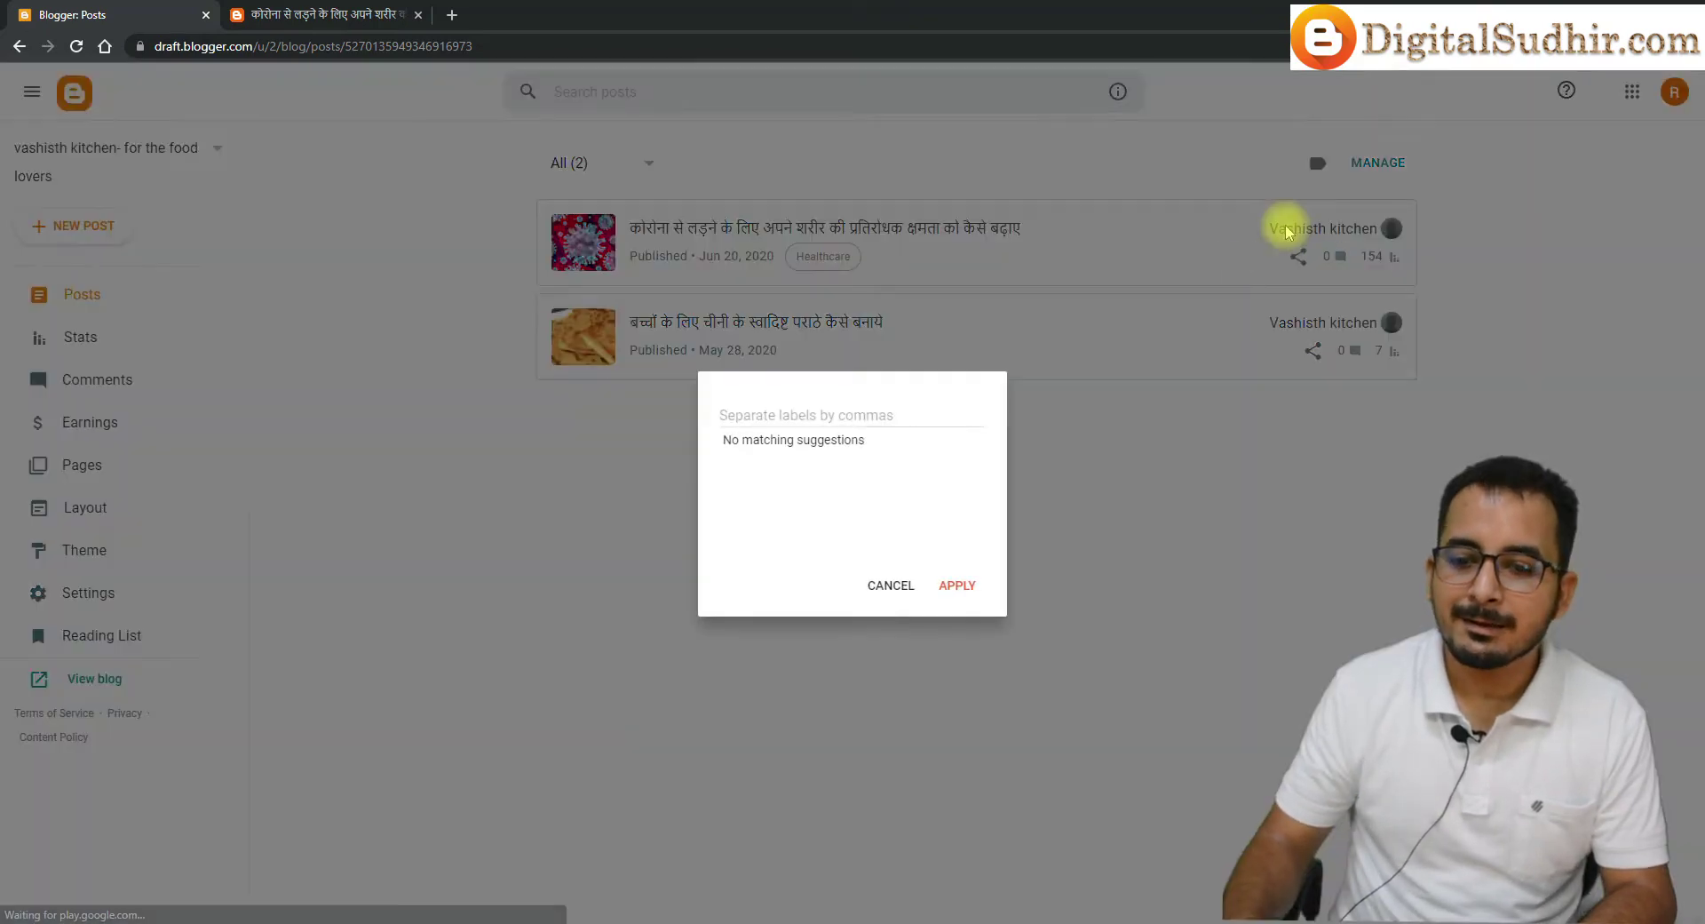
{"action": "left_click", "coordinate": [1142, 278]}
{"action": "left_click", "coordinate": [1281, 229]}
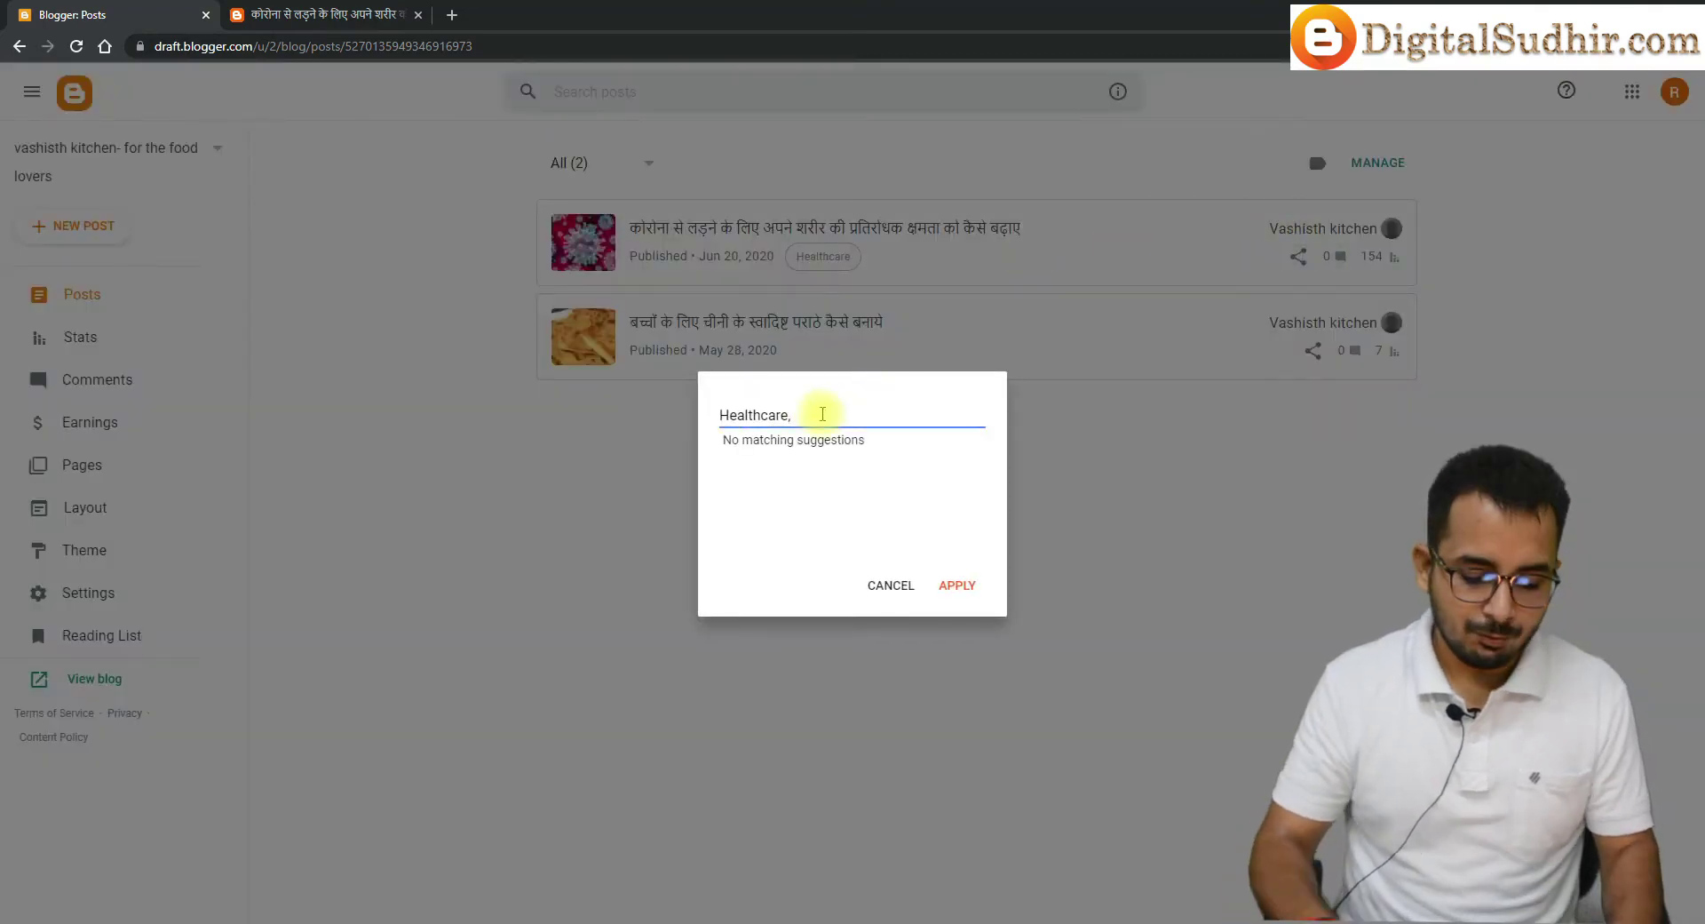
{"action": "type", "text": "food"}
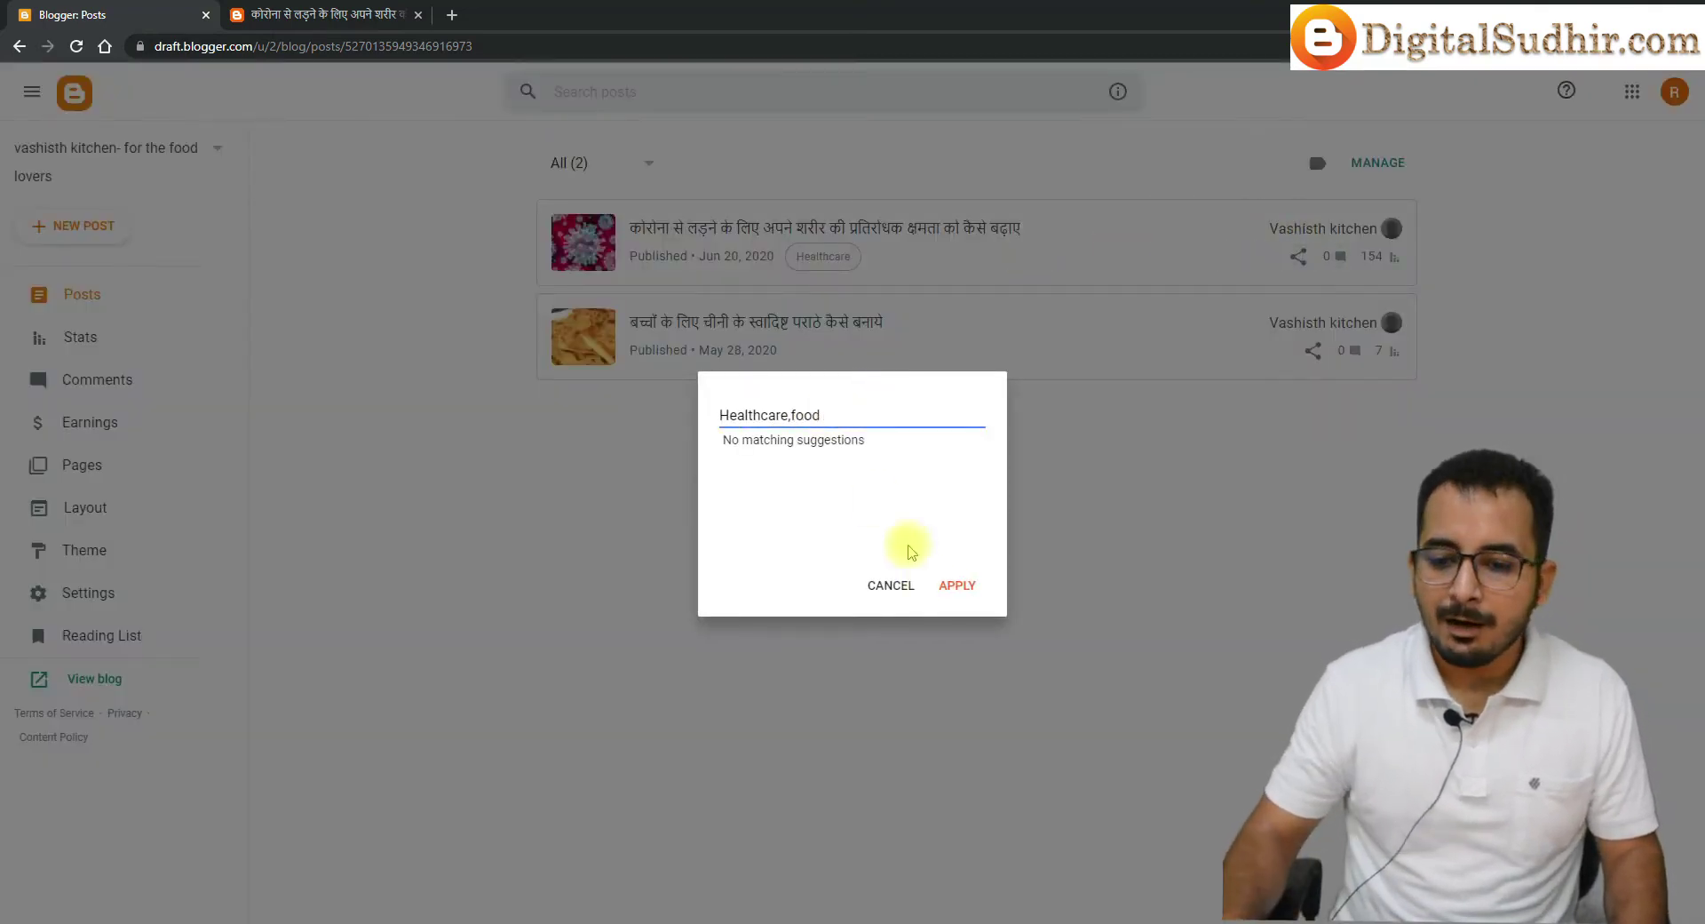
{"action": "left_click", "coordinate": [958, 586]}
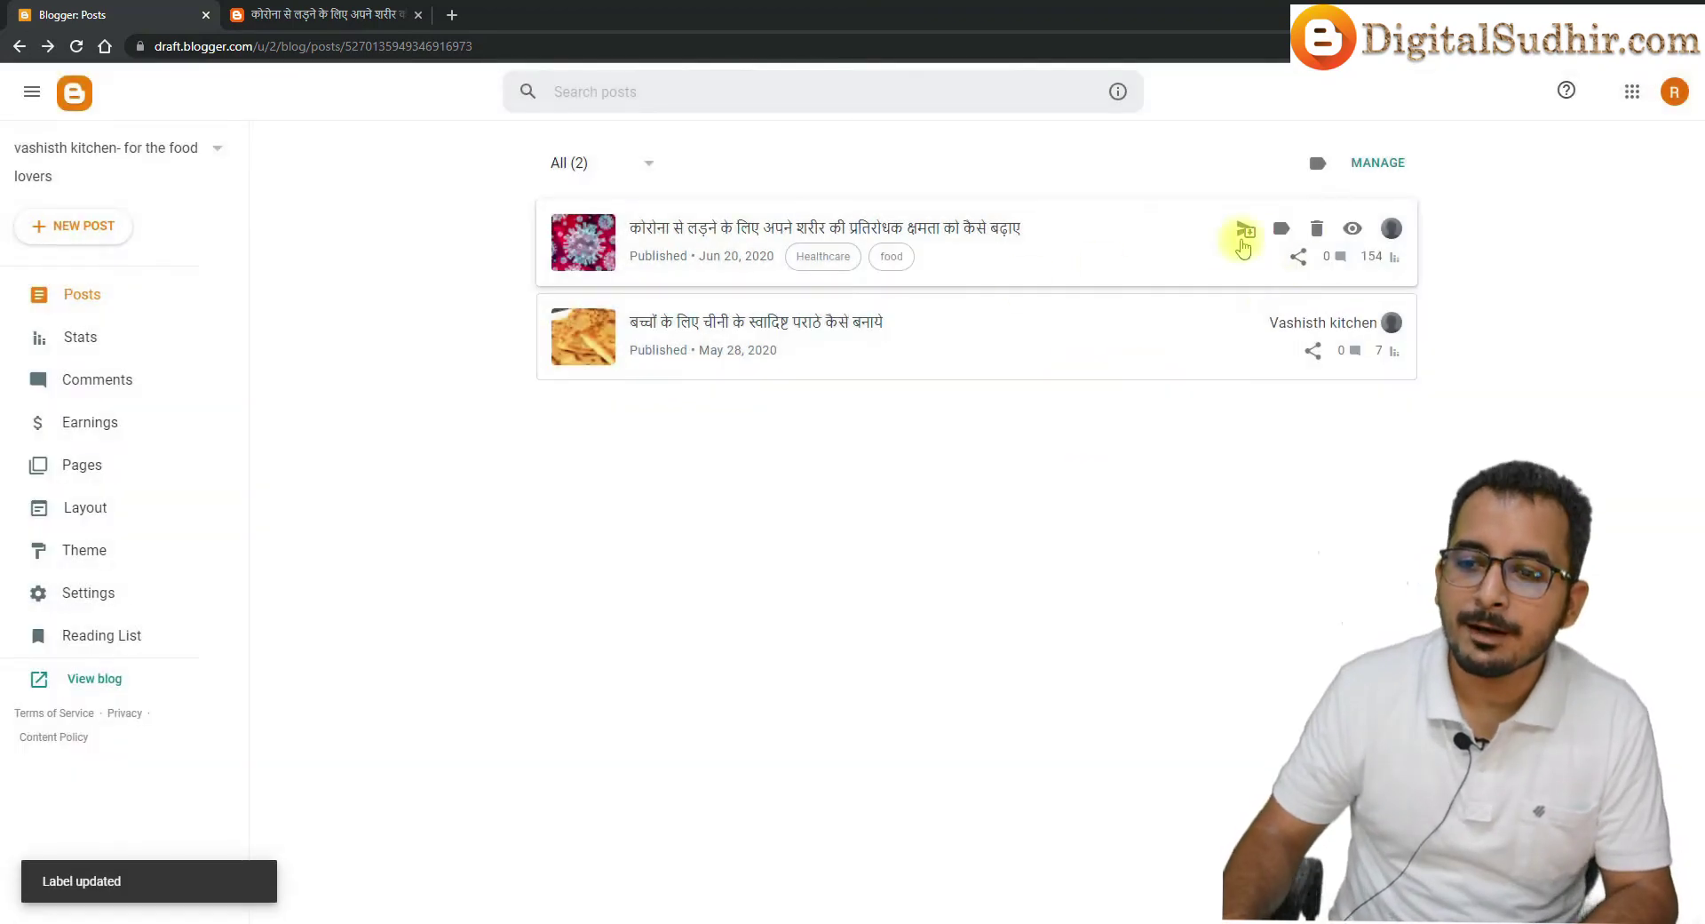
Review the comma-separated labels of the coronavirus post and leave them as they are
{"action": "left_click", "coordinate": [1285, 232]}
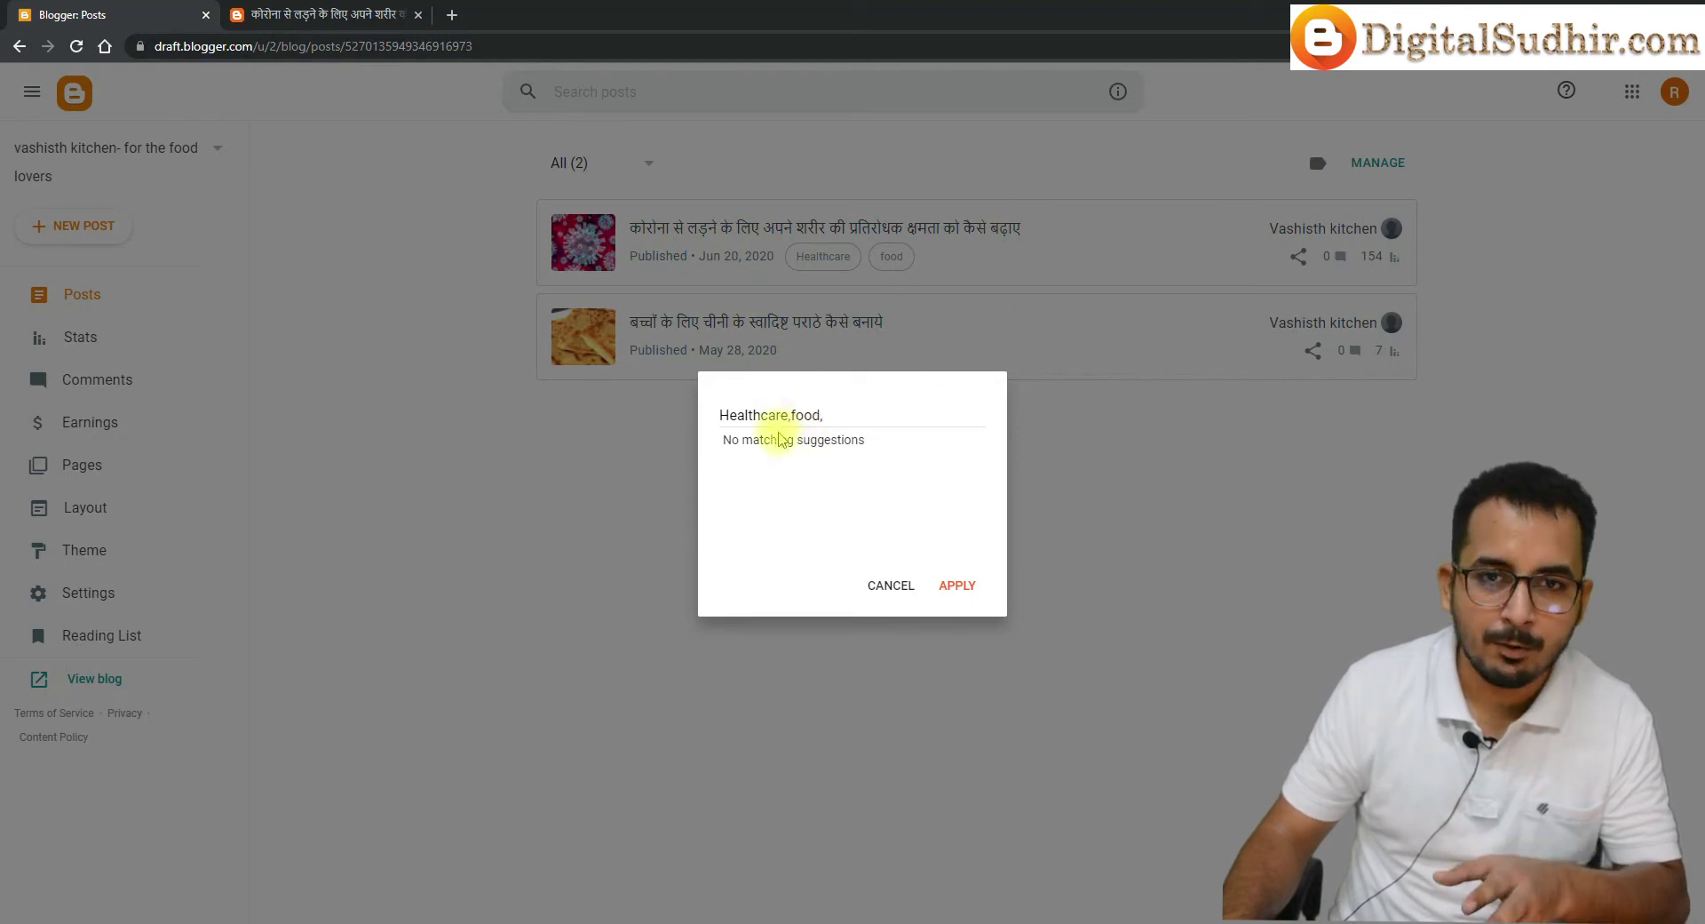
{"action": "left_click_drag", "start_coordinate": [845, 413], "coordinate": [703, 419]}
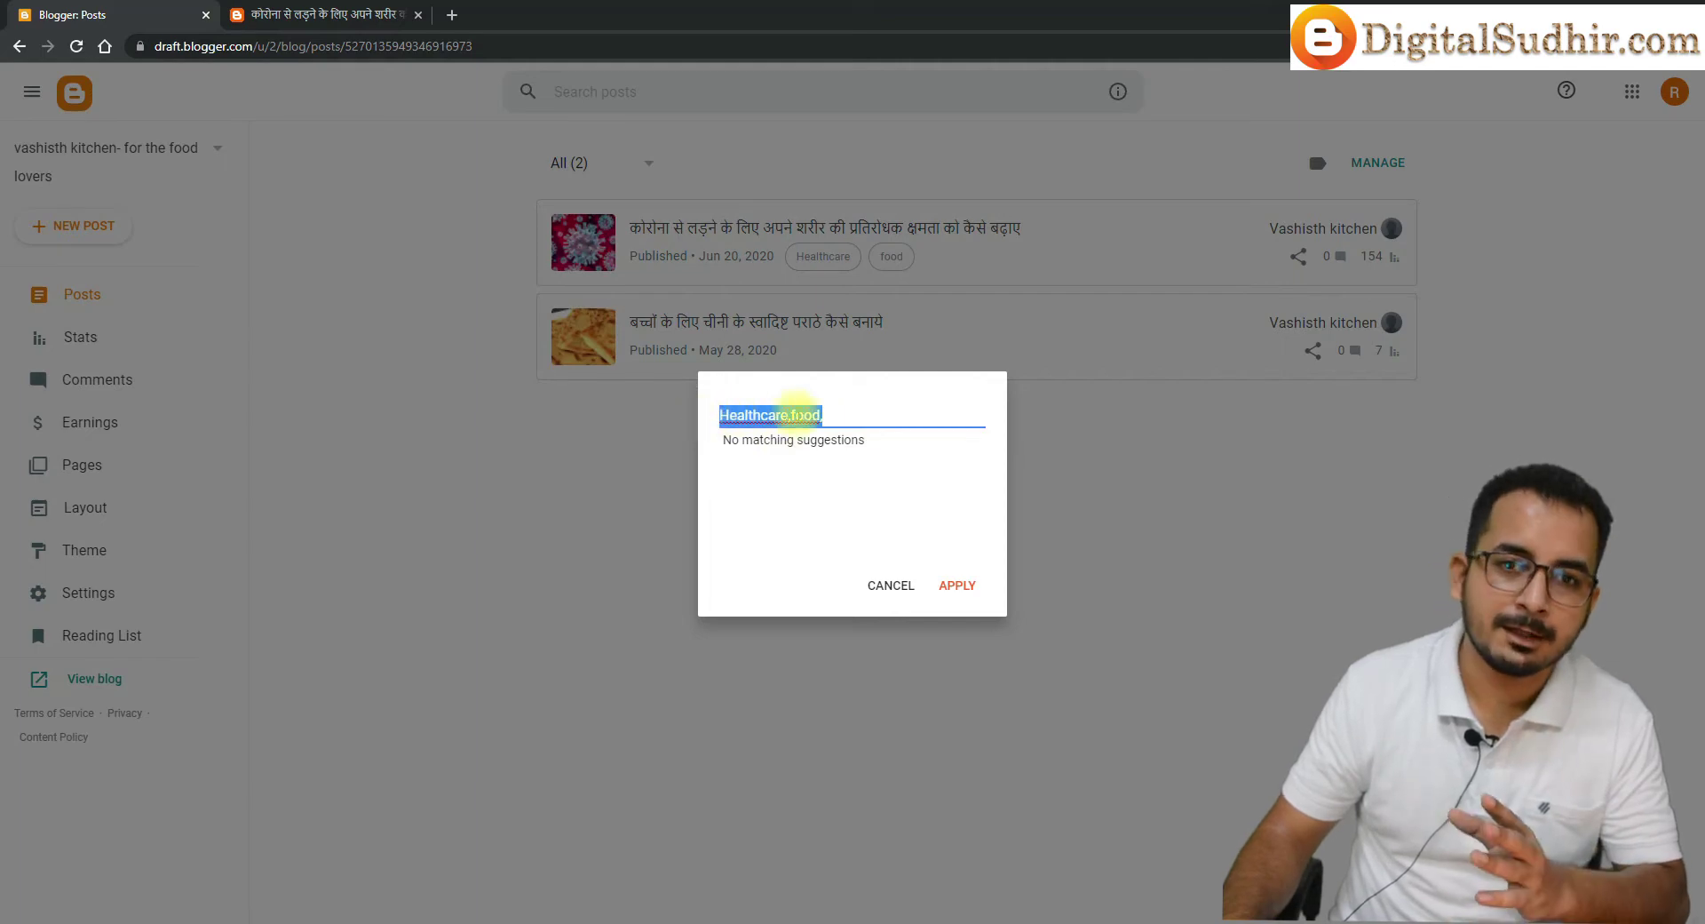
{"action": "left_click", "coordinate": [890, 584]}
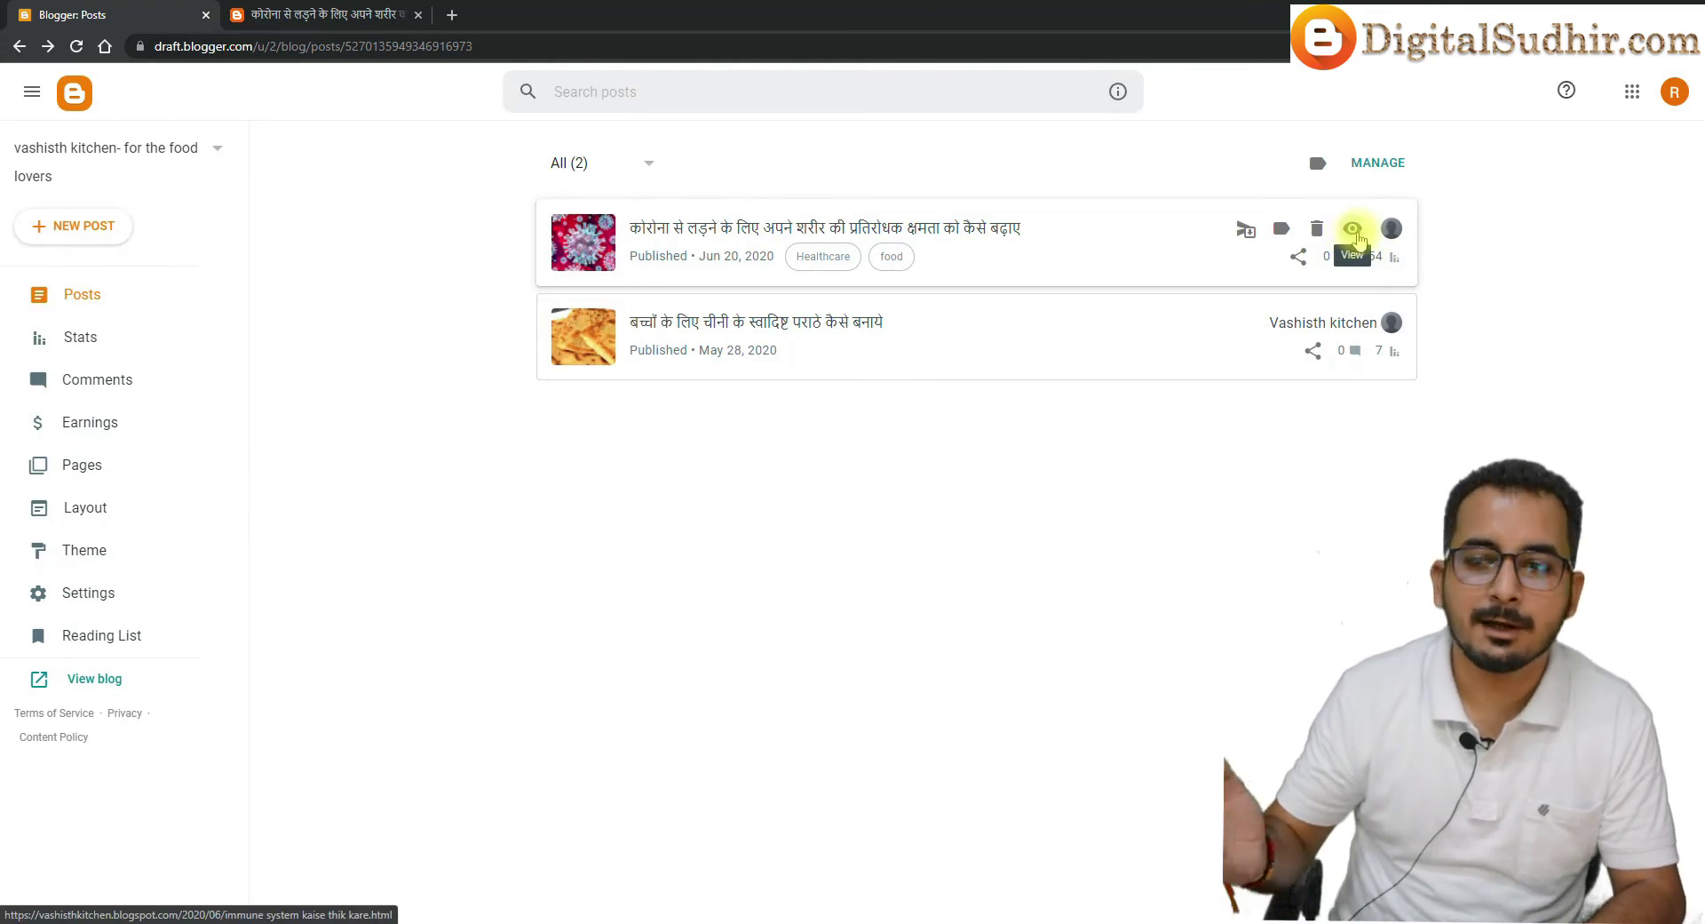
View the published coronavirus post, look through its content and web address, and return to the posts list
{"action": "left_click", "coordinate": [1353, 231]}
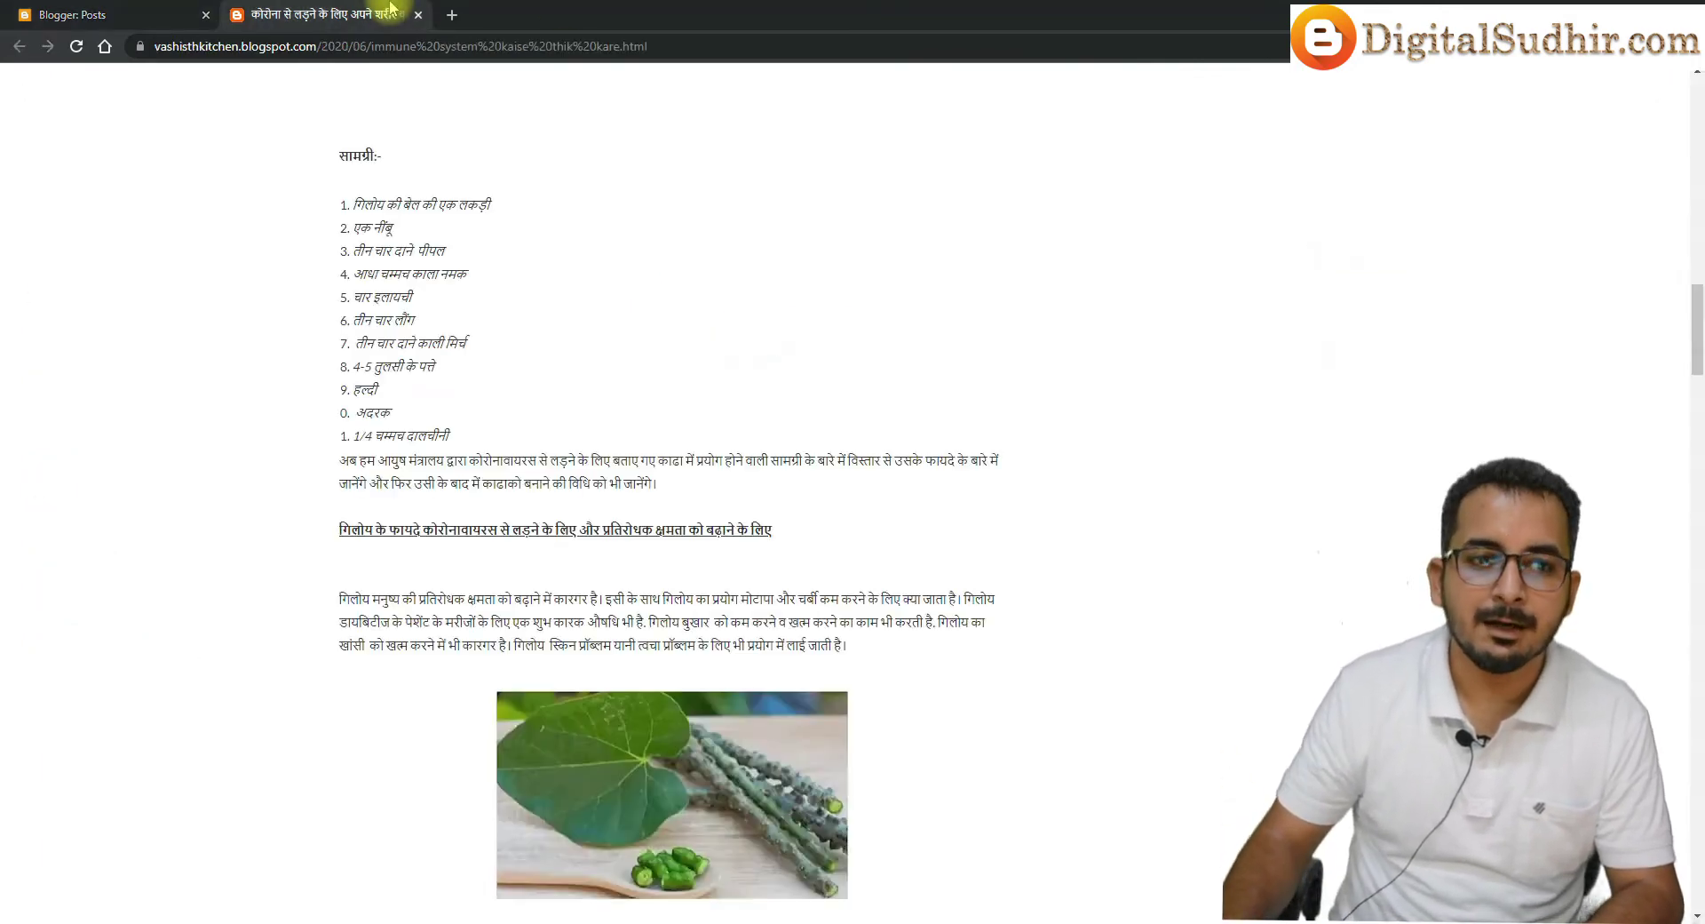
{"action": "scroll", "coordinate": [751, 406], "scroll_direction": "down", "scroll_amount": 7}
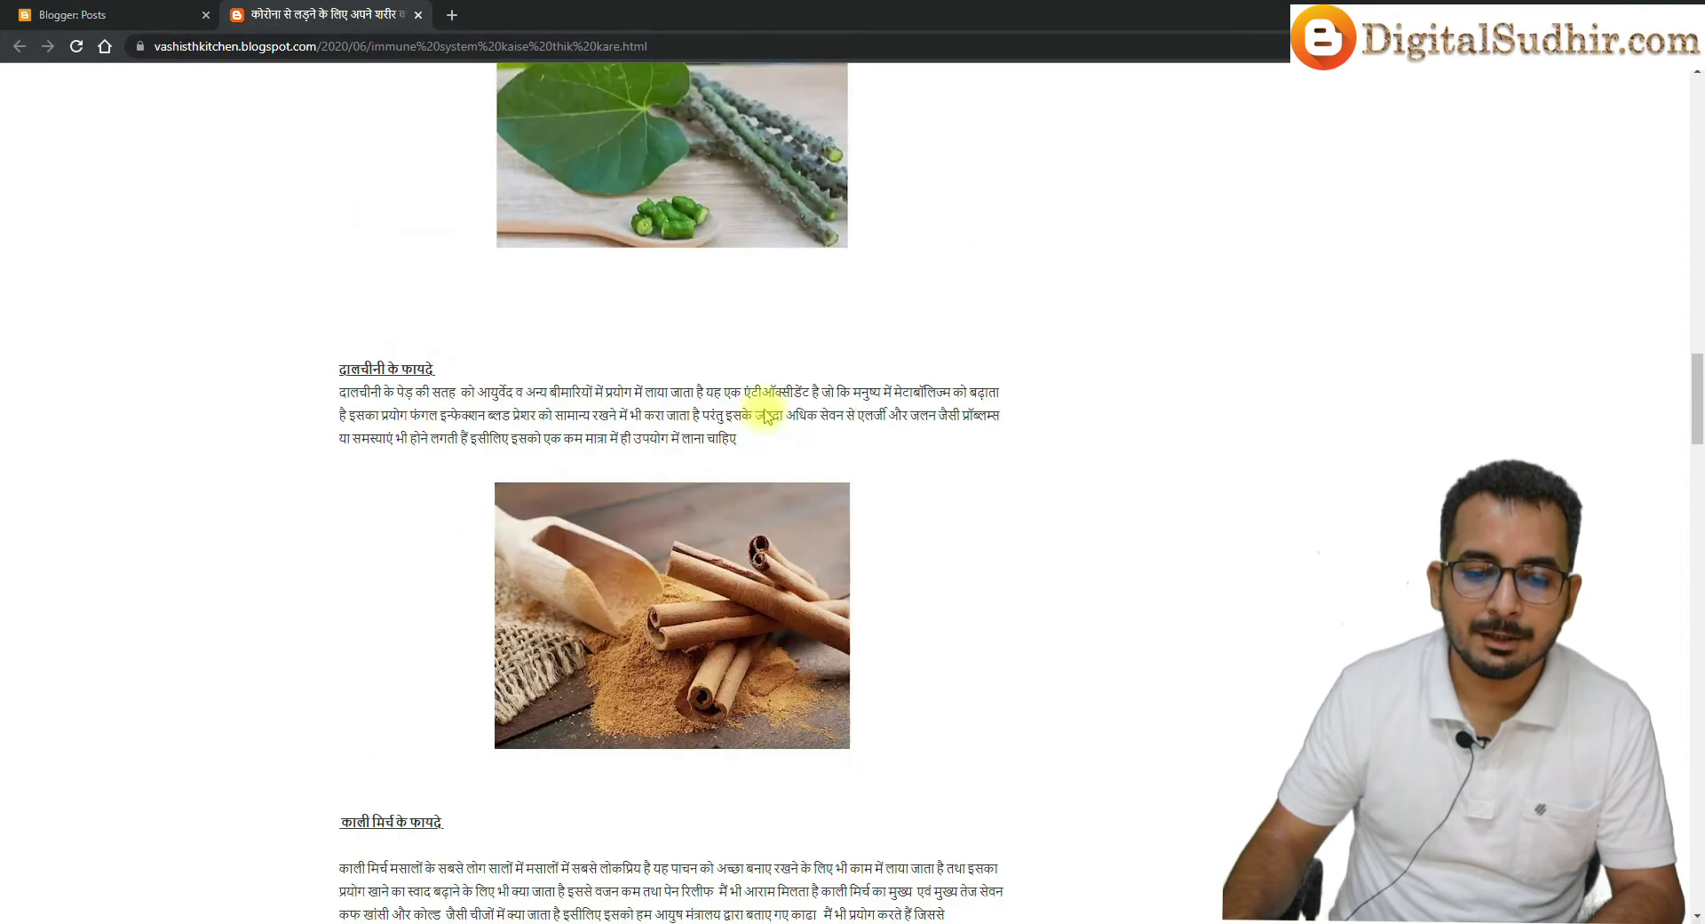
{"action": "scroll", "coordinate": [768, 417], "scroll_direction": "up", "scroll_amount": 20}
{"action": "scroll", "coordinate": [501, 418], "scroll_direction": "down", "scroll_amount": 10}
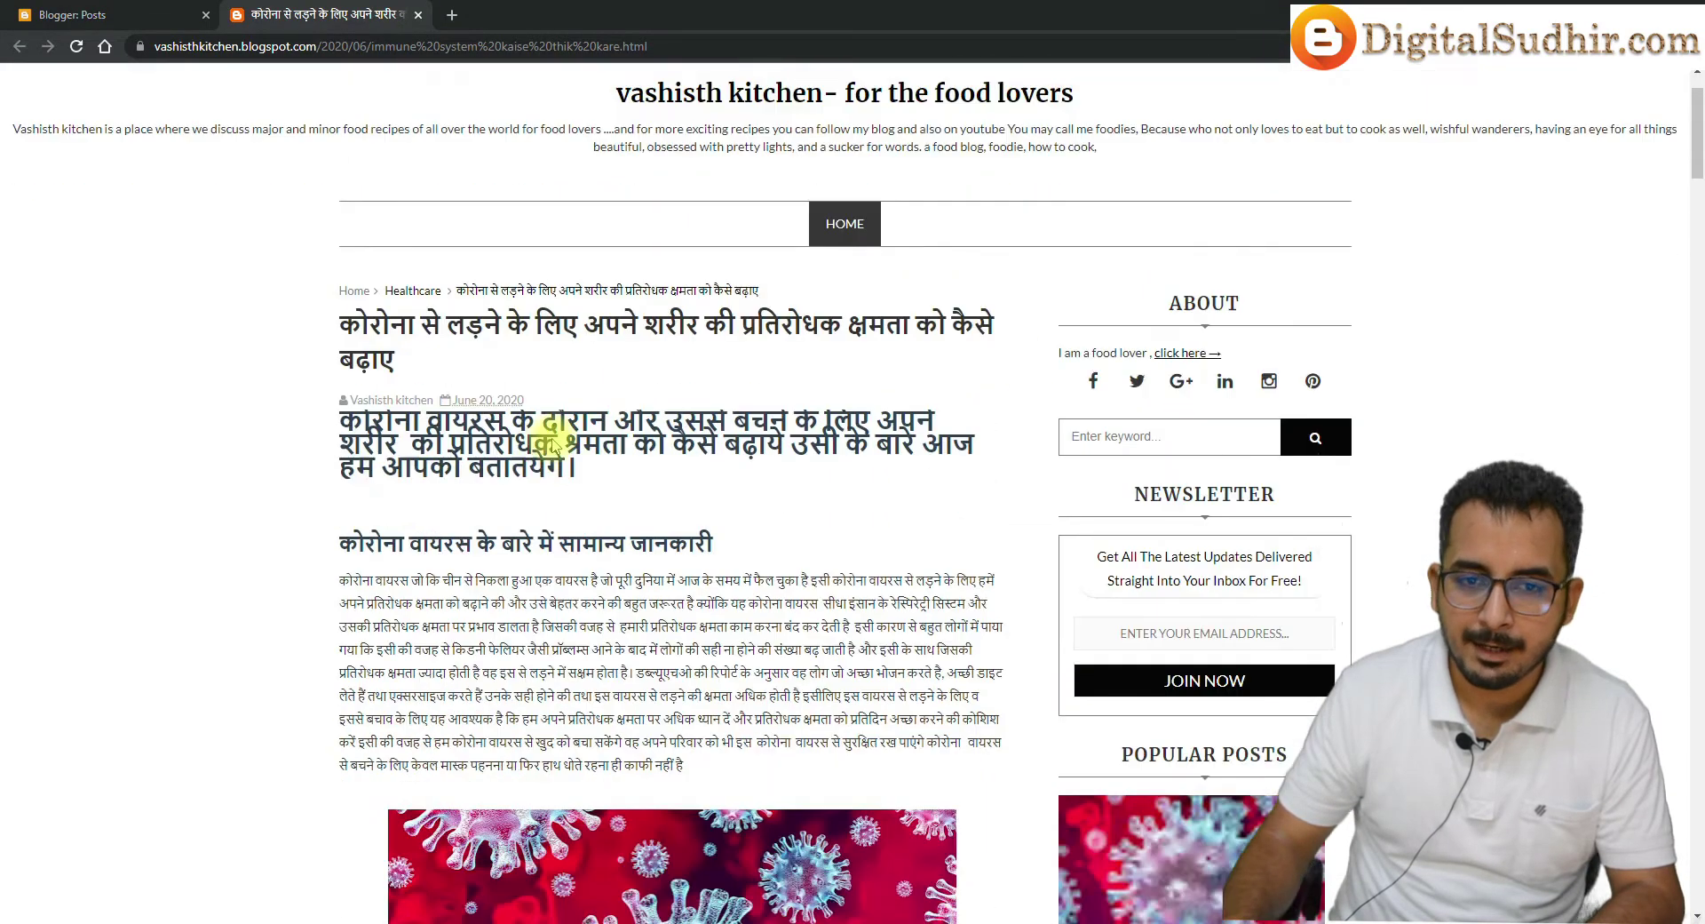
{"action": "left_click", "coordinate": [152, 48]}
{"action": "left_click_drag", "start_coordinate": [152, 48], "coordinate": [576, 41]}
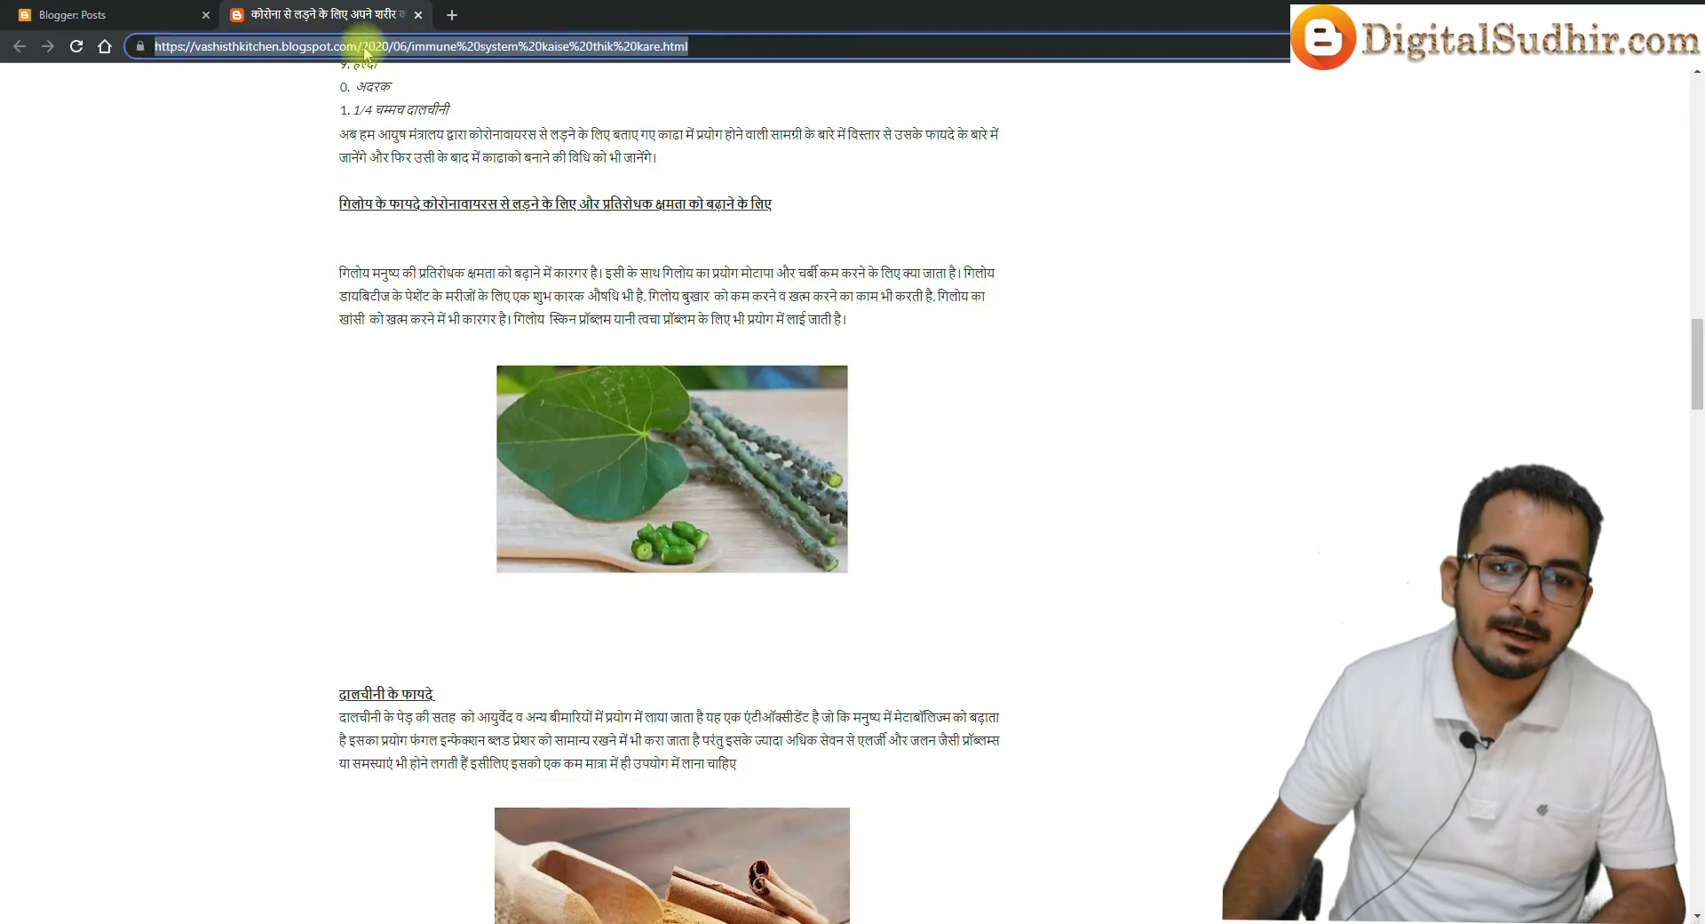
{"action": "left_click", "coordinate": [102, 14]}
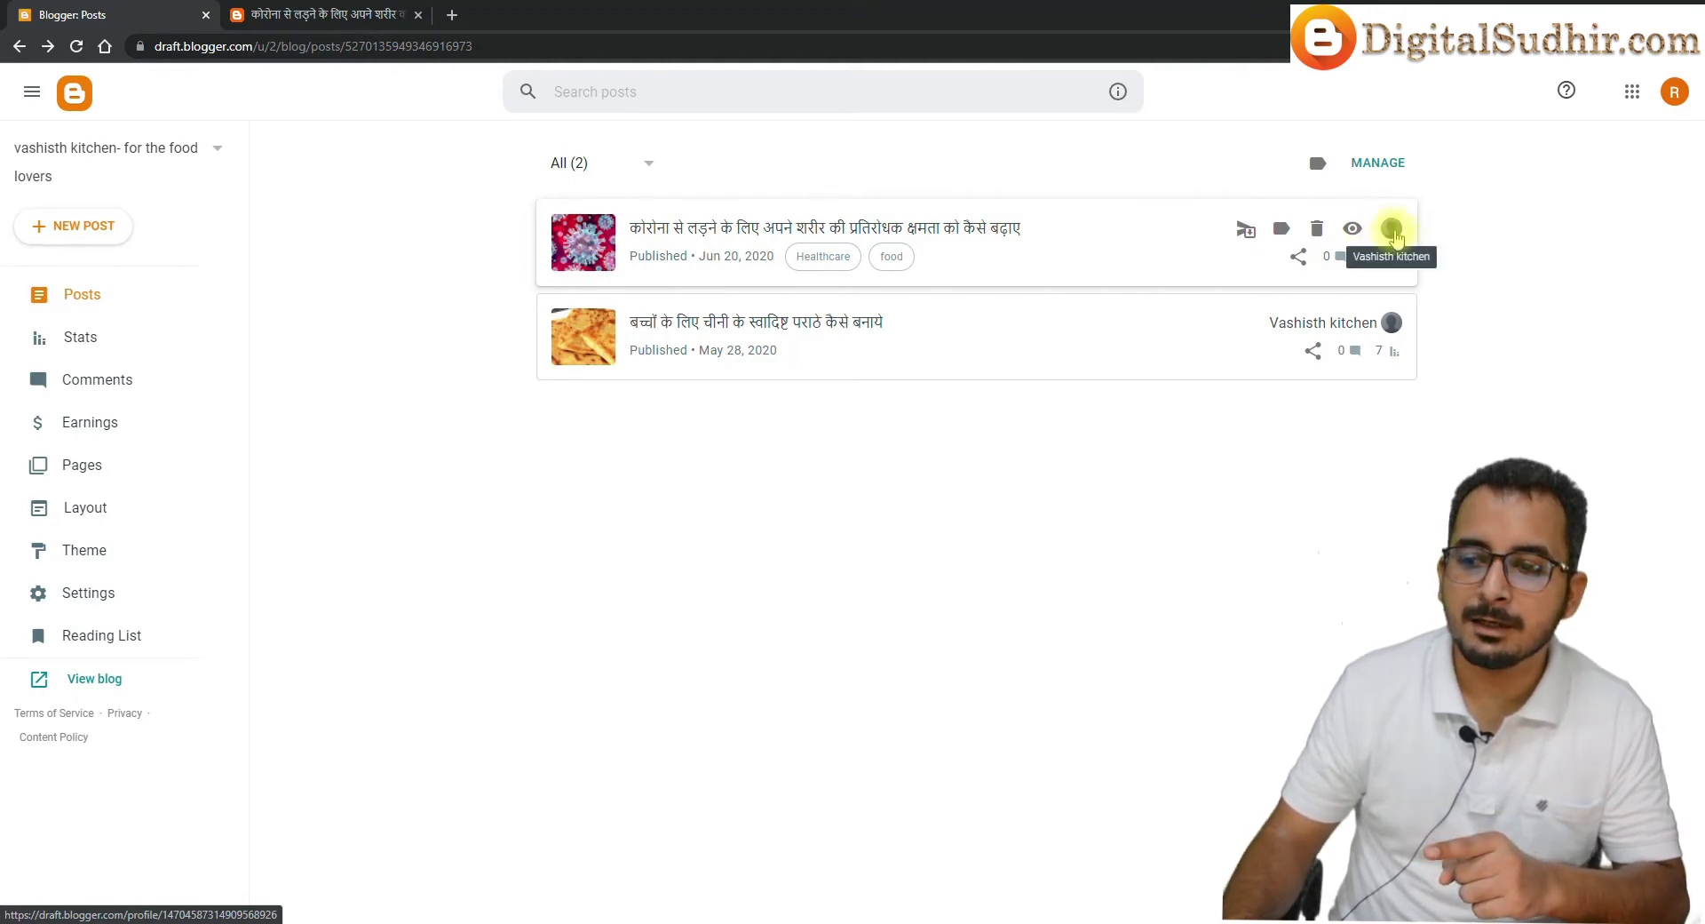
Examine the live post's author line, share options and comment section, and return to the posts list
{"action": "left_click", "coordinate": [382, 14]}
{"action": "scroll", "coordinate": [915, 724], "scroll_direction": "down", "scroll_amount": 15}
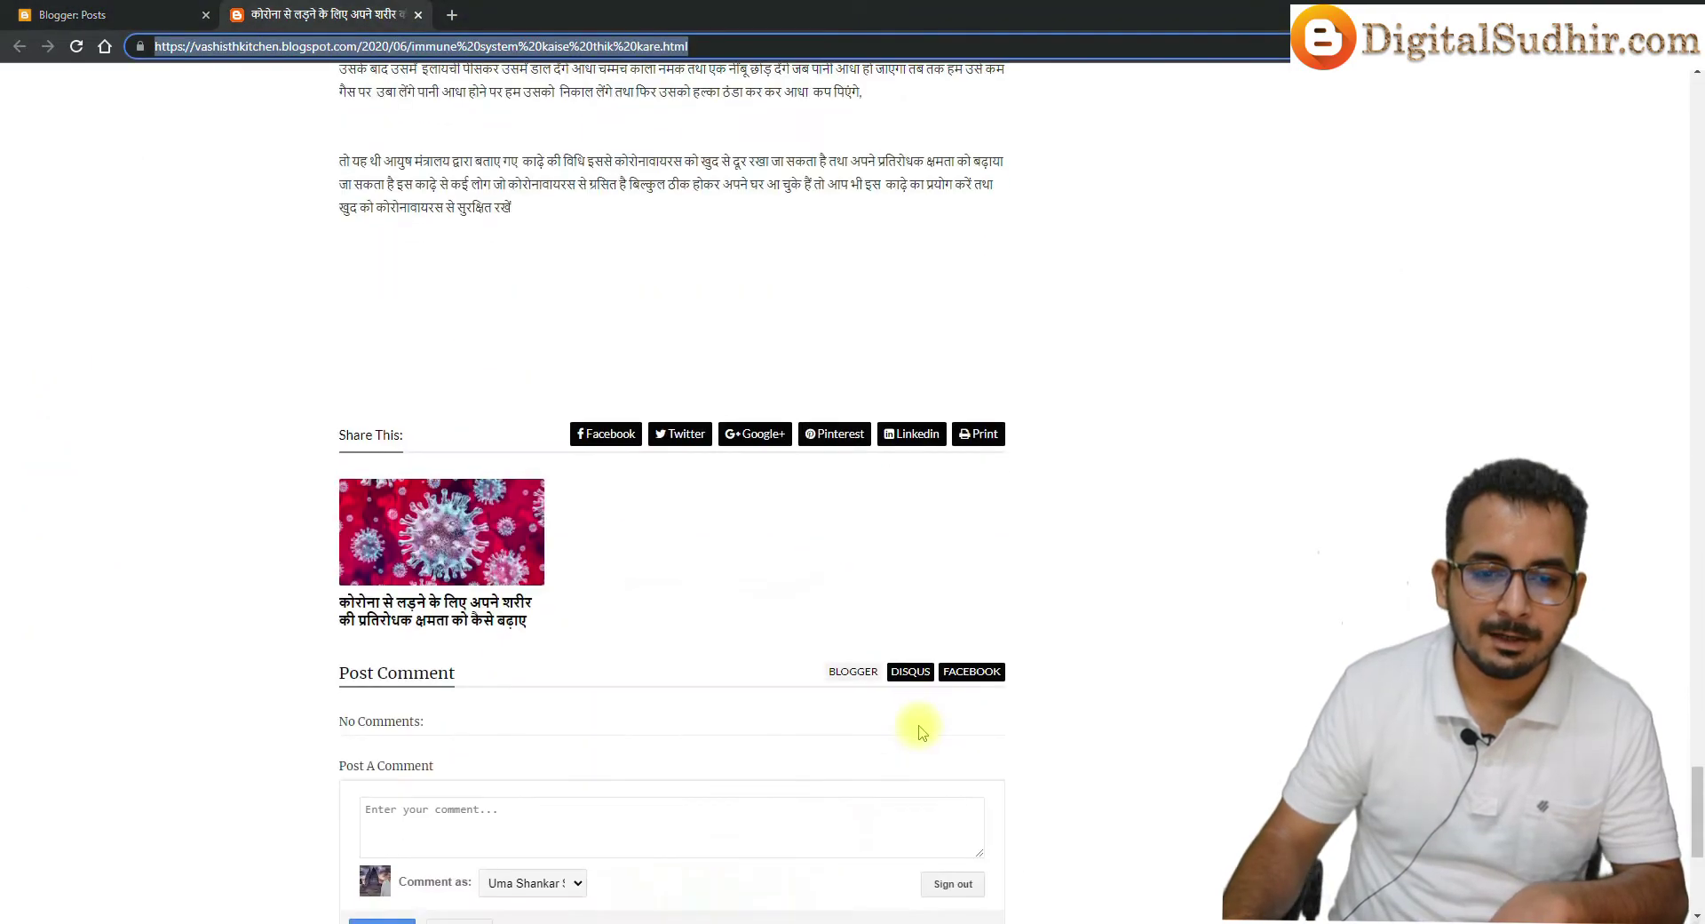
{"action": "scroll", "coordinate": [753, 620], "scroll_direction": "up", "scroll_amount": 10}
{"action": "scroll", "coordinate": [752, 622], "scroll_direction": "up", "scroll_amount": 10}
{"action": "scroll", "coordinate": [752, 622], "scroll_direction": "down", "scroll_amount": 3}
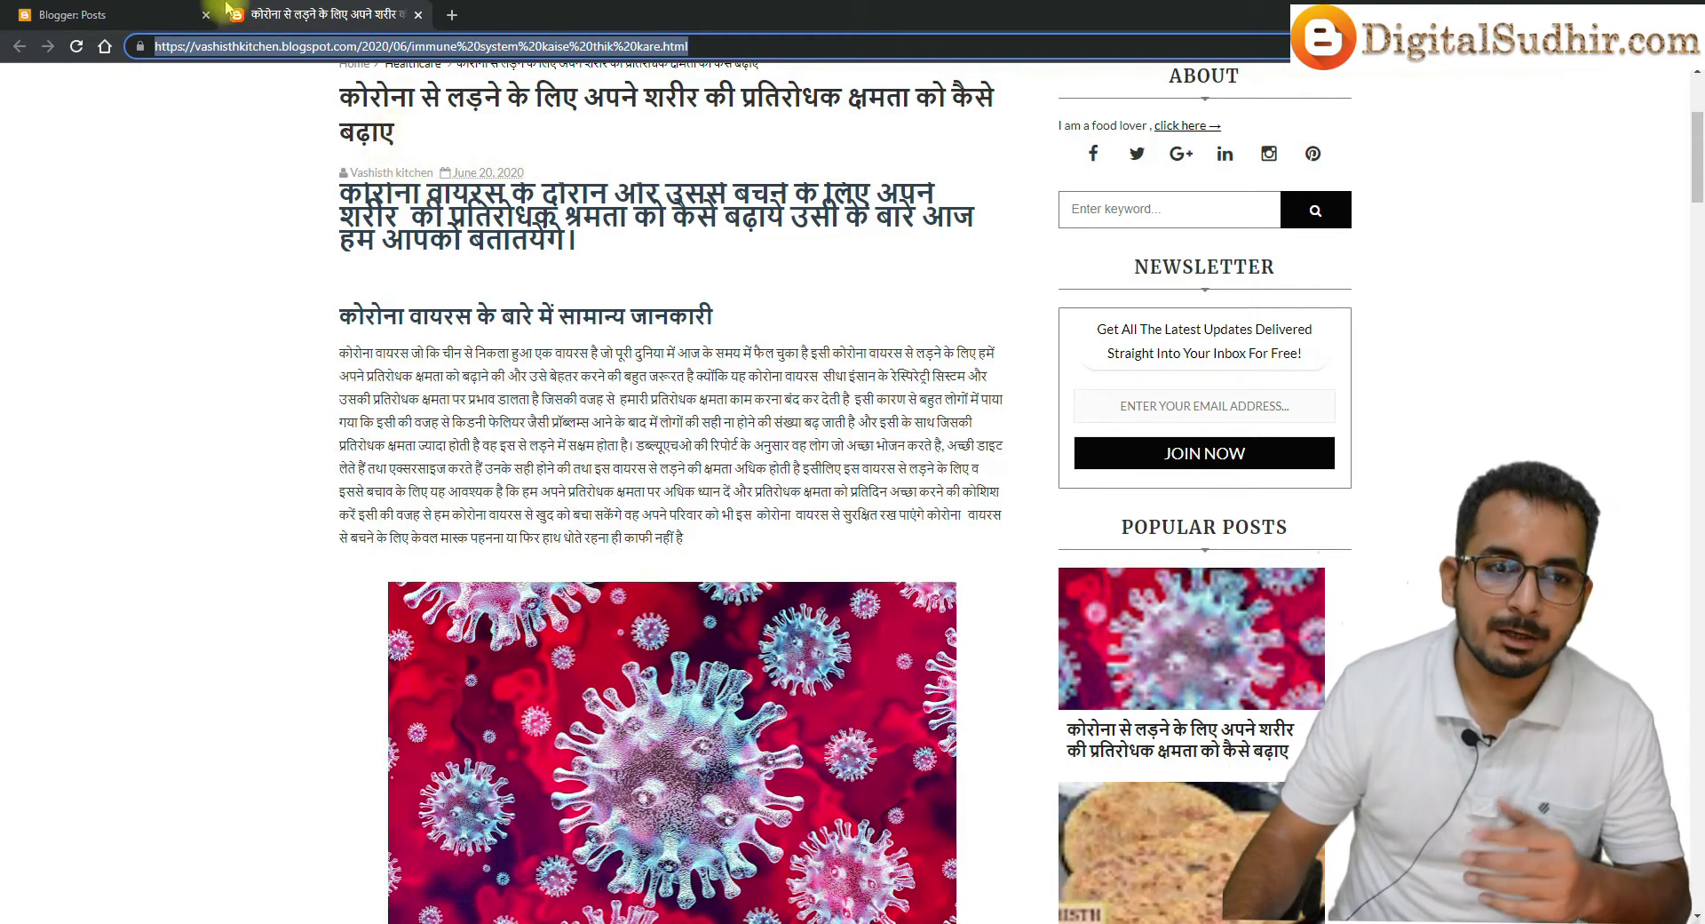
{"action": "left_click", "coordinate": [115, 14]}
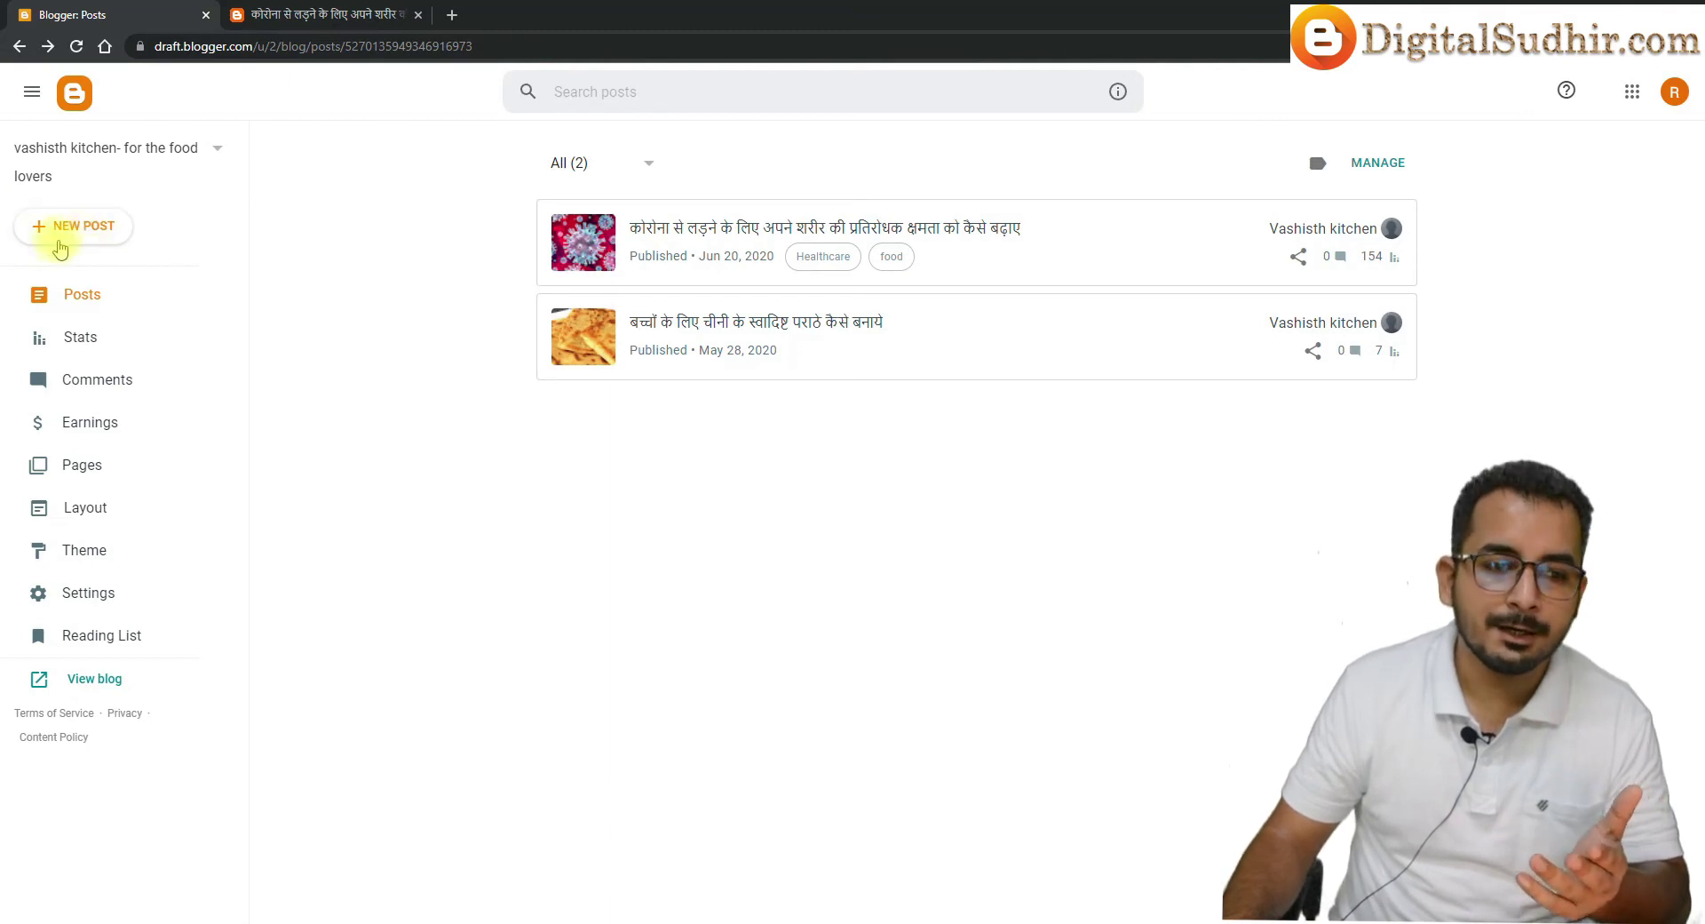
Create a new post titled "How to start blogging on blogger and what is the earning of blogging"
{"action": "left_click", "coordinate": [58, 242]}
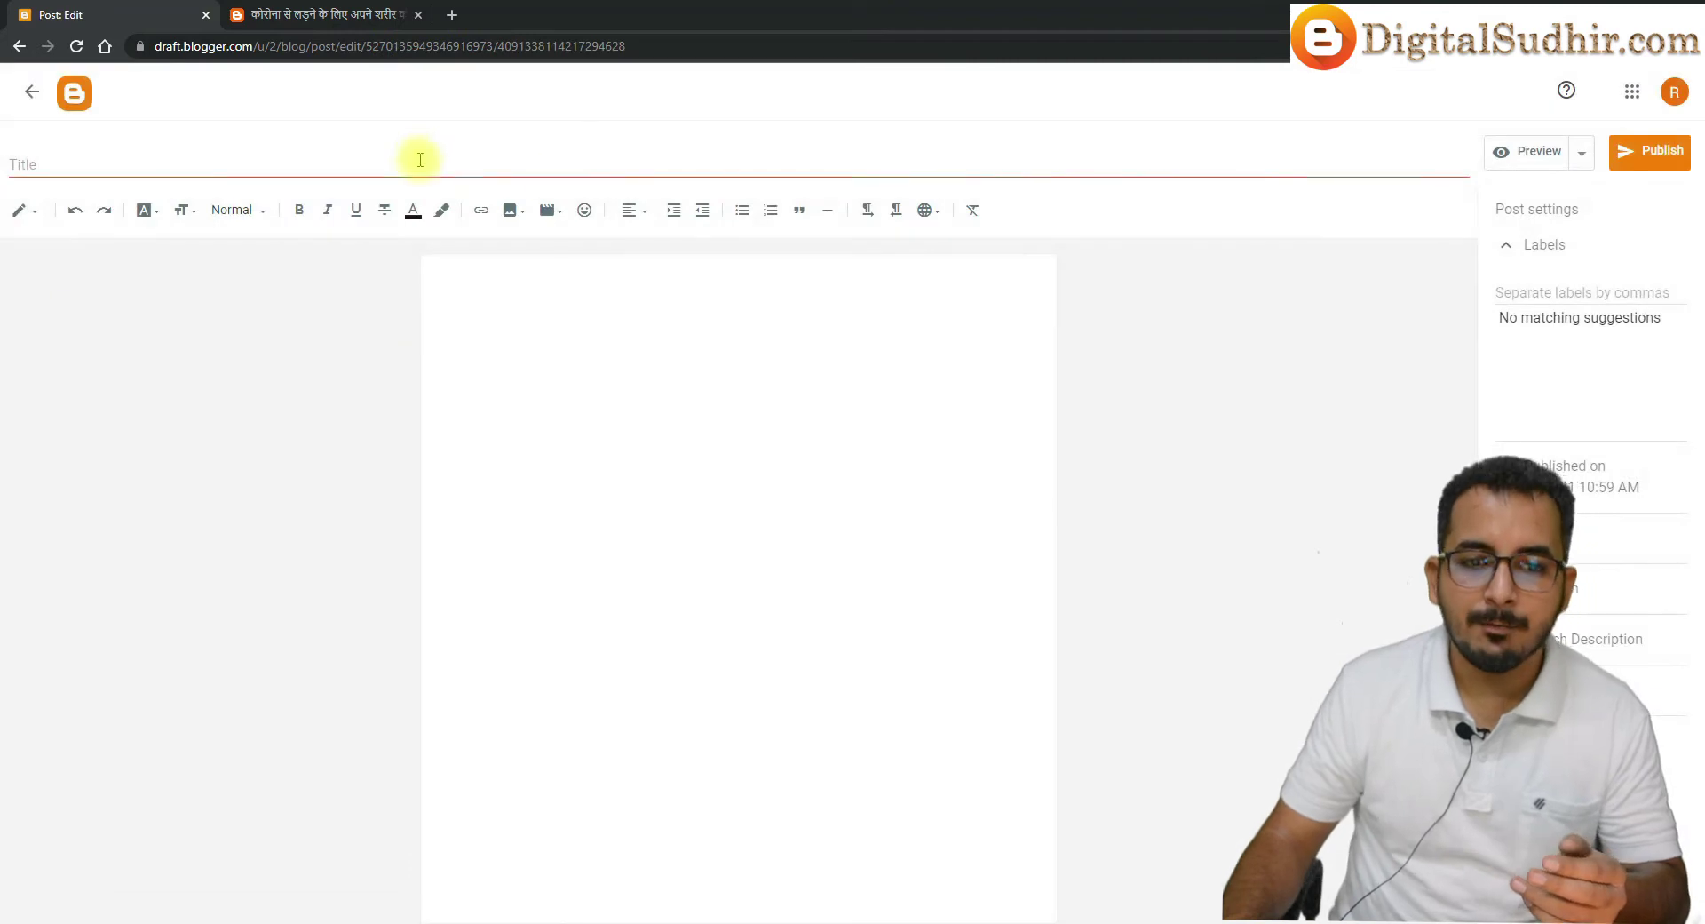
{"action": "left_click", "coordinate": [420, 167]}
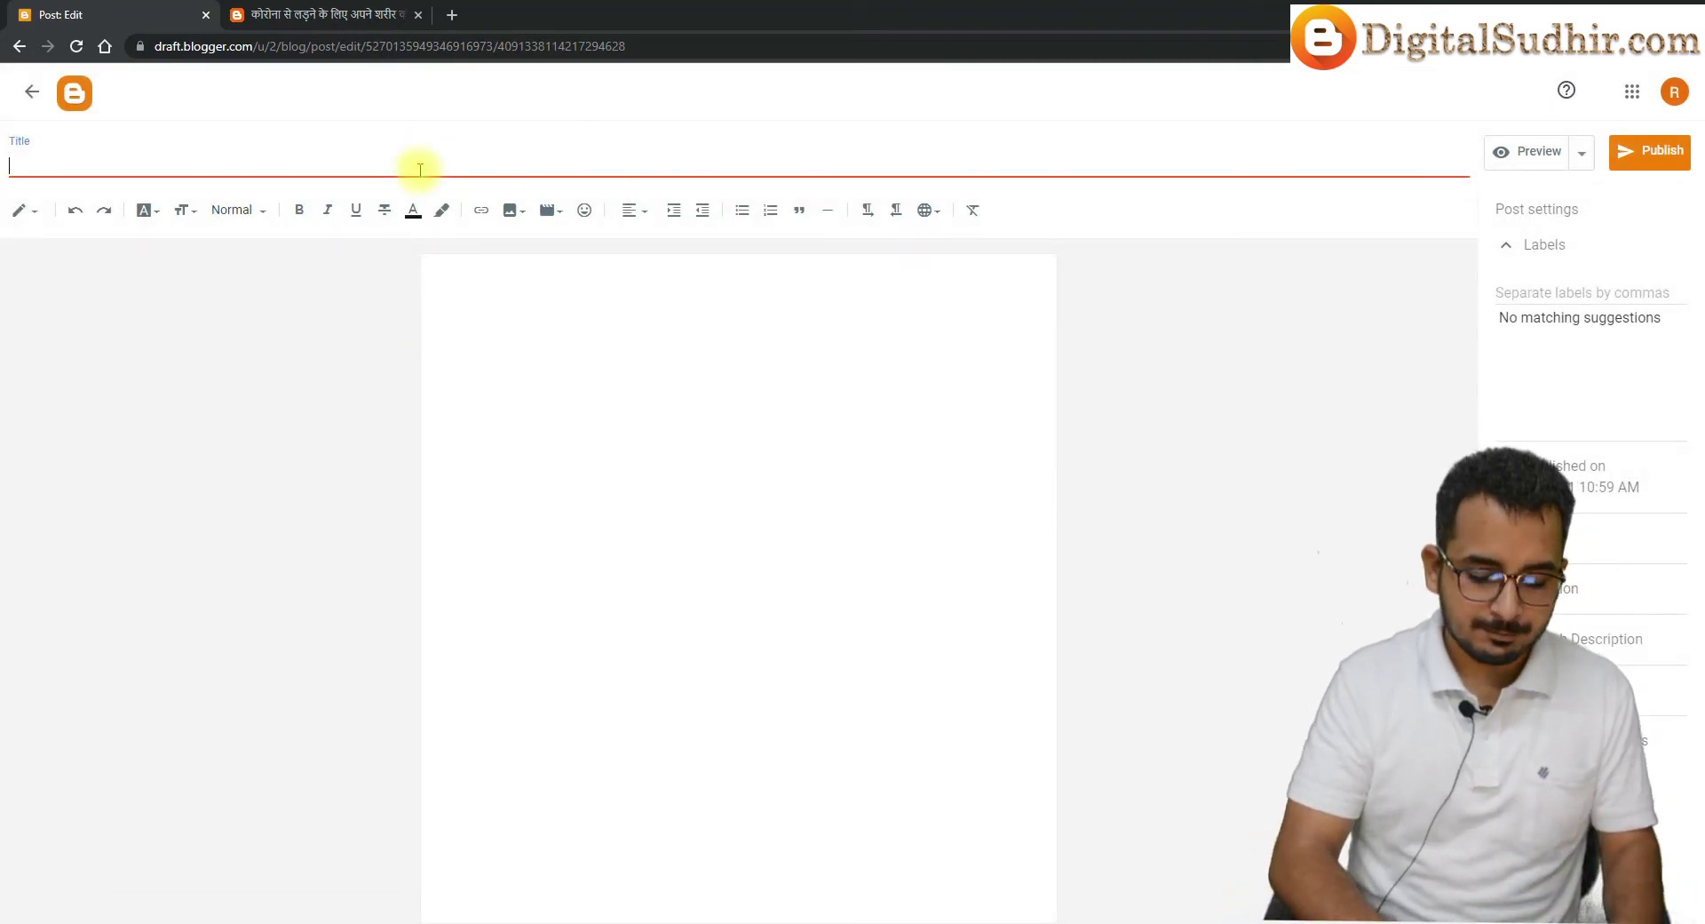
{"action": "type", "text": "D"}
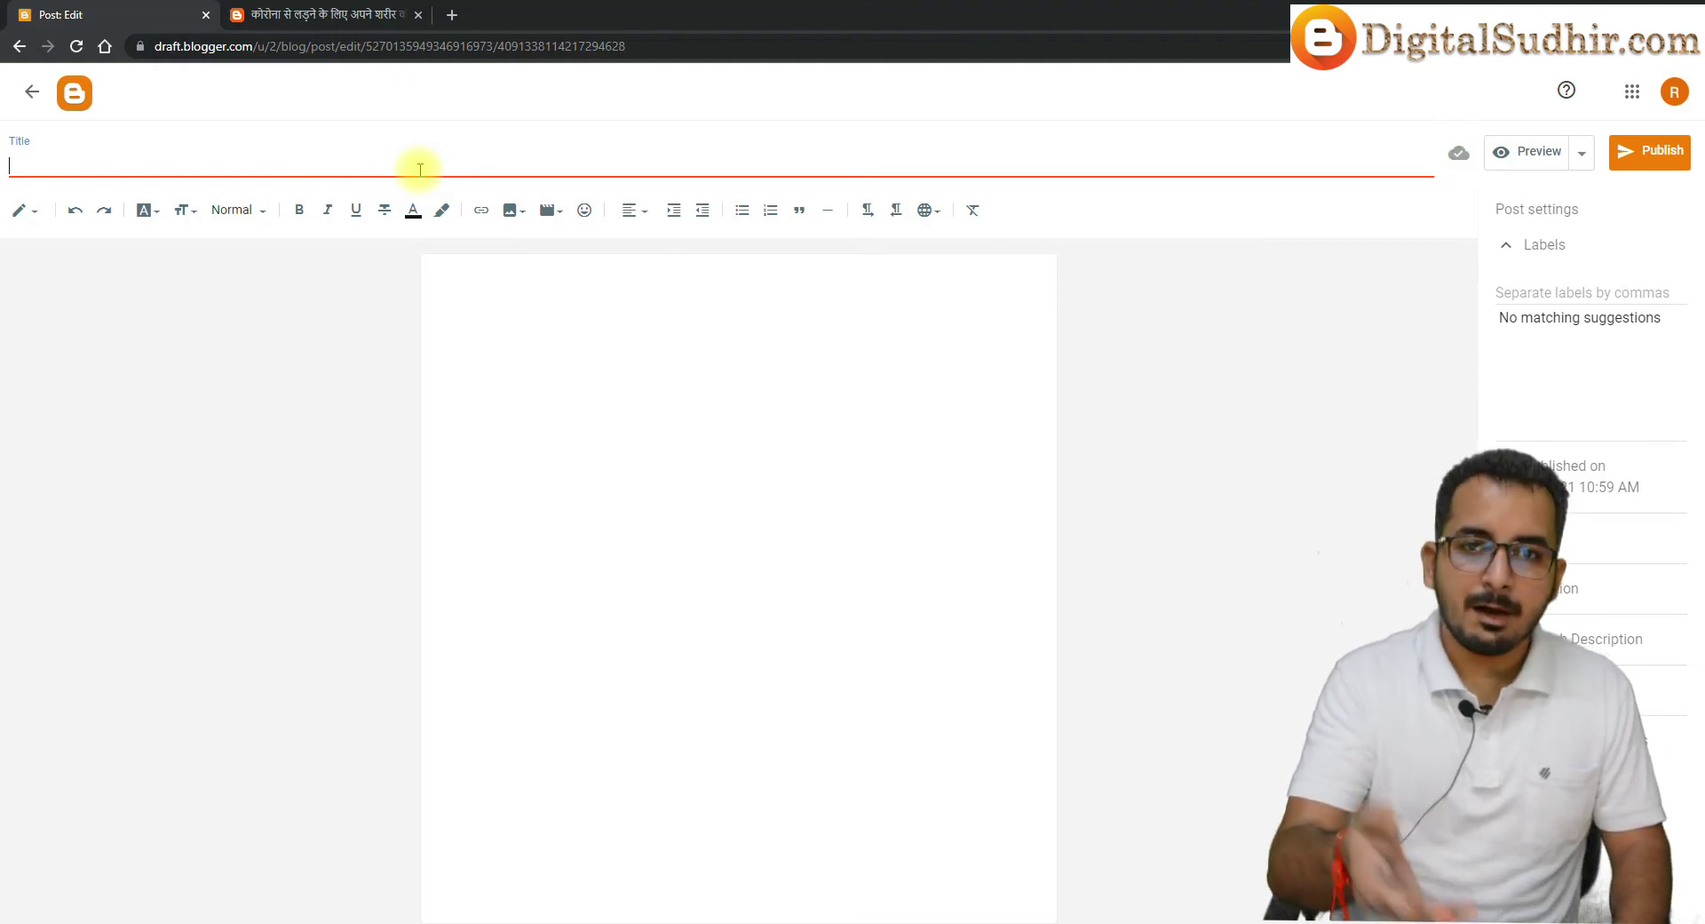
{"action": "type", "text": "Ho"}
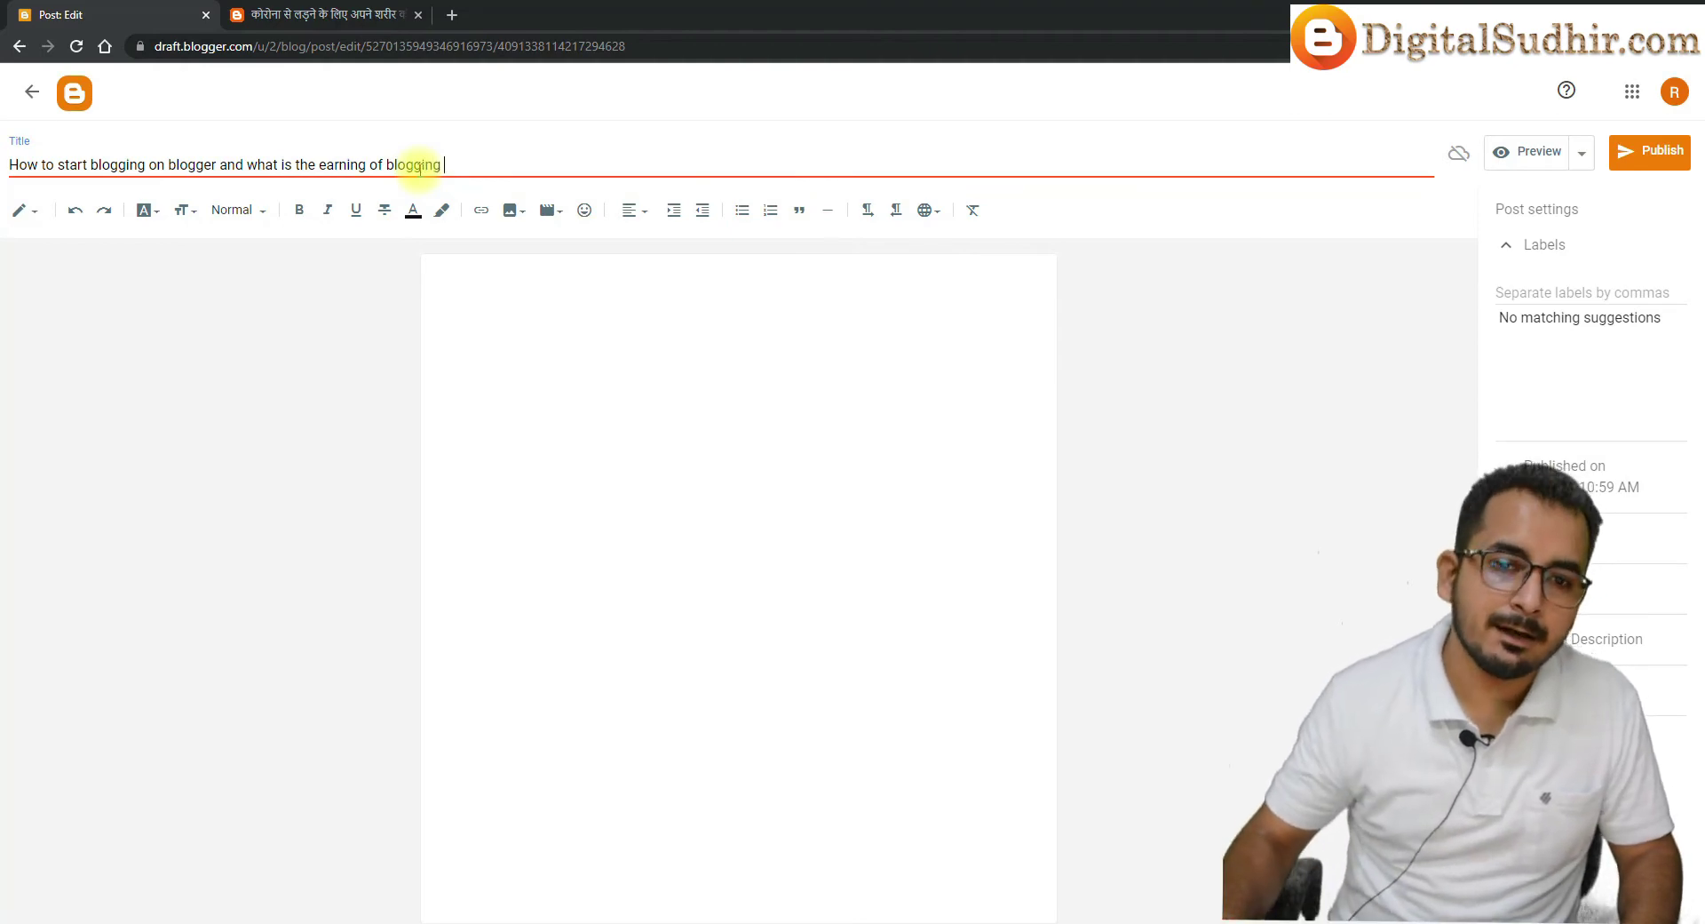
{"action": "left_click_drag", "start_coordinate": [468, 164], "coordinate": [2, 177]}
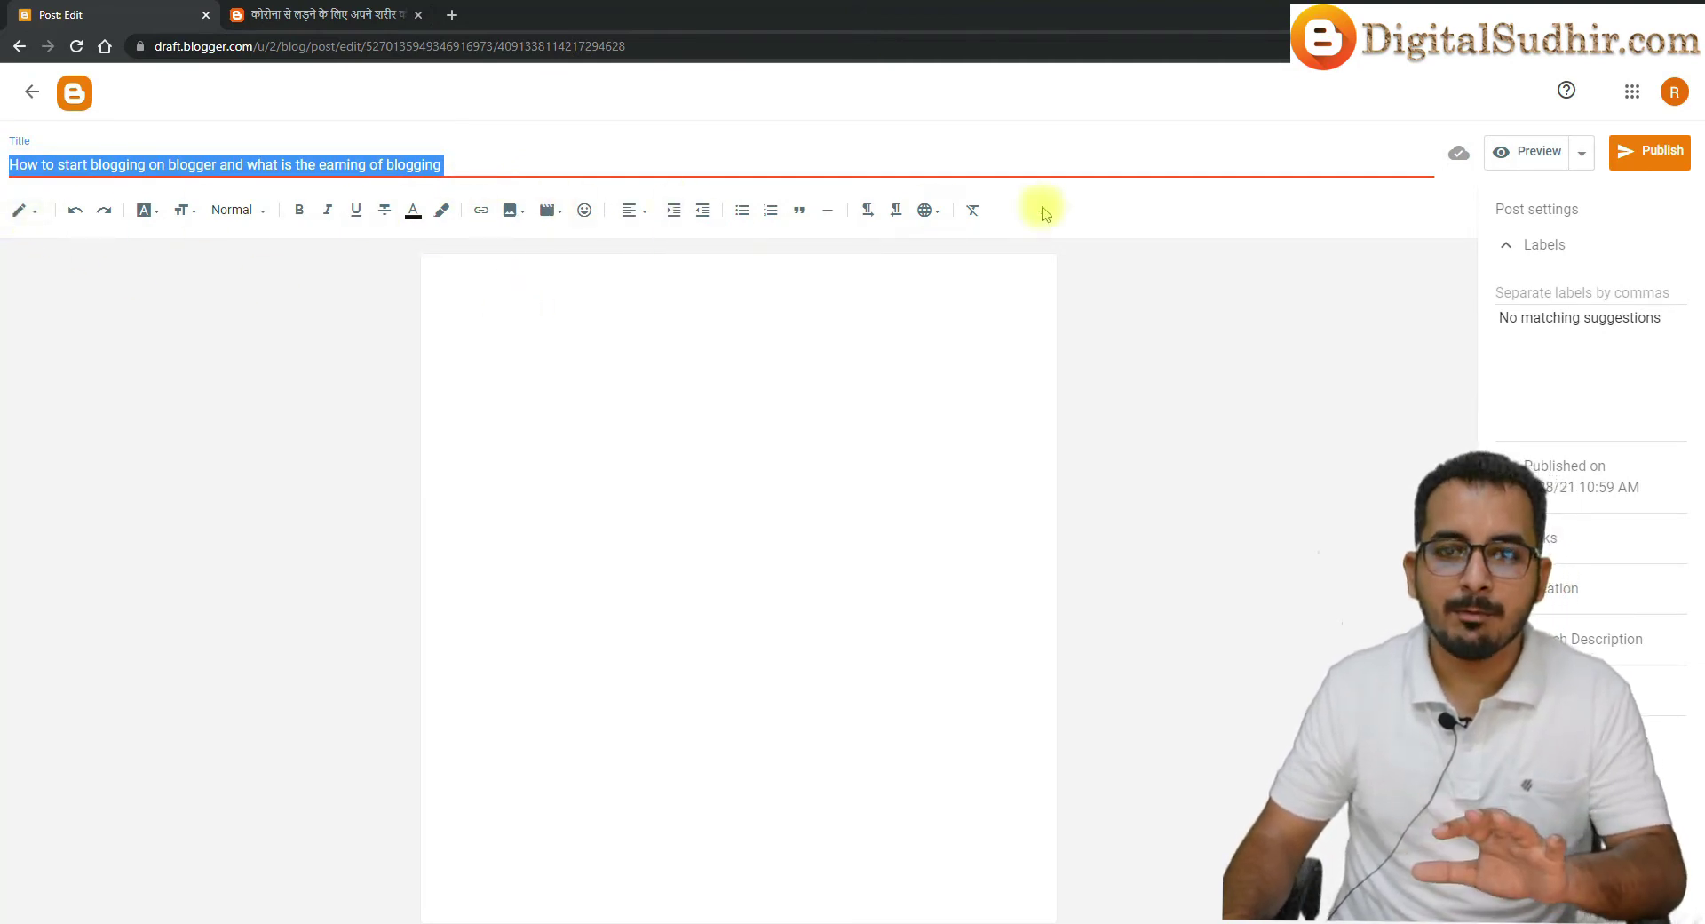
Write "What is Blogging in Digital Marketing?" as the first line of the post body, accepting the suggested punctuation correction
{"action": "left_click", "coordinate": [660, 316]}
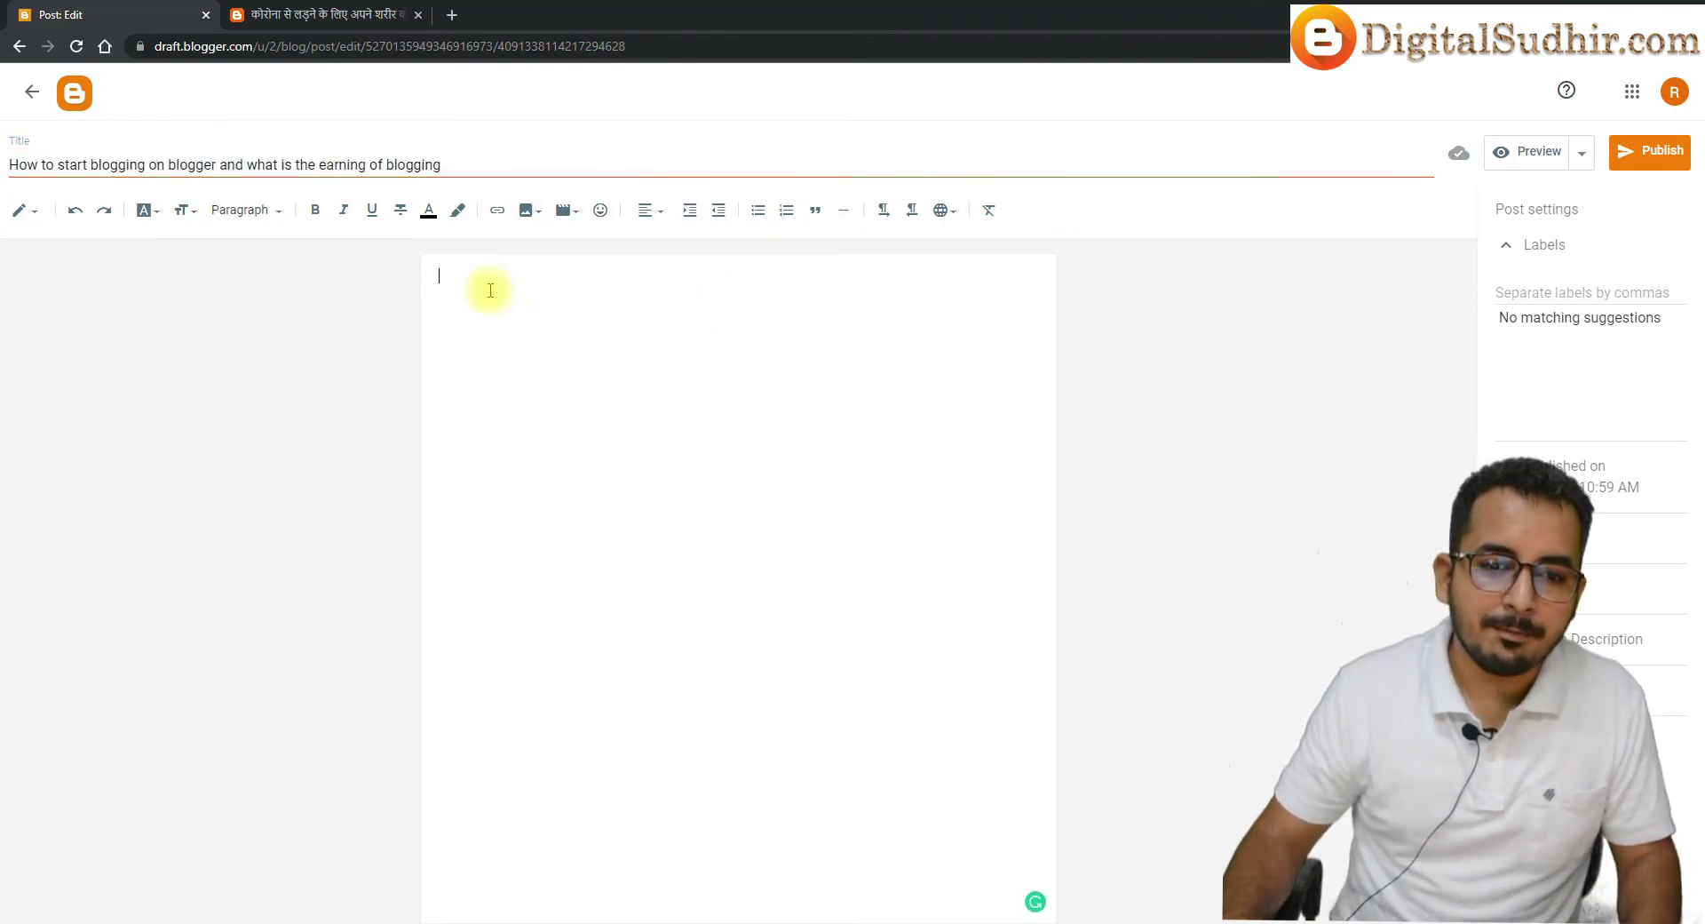
{"action": "type", "text": "What Bl"}
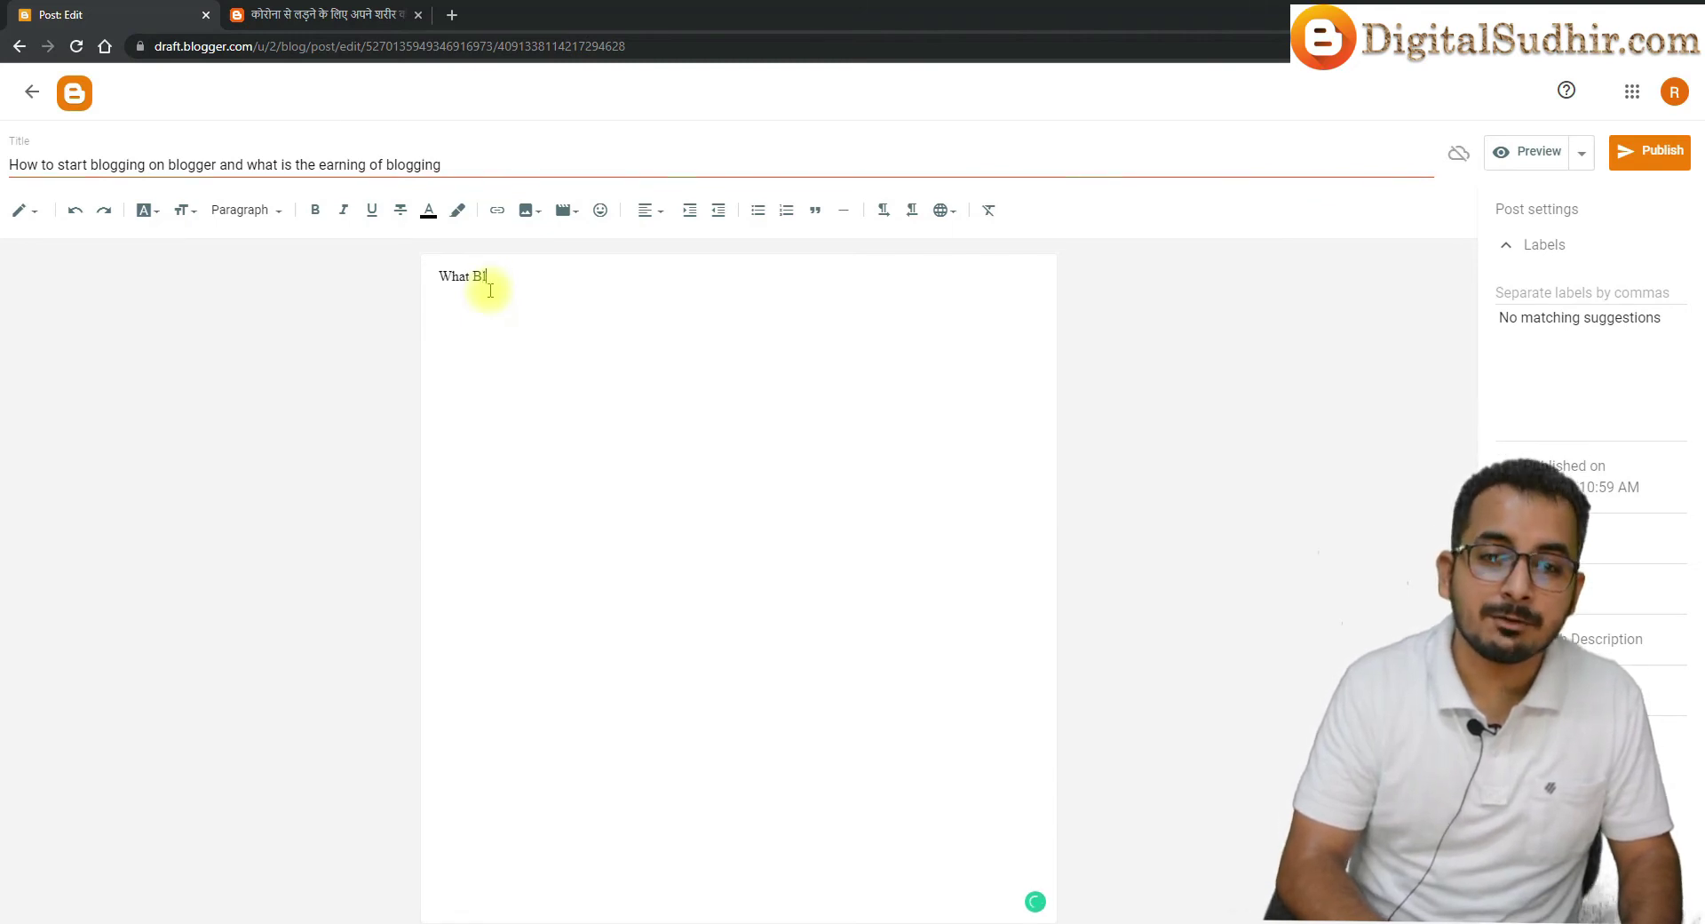
{"action": "type", "text": "ogging in Digital"}
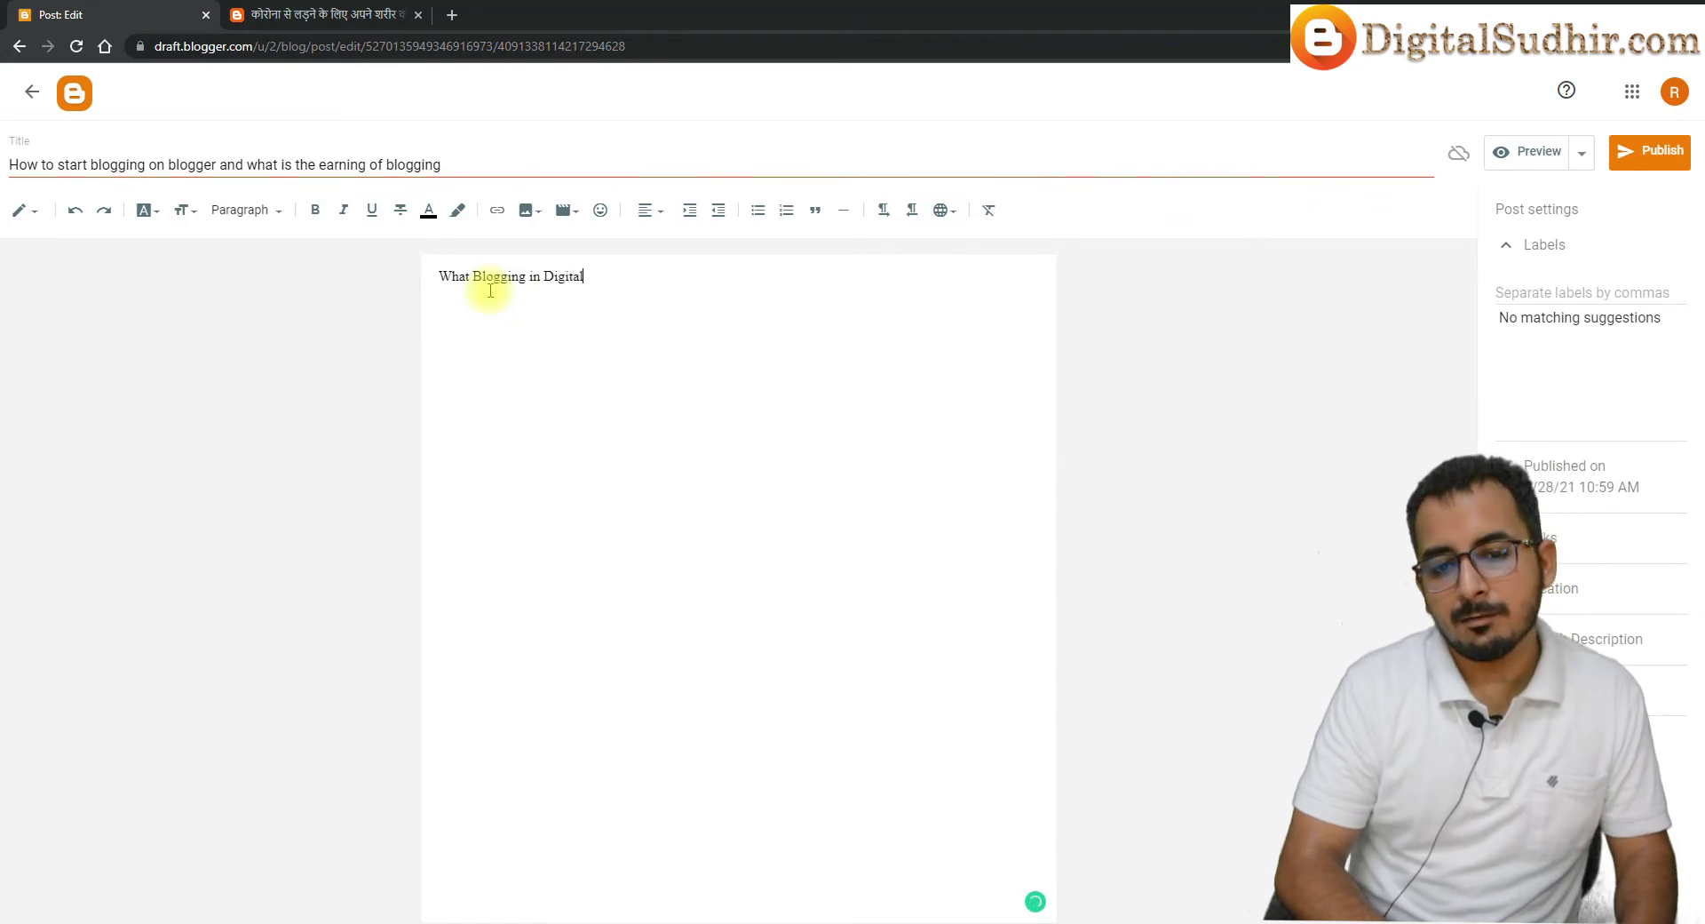
{"action": "type", "text": "ng "}
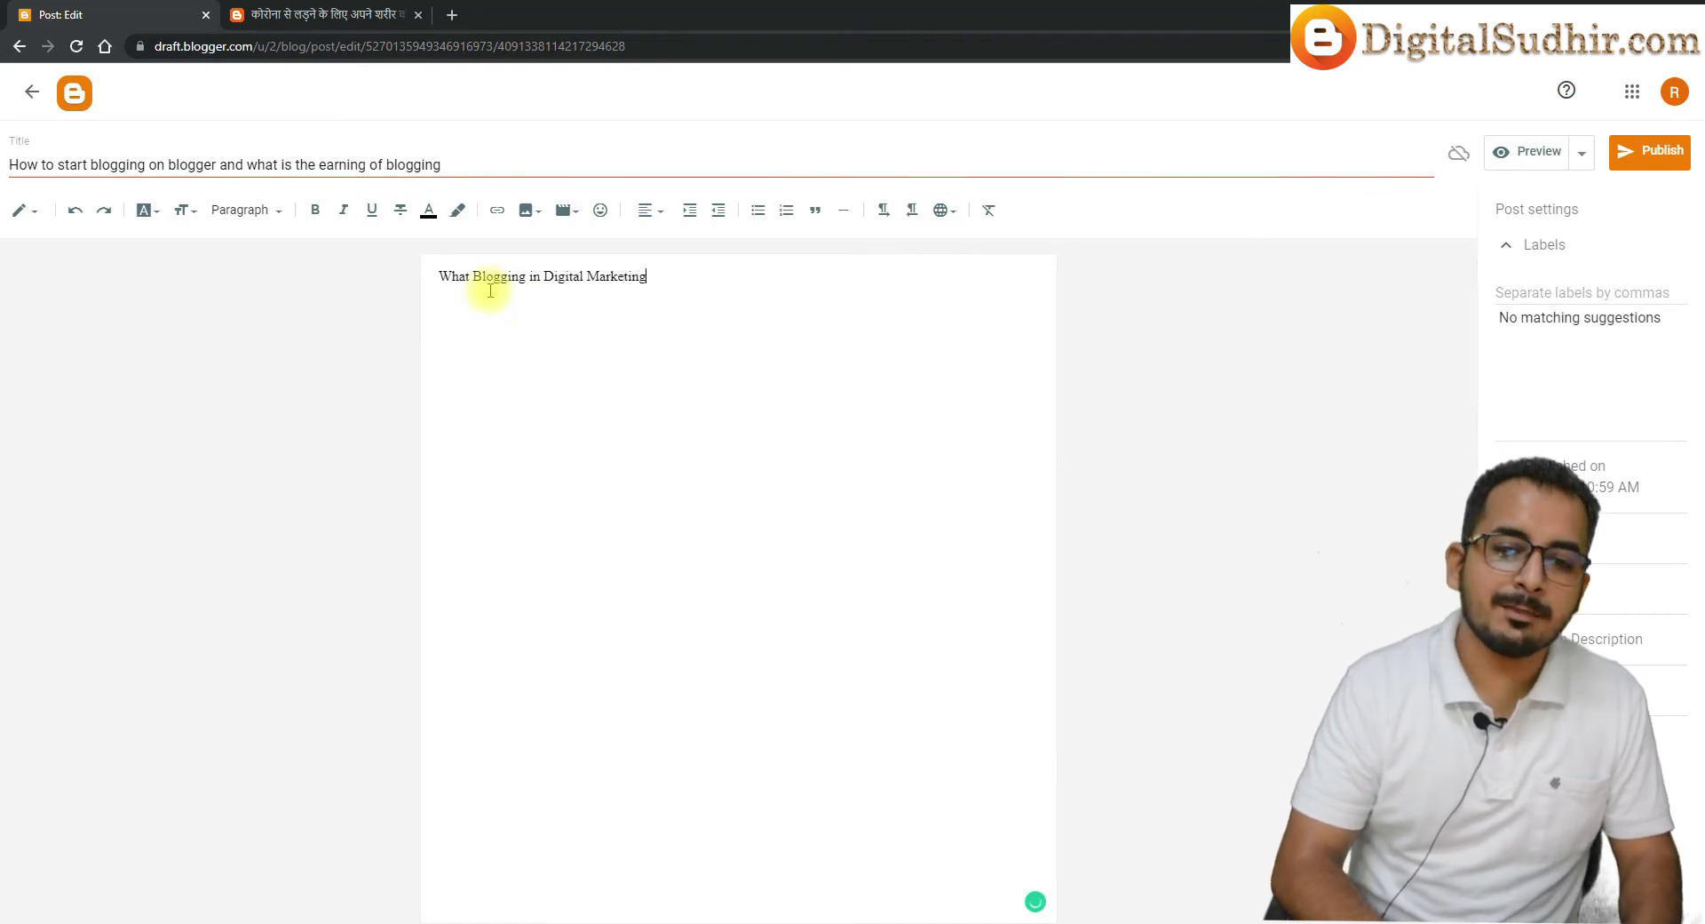
{"action": "type", "text": "?"}
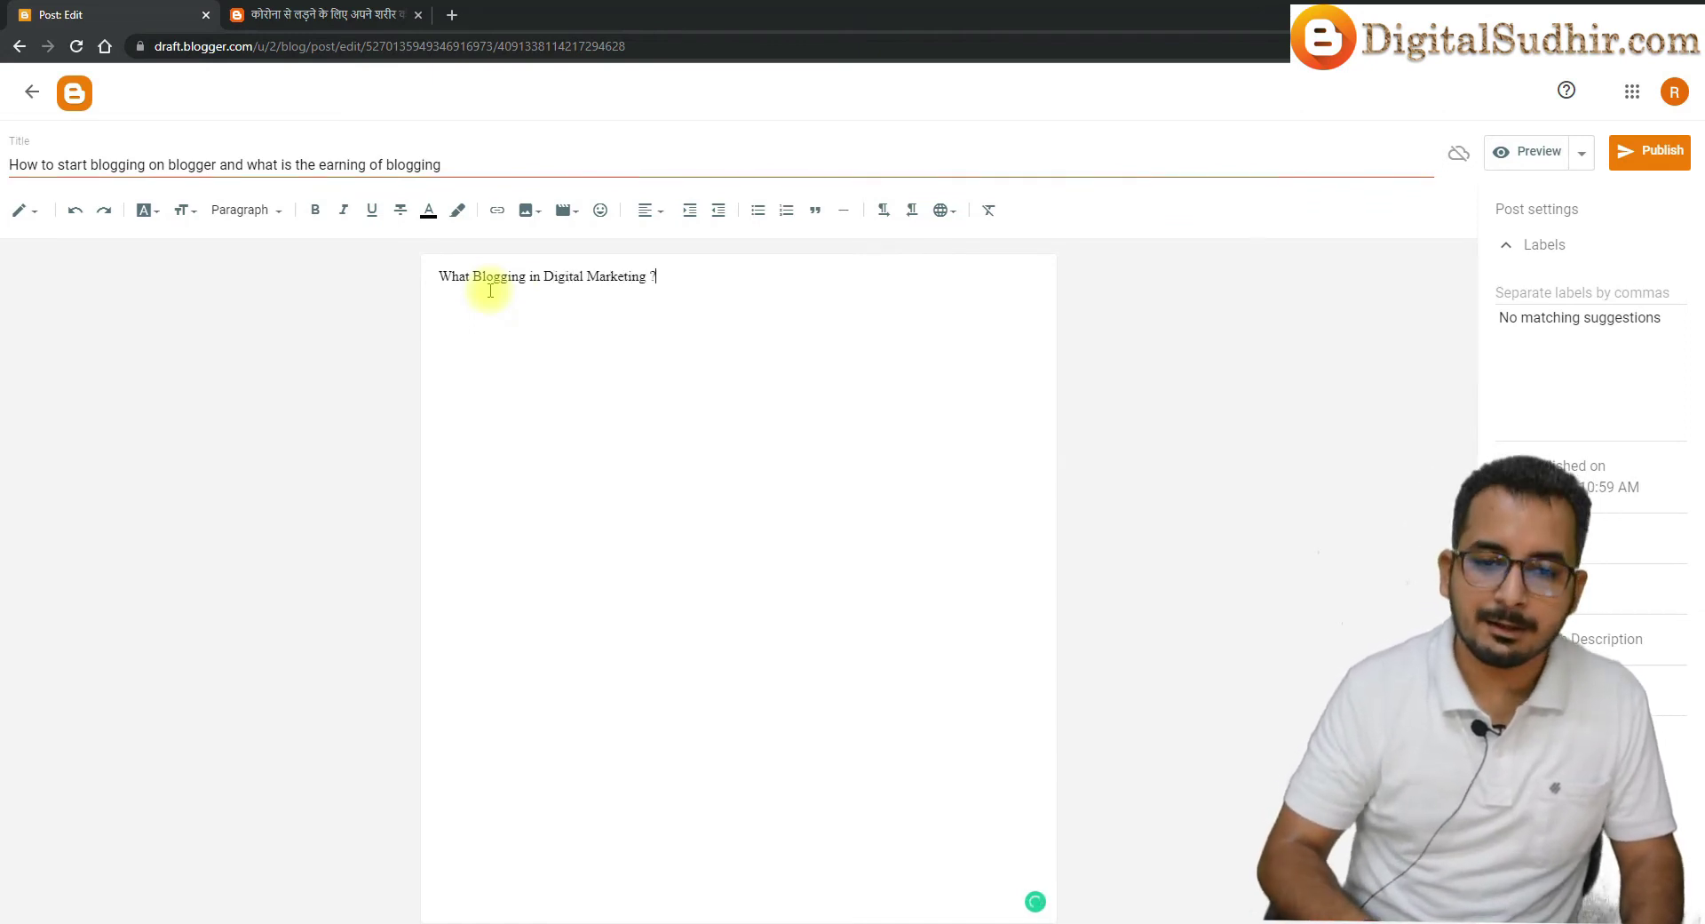
{"action": "left_click", "coordinate": [475, 276]}
{"action": "type", "text": "is"}
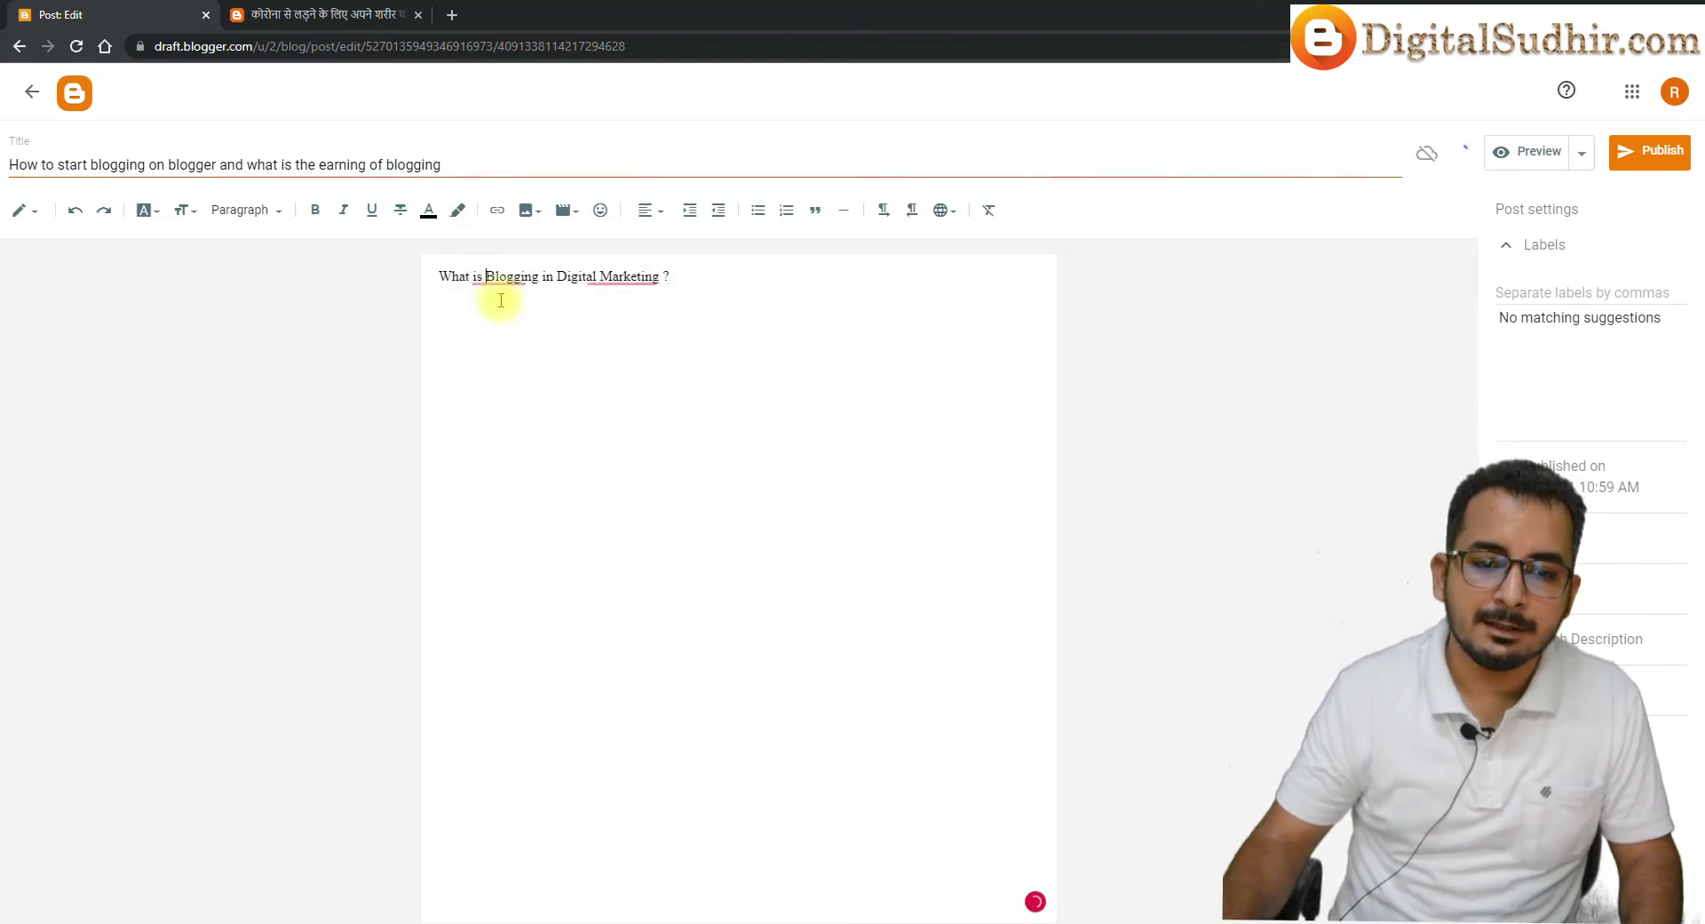
{"action": "mouse_move", "coordinate": [634, 271]}
{"action": "left_click", "coordinate": [635, 324]}
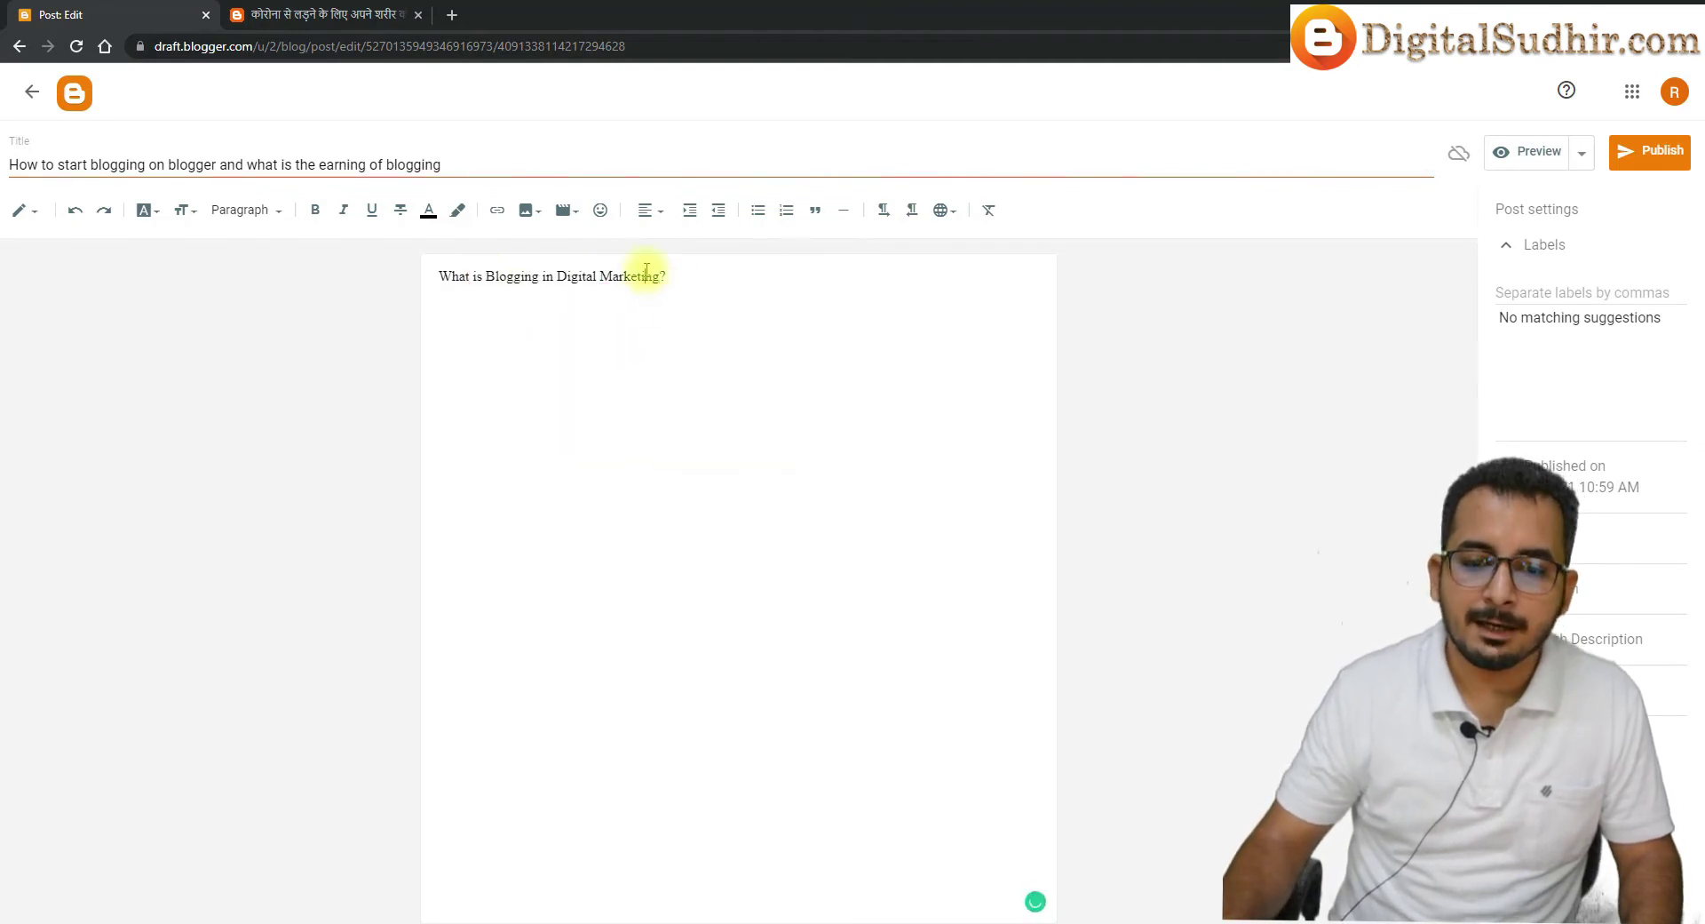
Format the line "What is Blogging in Digital Marketing?" with the Heading style
{"action": "triple_click", "coordinate": [646, 275]}
{"action": "triple_click", "coordinate": [545, 276]}
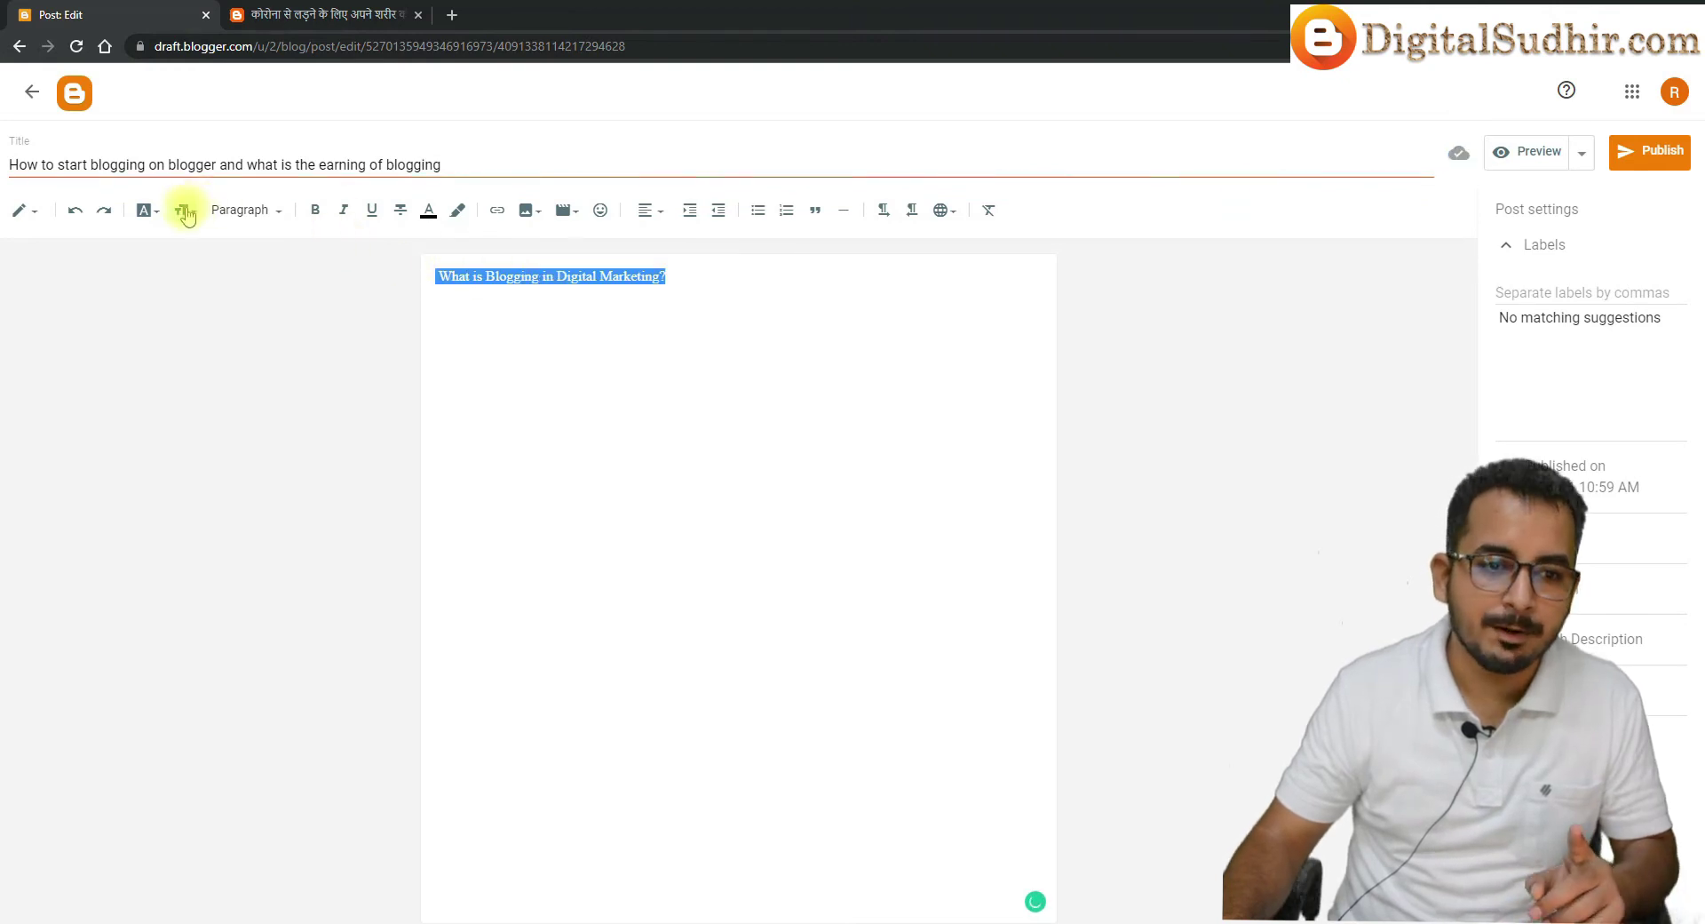
{"action": "left_click", "coordinate": [270, 215]}
{"action": "left_click", "coordinate": [282, 286]}
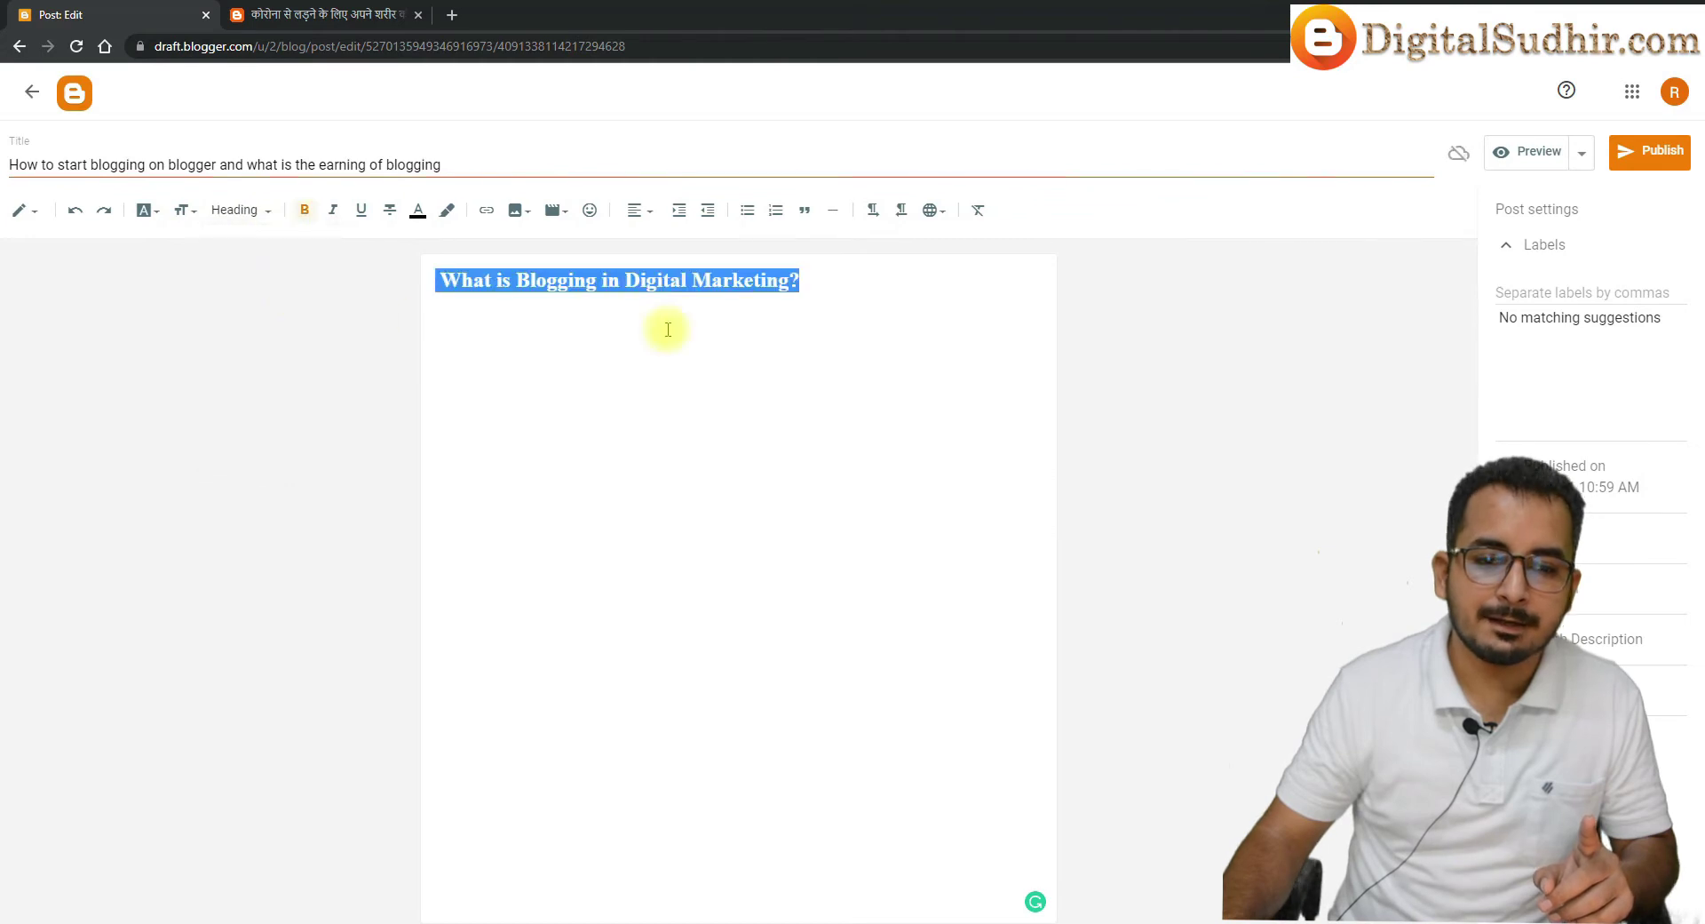
Write "Blogging is used for write article online on internet" as normal text on a new line below the heading
{"action": "left_click", "coordinate": [832, 299]}
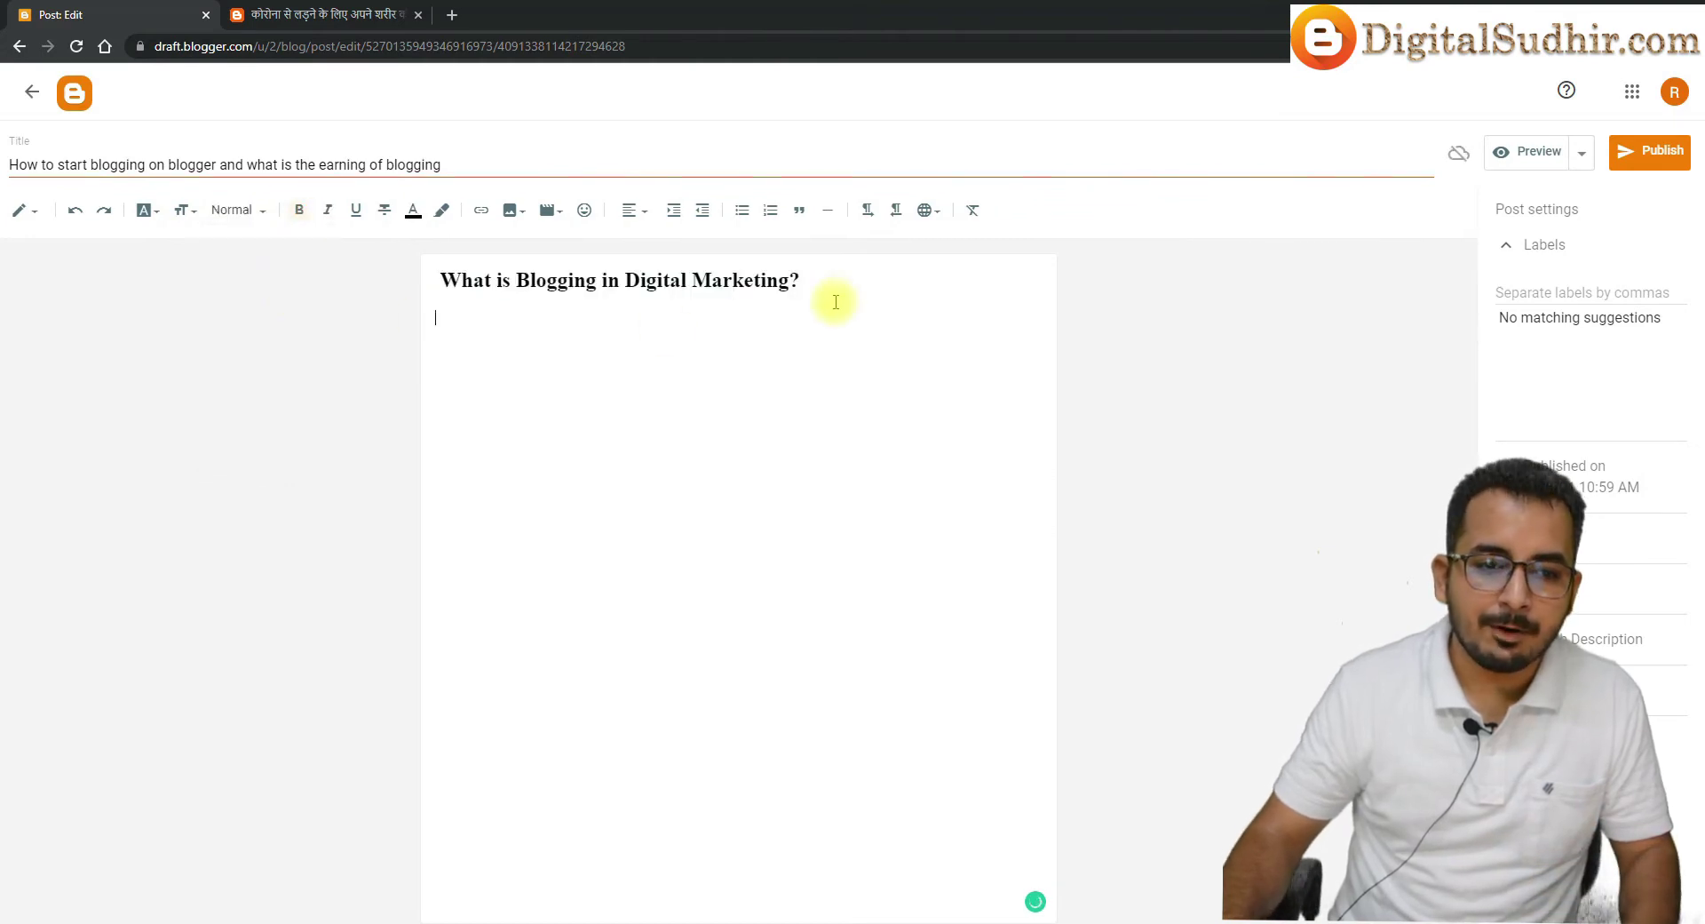
{"action": "type", "text": "Blog"}
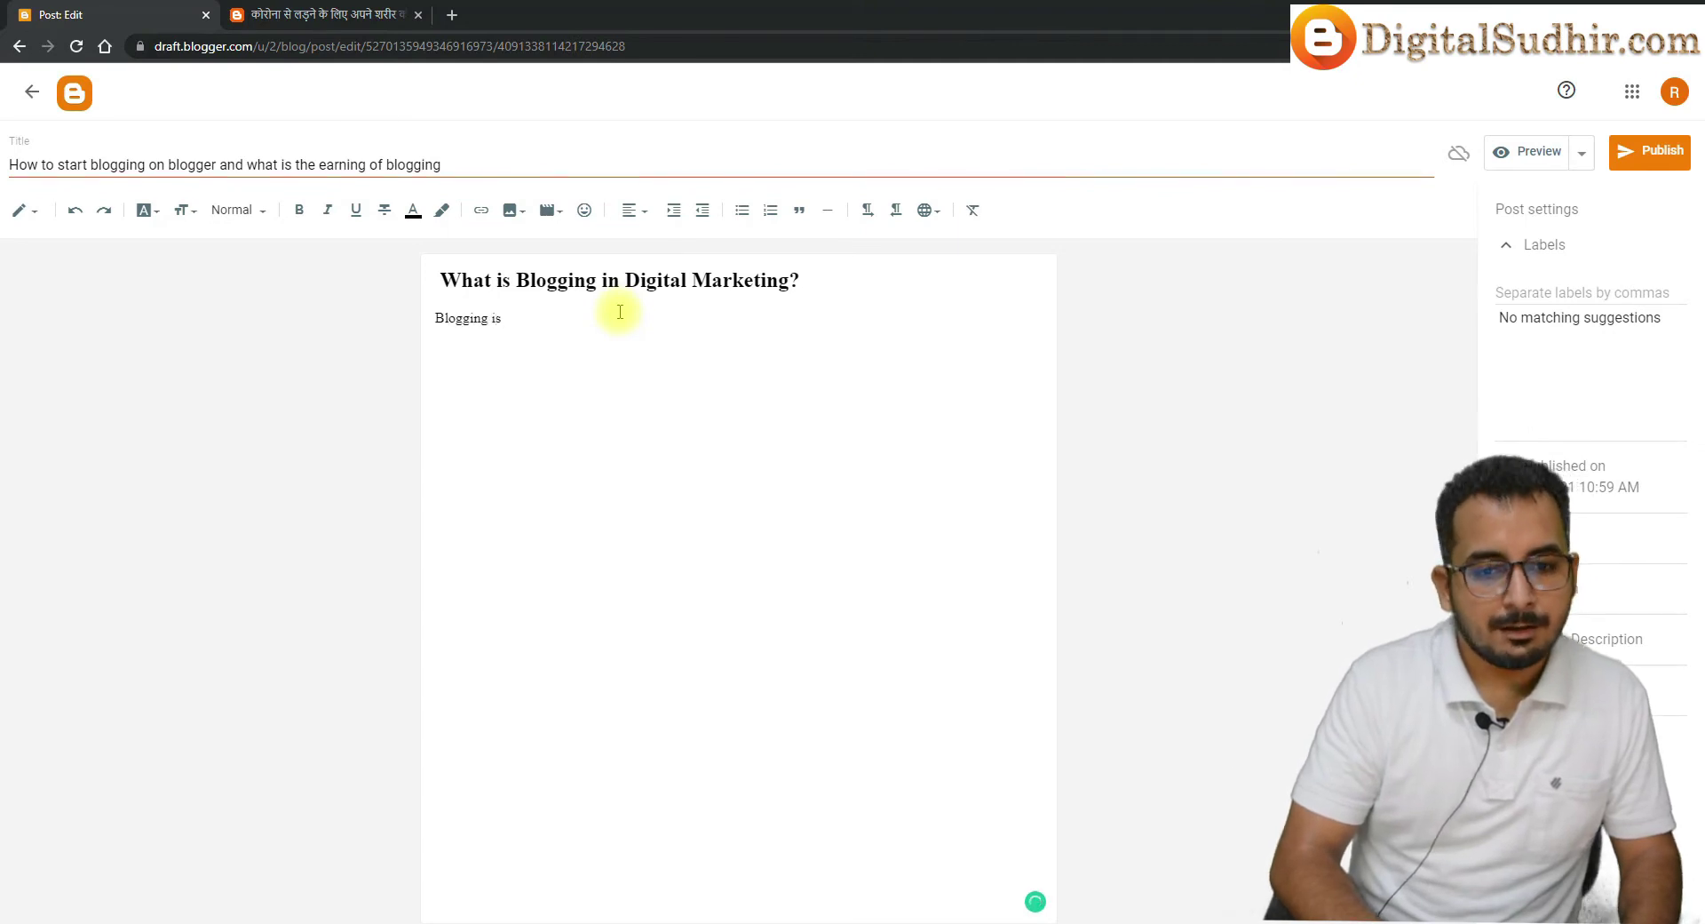
{"action": "type", "text": "ging is ue"}
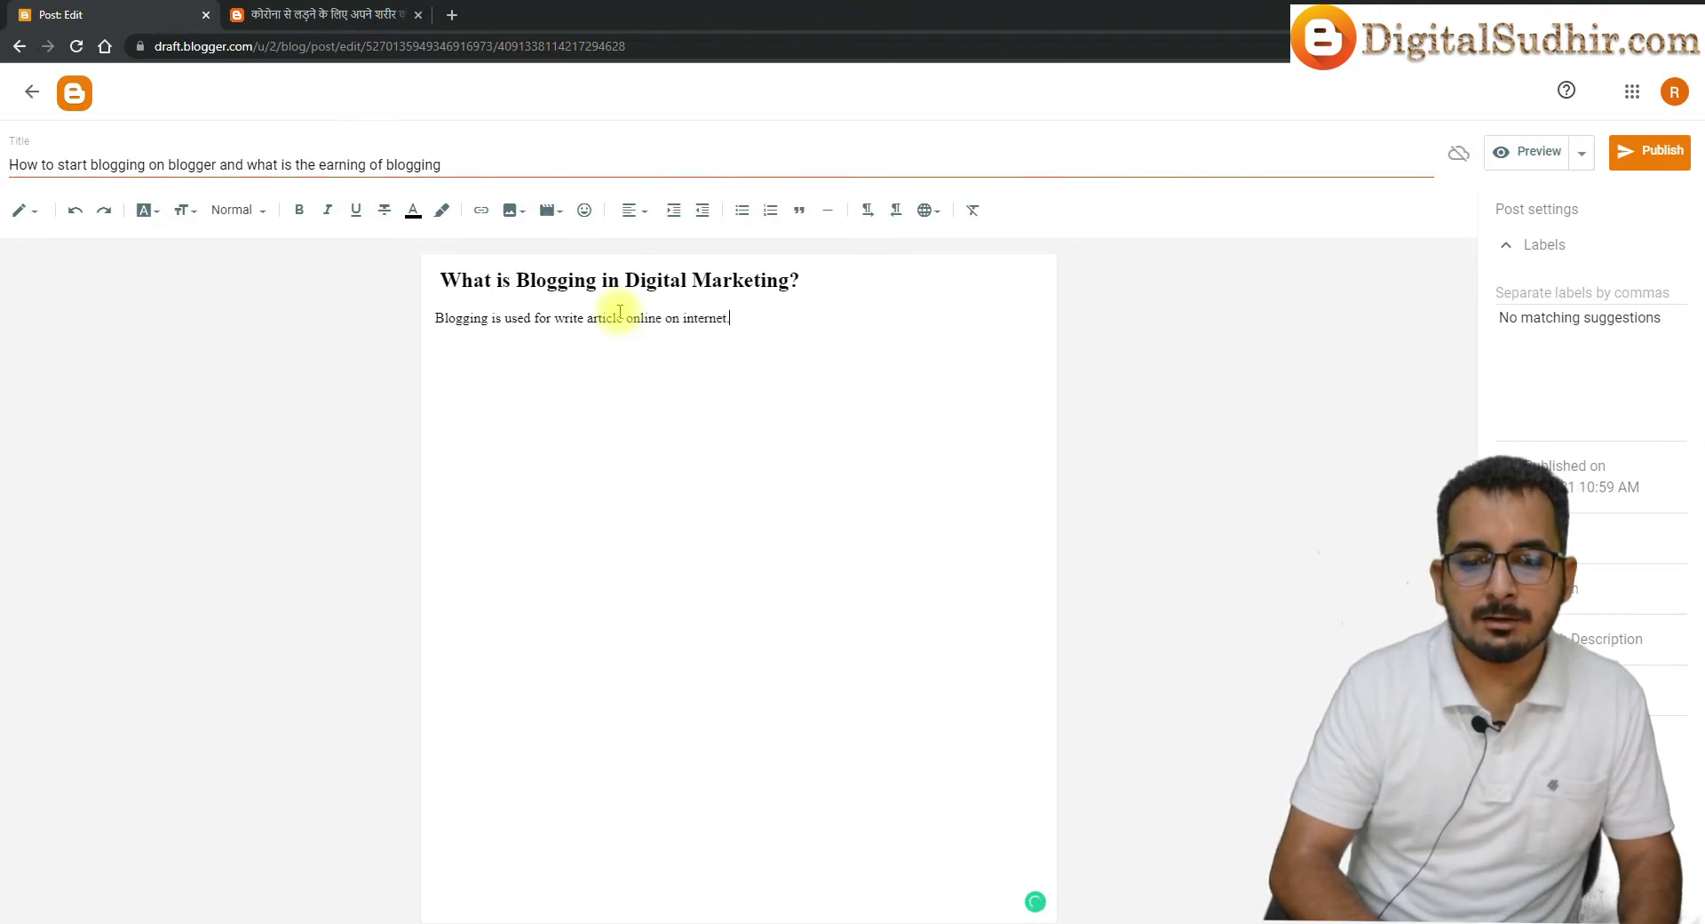
Accept the grammar suggestions so the sentence reads "Blogging is used to write articles online on the internet."
{"action": "left_click", "coordinate": [616, 317]}
{"action": "left_click", "coordinate": [621, 342]}
{"action": "left_click", "coordinate": [701, 318]}
{"action": "left_click", "coordinate": [710, 345]}
{"action": "left_click", "coordinate": [543, 318]}
{"action": "left_click", "coordinate": [549, 351]}
Copy the blogging sentence and paste it repeatedly after itself to fill out a paragraph of about eleven lines
{"action": "double_click", "coordinate": [725, 317]}
{"action": "triple_click", "coordinate": [726, 317]}
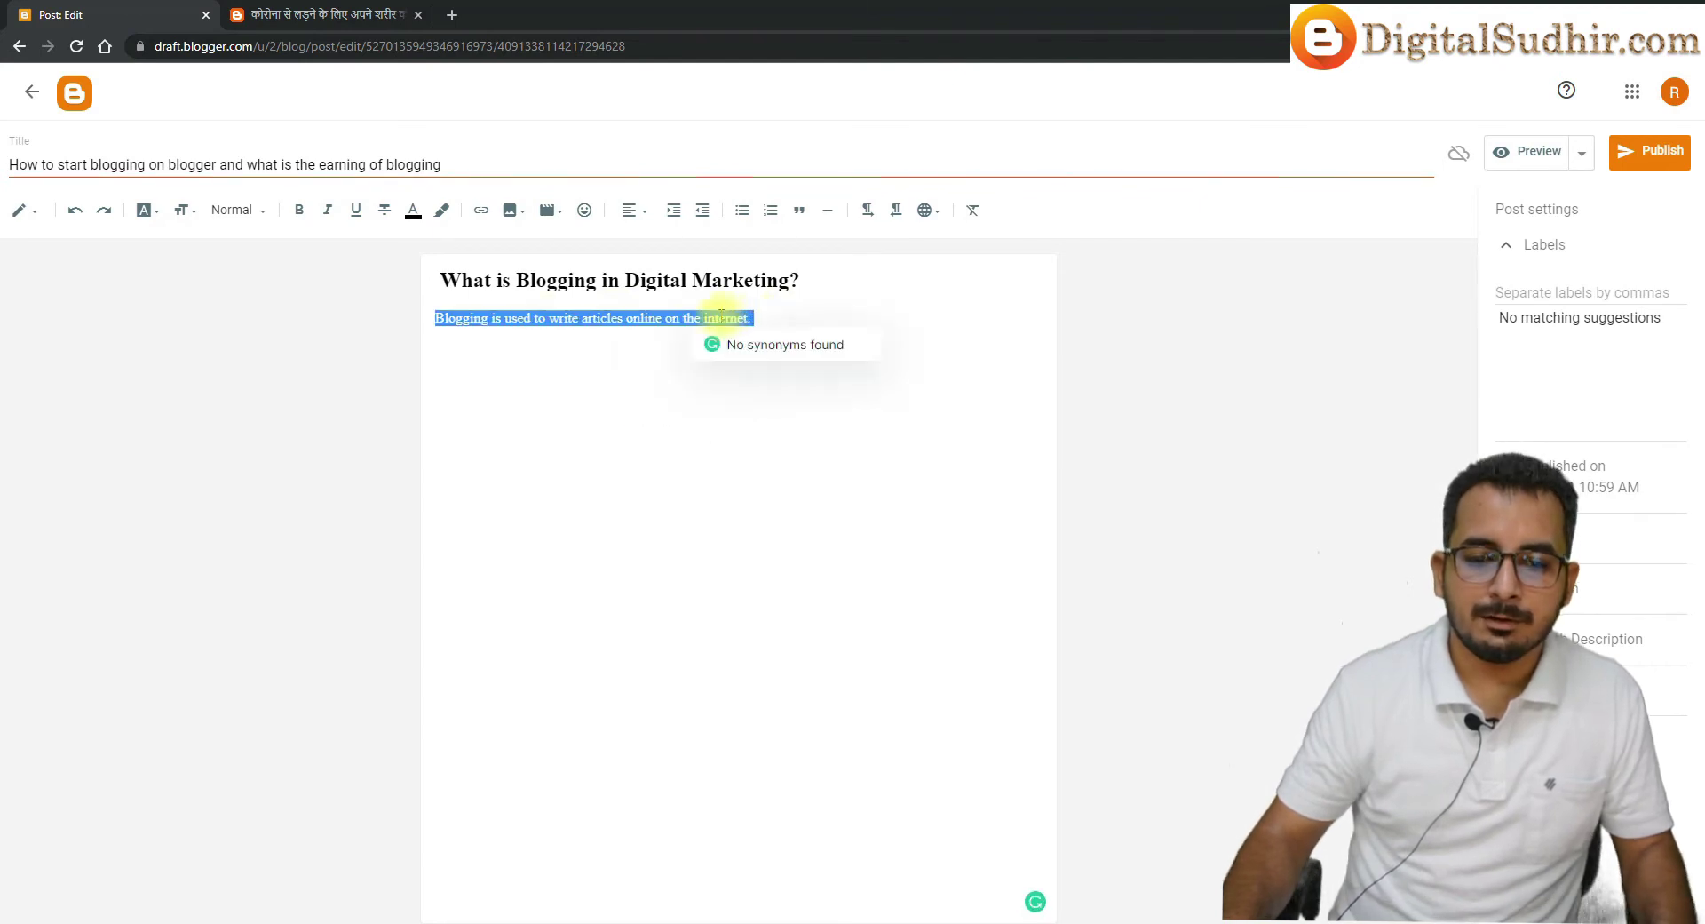
{"action": "left_click", "coordinate": [780, 315]}
{"action": "key", "text": "ctrl+v"}
{"action": "key", "text": "ctrl+v"}
{"action": "key", "text": "ctrl+v"}
{"action": "key", "text": "ctrl+v"}
{"action": "key", "text": "ctrl+v"}
{"action": "key", "text": "ctrl+v"}
{"action": "key", "text": "ctrl+v"}
{"action": "key", "text": "ctrl+v"}
{"action": "key", "text": "ctrl+v"}
{"action": "key", "text": "ctrl+v"}
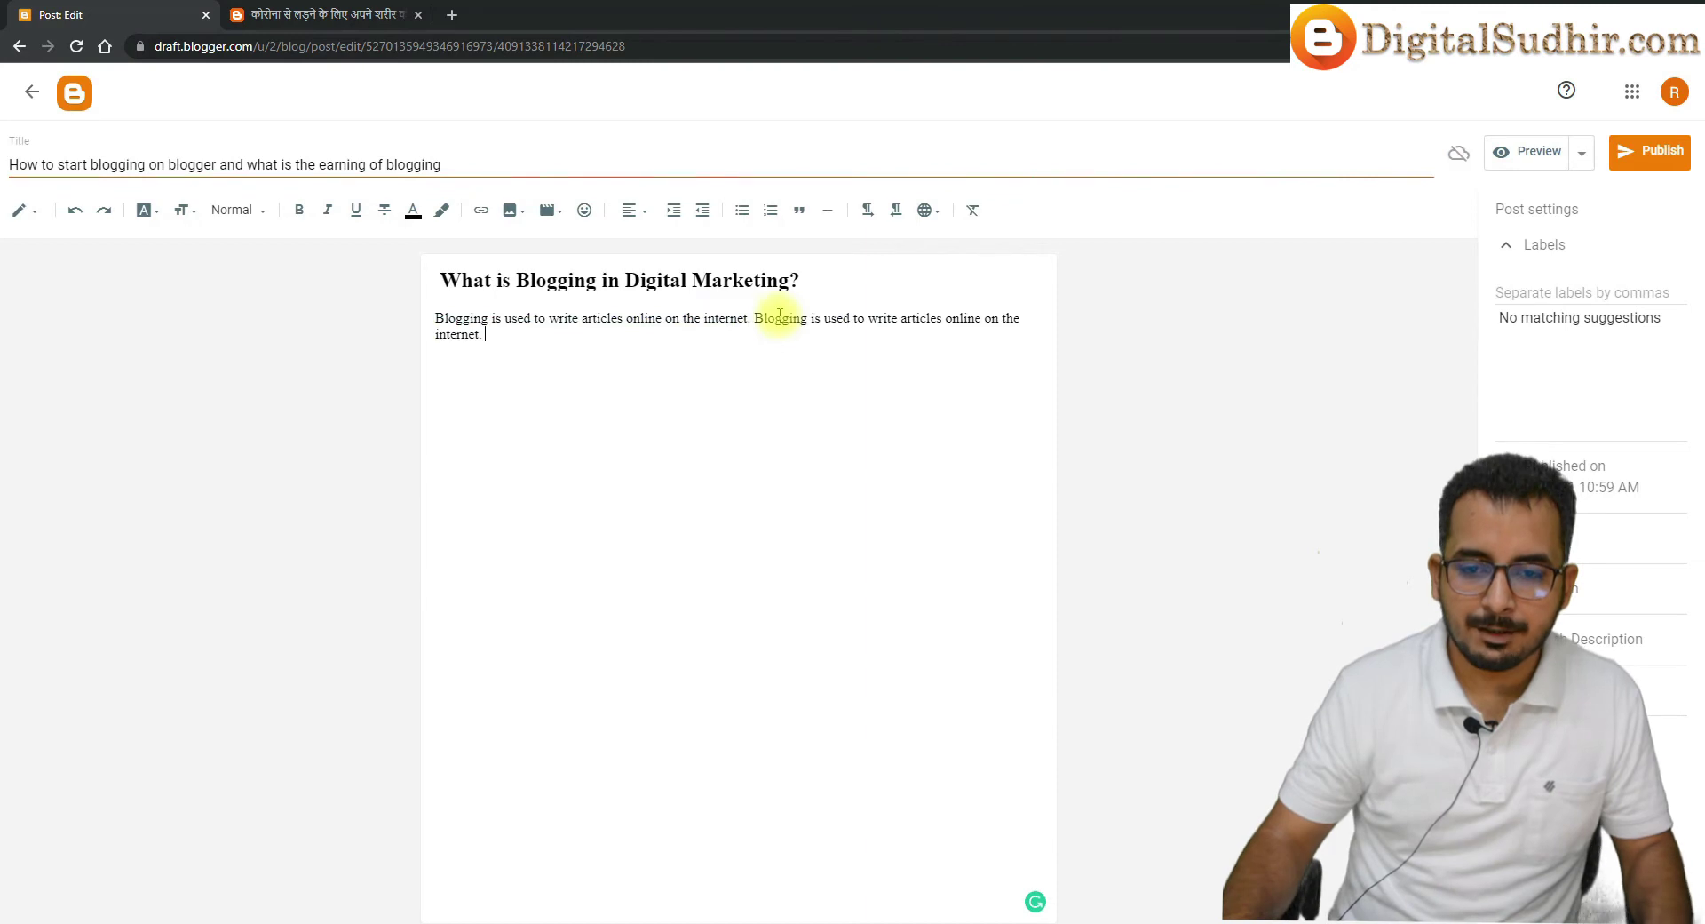
{"action": "key", "text": "ctrl+v"}
{"action": "key", "text": "ctrl+v"}
{"action": "key", "text": "ctrl+v"}
{"action": "key", "text": "ctrl+v"}
{"action": "key", "text": "ctrl+v"}
{"action": "key", "text": "ctrl+v"}
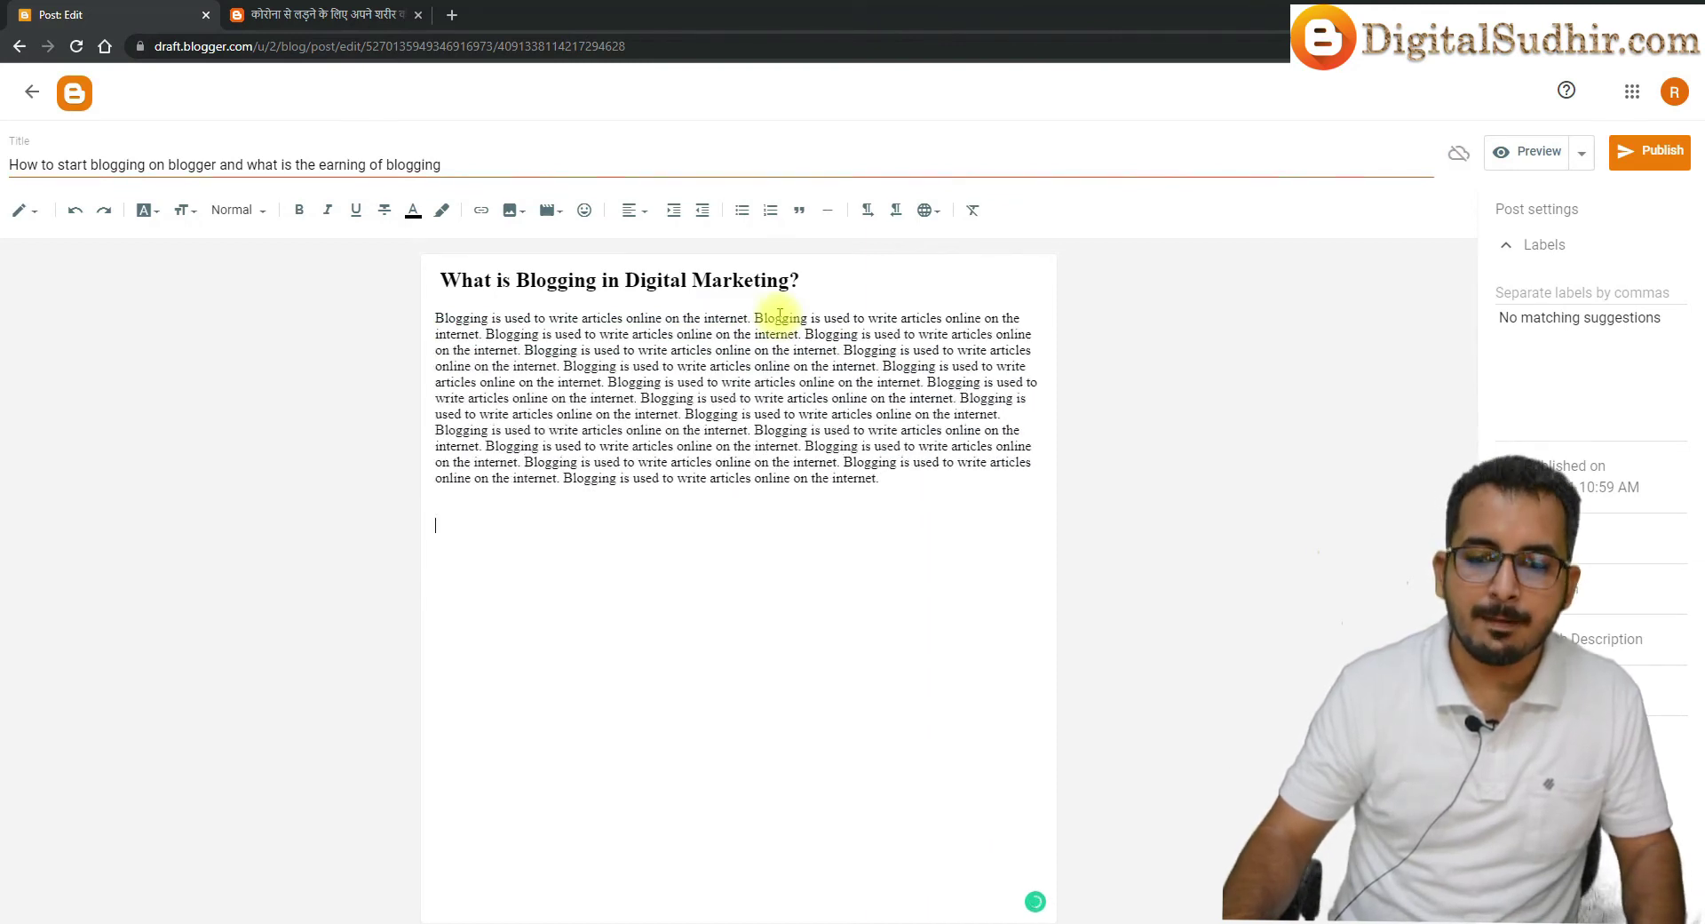
Preview the draft post and look over its title, heading and body text on the blog page
{"action": "left_click", "coordinate": [1546, 153]}
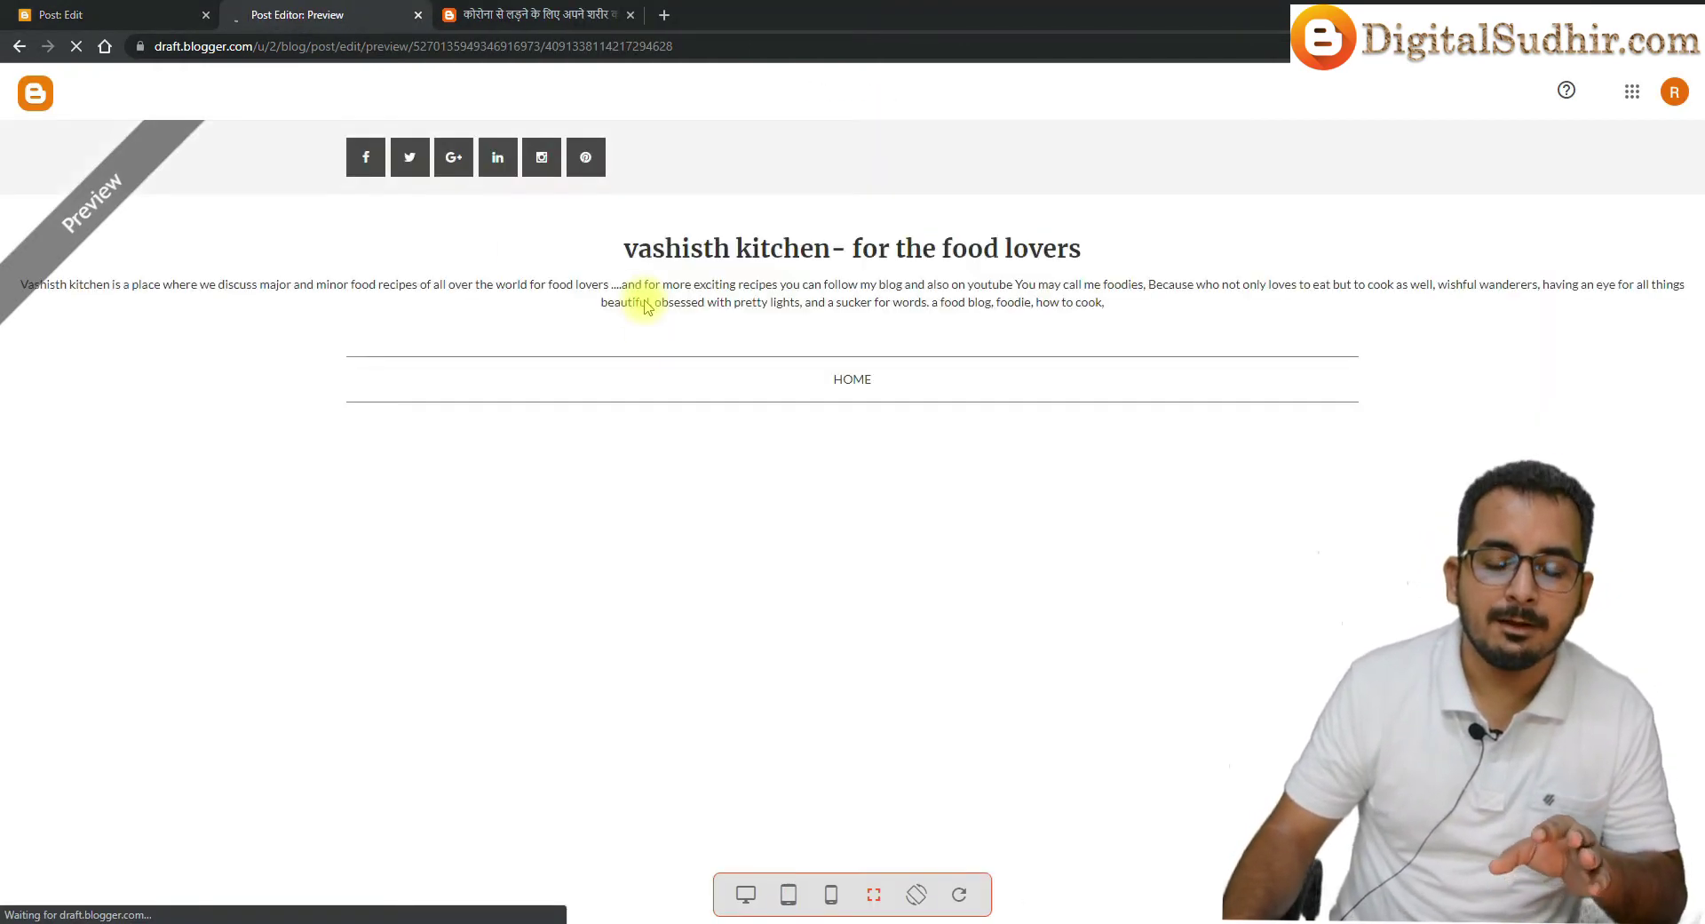
{"action": "scroll", "coordinate": [717, 520], "scroll_direction": "down", "scroll_amount": 15}
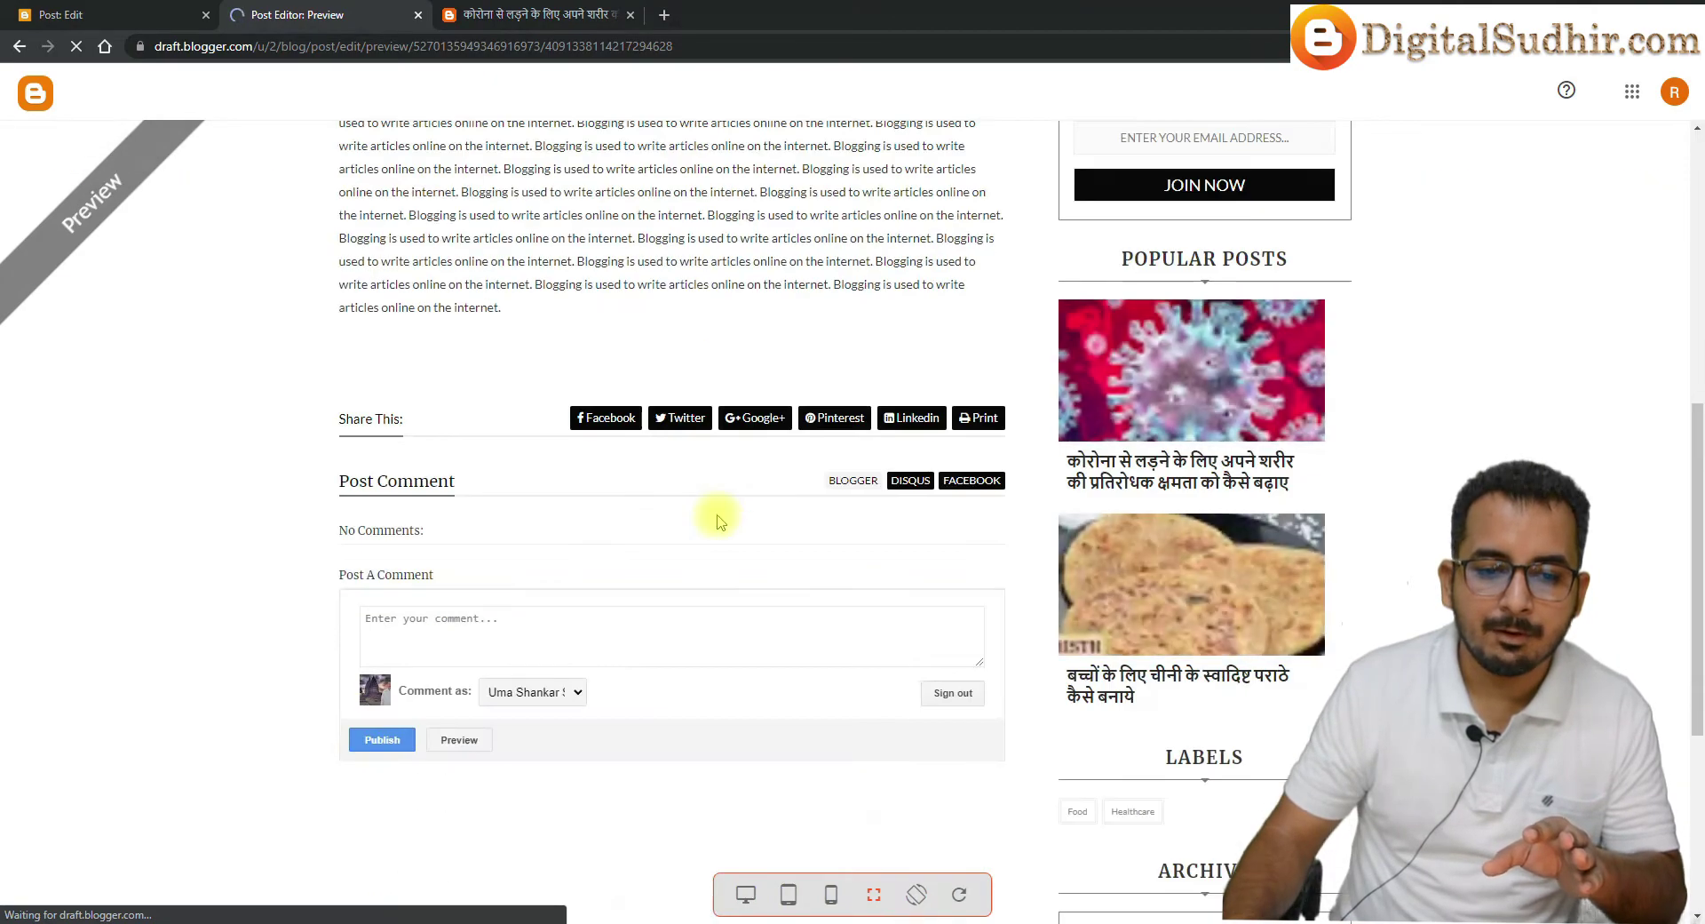
{"action": "scroll", "coordinate": [717, 520], "scroll_direction": "up", "scroll_amount": 4}
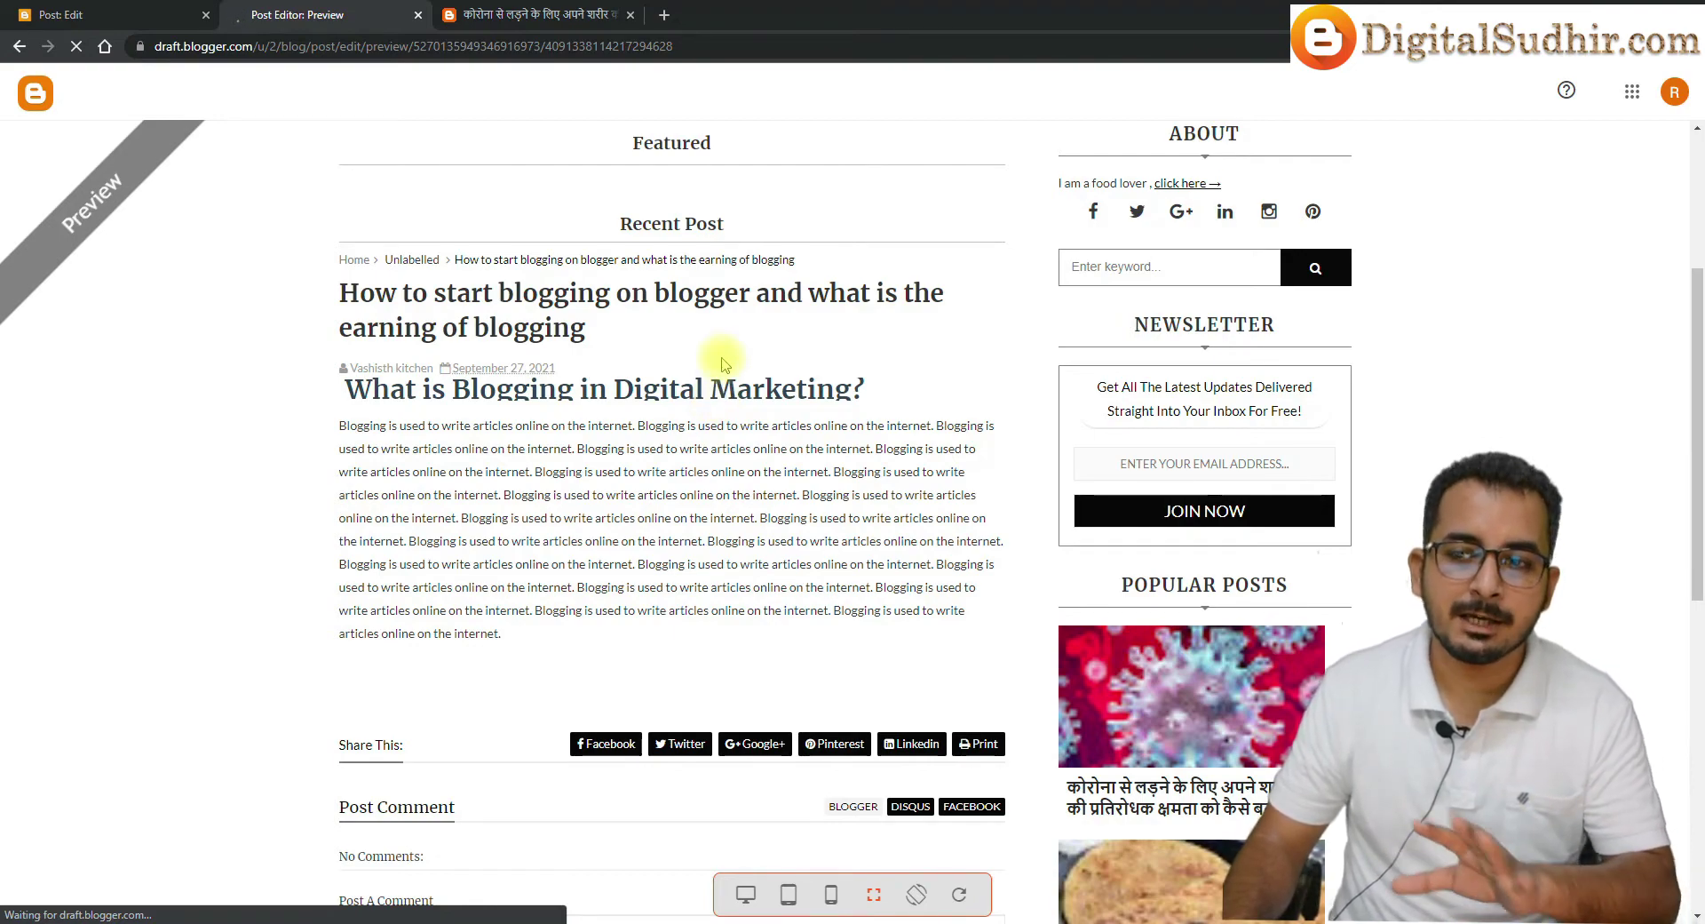
Examine the layout of the published Hindi coronavirus post for comparison, and return to the draft's editor
{"action": "left_click", "coordinate": [533, 15]}
{"action": "scroll", "coordinate": [807, 537], "scroll_direction": "down", "scroll_amount": 1}
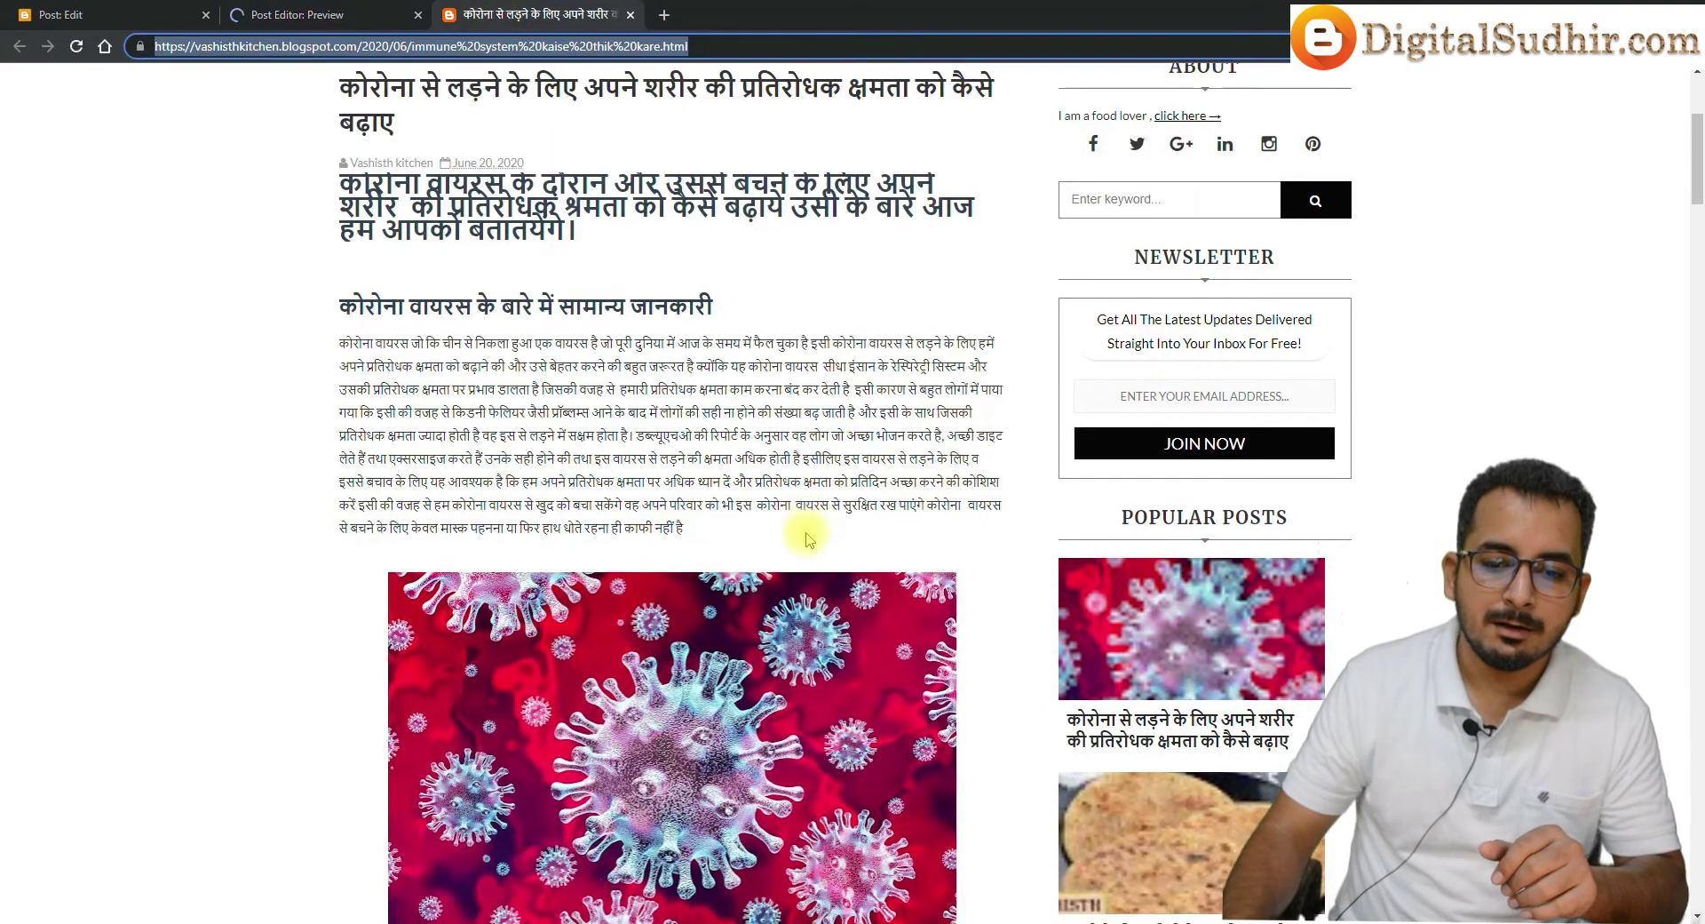
{"action": "scroll", "coordinate": [807, 537], "scroll_direction": "down", "scroll_amount": 15}
{"action": "left_click", "coordinate": [343, 16]}
{"action": "left_click", "coordinate": [31, 11]}
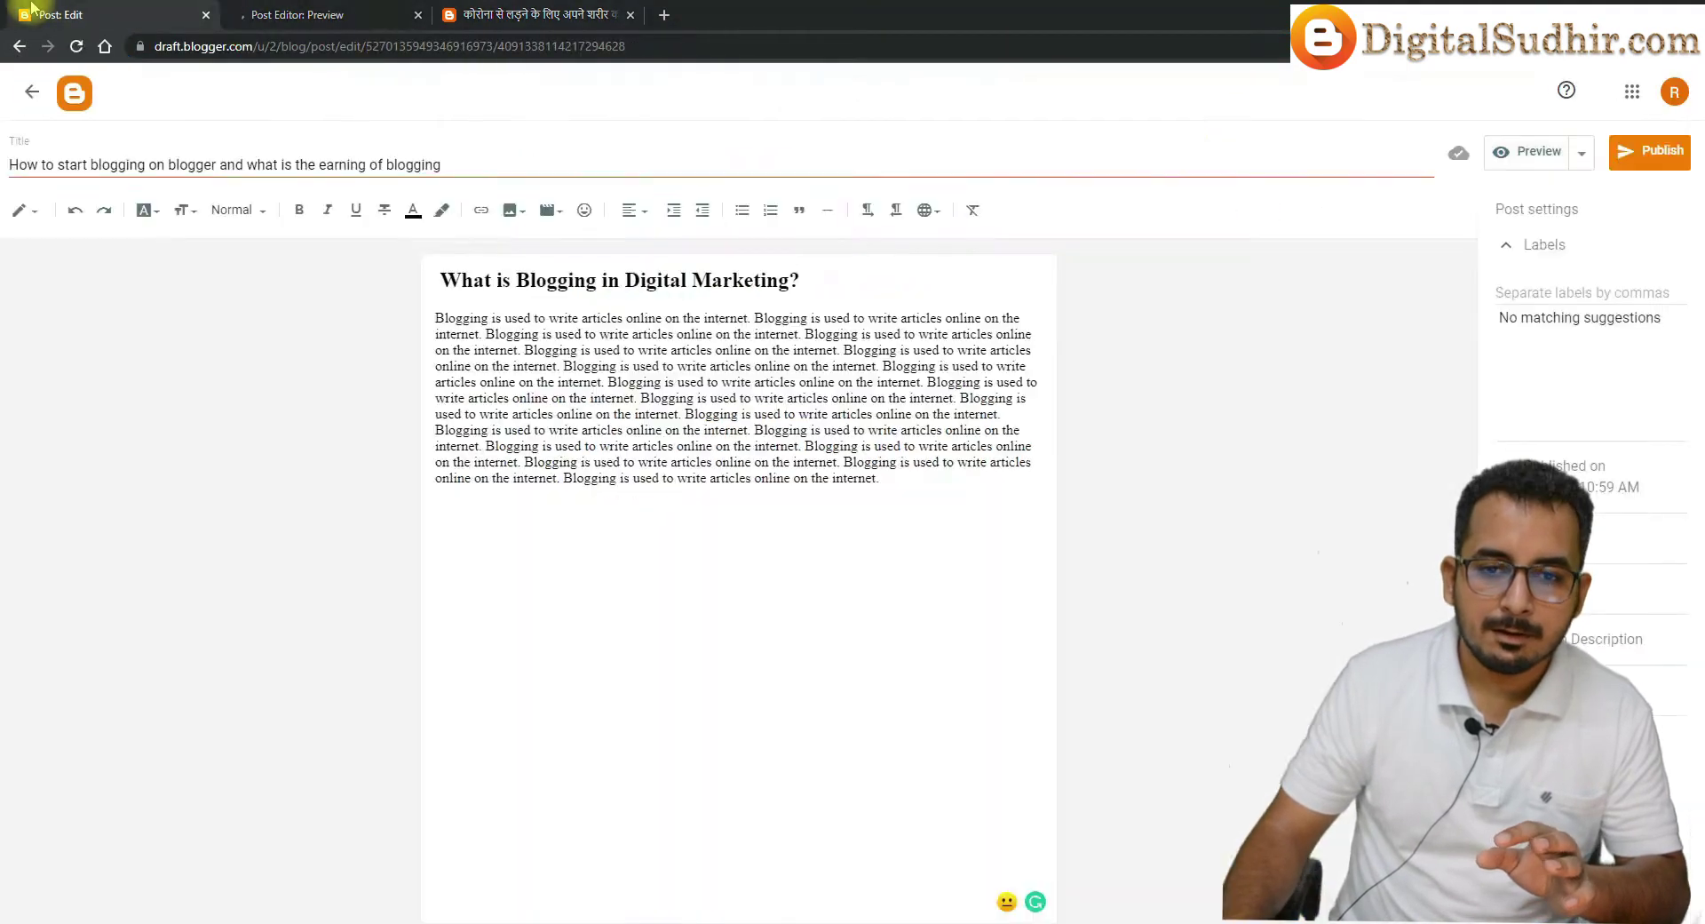
{"action": "left_click", "coordinate": [1520, 152]}
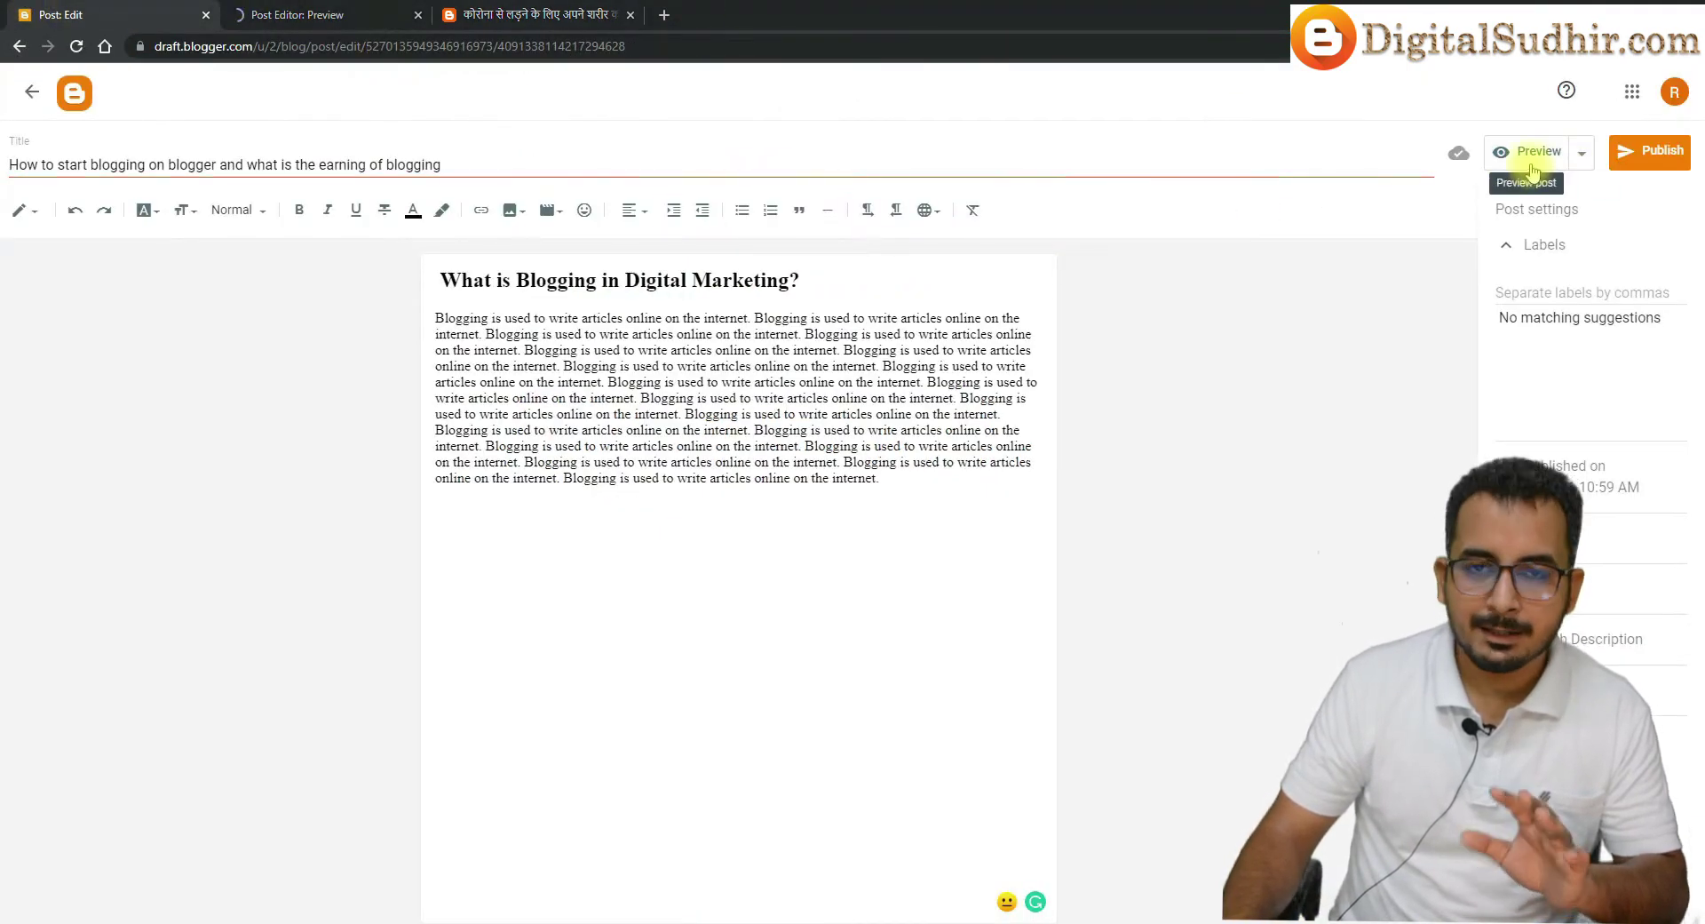
Add the labels "technology" and "marketing" to the post, separated by a comma
{"action": "left_click", "coordinate": [1567, 292]}
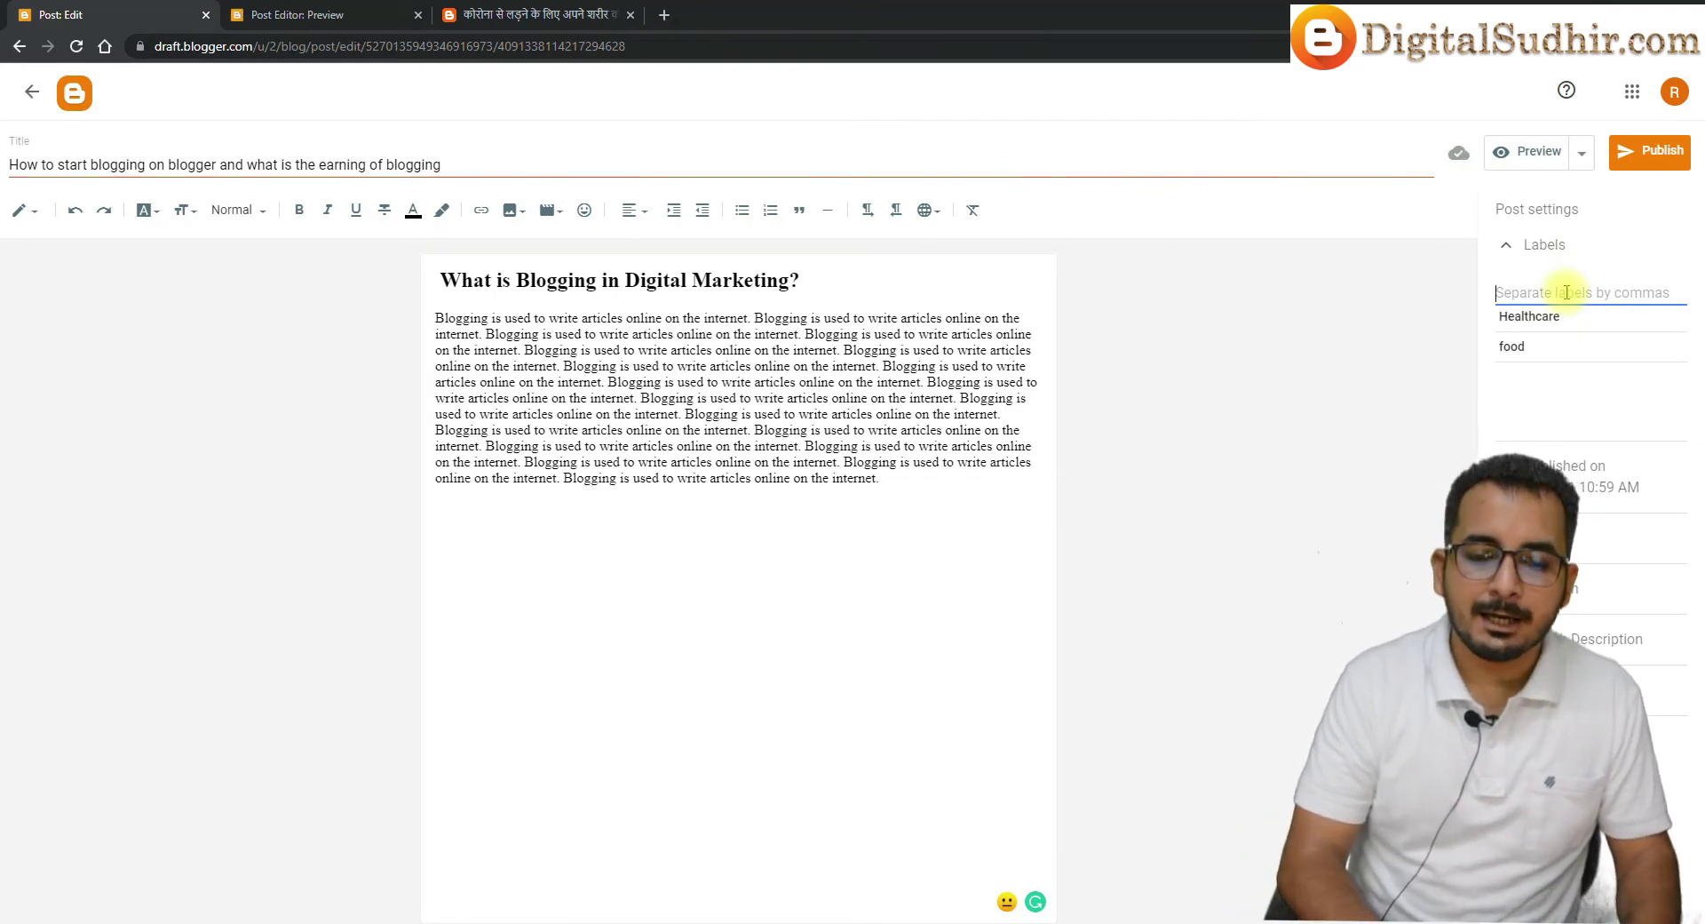
{"action": "type", "text": "techn"}
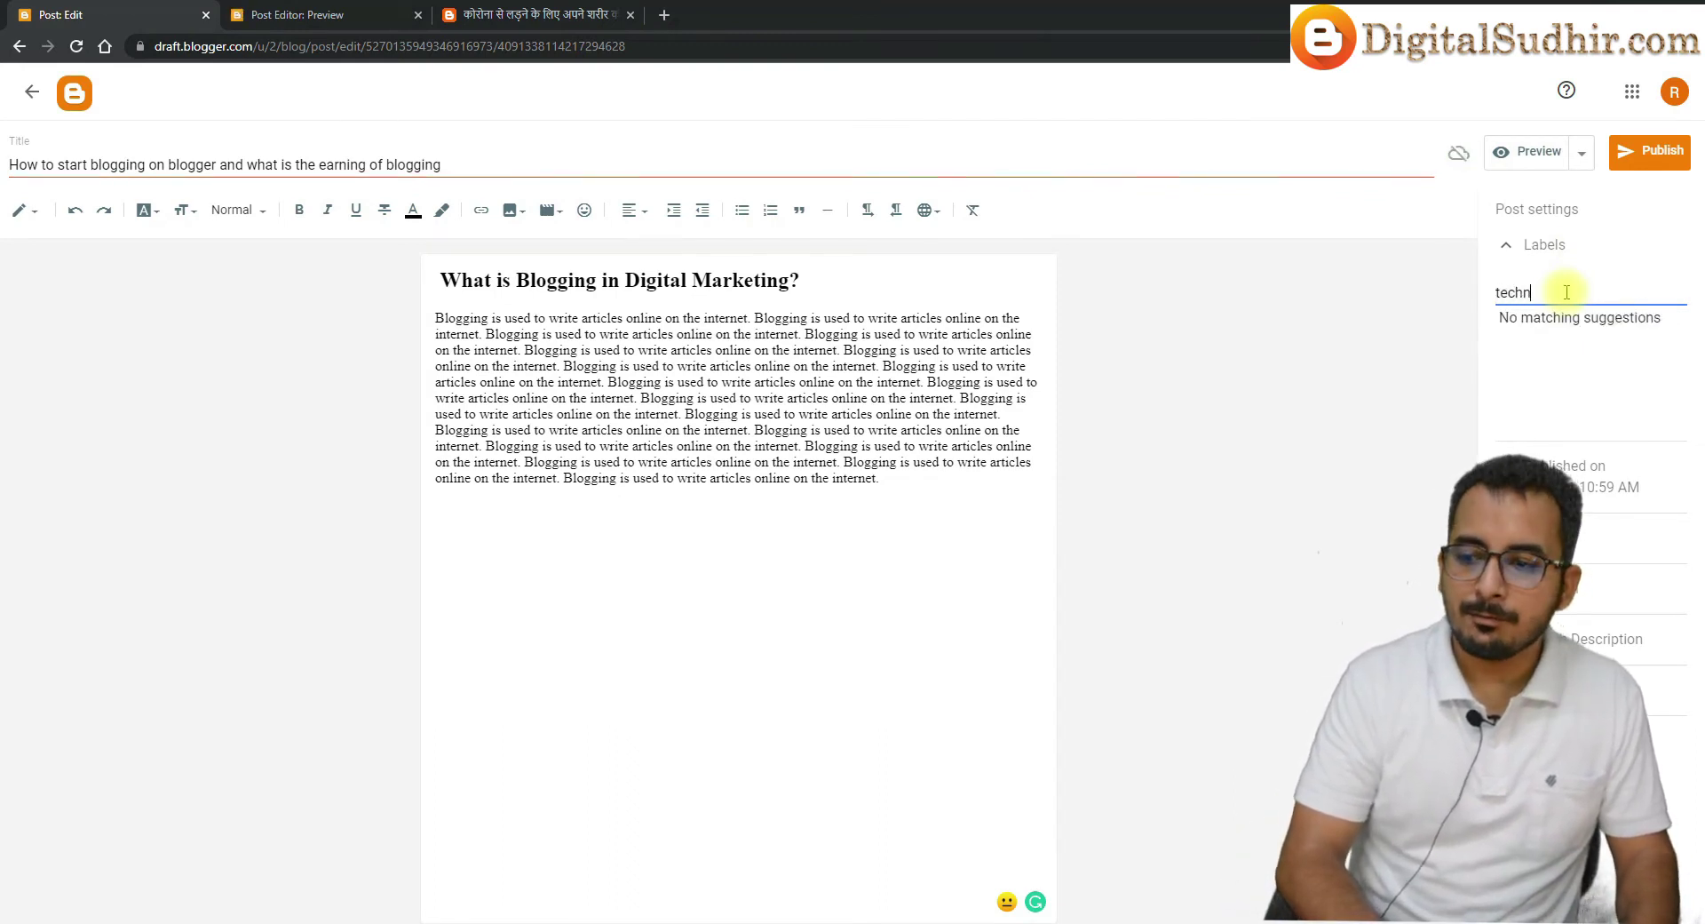
{"action": "type", "text": "ology"}
{"action": "key", "text": "Return"}
{"action": "key", "text": "BackSpace"}
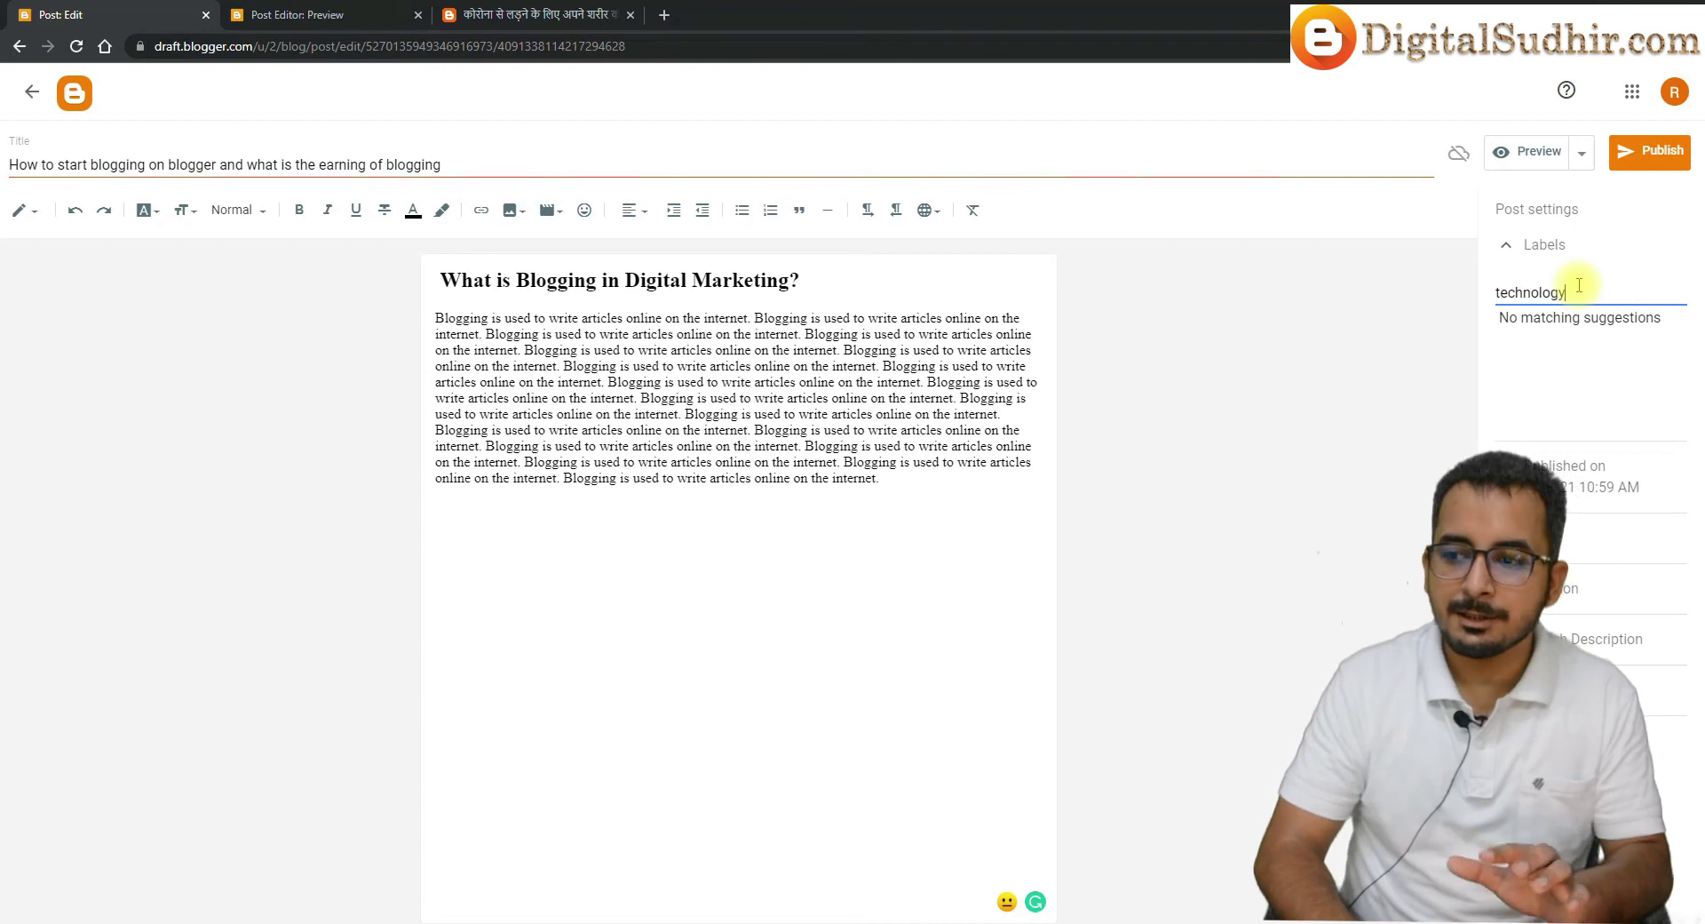
{"action": "type", "text": ","}
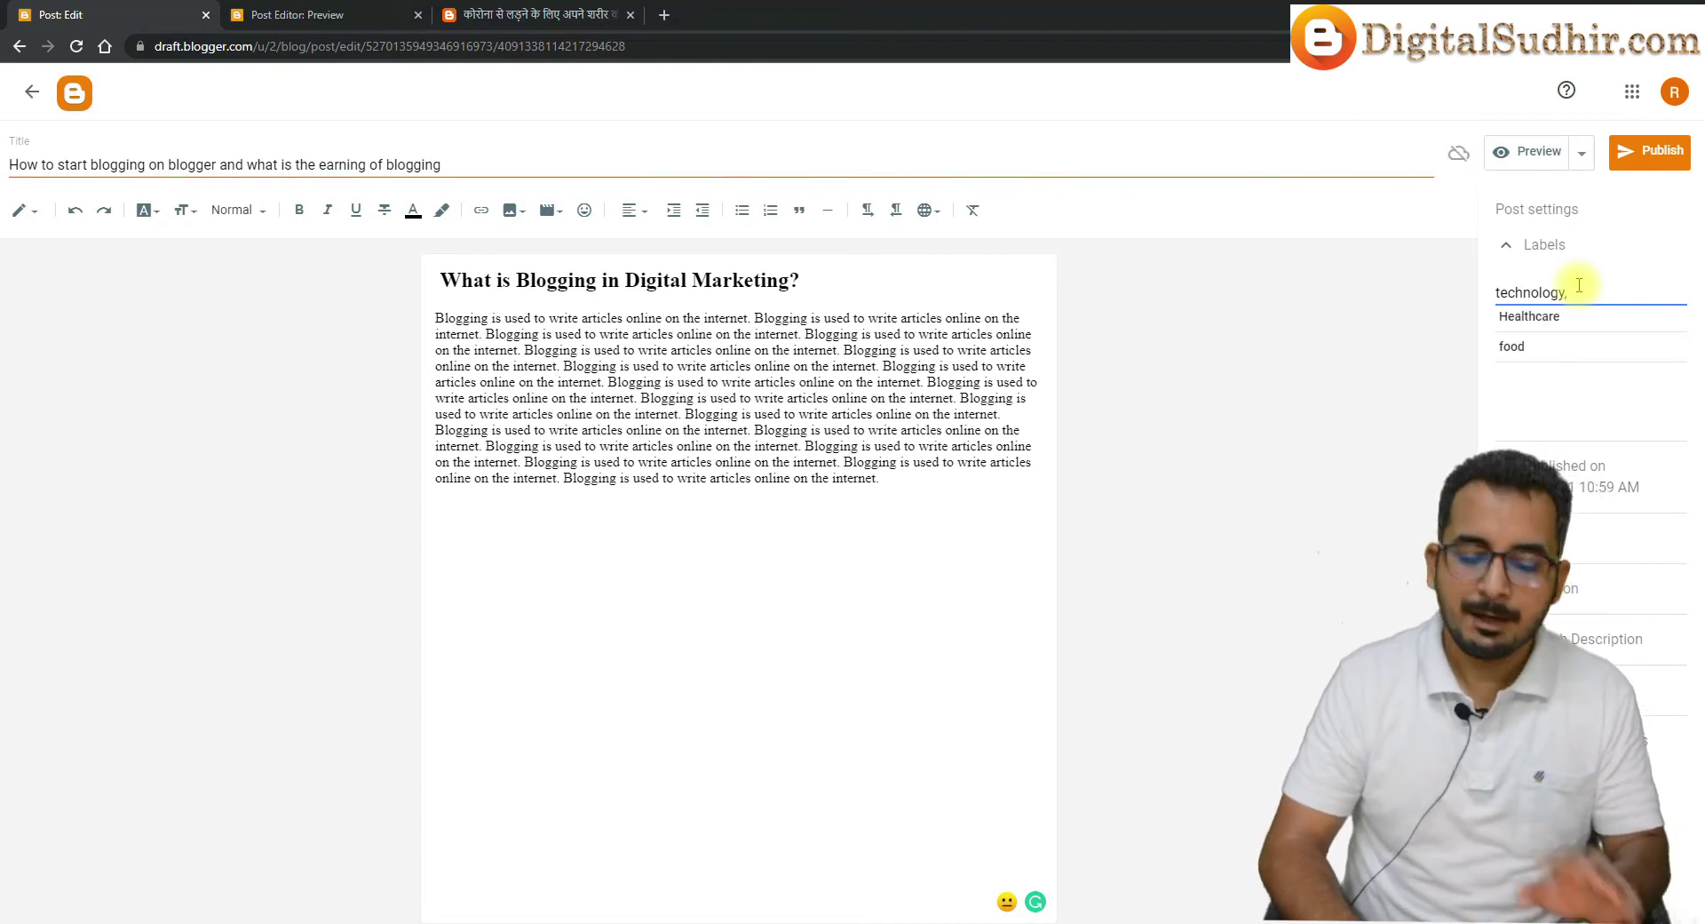
{"action": "type", "text": "m"}
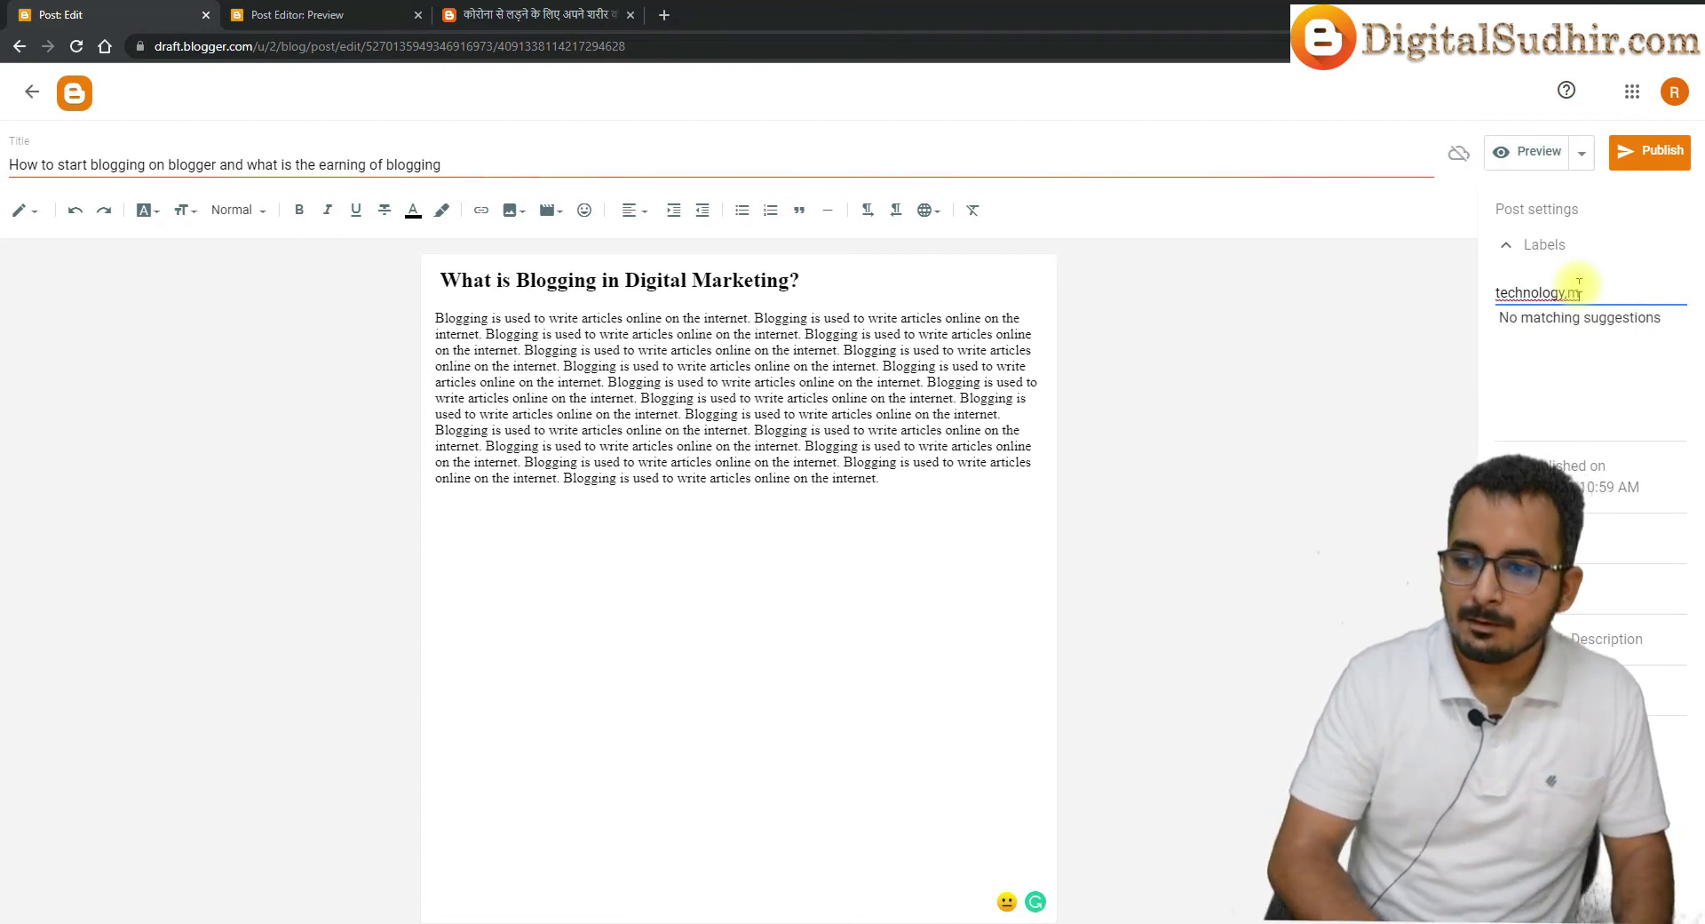
{"action": "type", "text": "arketing"}
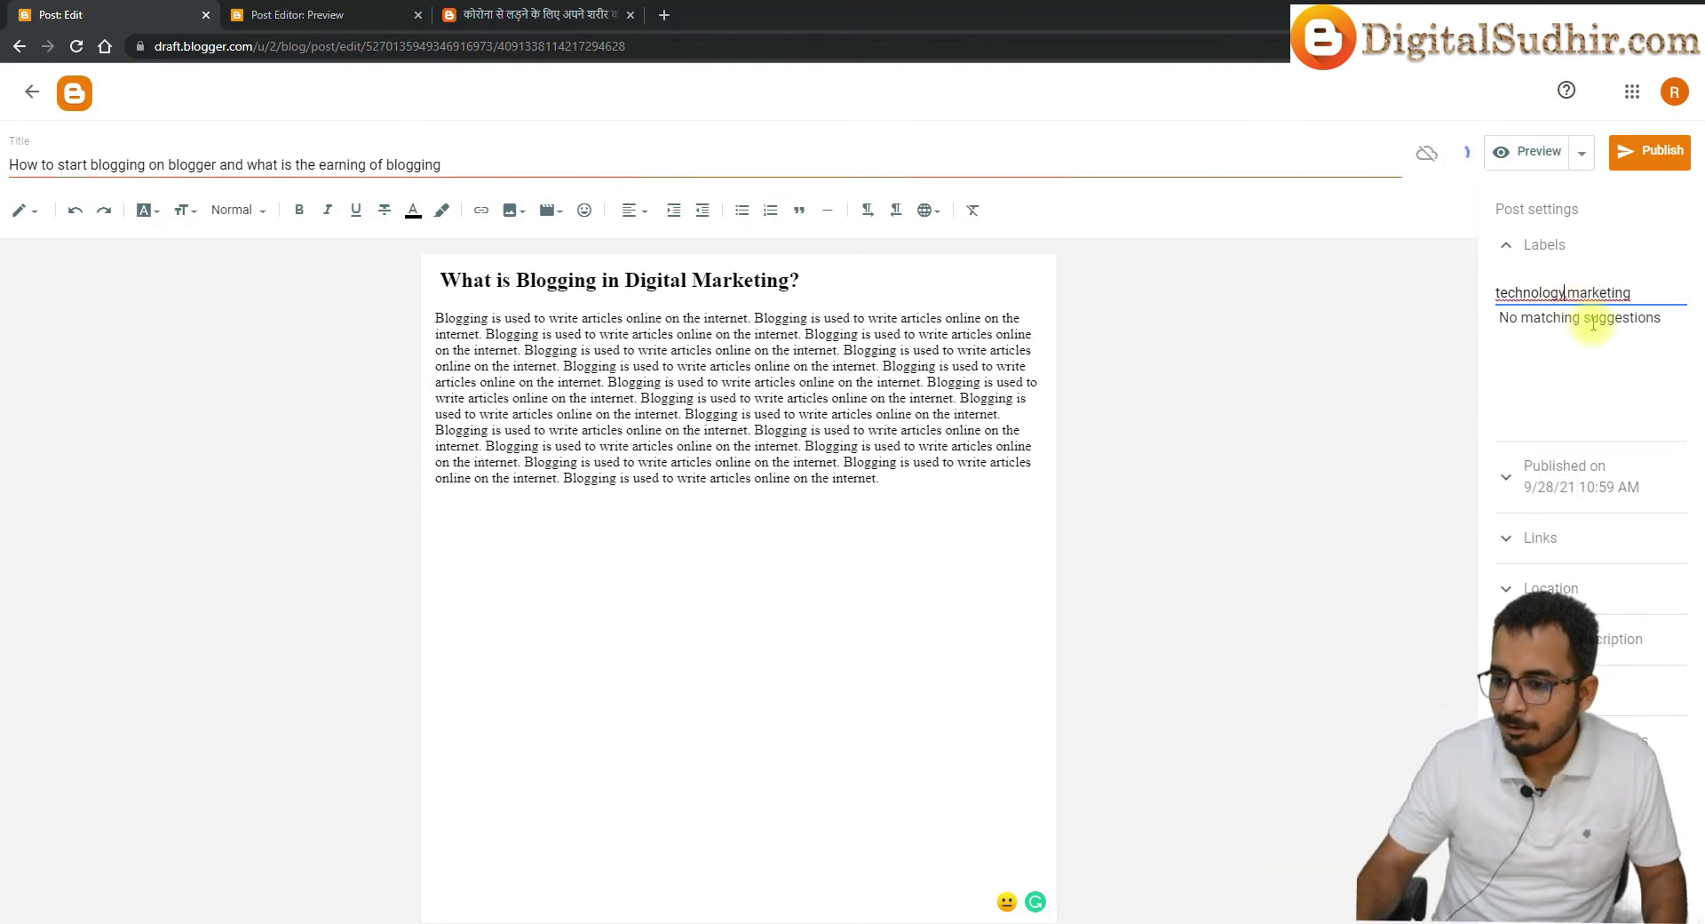
Magnify the page to check the comma between the two labels, and restore the normal zoom
{"action": "key", "text": "ctrl+plus"}
{"action": "key", "text": "ctrl+plus"}
{"action": "key", "text": "ctrl+plus"}
{"action": "key", "text": "ctrl+plus"}
{"action": "key", "text": "ctrl+plus"}
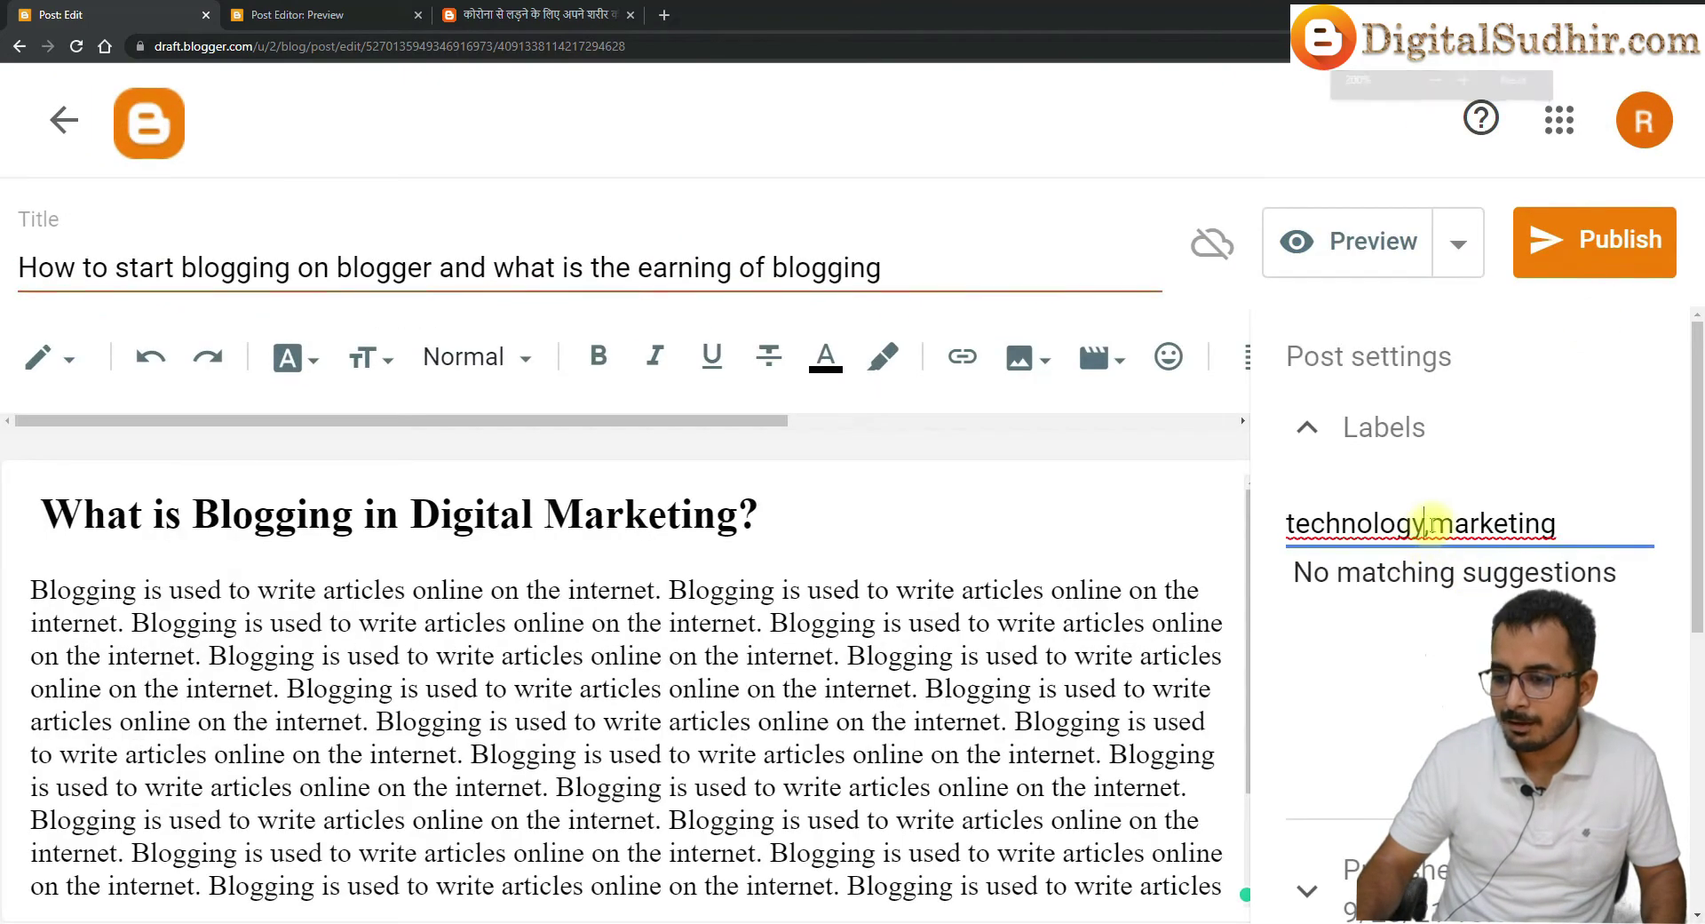
{"action": "key", "text": "ctrl+0"}
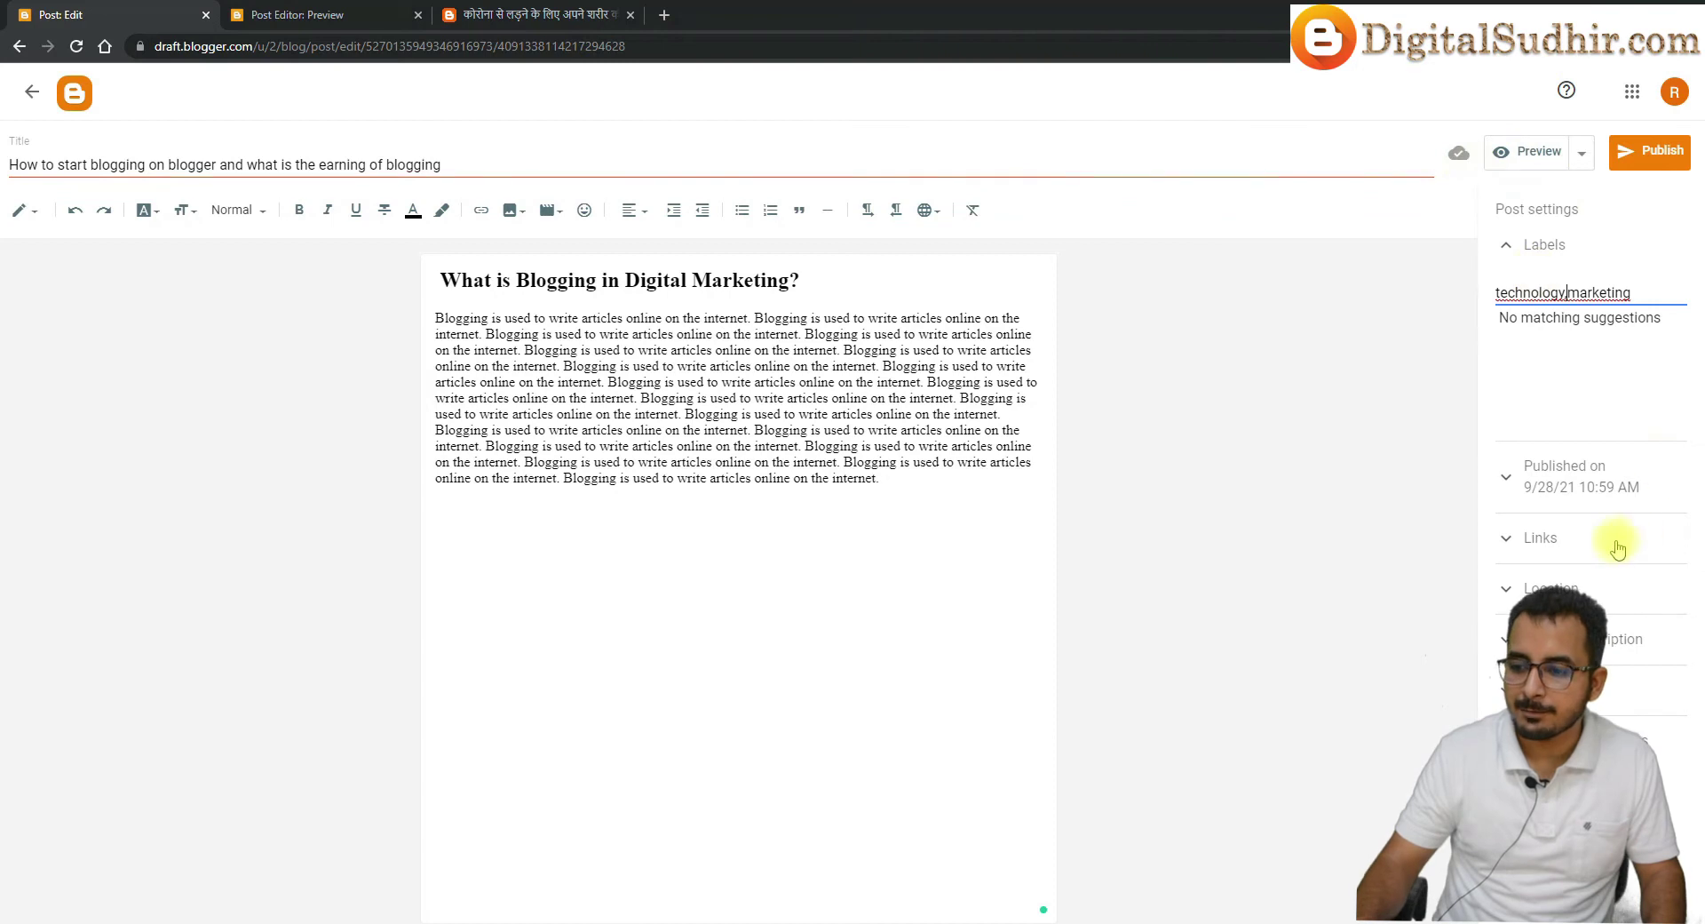
Set a custom permalink reading "What is digital marketing" in the post's link settings
{"action": "left_click", "coordinate": [1537, 558]}
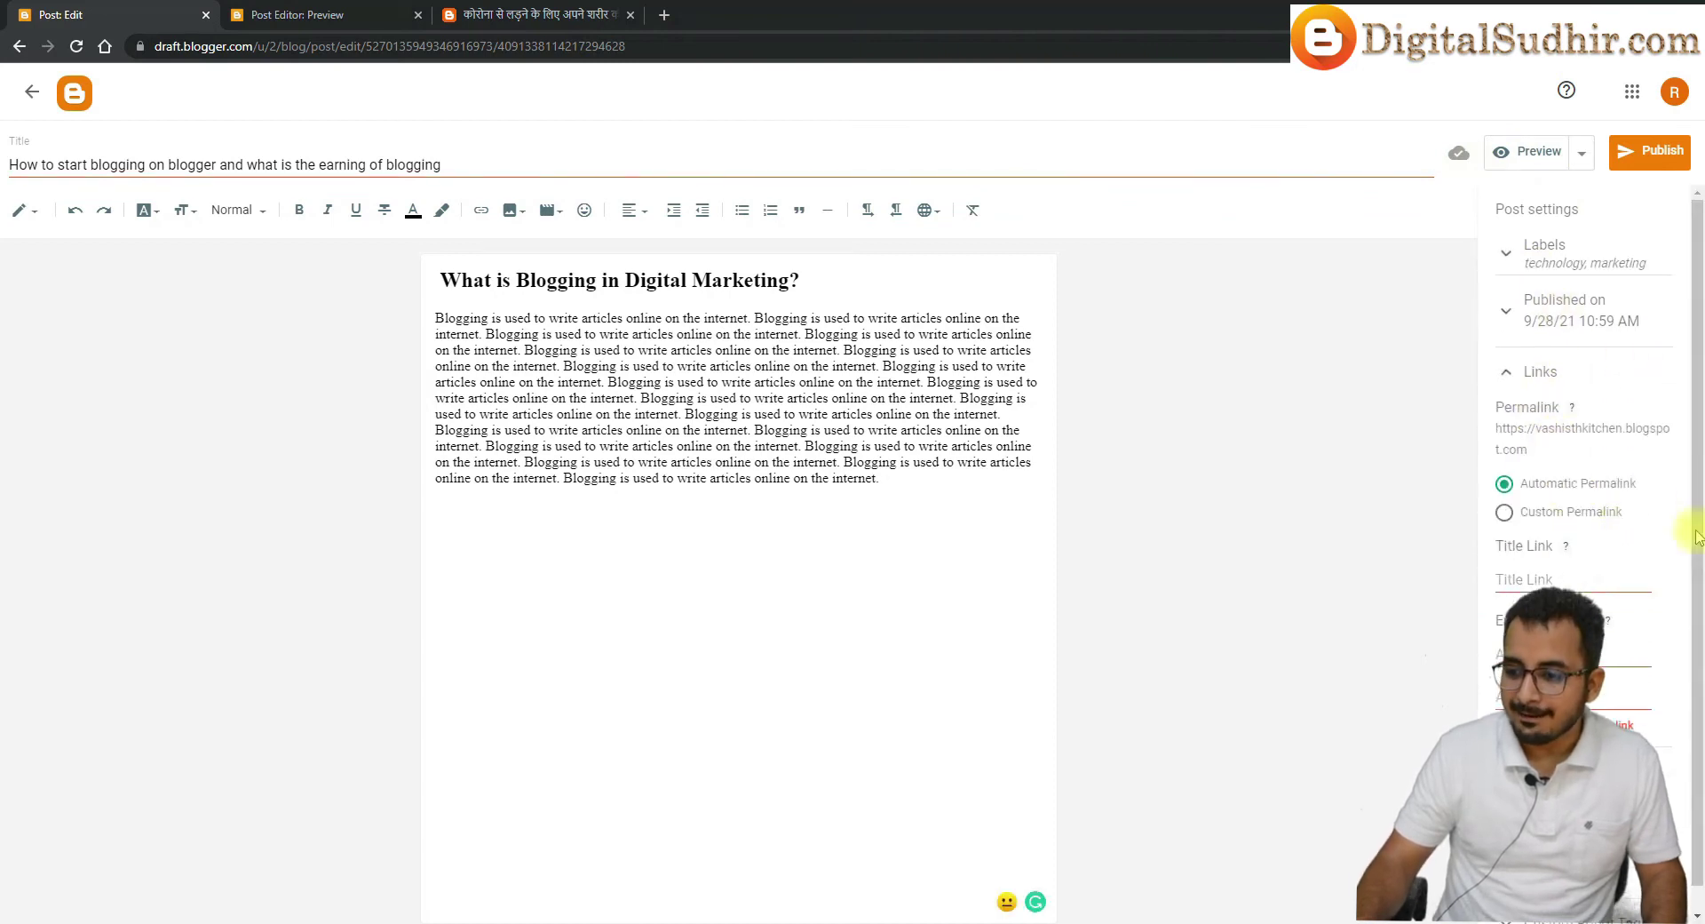
{"action": "left_click", "coordinate": [1505, 545]}
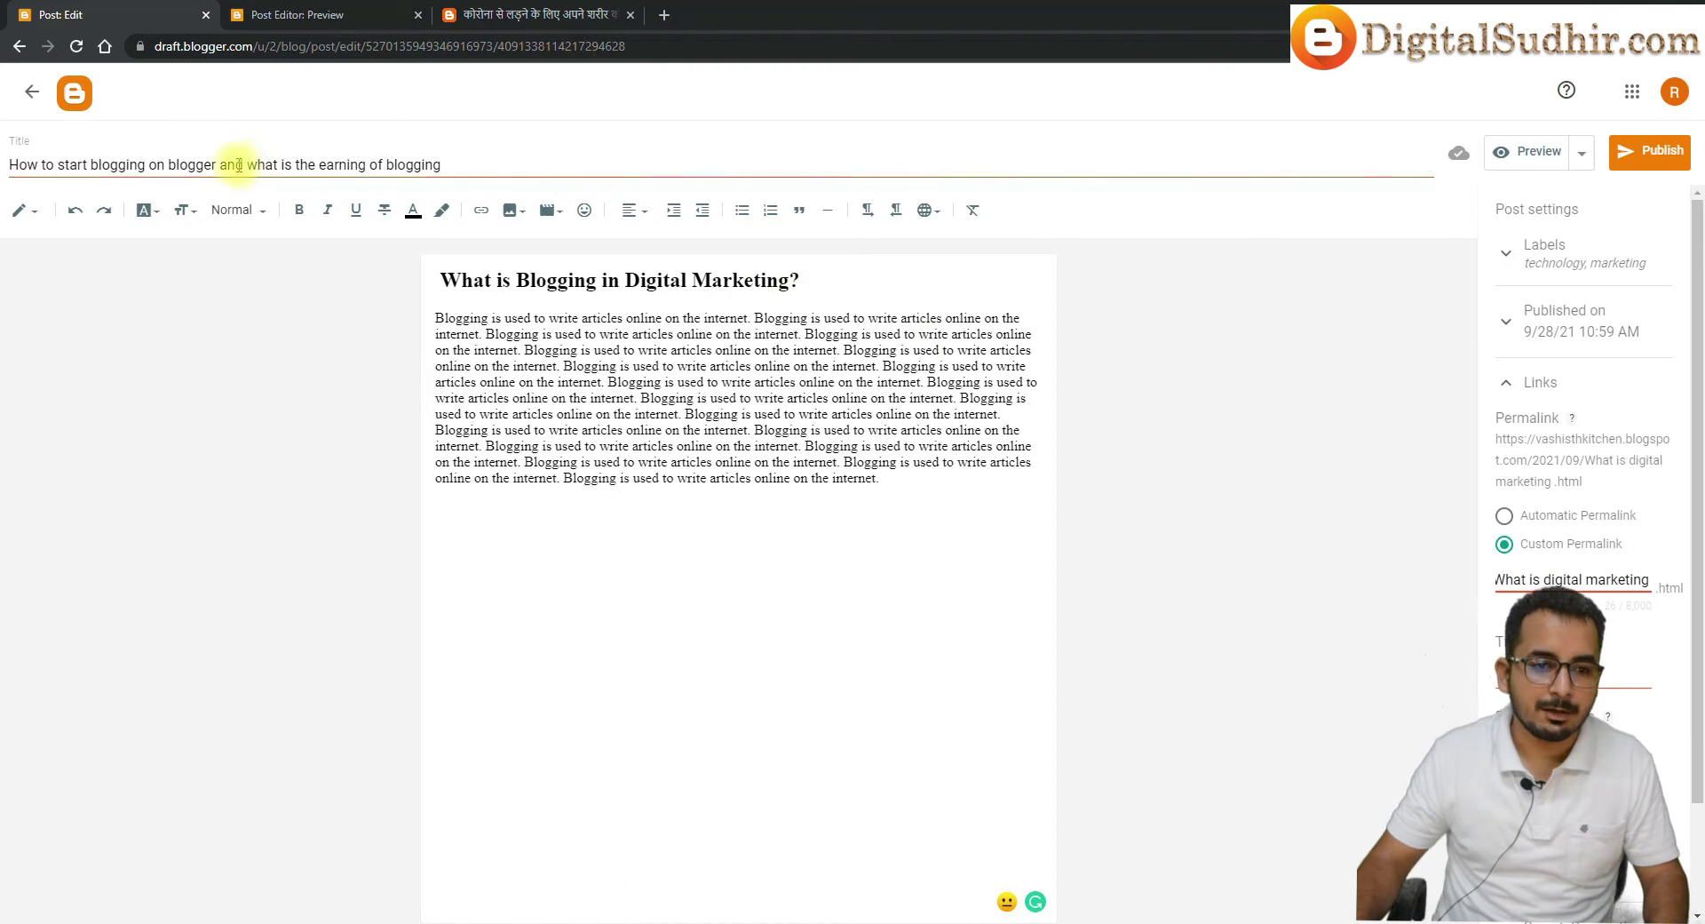
Compare the post title and heading wording with the permalink, and view the Location and Search Description settings
{"action": "left_click_drag", "start_coordinate": [223, 164], "coordinate": [25, 164]}
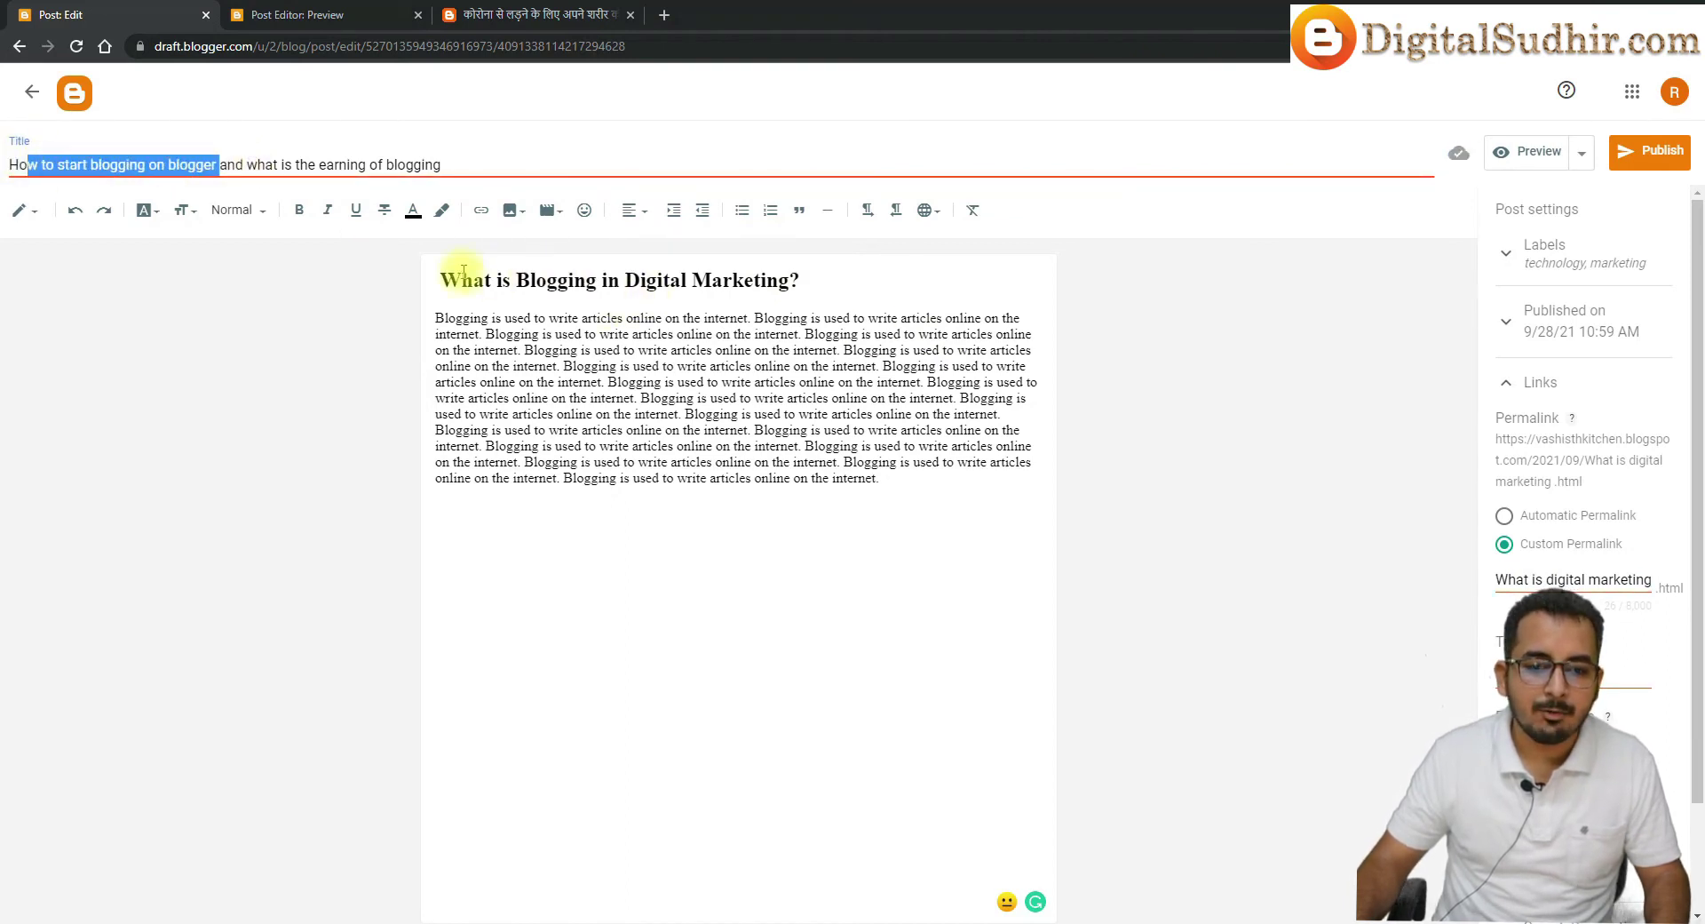
{"action": "left_click_drag", "start_coordinate": [461, 280], "coordinate": [530, 280]}
{"action": "left_click_drag", "start_coordinate": [247, 164], "coordinate": [318, 164]}
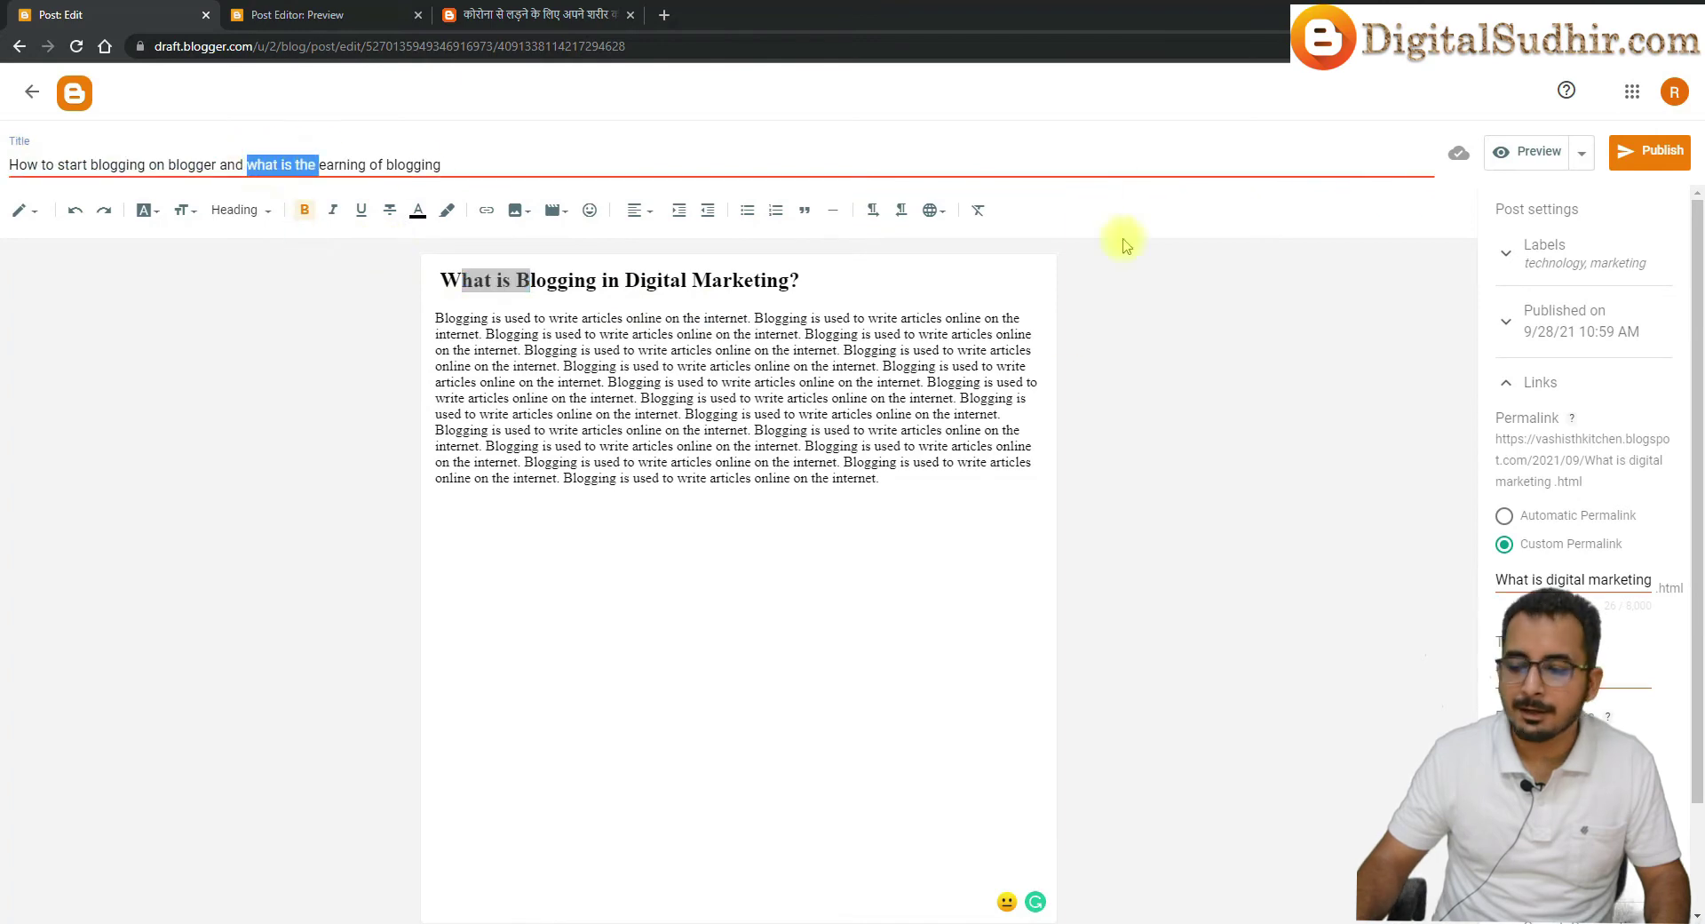
{"action": "scroll", "coordinate": [1637, 505], "scroll_direction": "down", "scroll_amount": 2}
{"action": "left_click", "coordinate": [53, 166]}
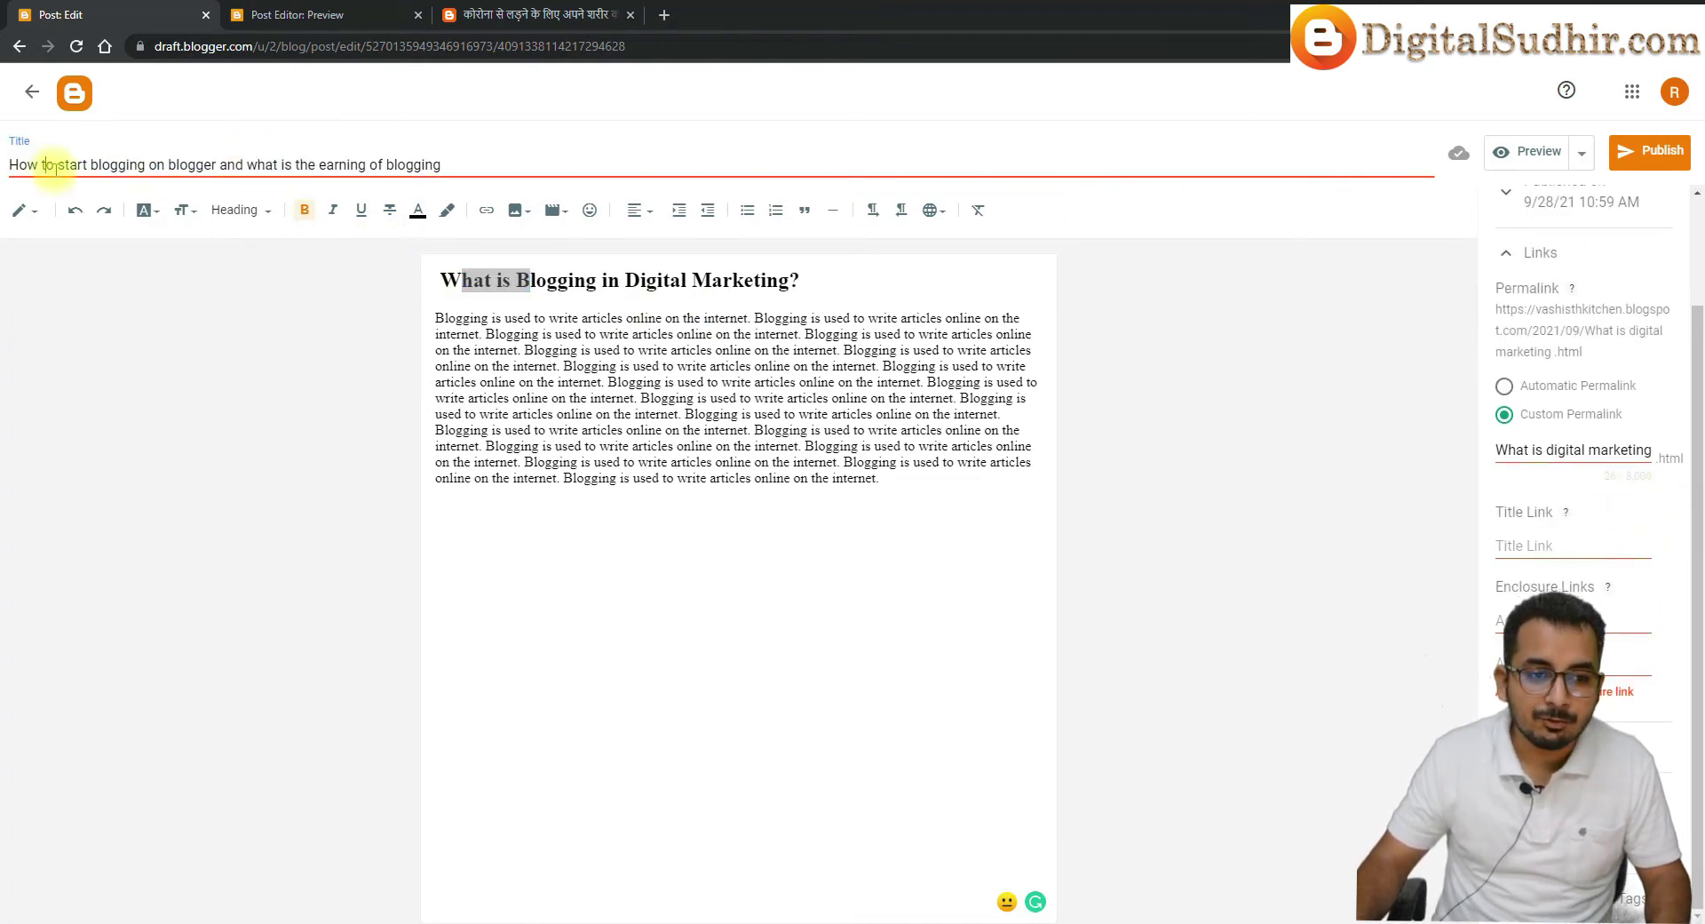
{"action": "left_click_drag", "start_coordinate": [47, 165], "coordinate": [450, 164]}
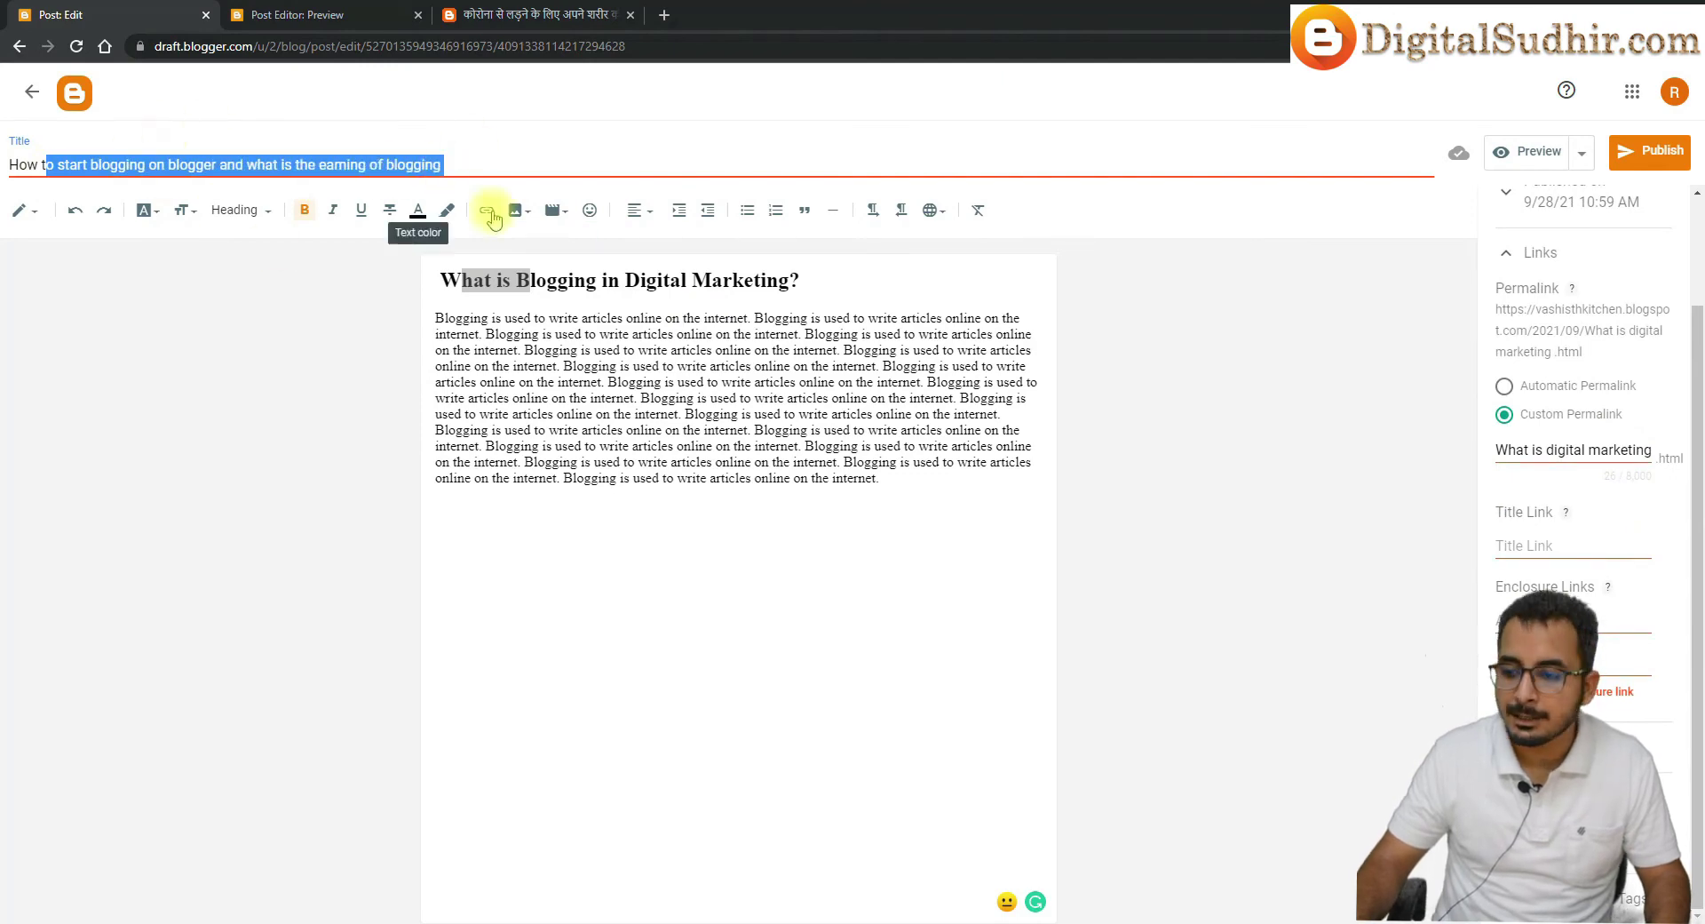
{"action": "left_click", "coordinate": [1676, 730]}
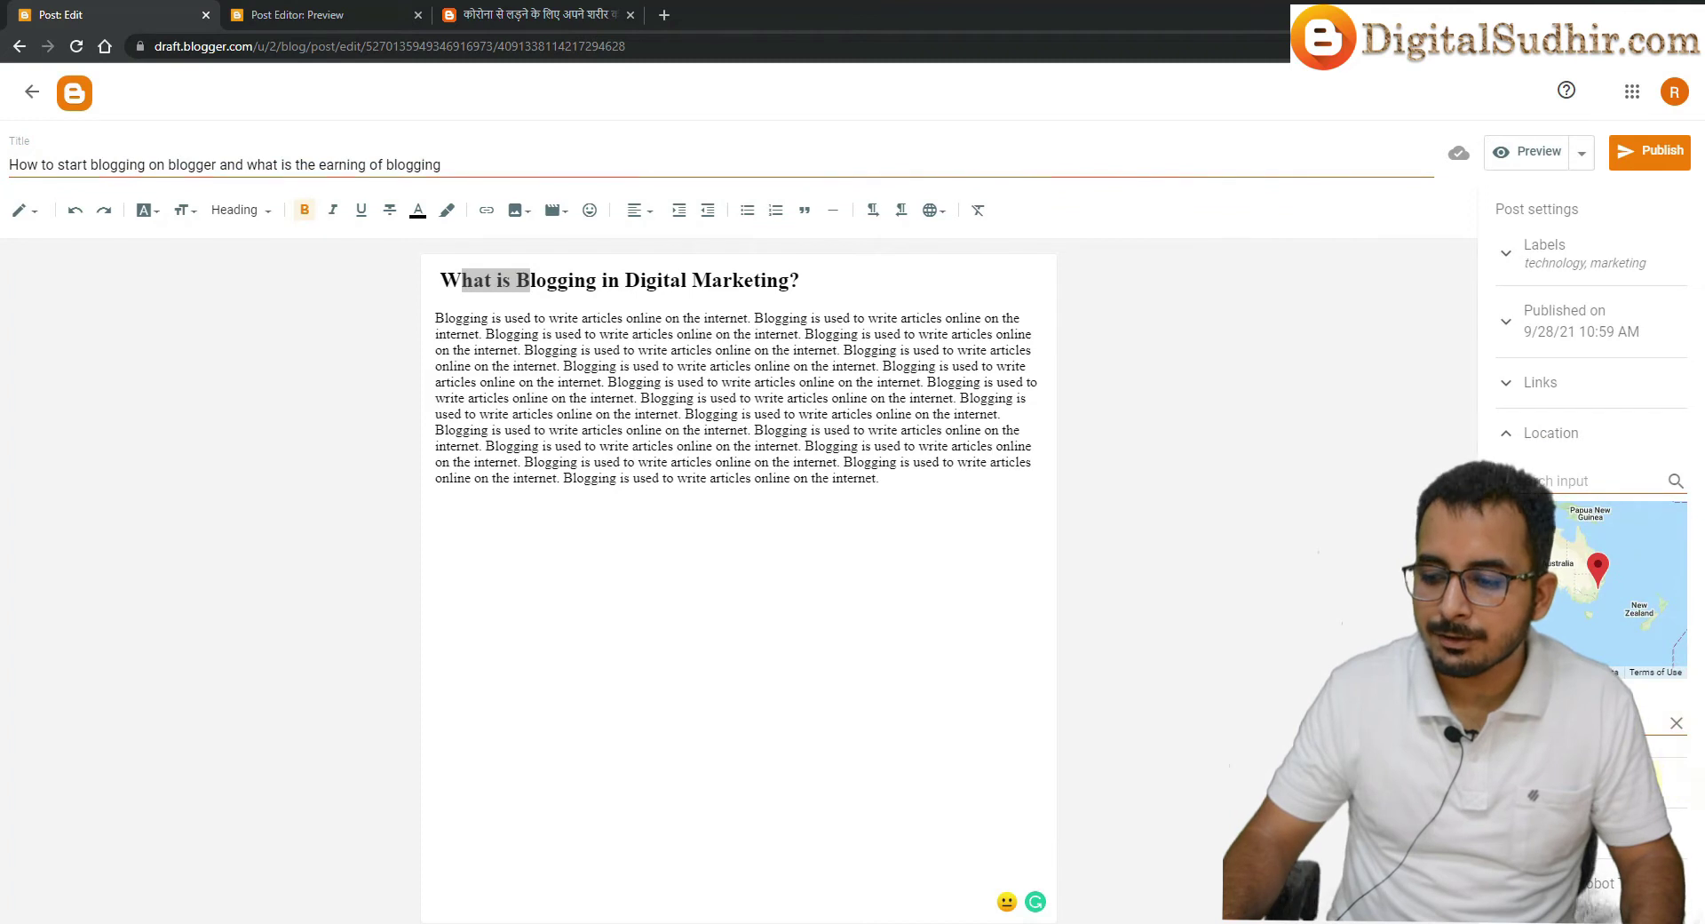
{"action": "left_click", "coordinate": [1642, 782]}
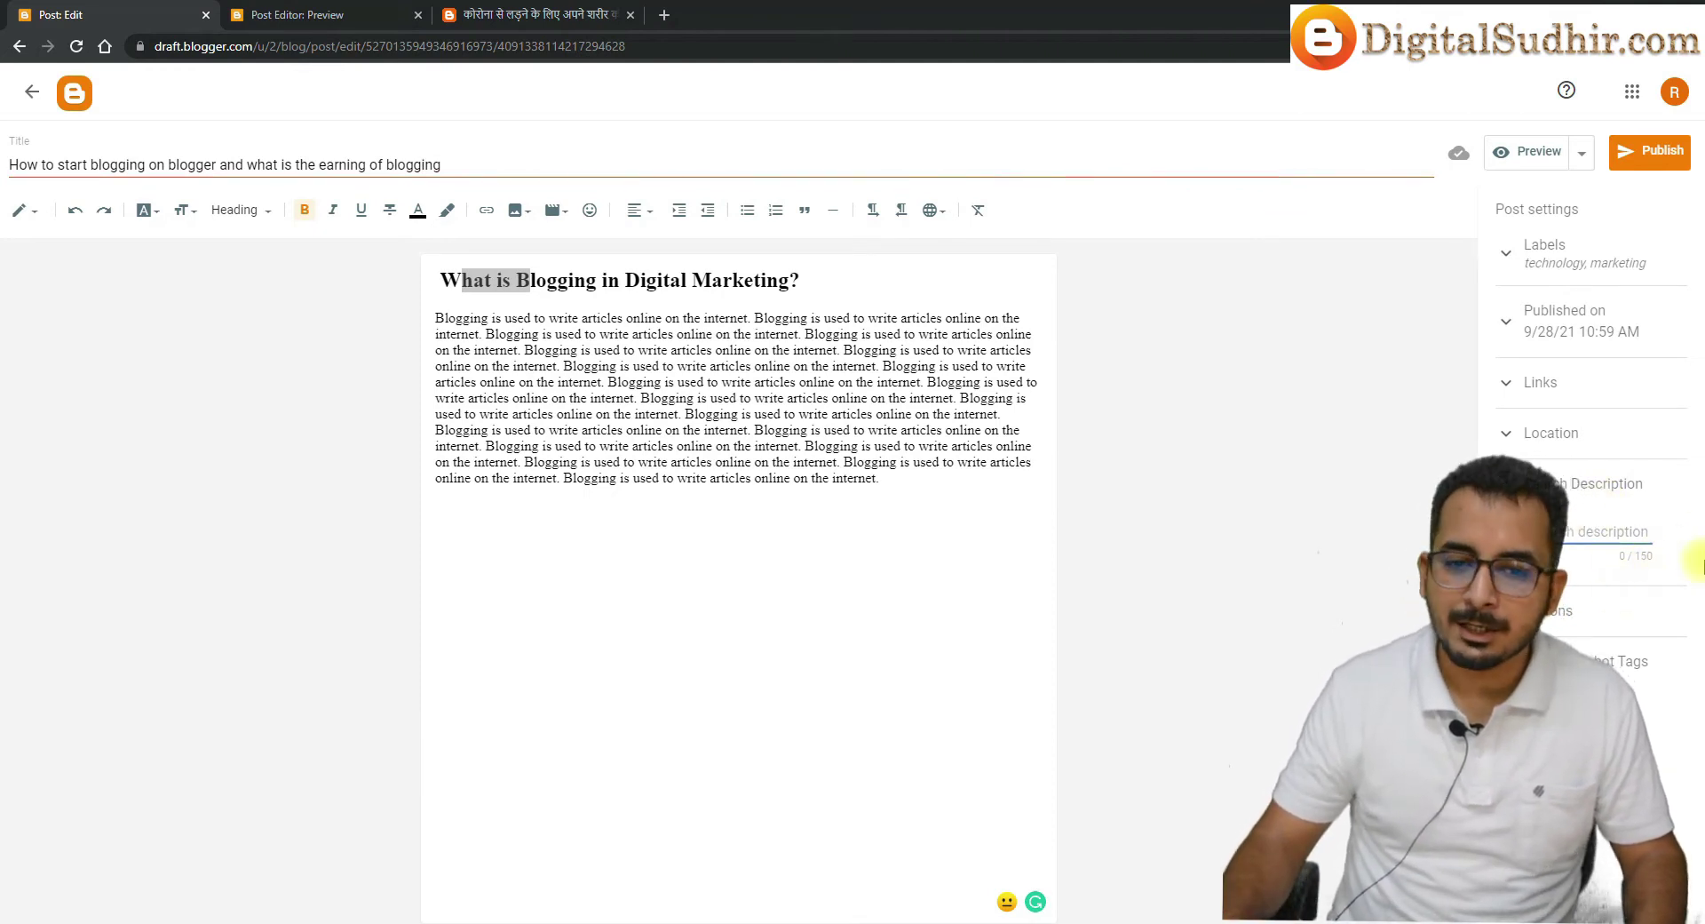
Search Google for "digital marketing" in a new browser tab and examine the title of the neilpatel.com result
{"action": "left_click", "coordinate": [661, 16]}
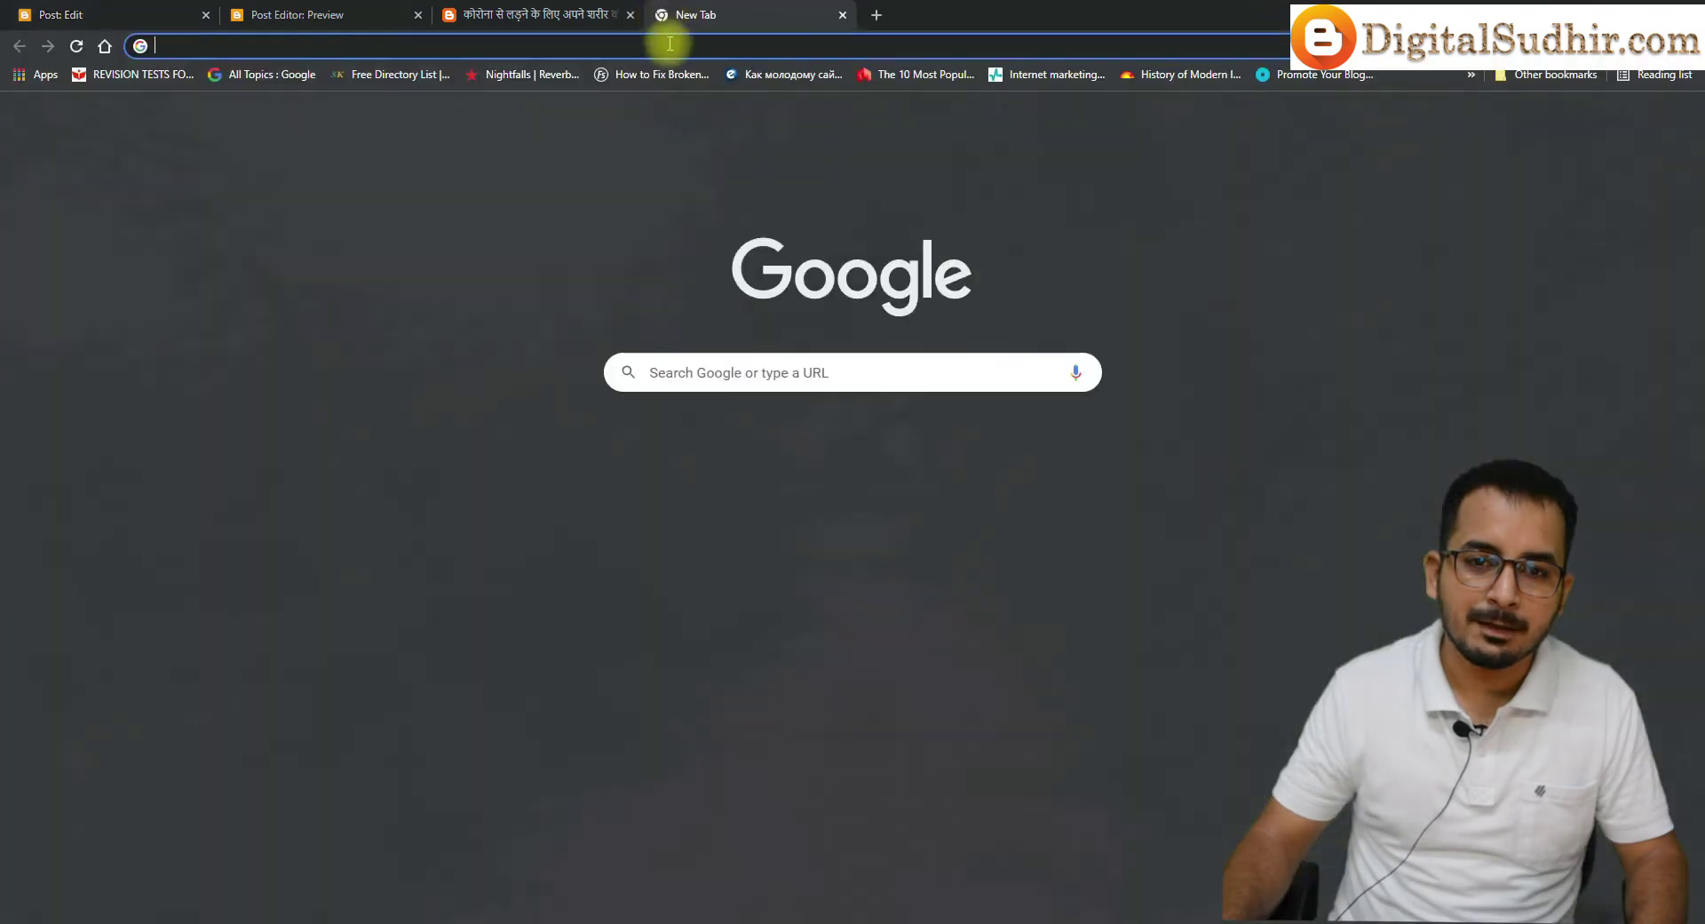
{"action": "type", "text": "Digital m"}
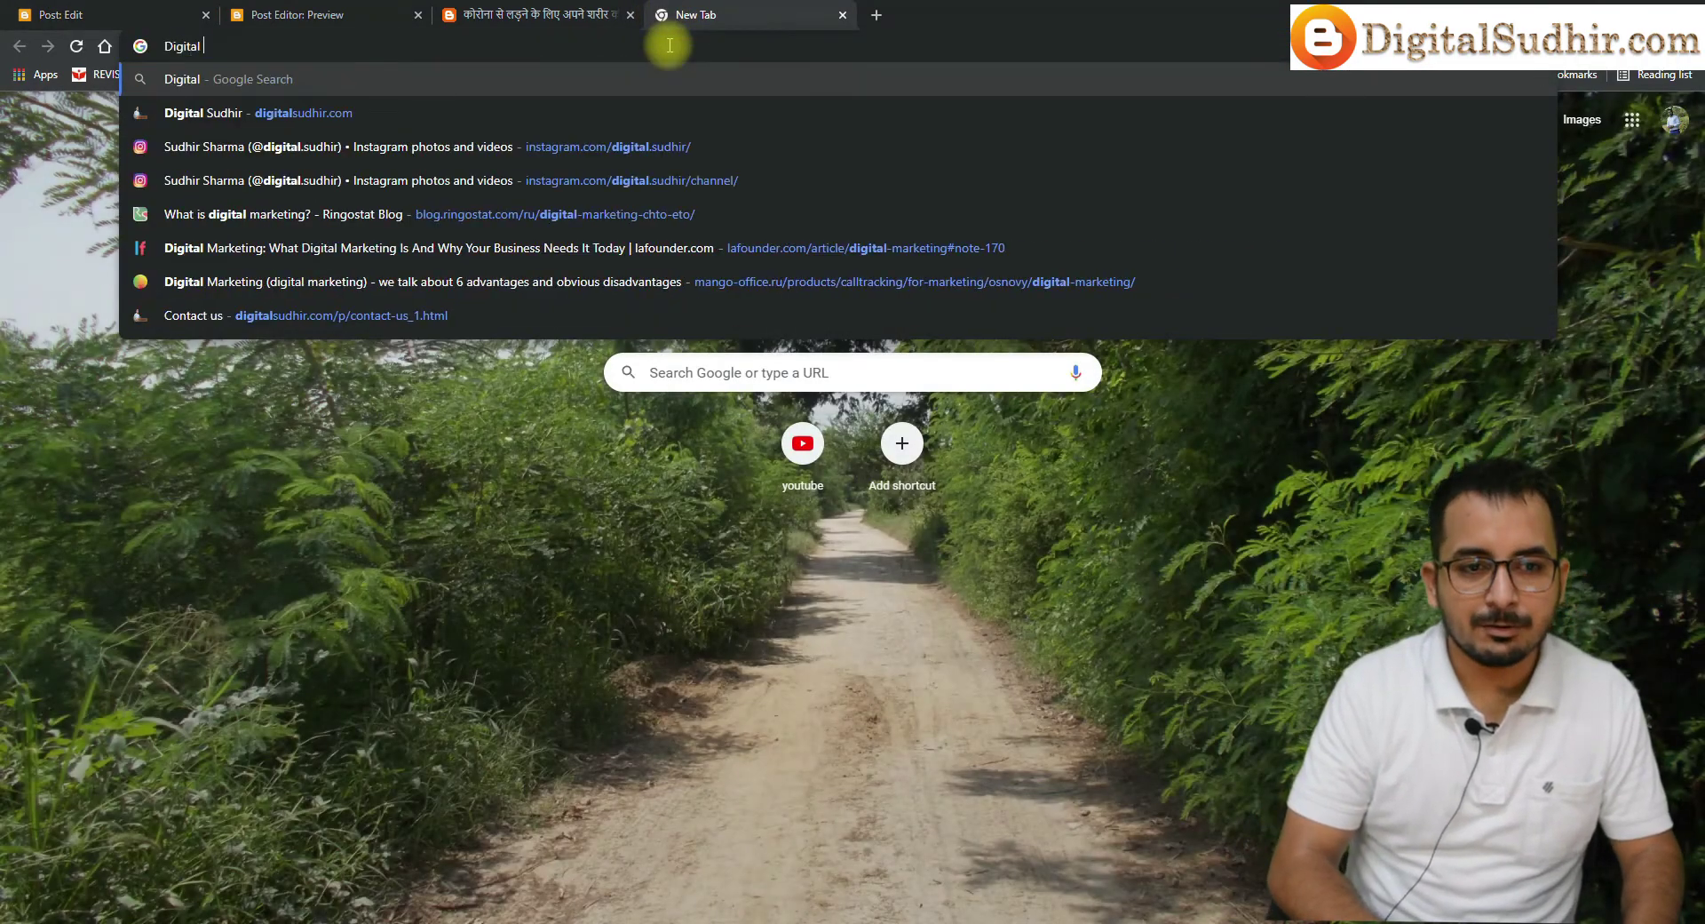
{"action": "key", "text": "BackSpace"}
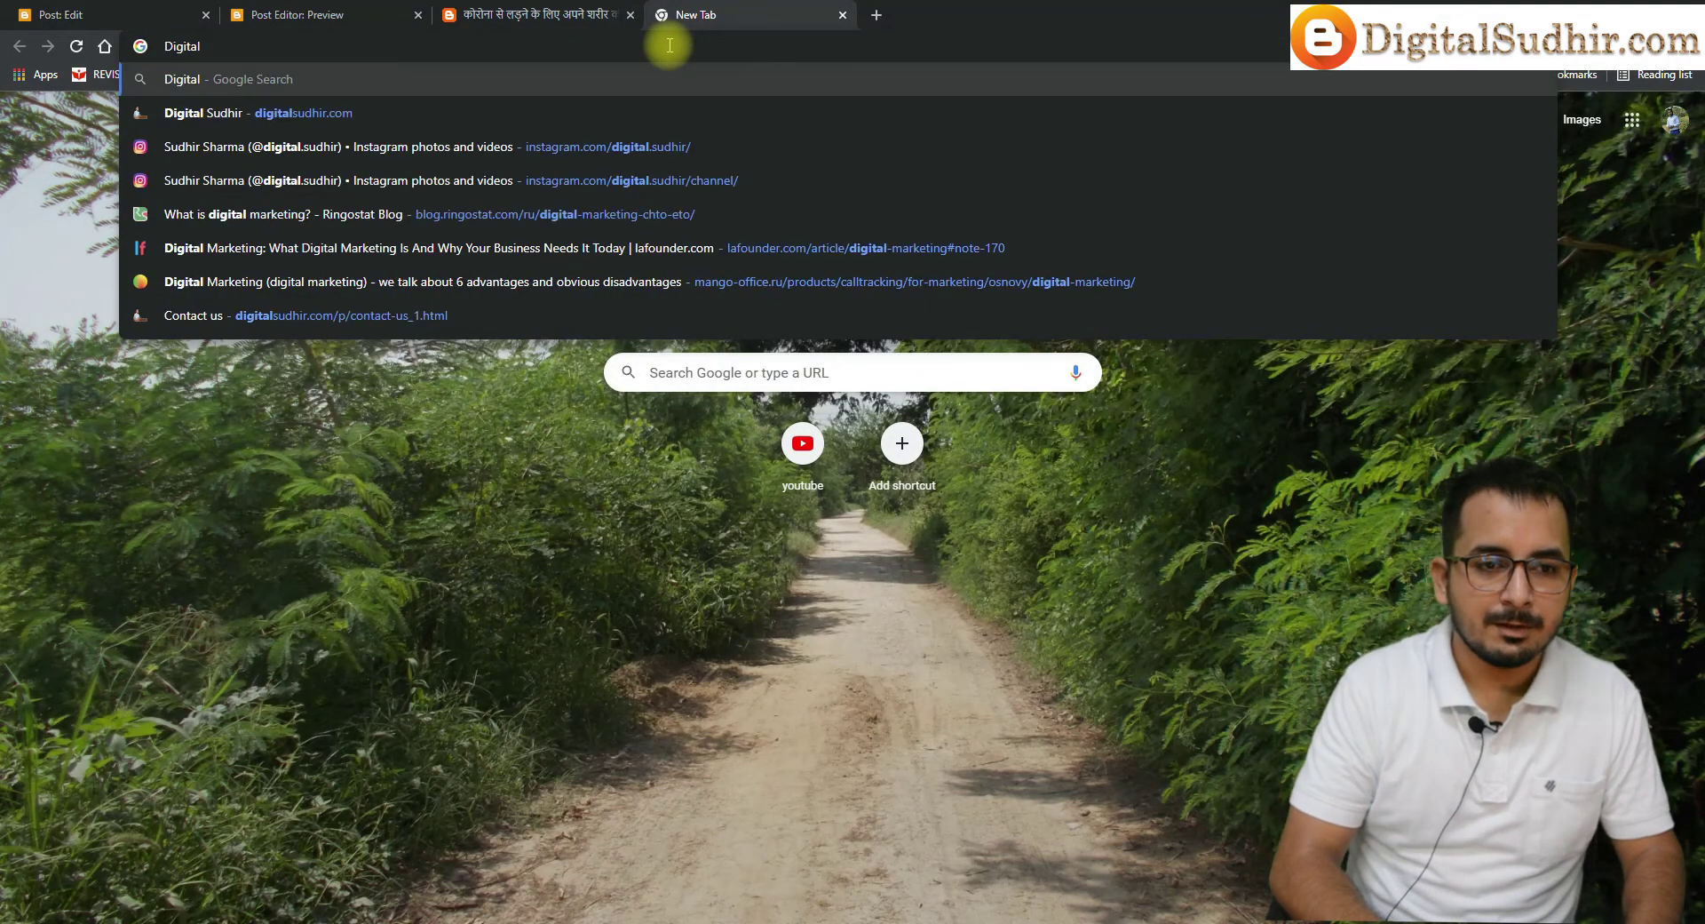
{"action": "type", "text": "marketing"}
{"action": "key", "text": "Return"}
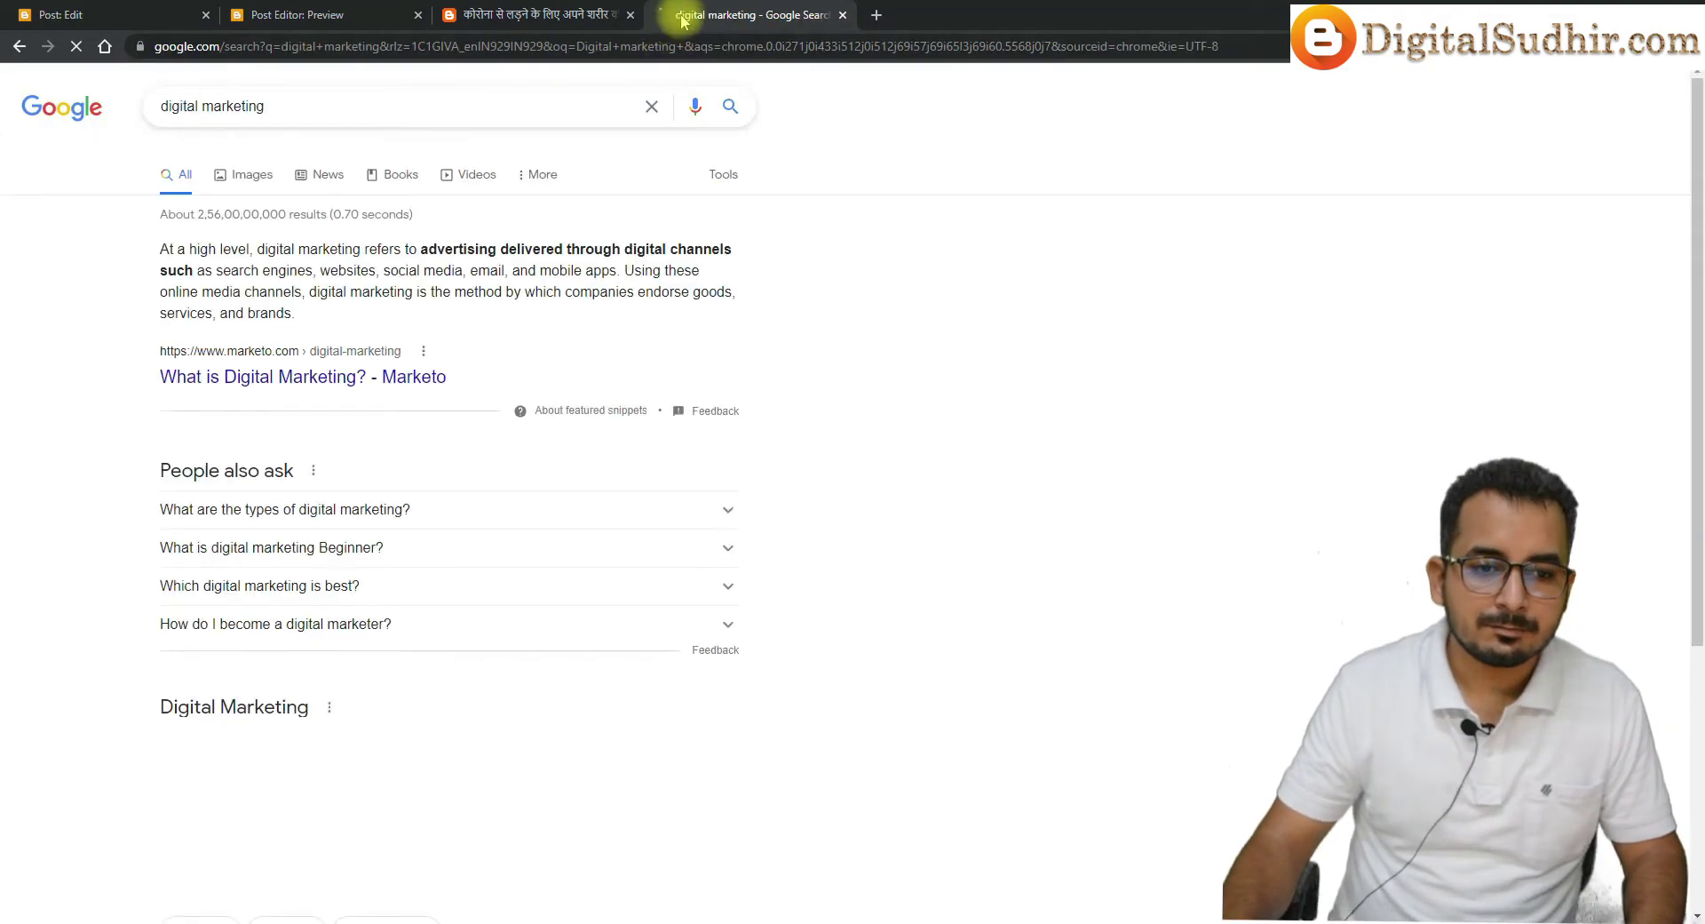
{"action": "scroll", "coordinate": [519, 444], "scroll_direction": "down", "scroll_amount": 15}
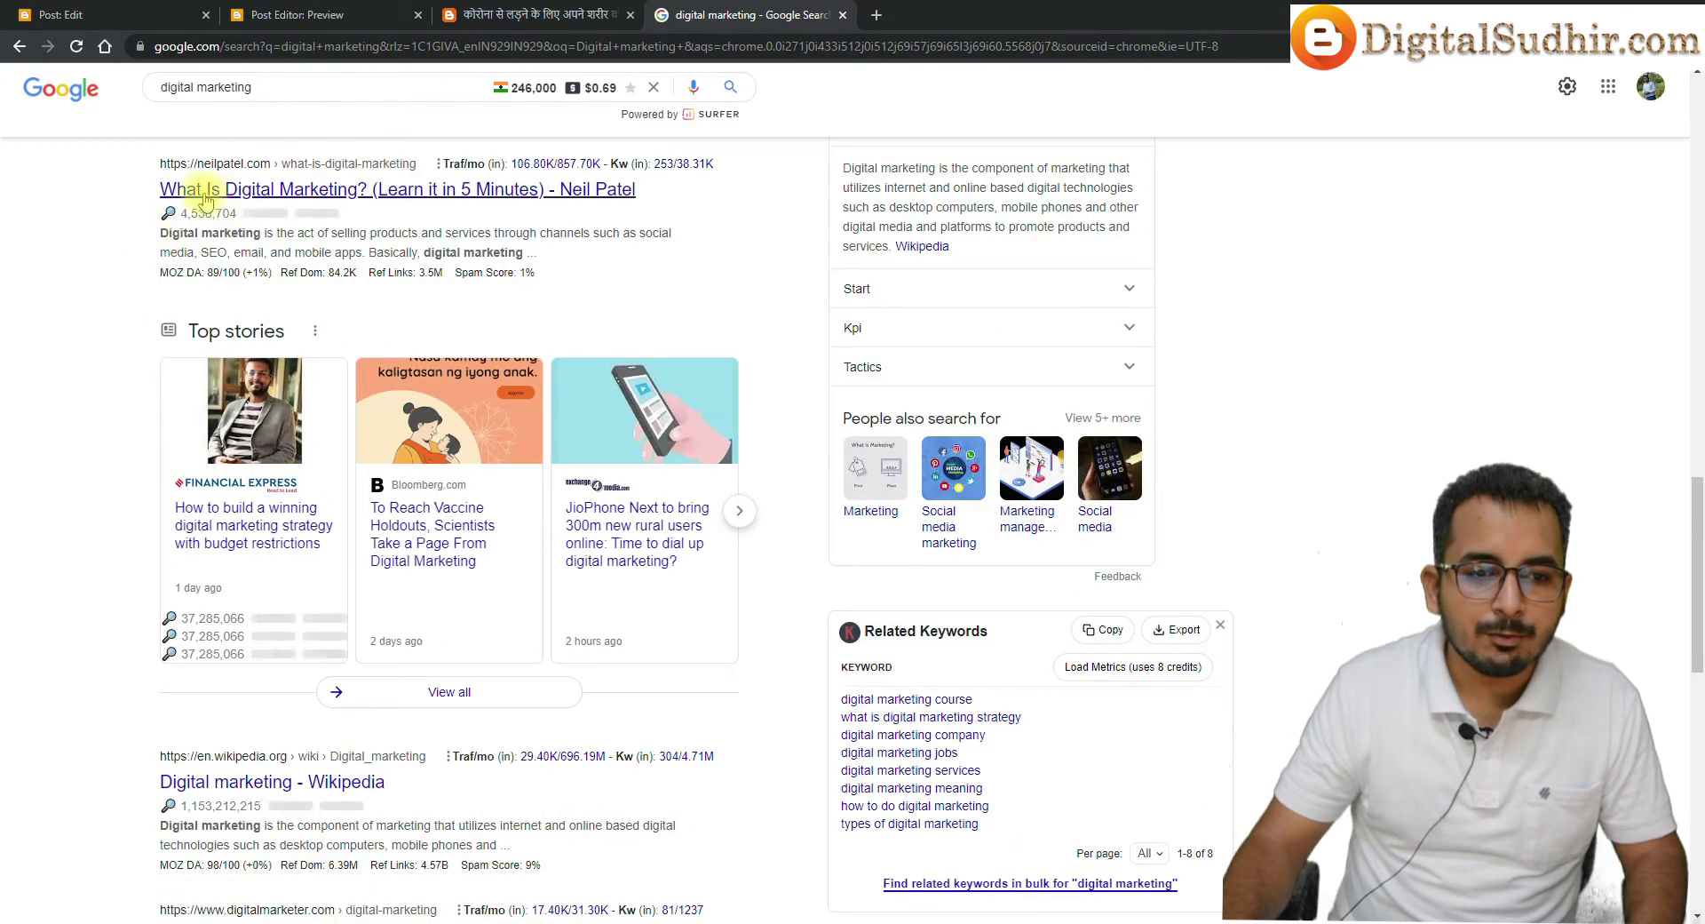
{"action": "left_click_drag", "start_coordinate": [144, 192], "coordinate": [647, 198]}
Compare the neilpatel.com result's title and description snippet with the draft's title and Search Description setting
{"action": "left_click", "coordinate": [378, 14]}
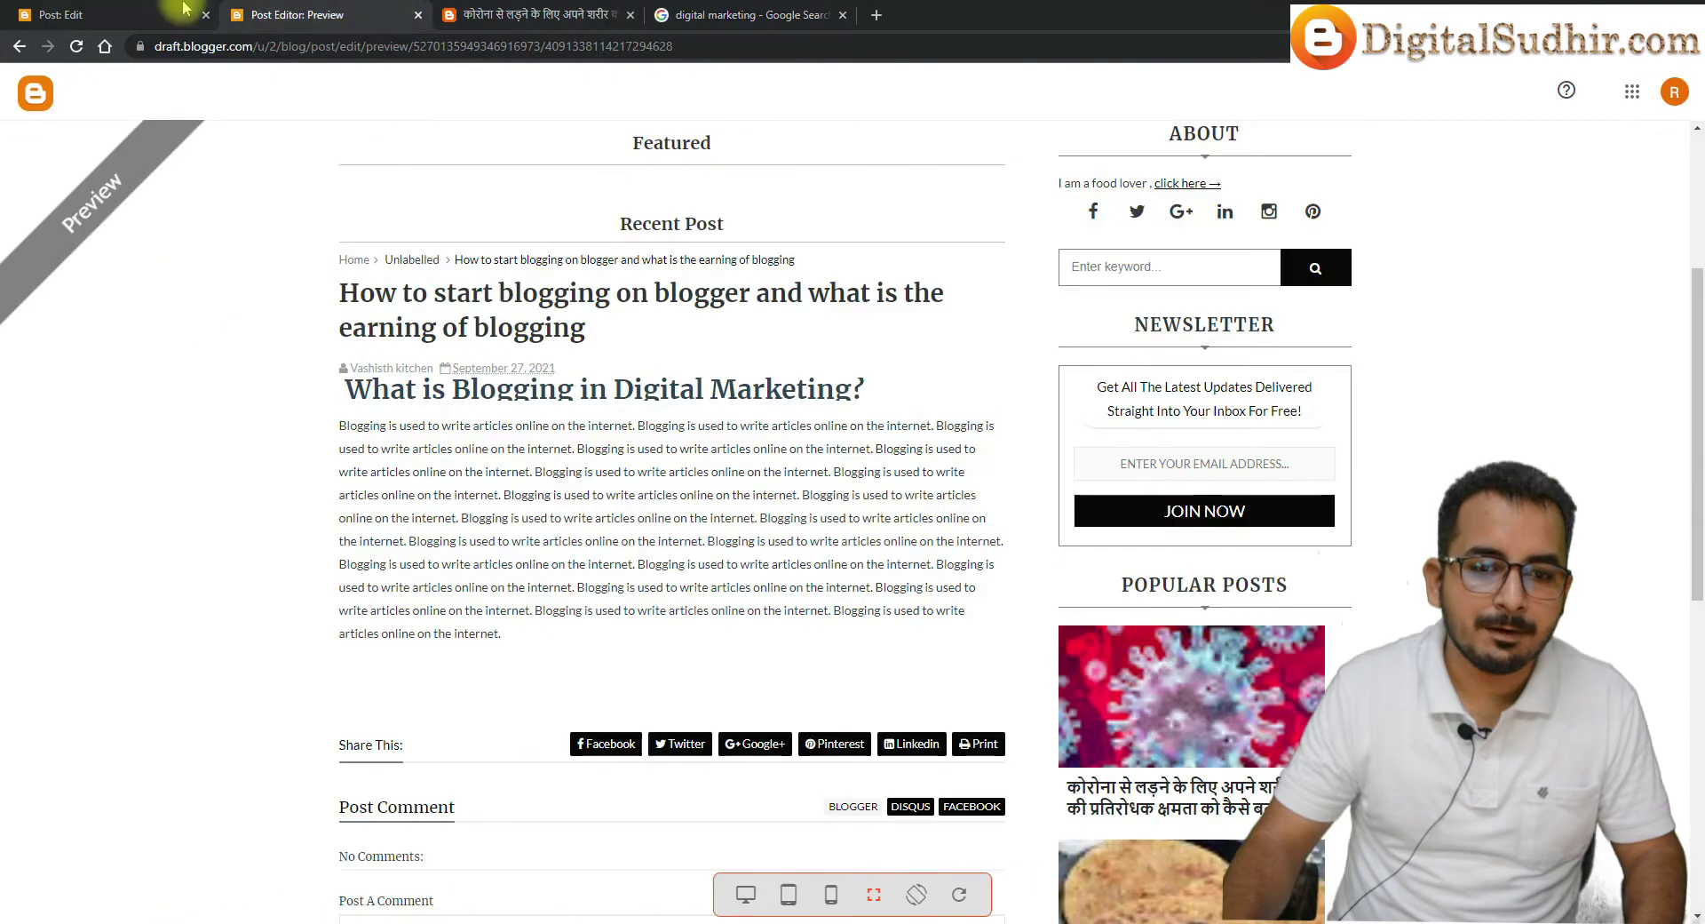
{"action": "left_click", "coordinate": [146, 9]}
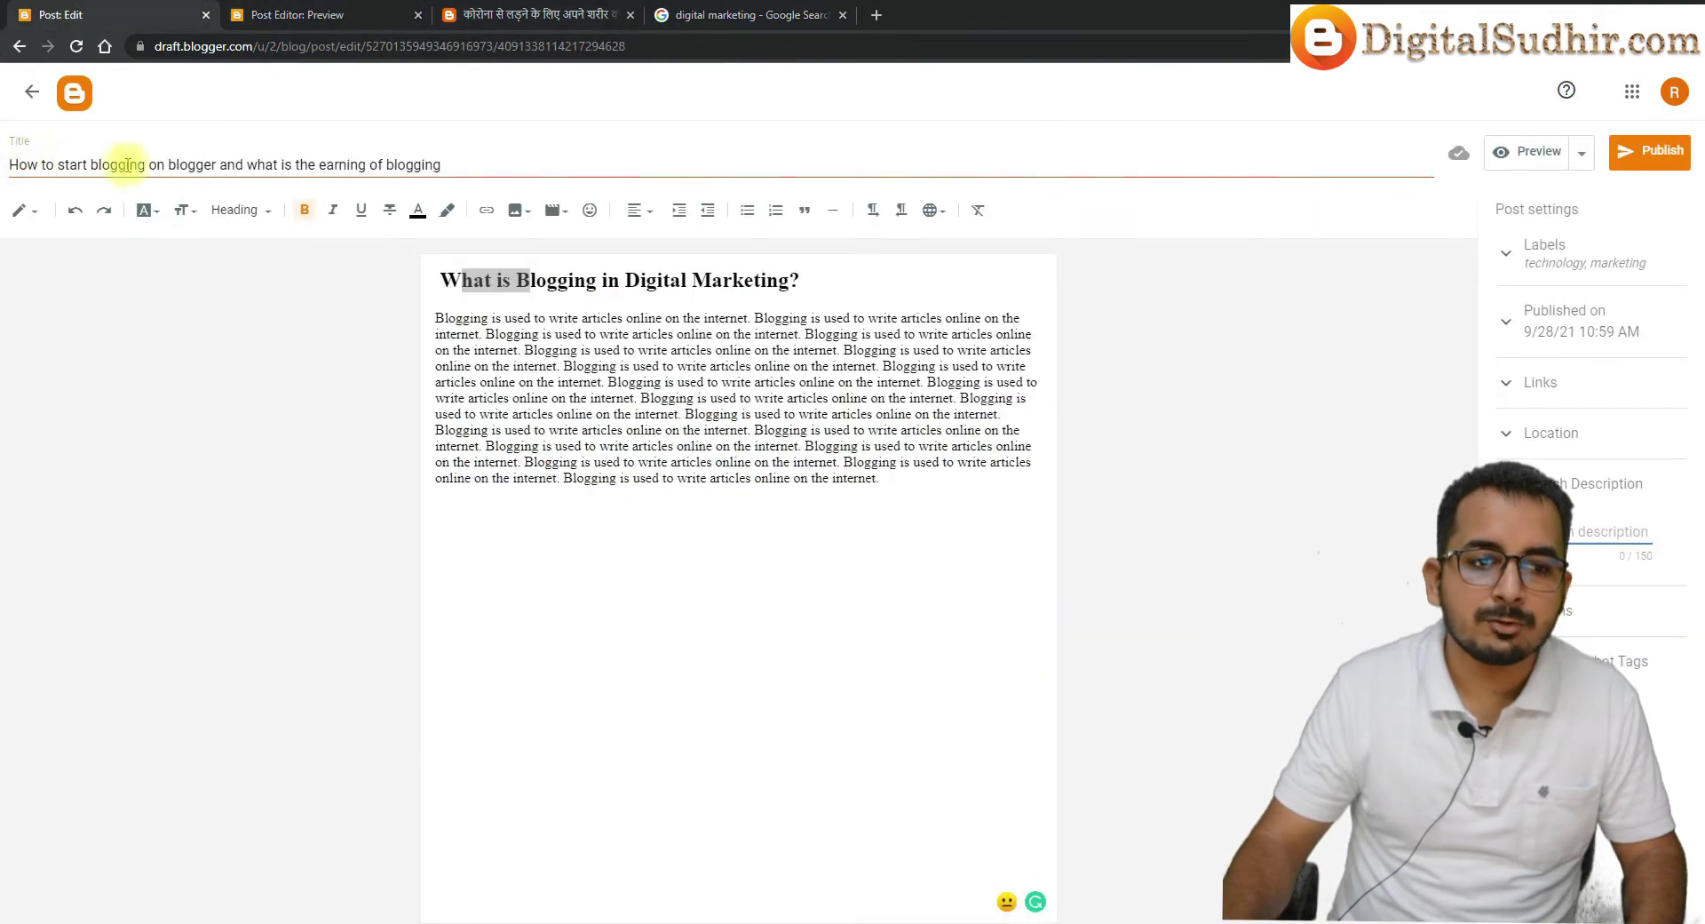
{"action": "left_click", "coordinate": [675, 16]}
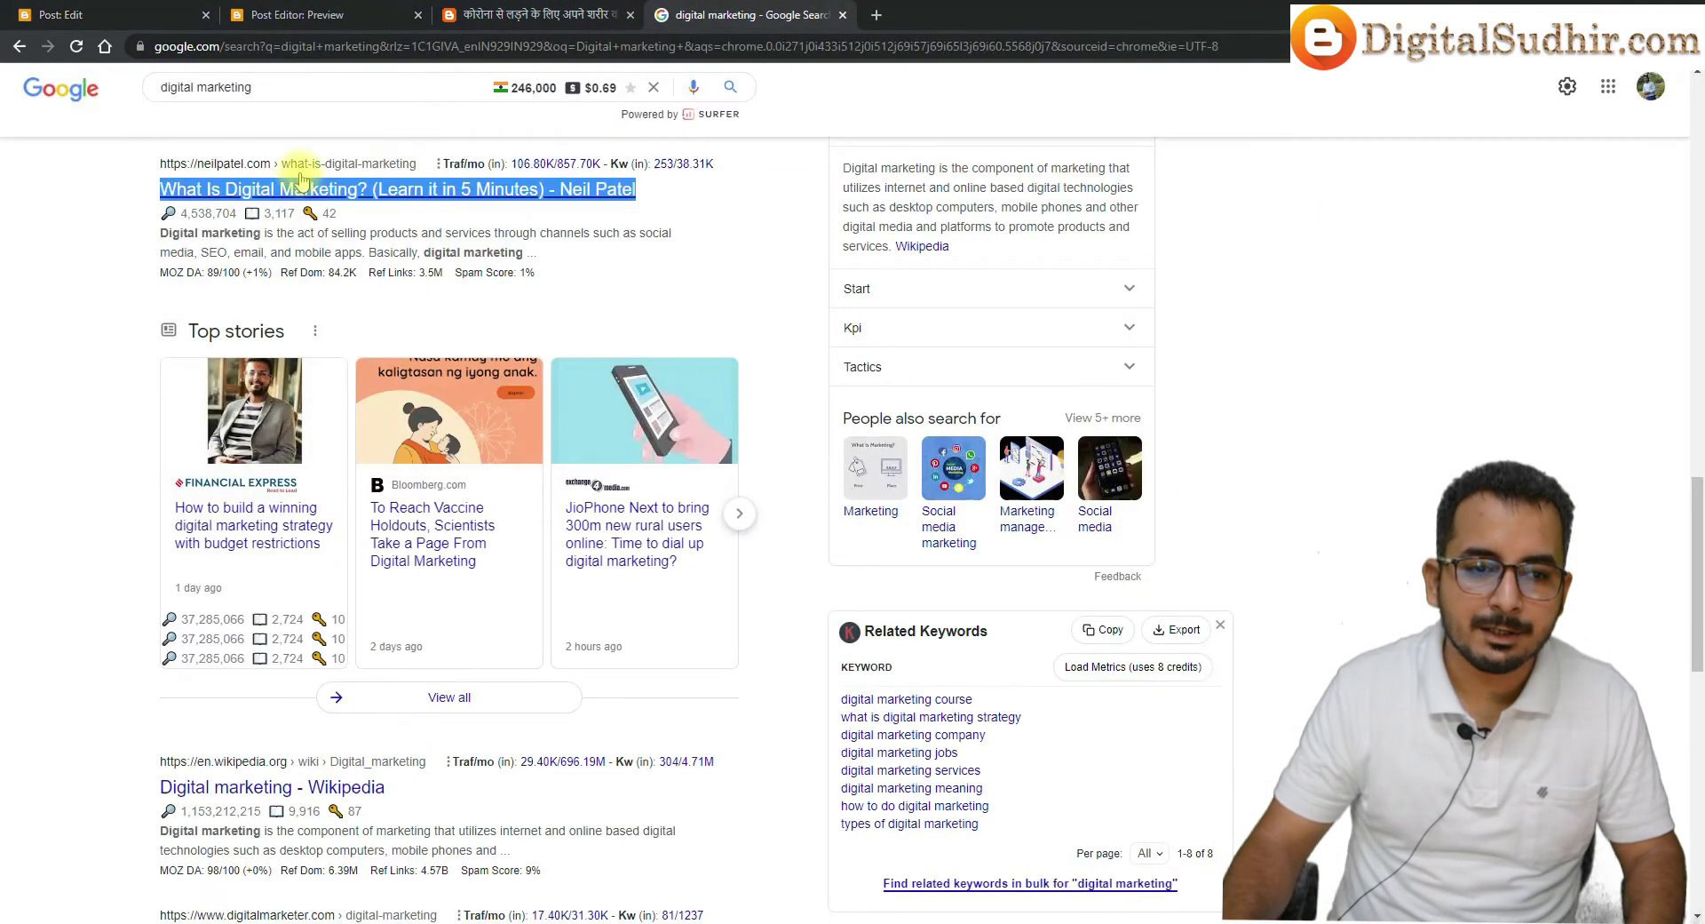
{"action": "left_click", "coordinate": [92, 9]}
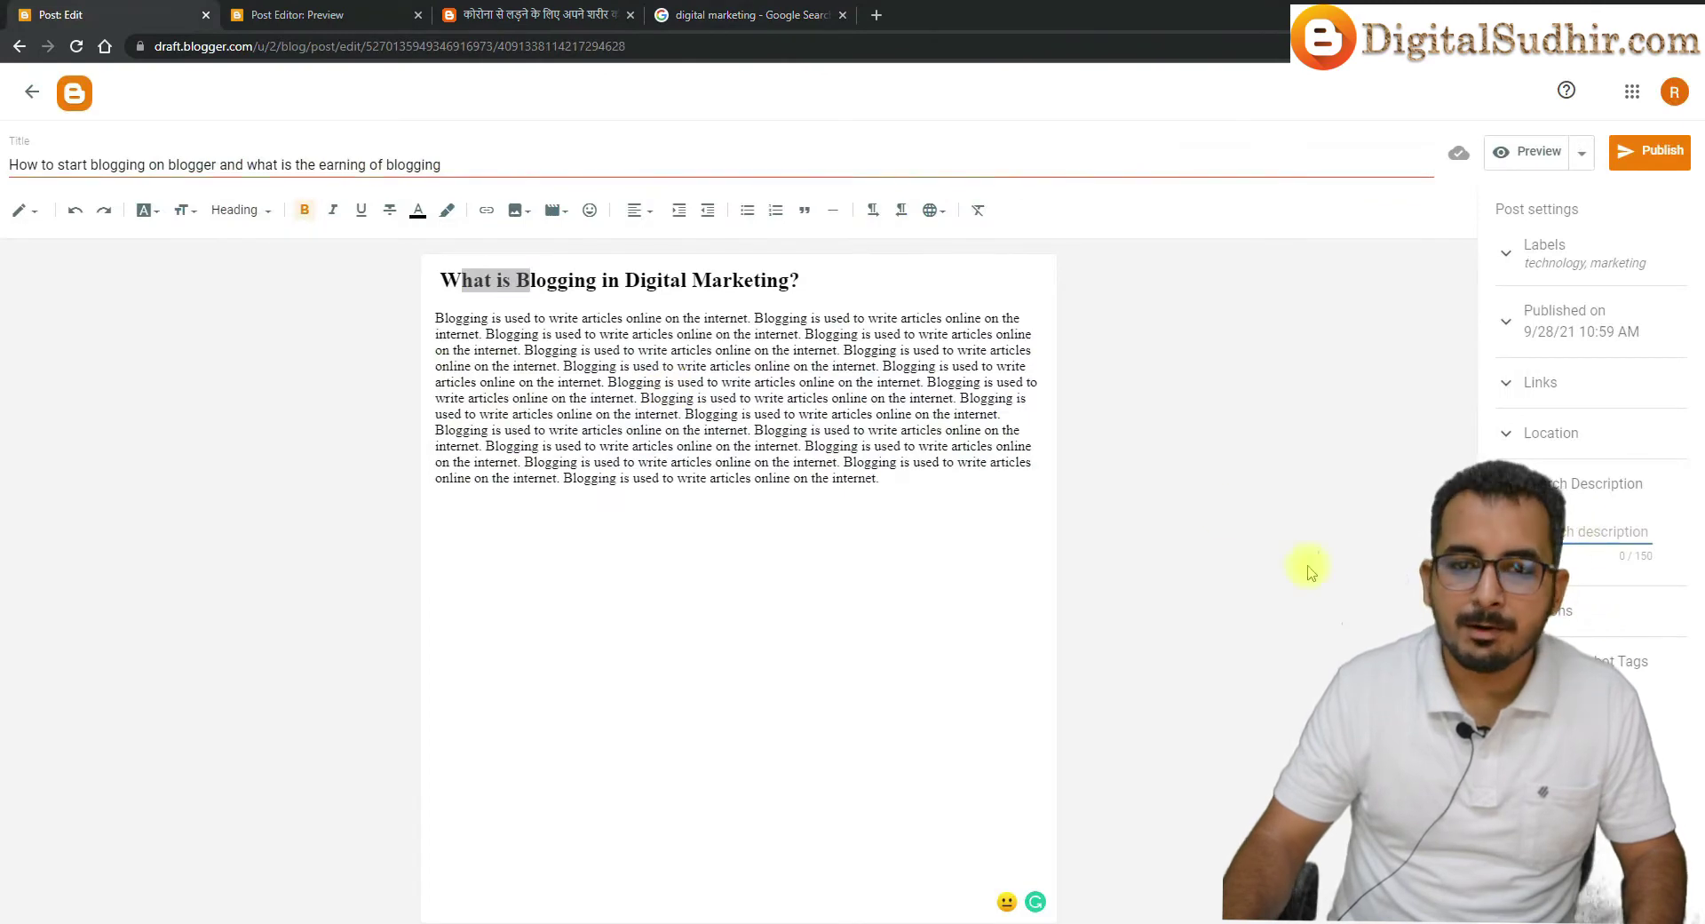
{"action": "left_click", "coordinate": [711, 15]}
{"action": "left_click_drag", "start_coordinate": [160, 233], "coordinate": [539, 257]}
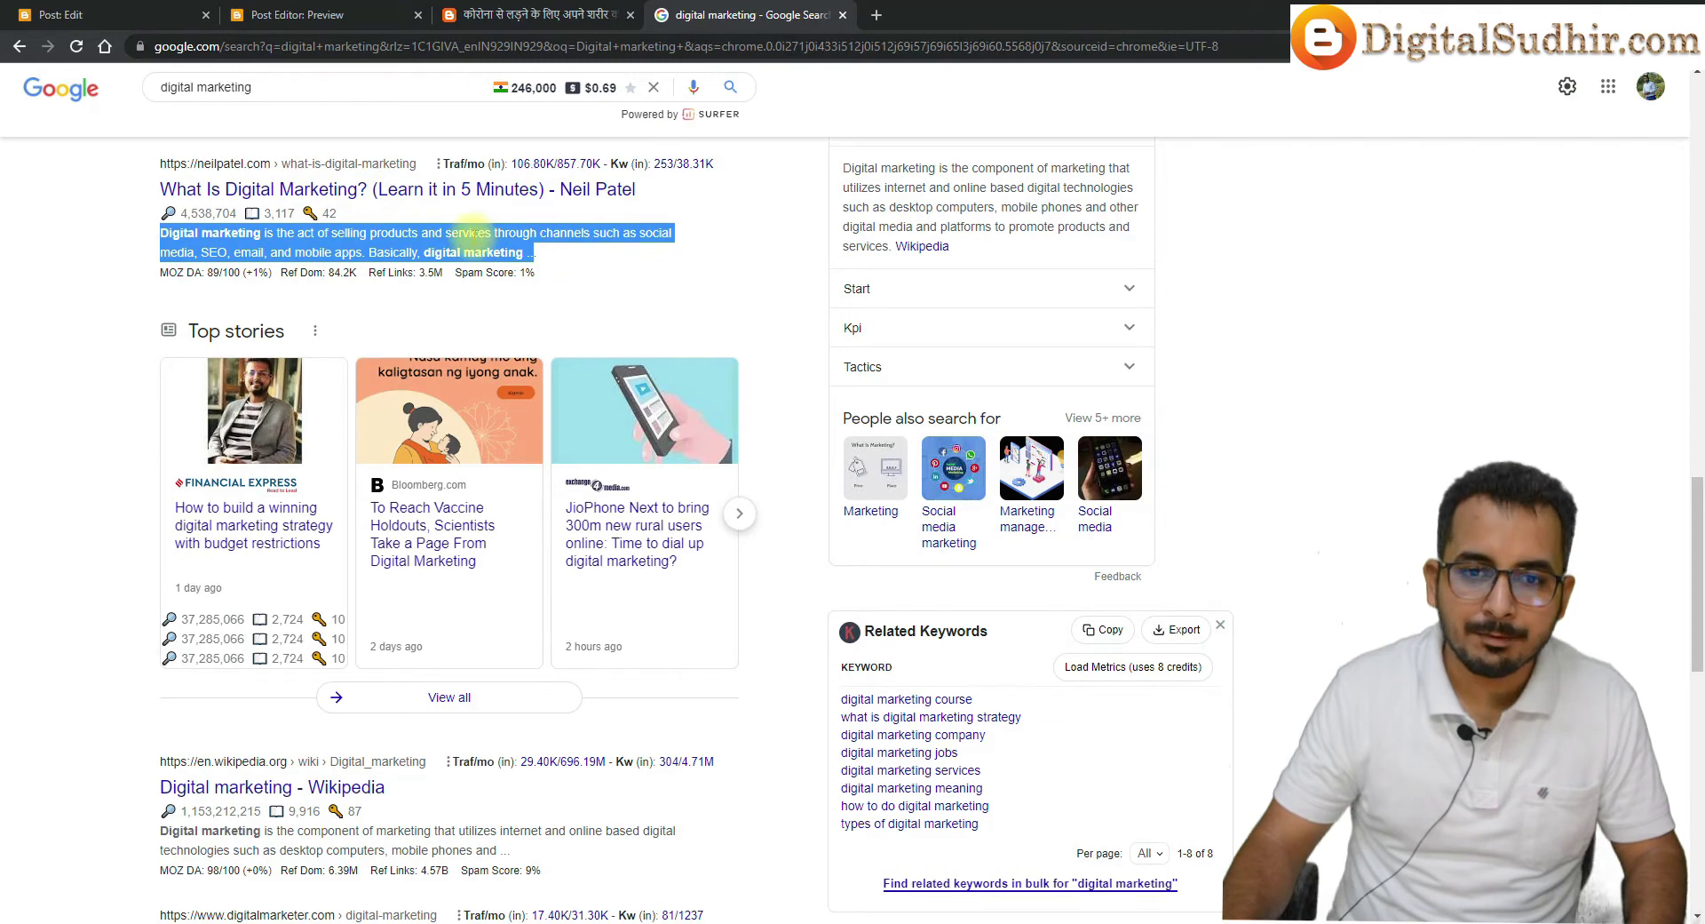
Return to the draft, view its reader comments options and Custom Robot Tags settings, and go back to the posts list
{"action": "left_click", "coordinate": [61, 14]}
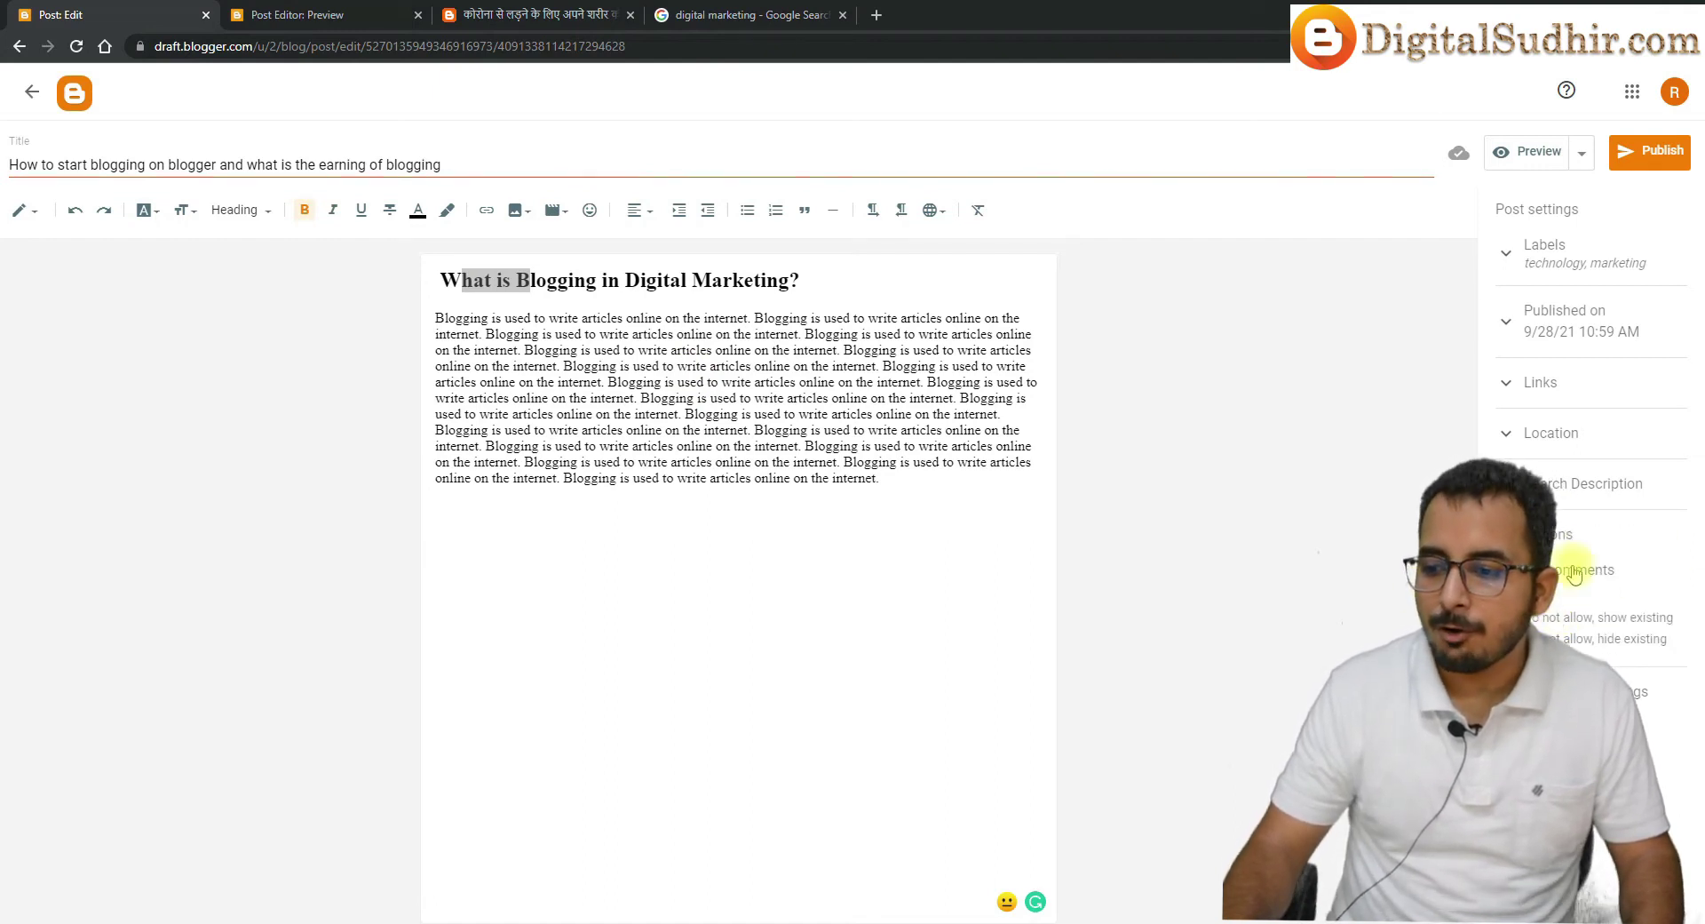
{"action": "left_click", "coordinate": [1639, 675]}
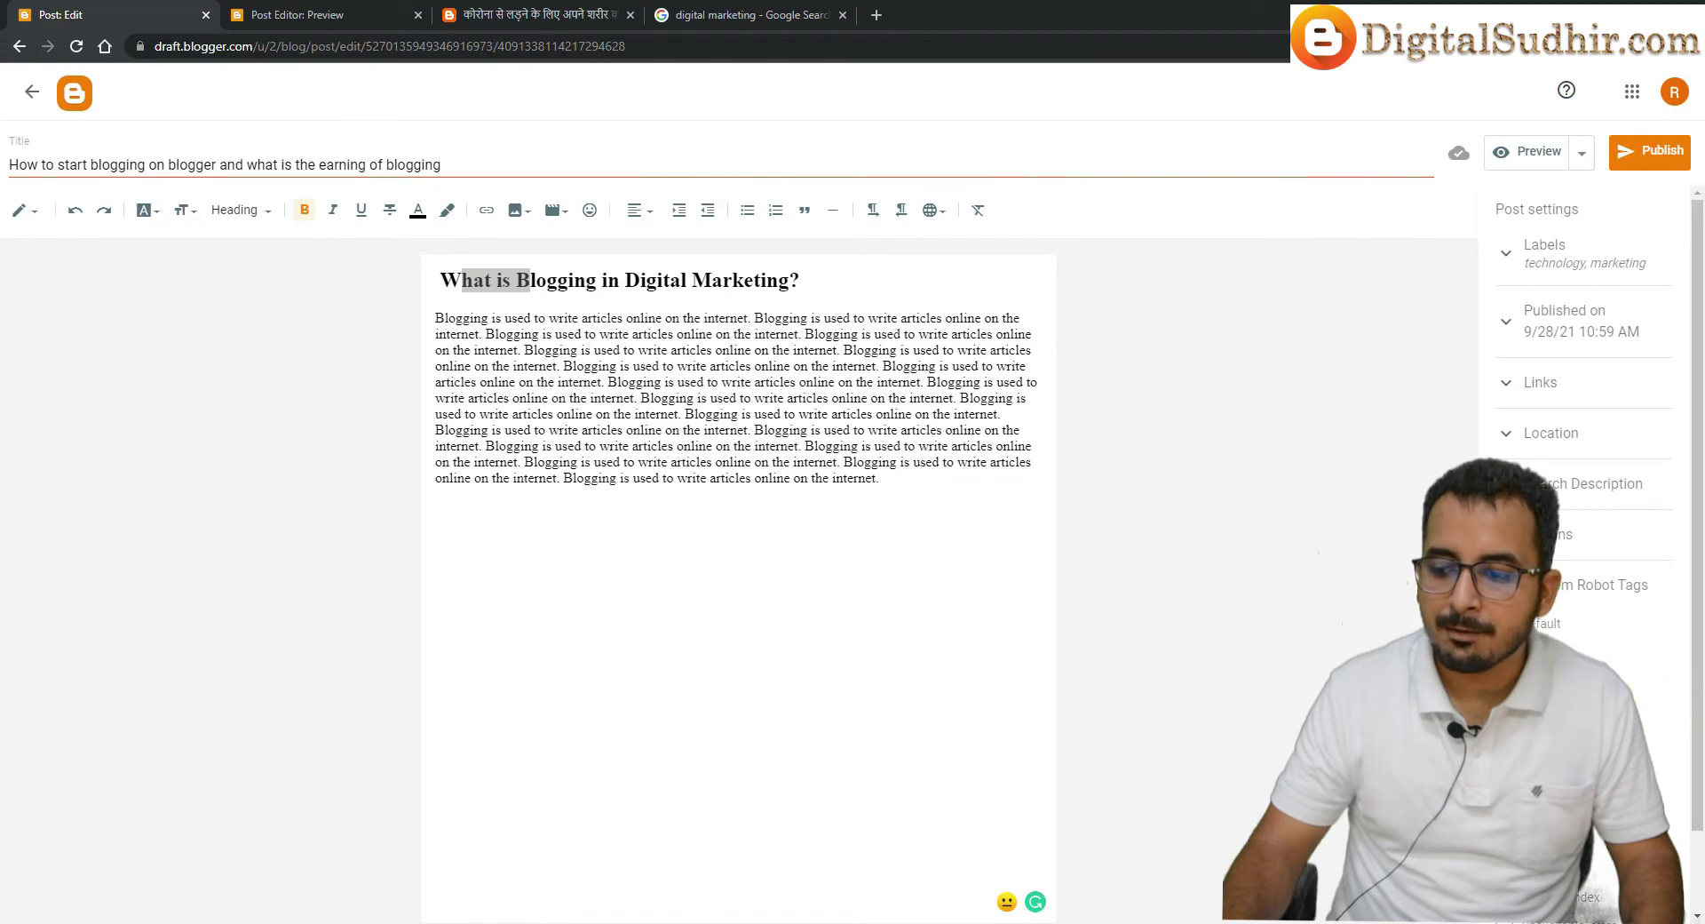
{"action": "left_click", "coordinate": [32, 92]}
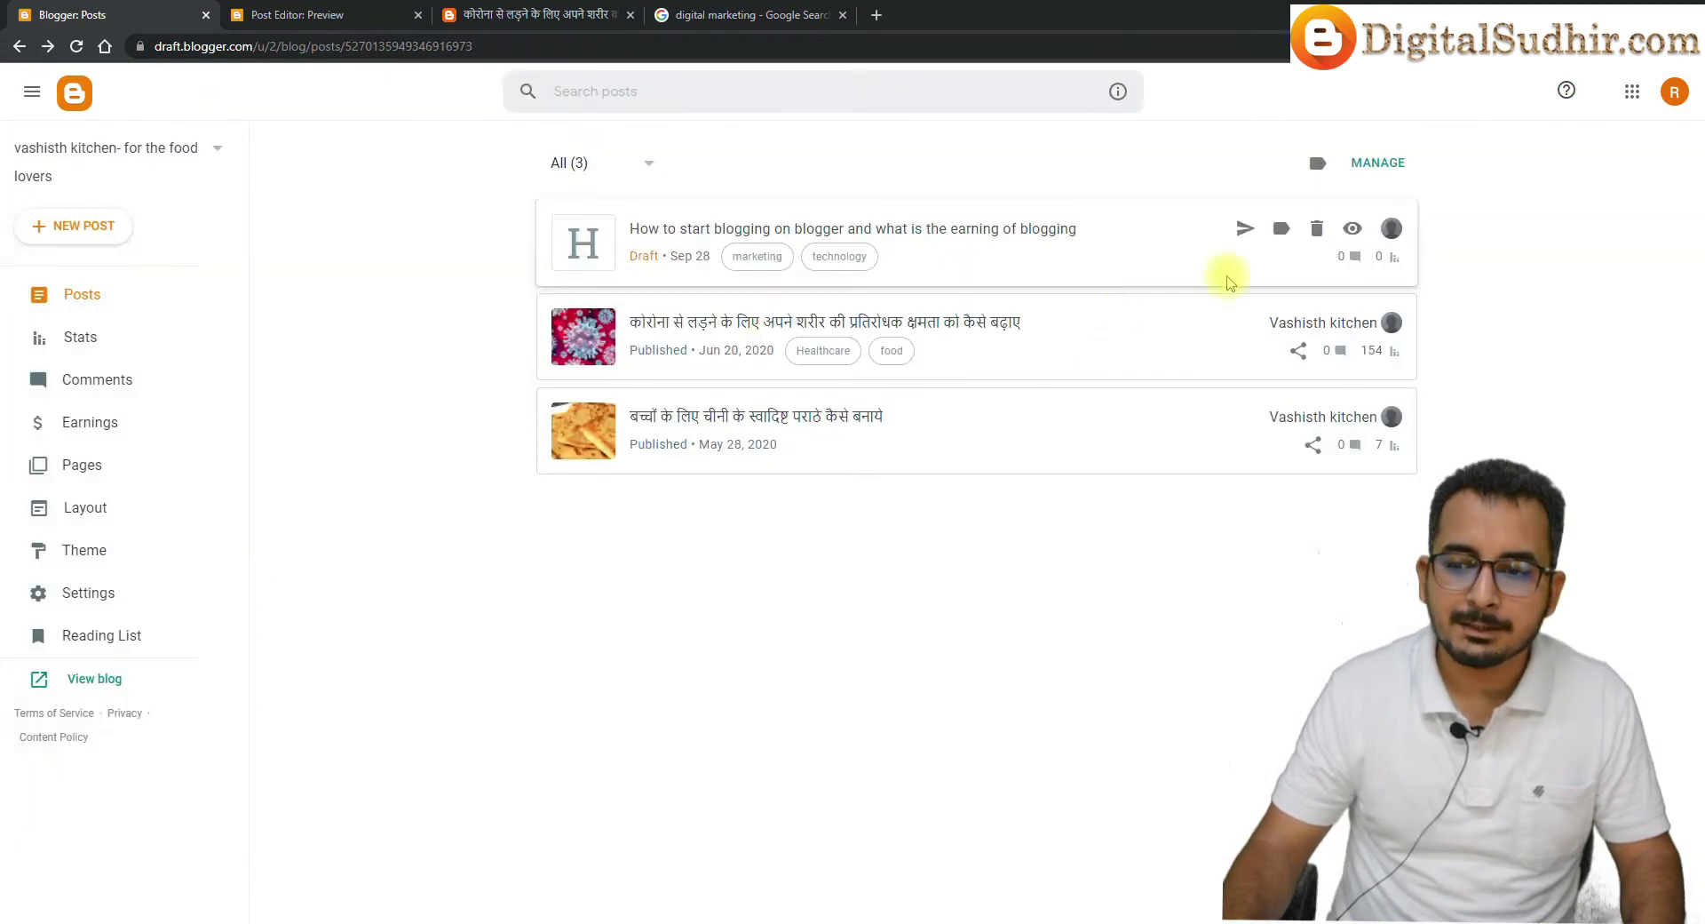
Open the blog's Stats and examine the all-time, today, yesterday and this-month view counts
{"action": "left_click", "coordinate": [91, 348]}
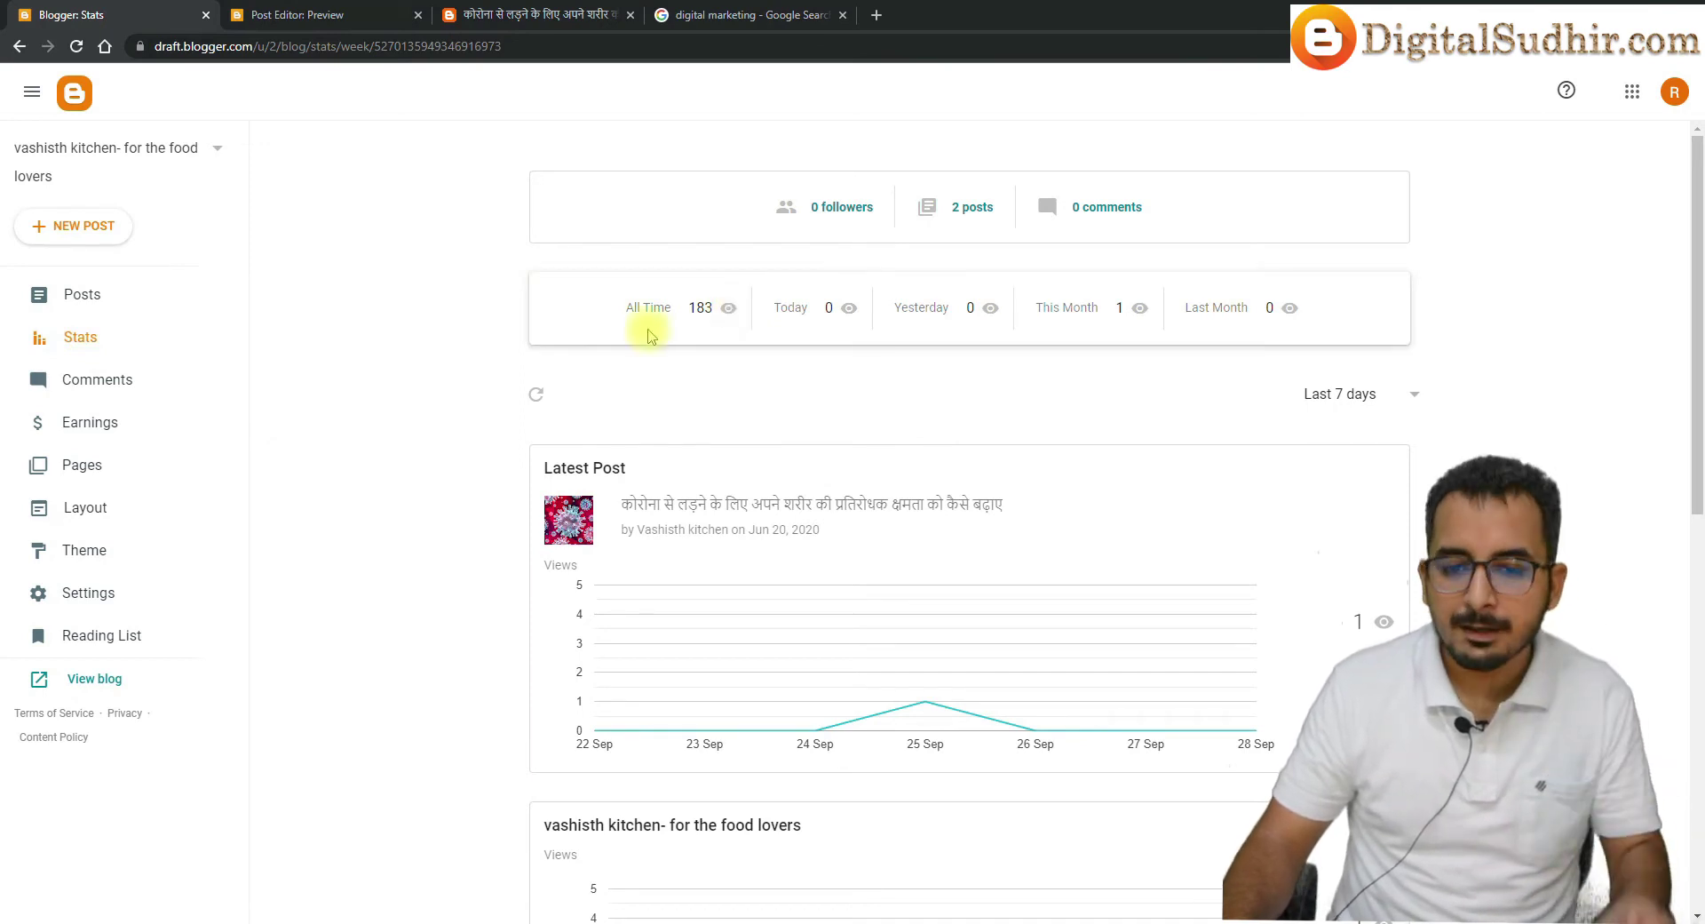
{"action": "left_click_drag", "start_coordinate": [680, 315], "coordinate": [734, 304]}
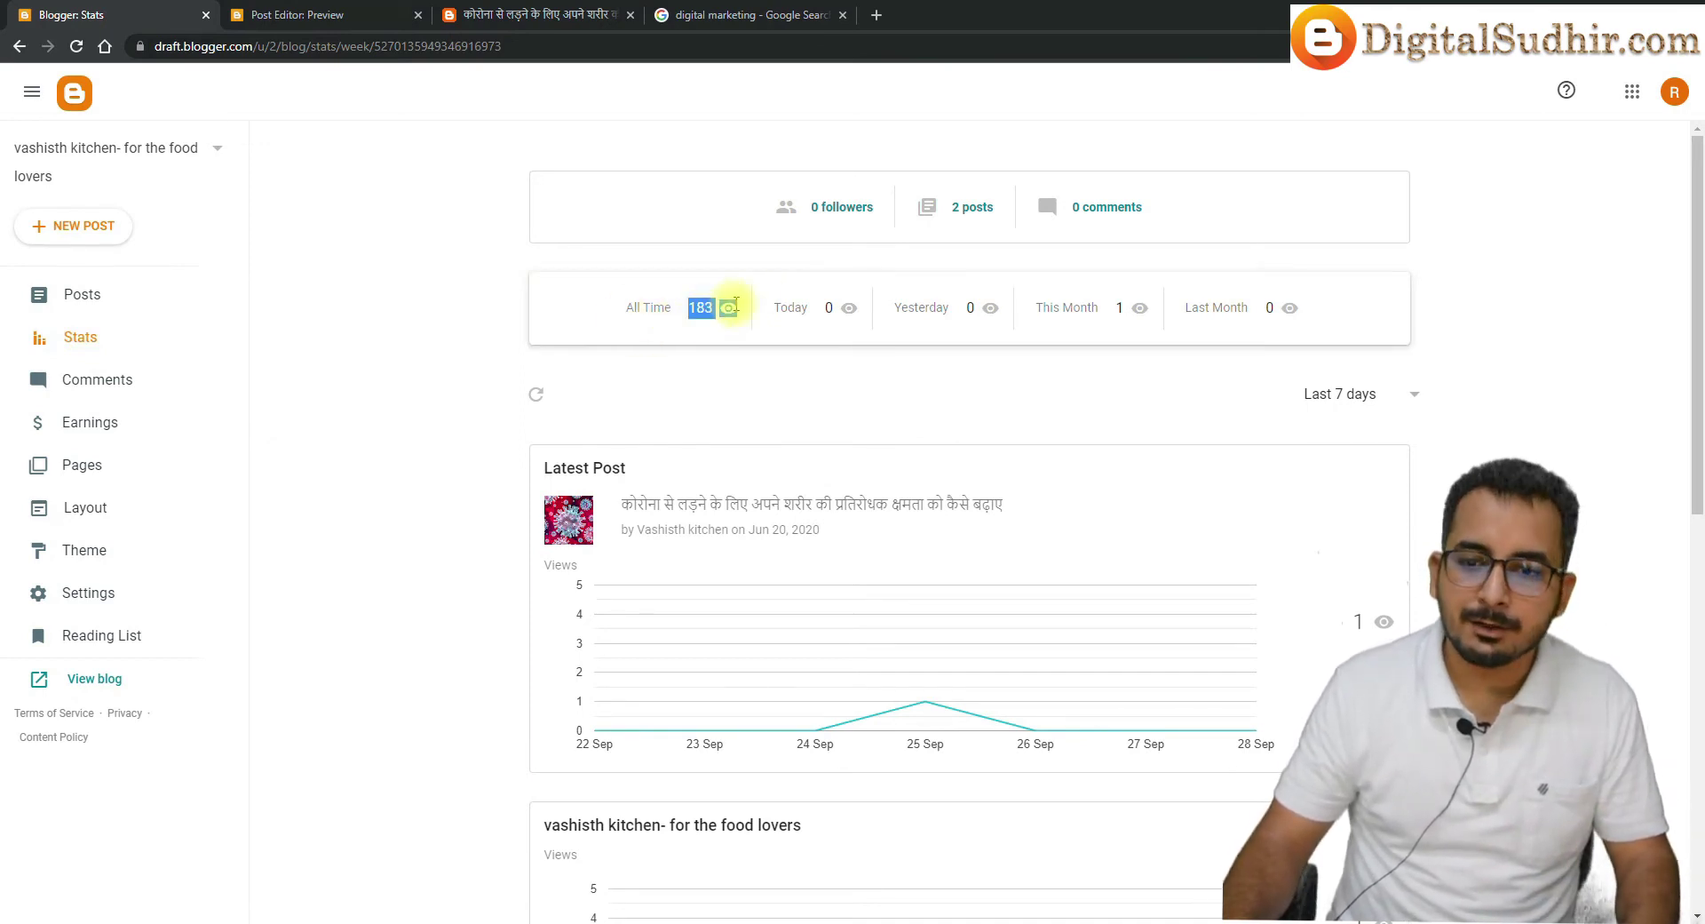
{"action": "double_click", "coordinate": [848, 305]}
{"action": "double_click", "coordinate": [970, 307]}
{"action": "left_click_drag", "start_coordinate": [1113, 314], "coordinate": [1147, 308]}
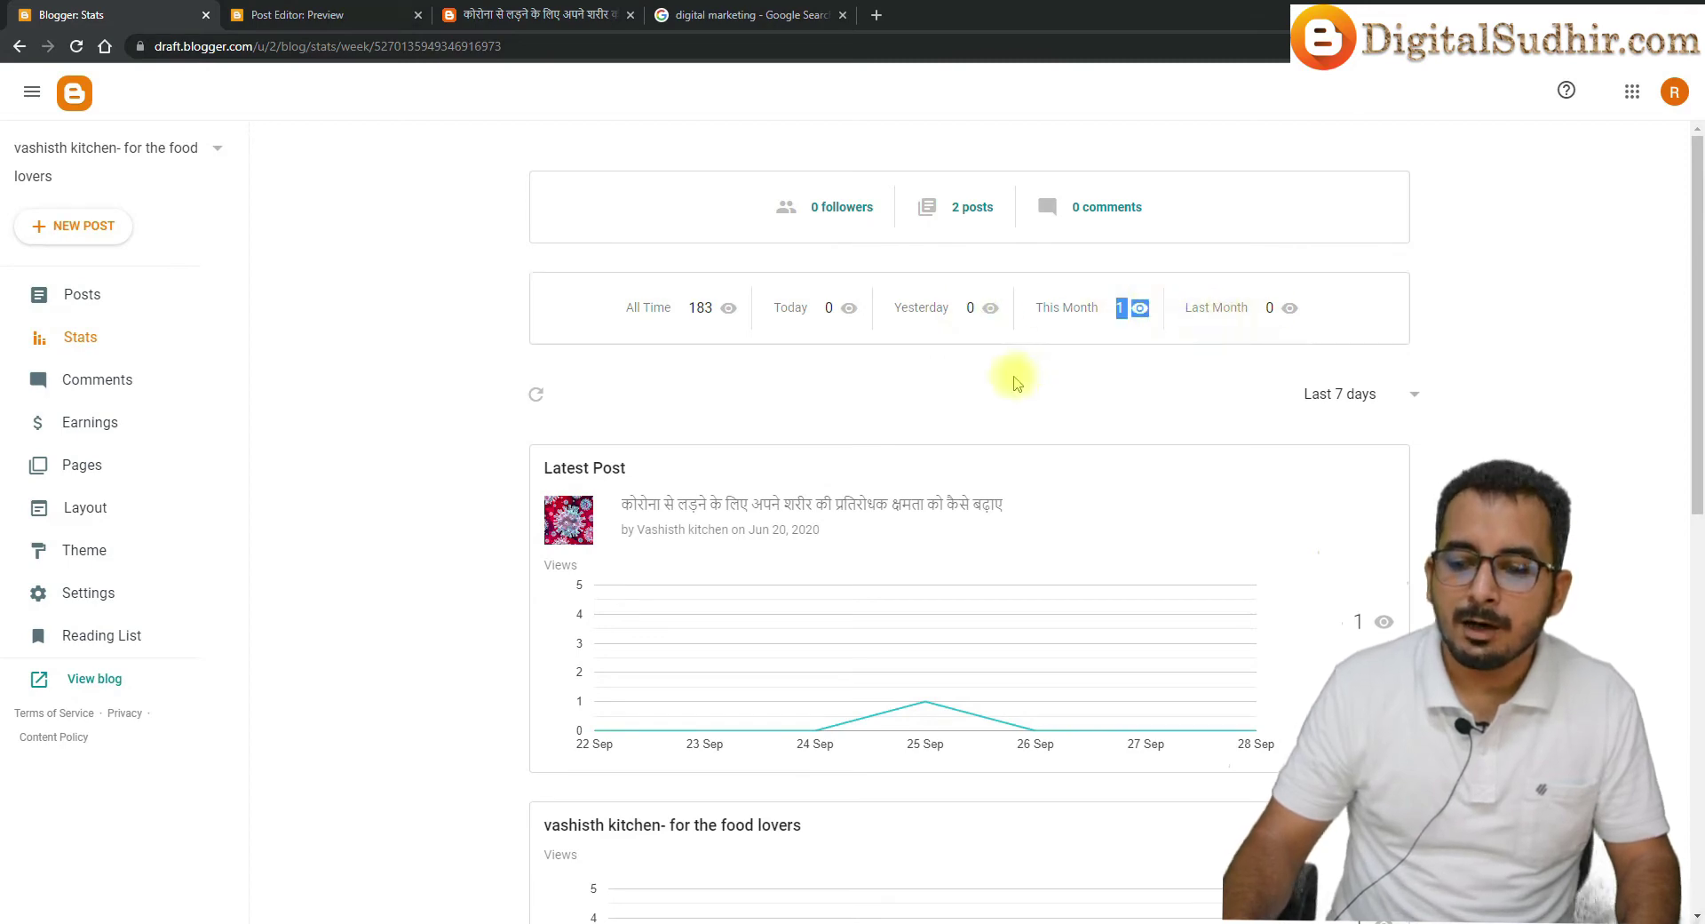
Open the detailed statistics for the whole blog and view them for the last 12 months and for all time
{"action": "scroll", "coordinate": [1017, 382], "scroll_direction": "down", "scroll_amount": 7}
{"action": "left_click_drag", "start_coordinate": [568, 178], "coordinate": [898, 175]}
{"action": "left_click", "coordinate": [1303, 462]}
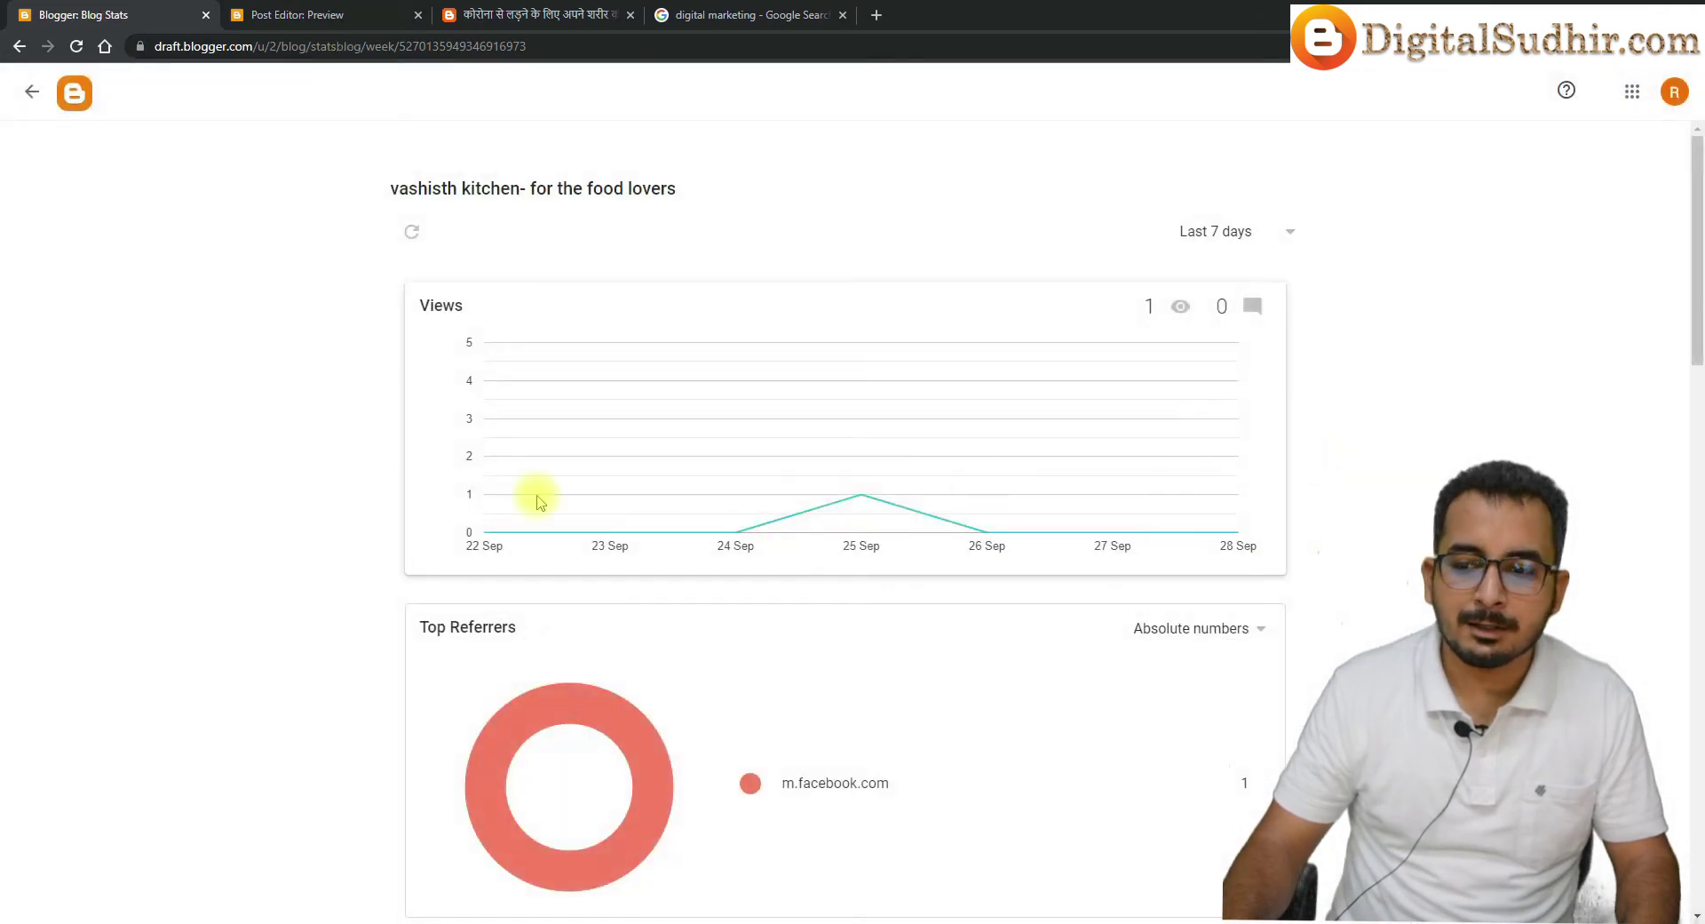
{"action": "left_click", "coordinate": [1224, 241]}
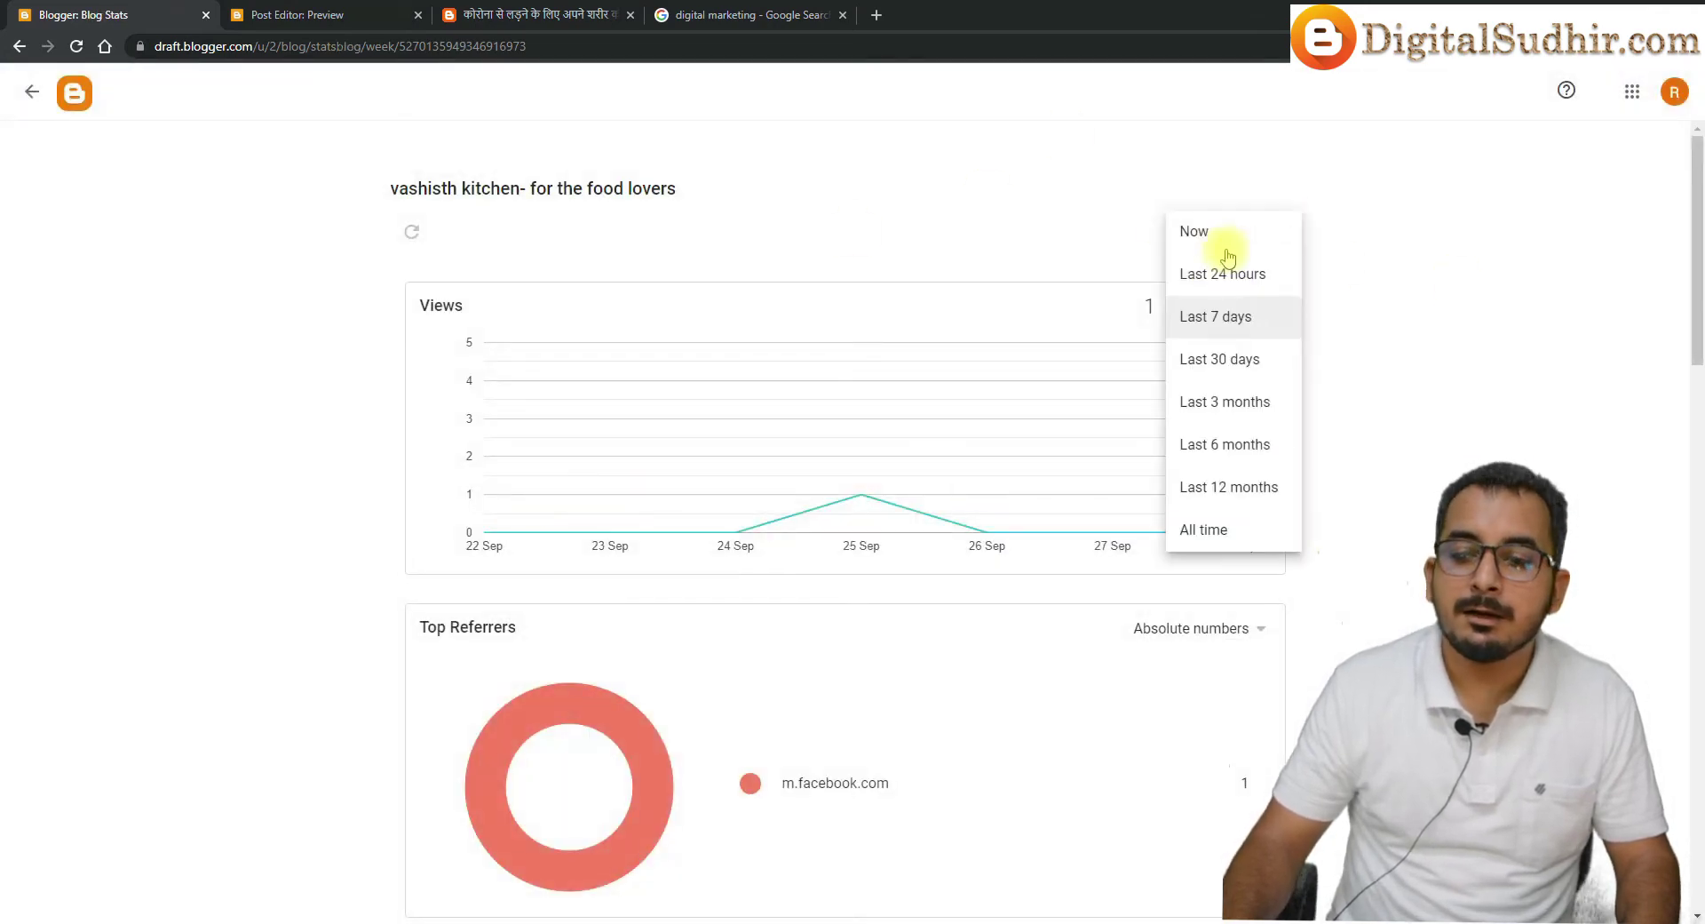
{"action": "left_click", "coordinate": [1229, 486]}
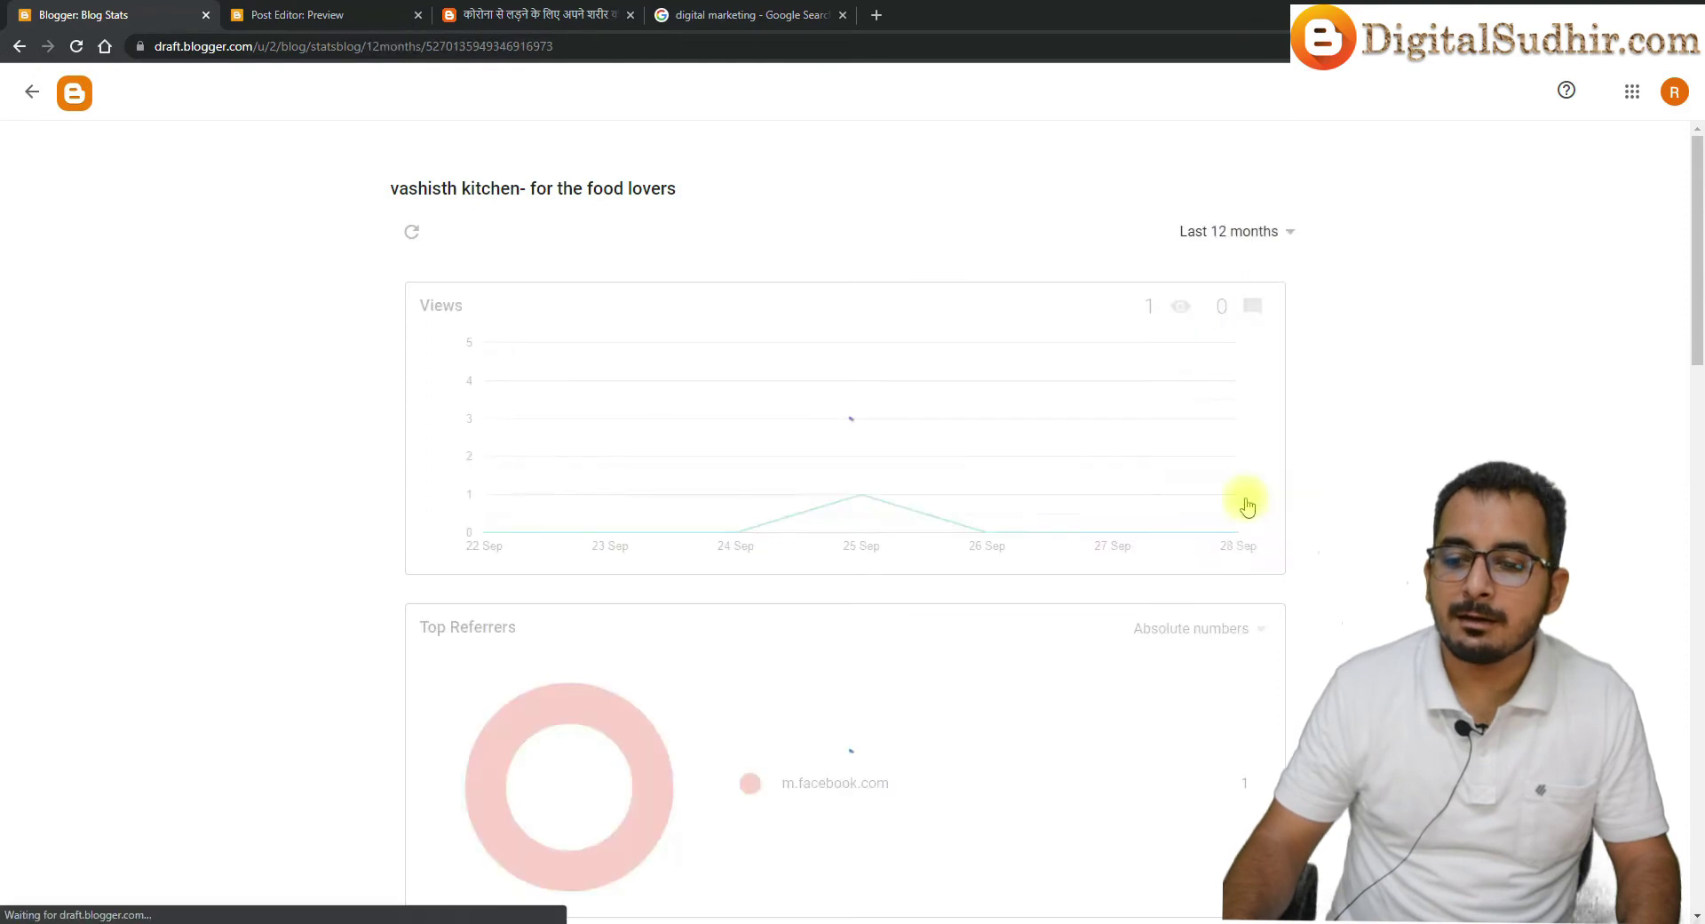
{"action": "left_click", "coordinate": [1244, 242]}
{"action": "left_click", "coordinate": [1220, 533]}
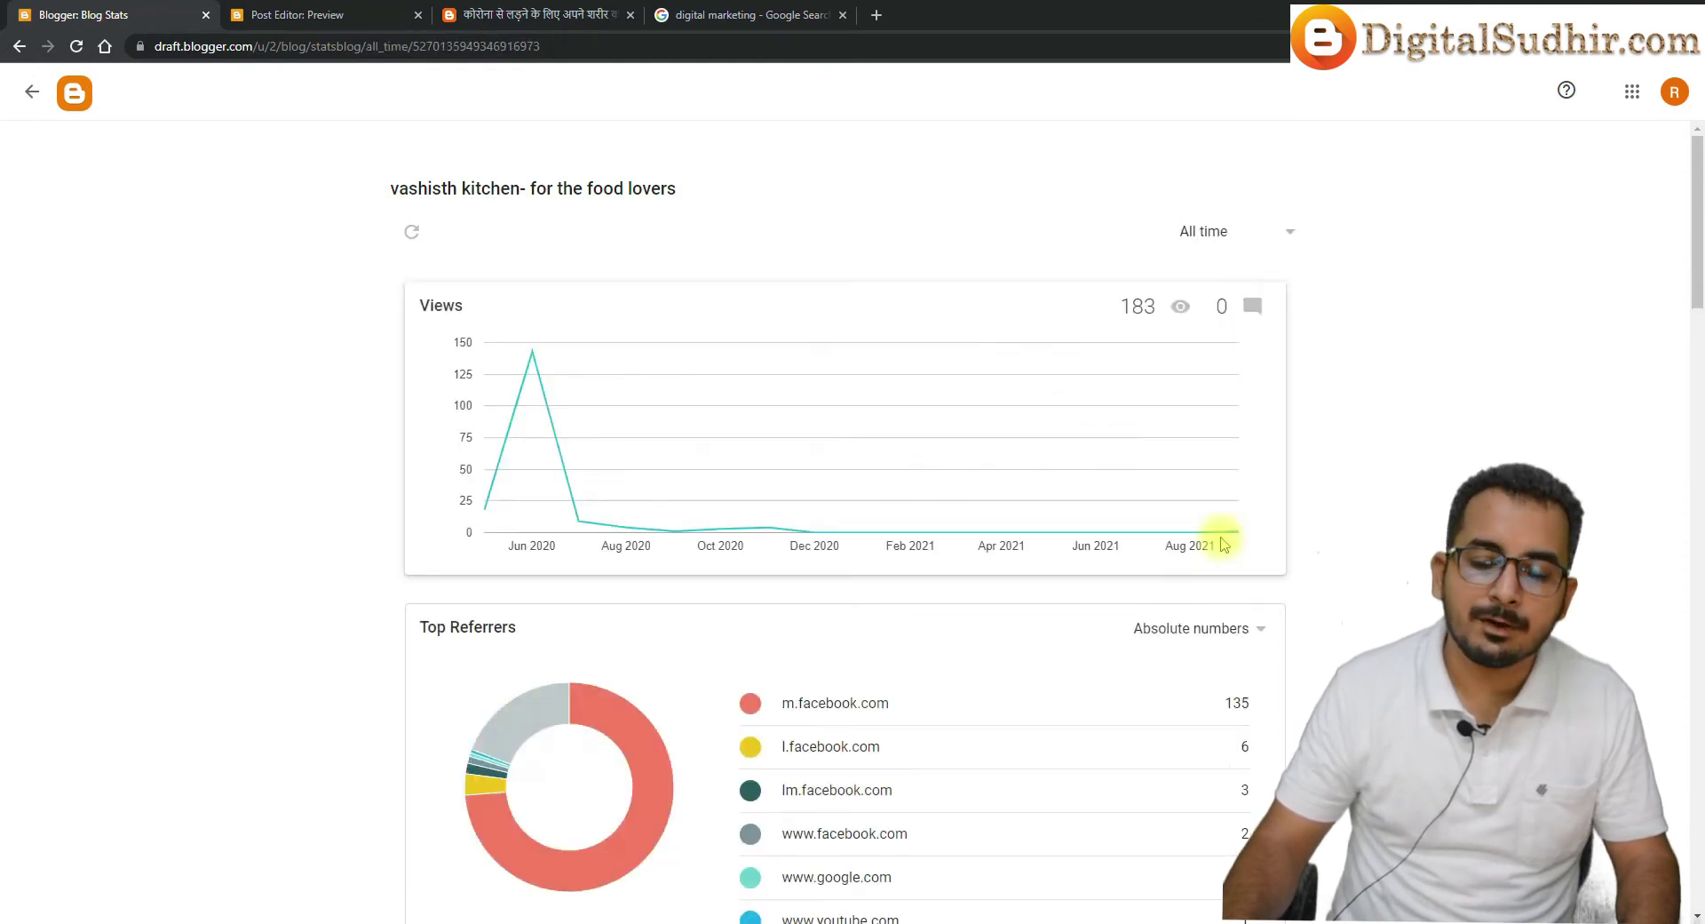
Examine the Top Referrers, Top Referring URLs and Pageviews by Browsers, dismissing the browser chart's error message
{"action": "scroll", "coordinate": [1149, 397], "scroll_direction": "down", "scroll_amount": 7}
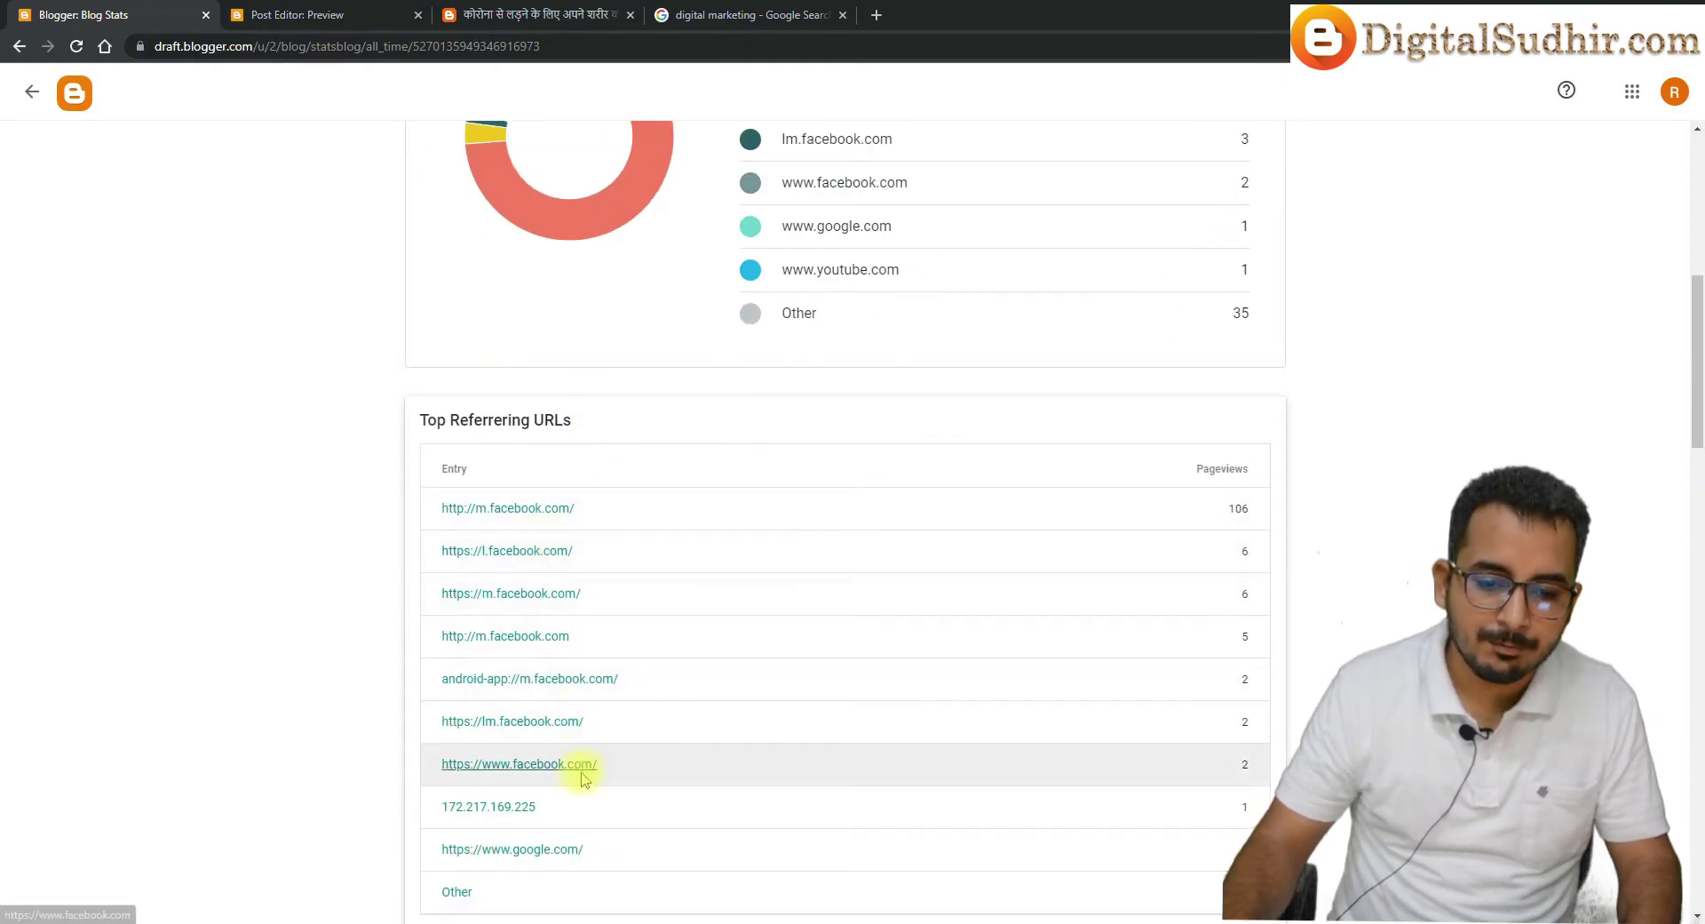
{"action": "scroll", "coordinate": [611, 778], "scroll_direction": "down", "scroll_amount": 4}
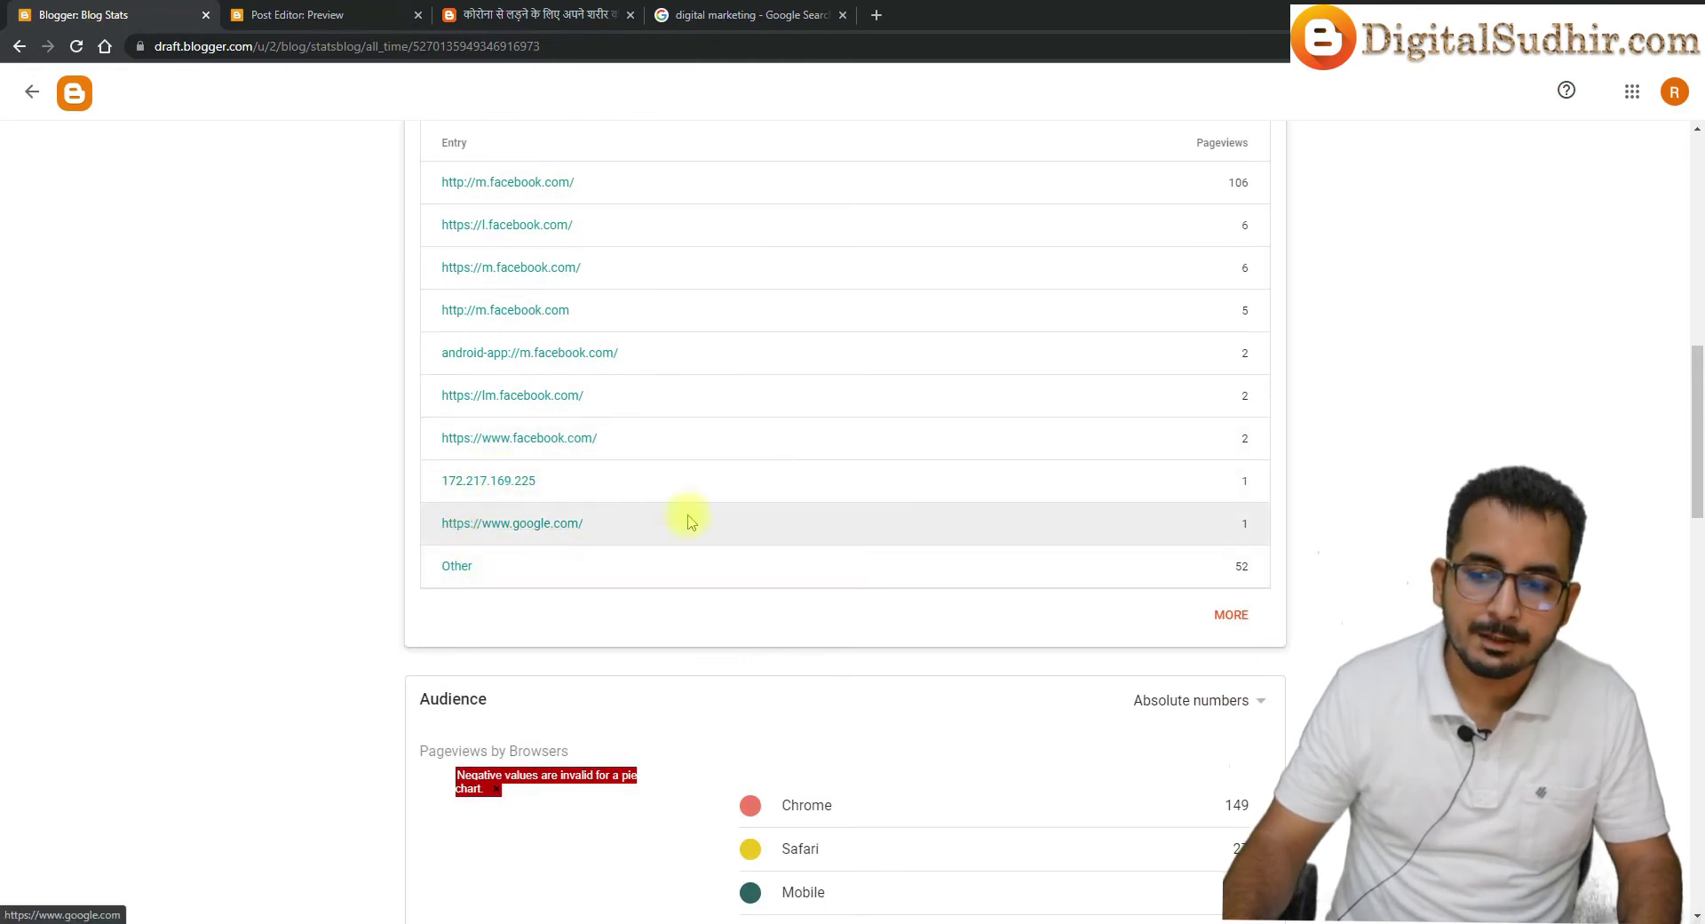
{"action": "scroll", "coordinate": [689, 519], "scroll_direction": "down", "scroll_amount": 4}
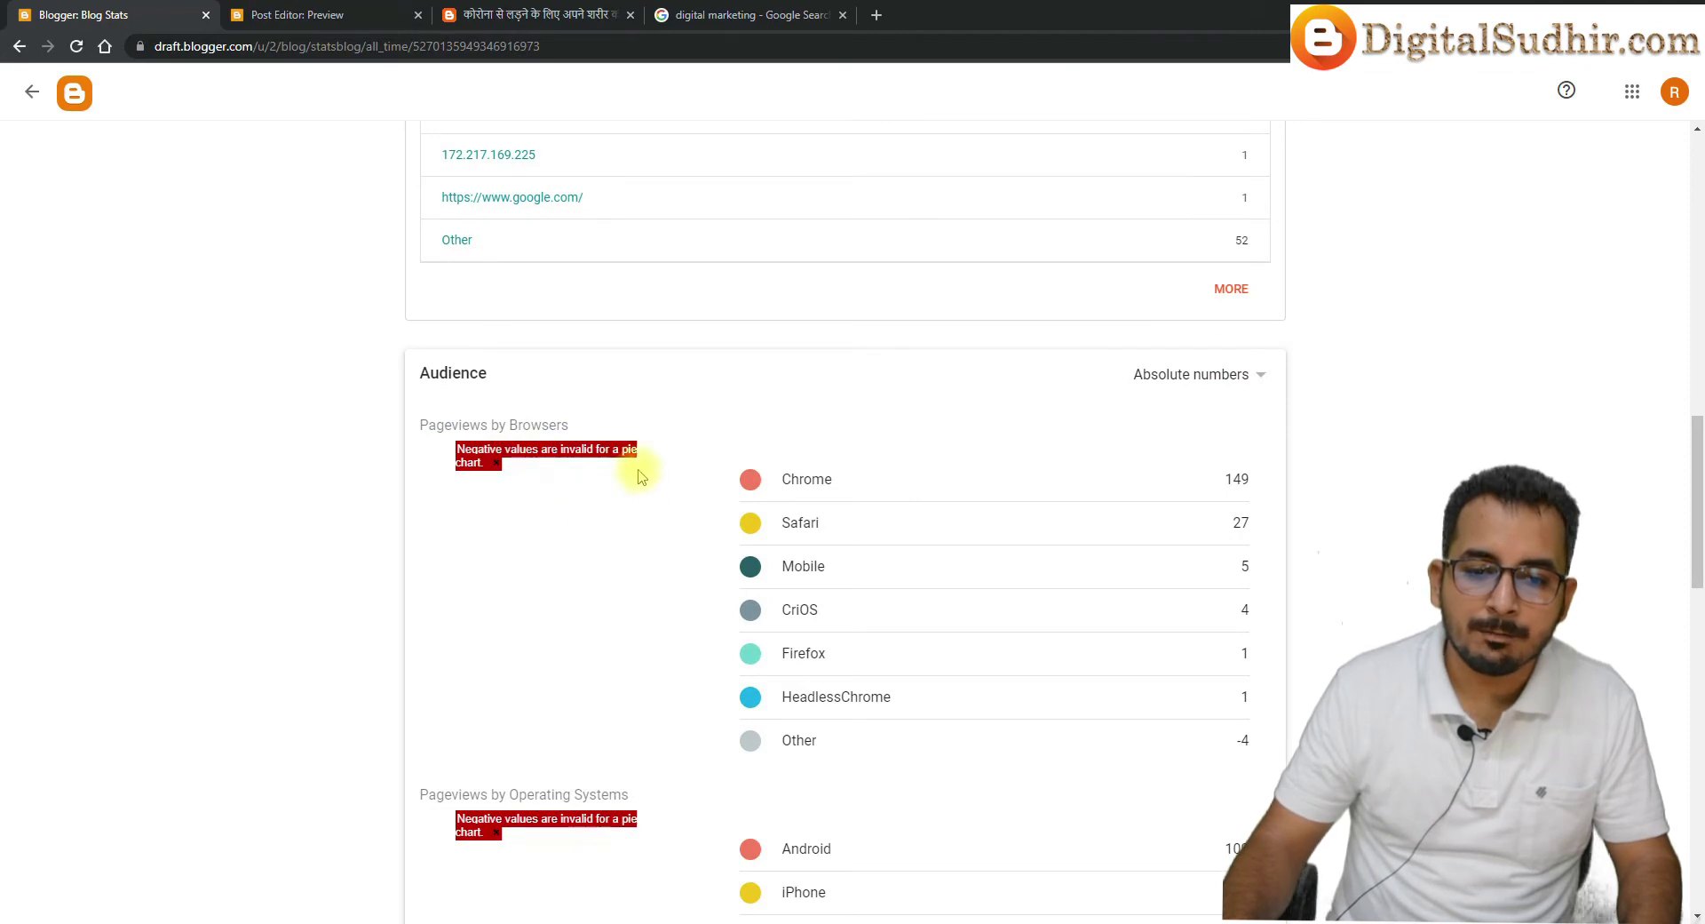
{"action": "left_click", "coordinate": [495, 464]}
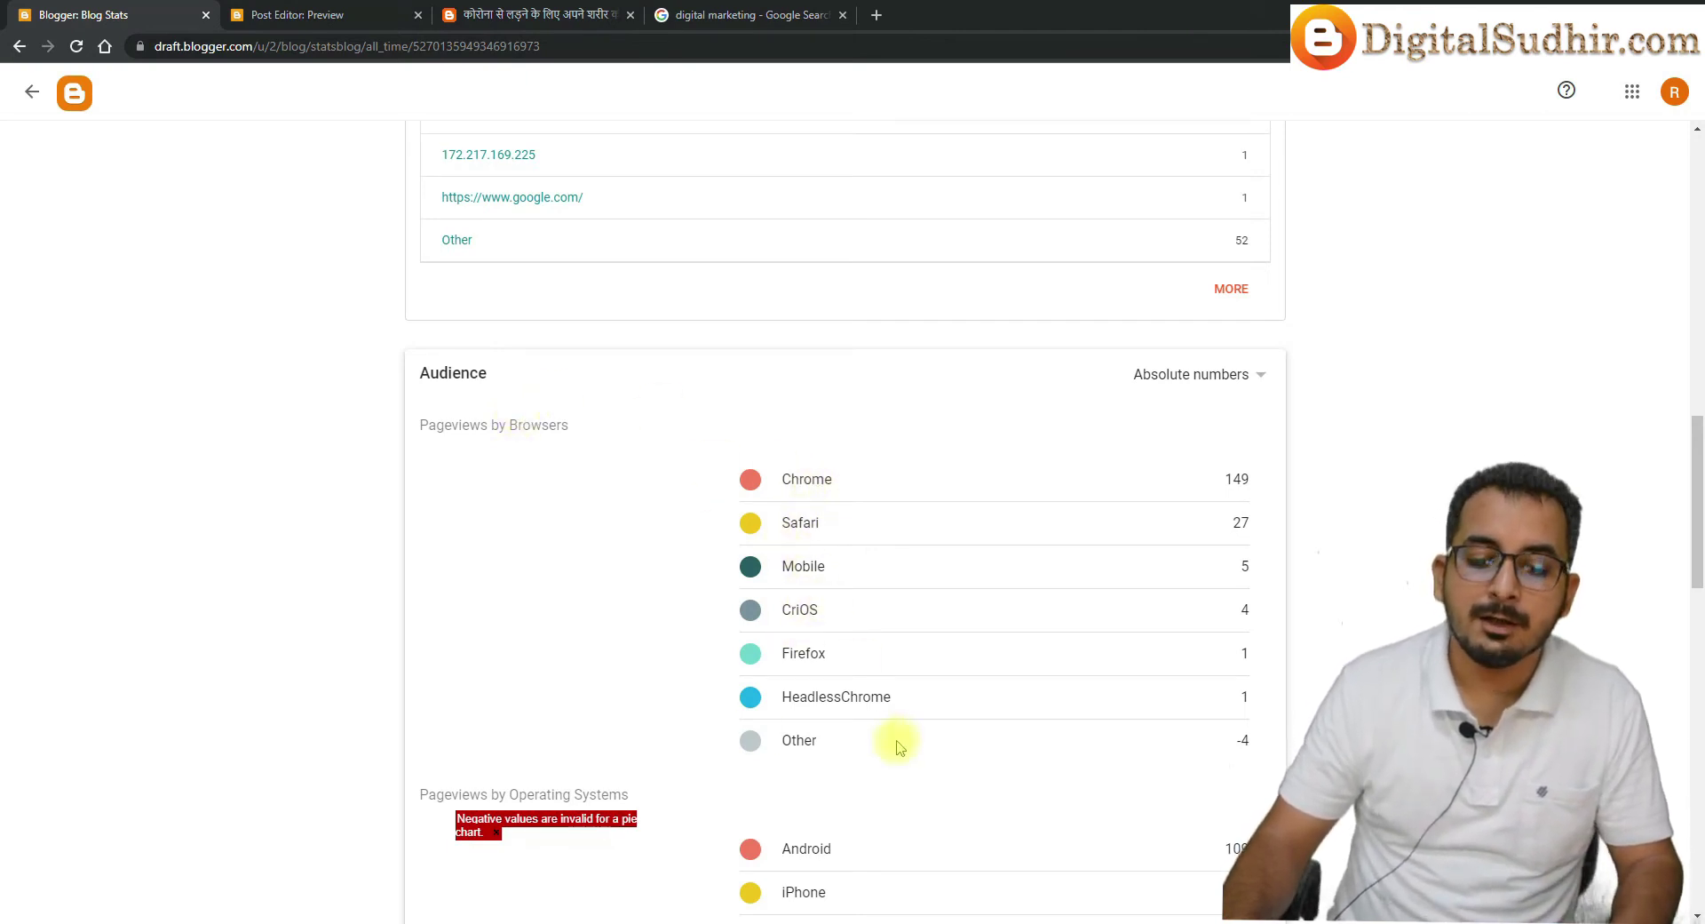
Examine the Pageviews by Operating Systems, Search Keywords and Top Locations, including individual countries on the map
{"action": "scroll", "coordinate": [879, 710], "scroll_direction": "down", "scroll_amount": 7}
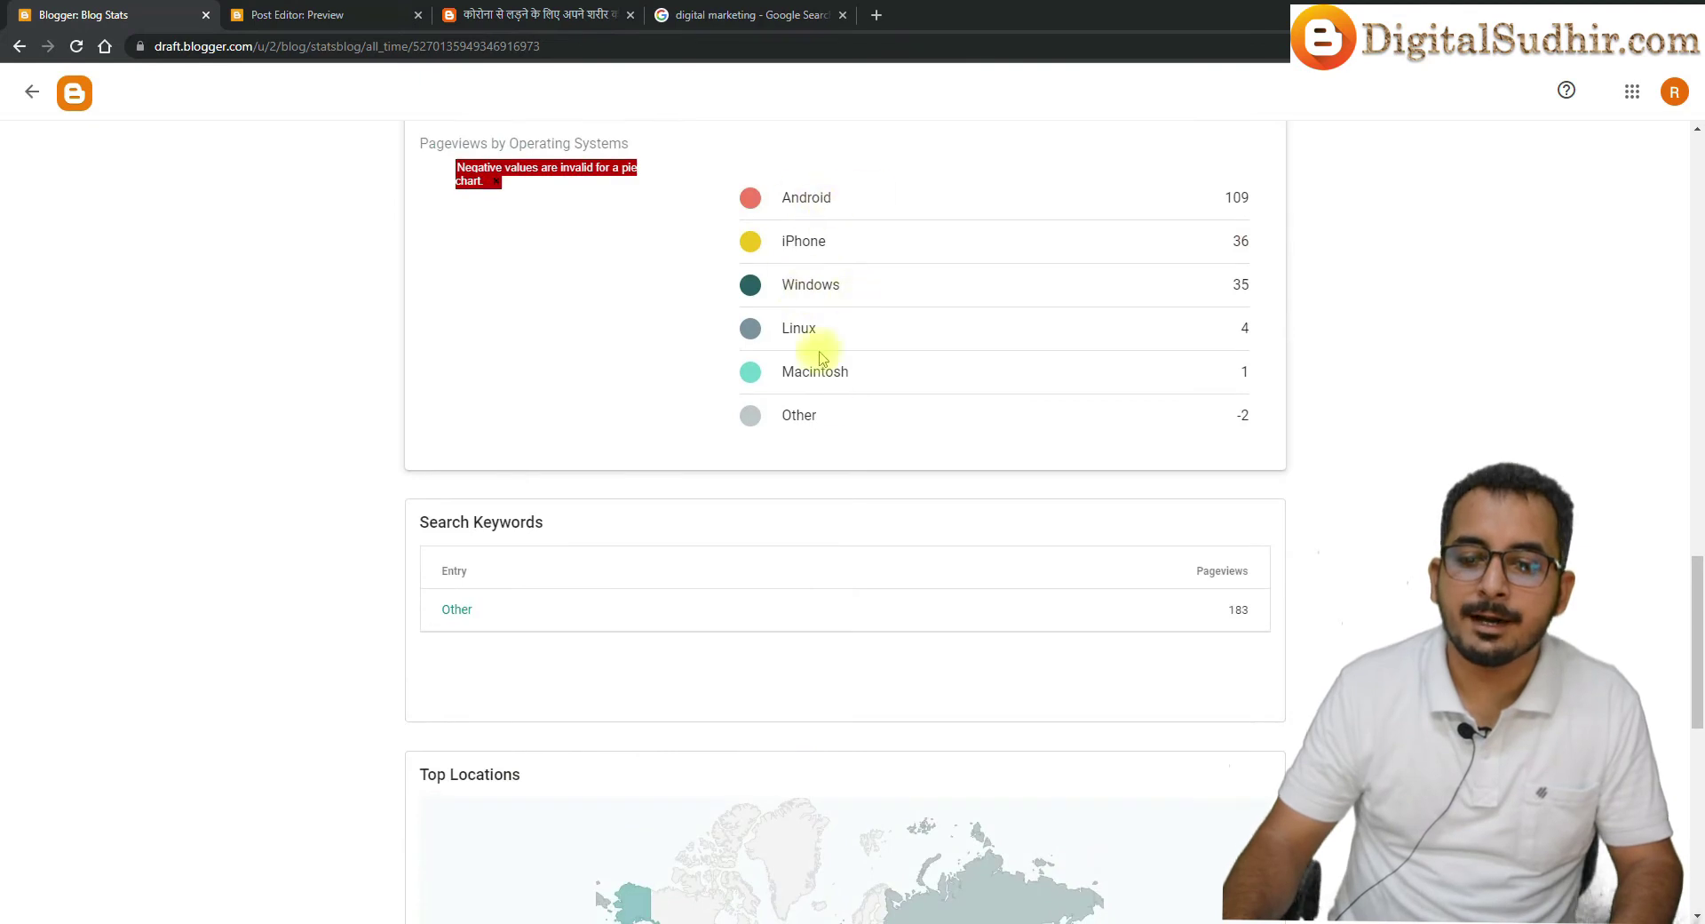
{"action": "scroll", "coordinate": [879, 479], "scroll_direction": "down", "scroll_amount": 4}
{"action": "mouse_move", "coordinate": [632, 588]}
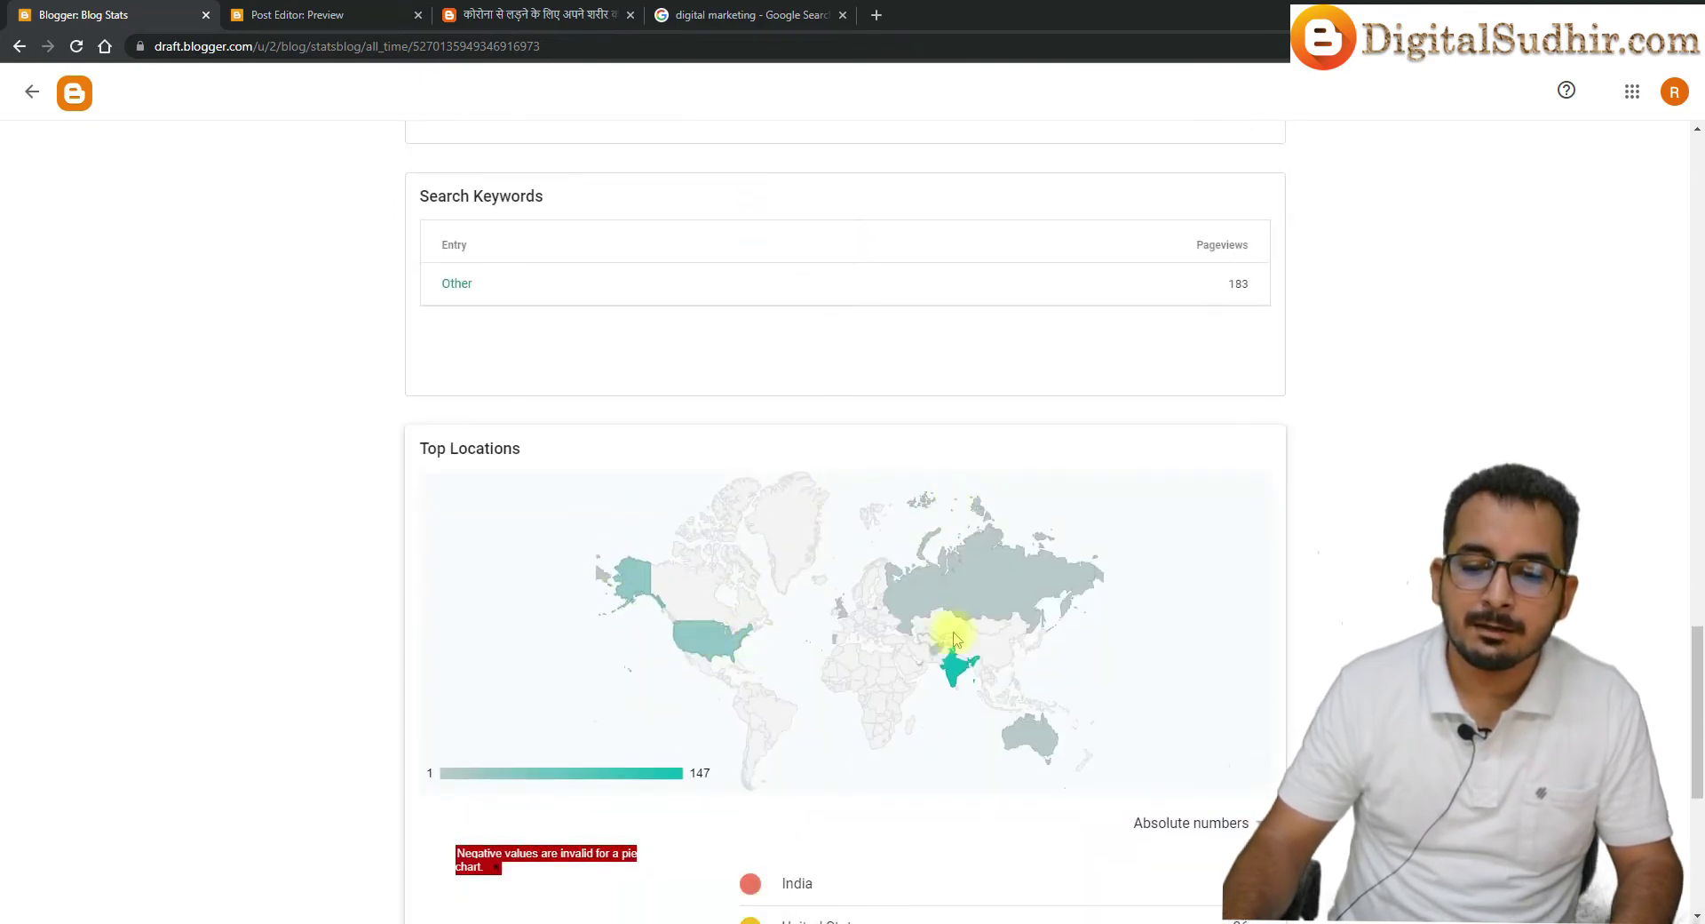
{"action": "mouse_move", "coordinate": [958, 665]}
{"action": "mouse_move", "coordinate": [1018, 555]}
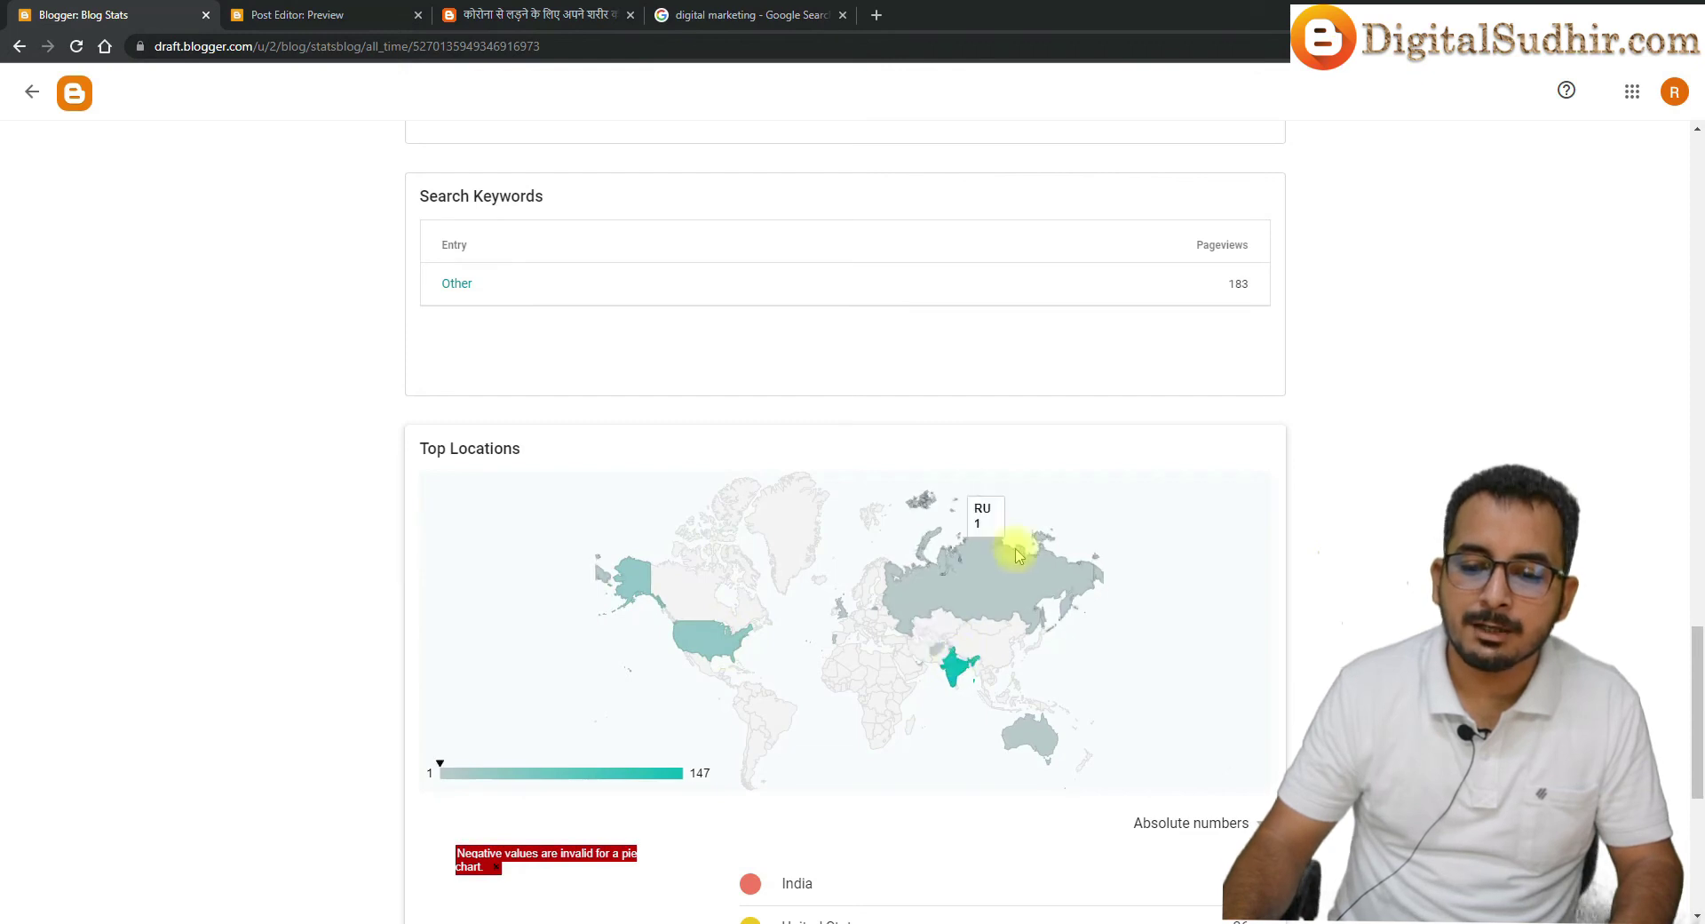
{"action": "mouse_move", "coordinate": [1030, 746]}
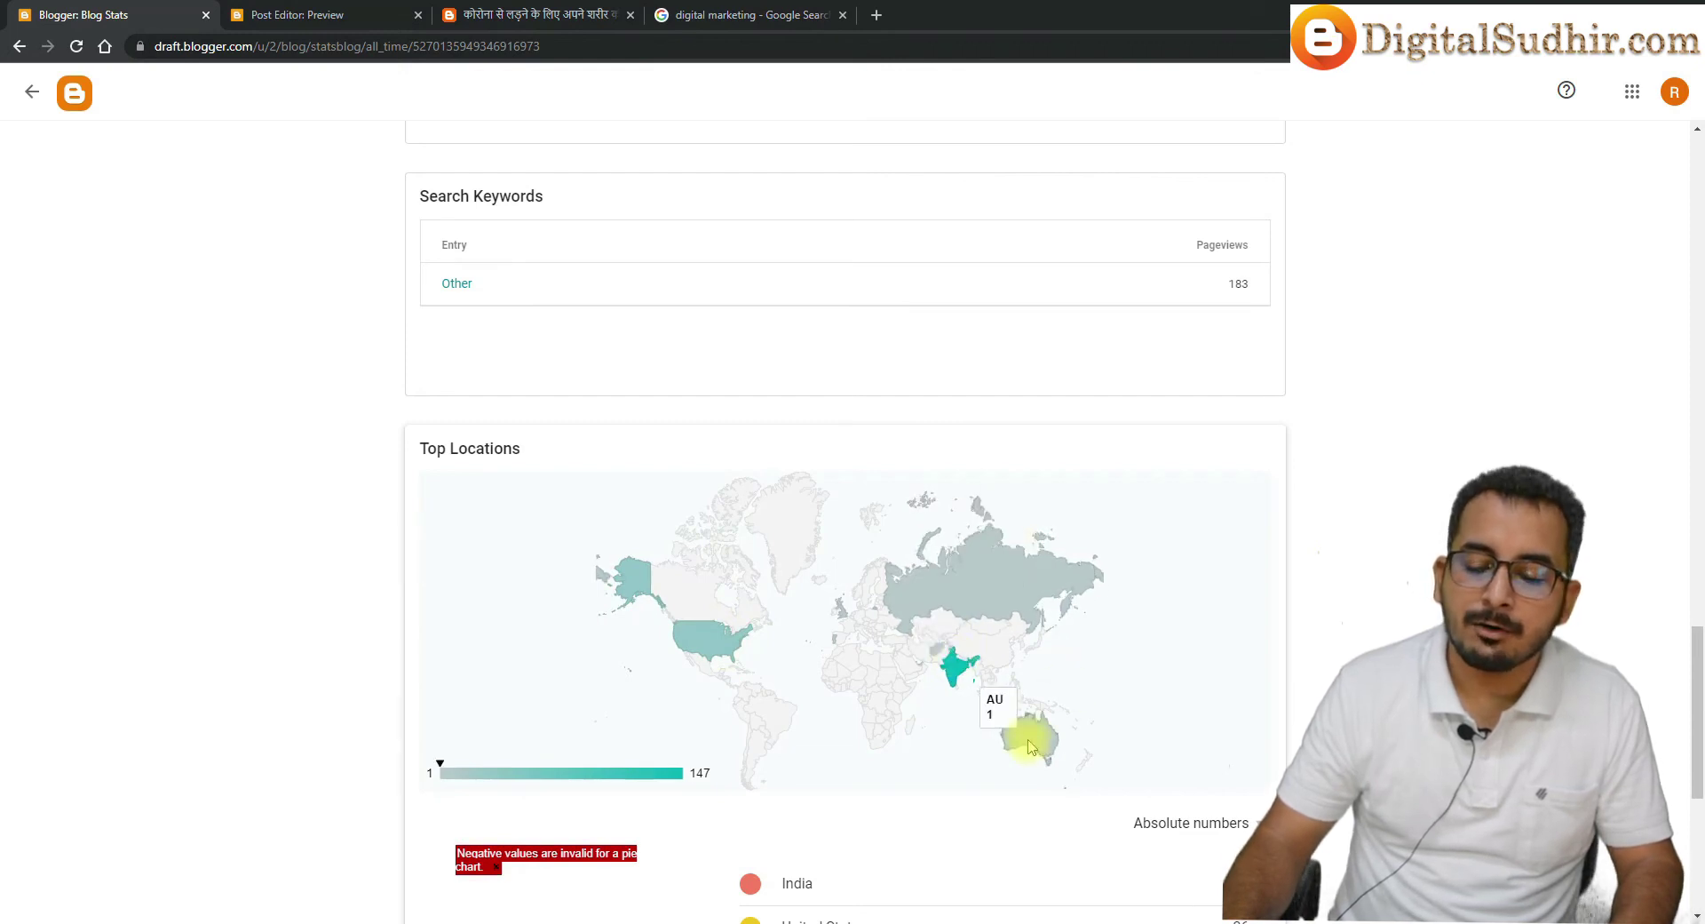
{"action": "scroll", "coordinate": [971, 701], "scroll_direction": "down", "scroll_amount": 15}
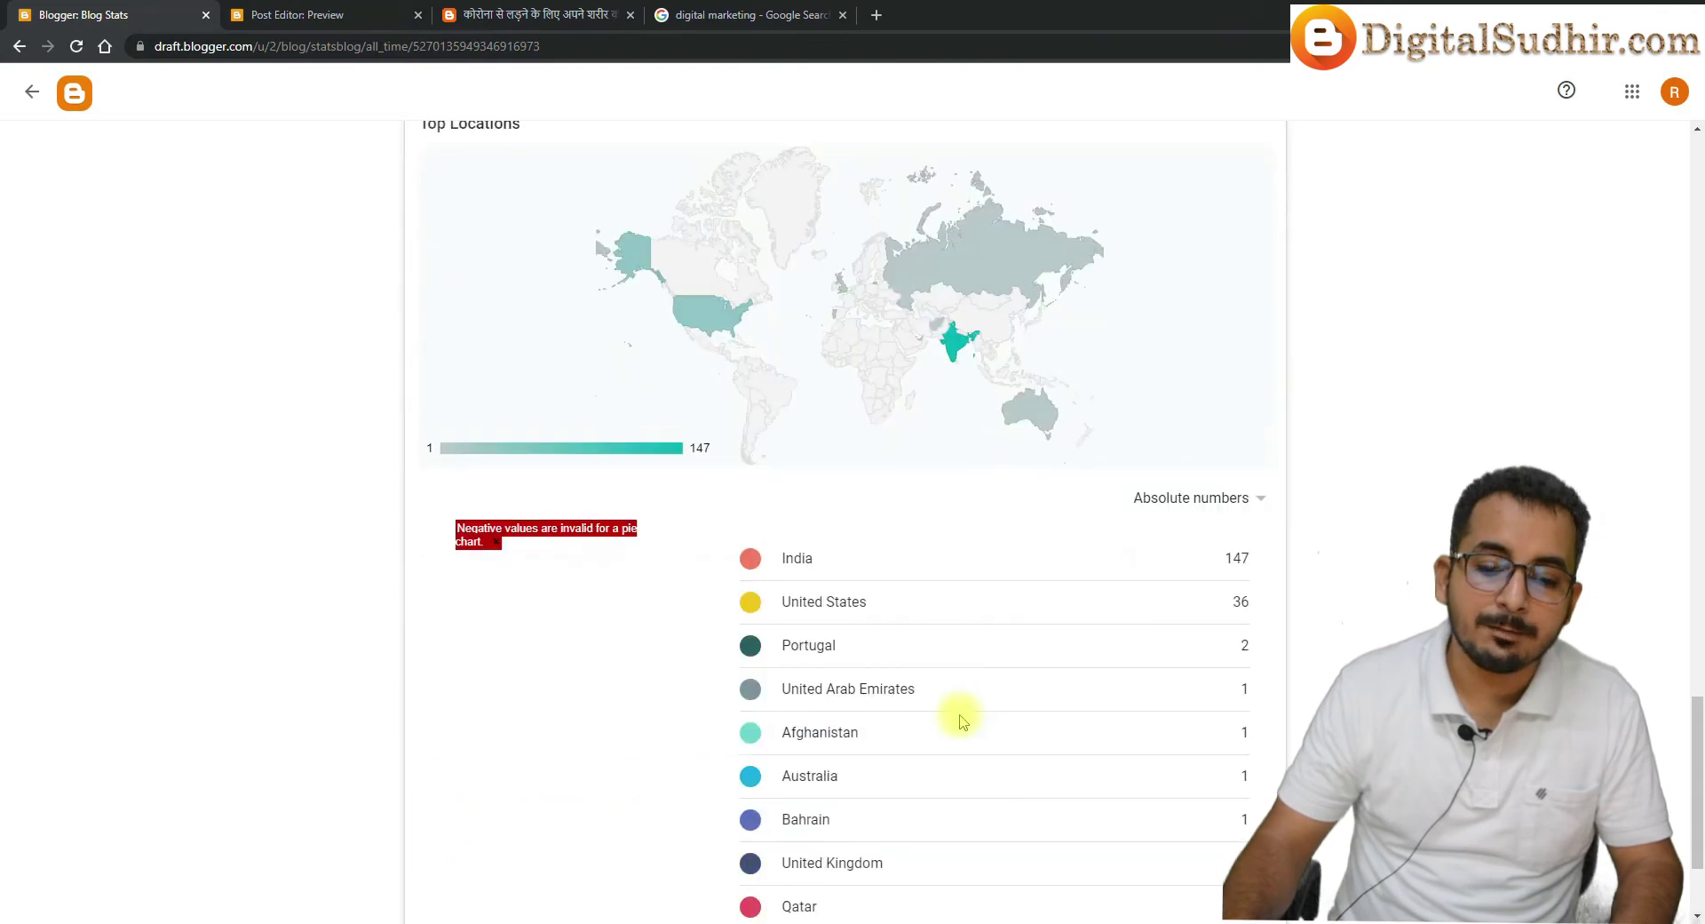
{"action": "scroll", "coordinate": [963, 721], "scroll_direction": "up", "scroll_amount": 13}
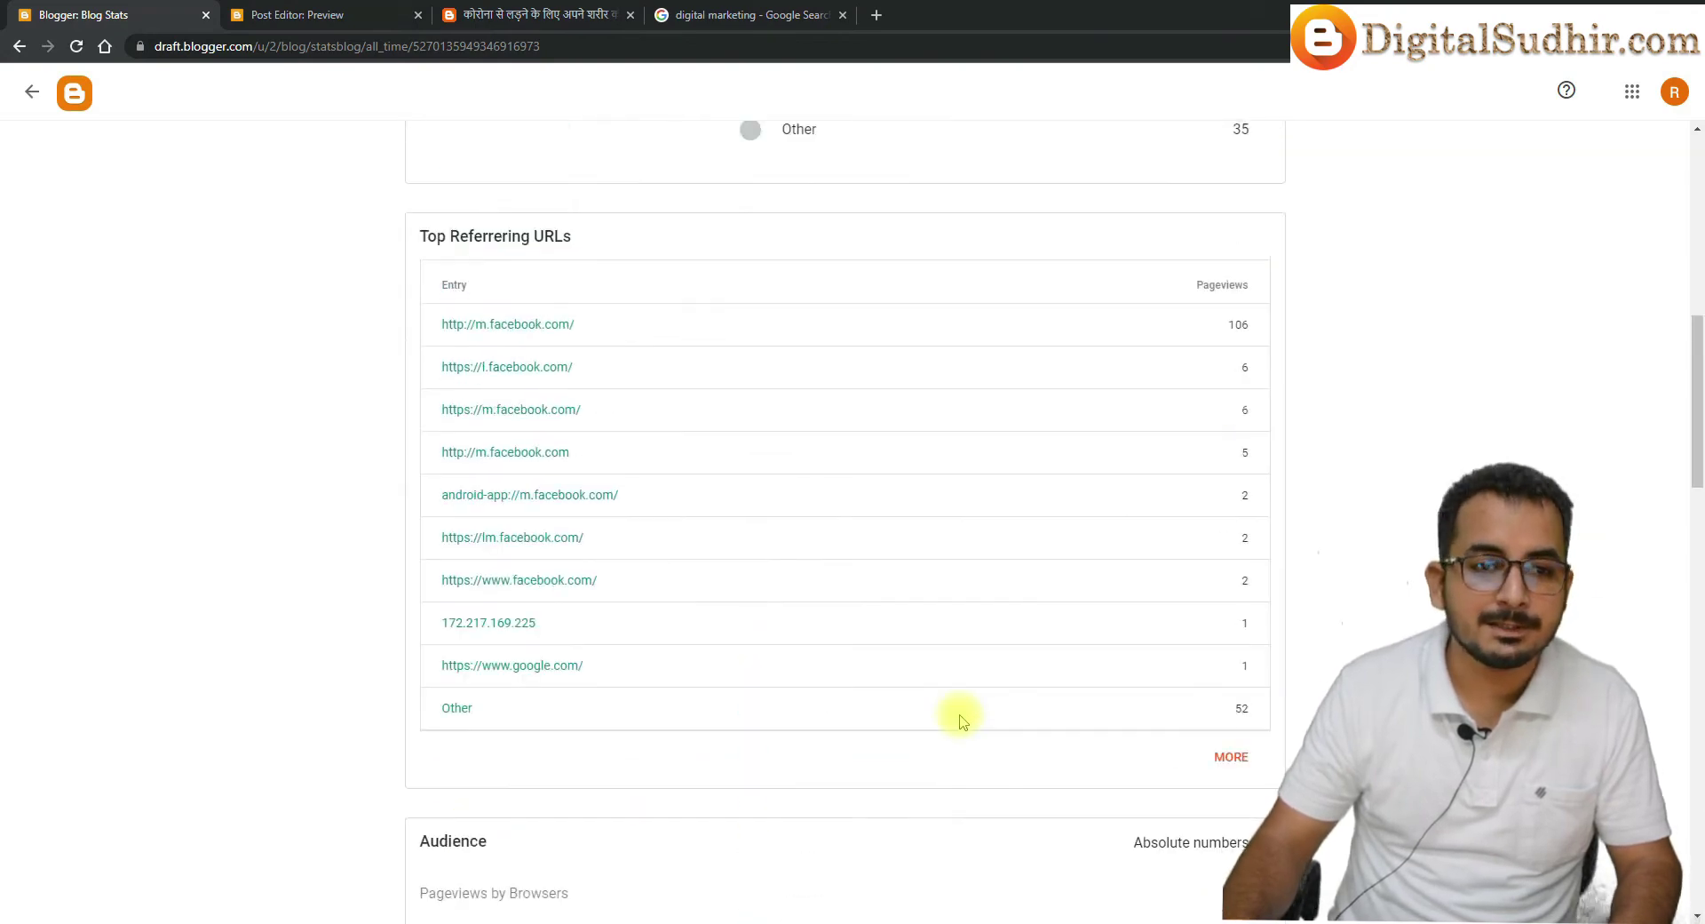
Leave the detailed statistics and view the blog's Comments and Earnings sections
{"action": "left_click", "coordinate": [36, 90]}
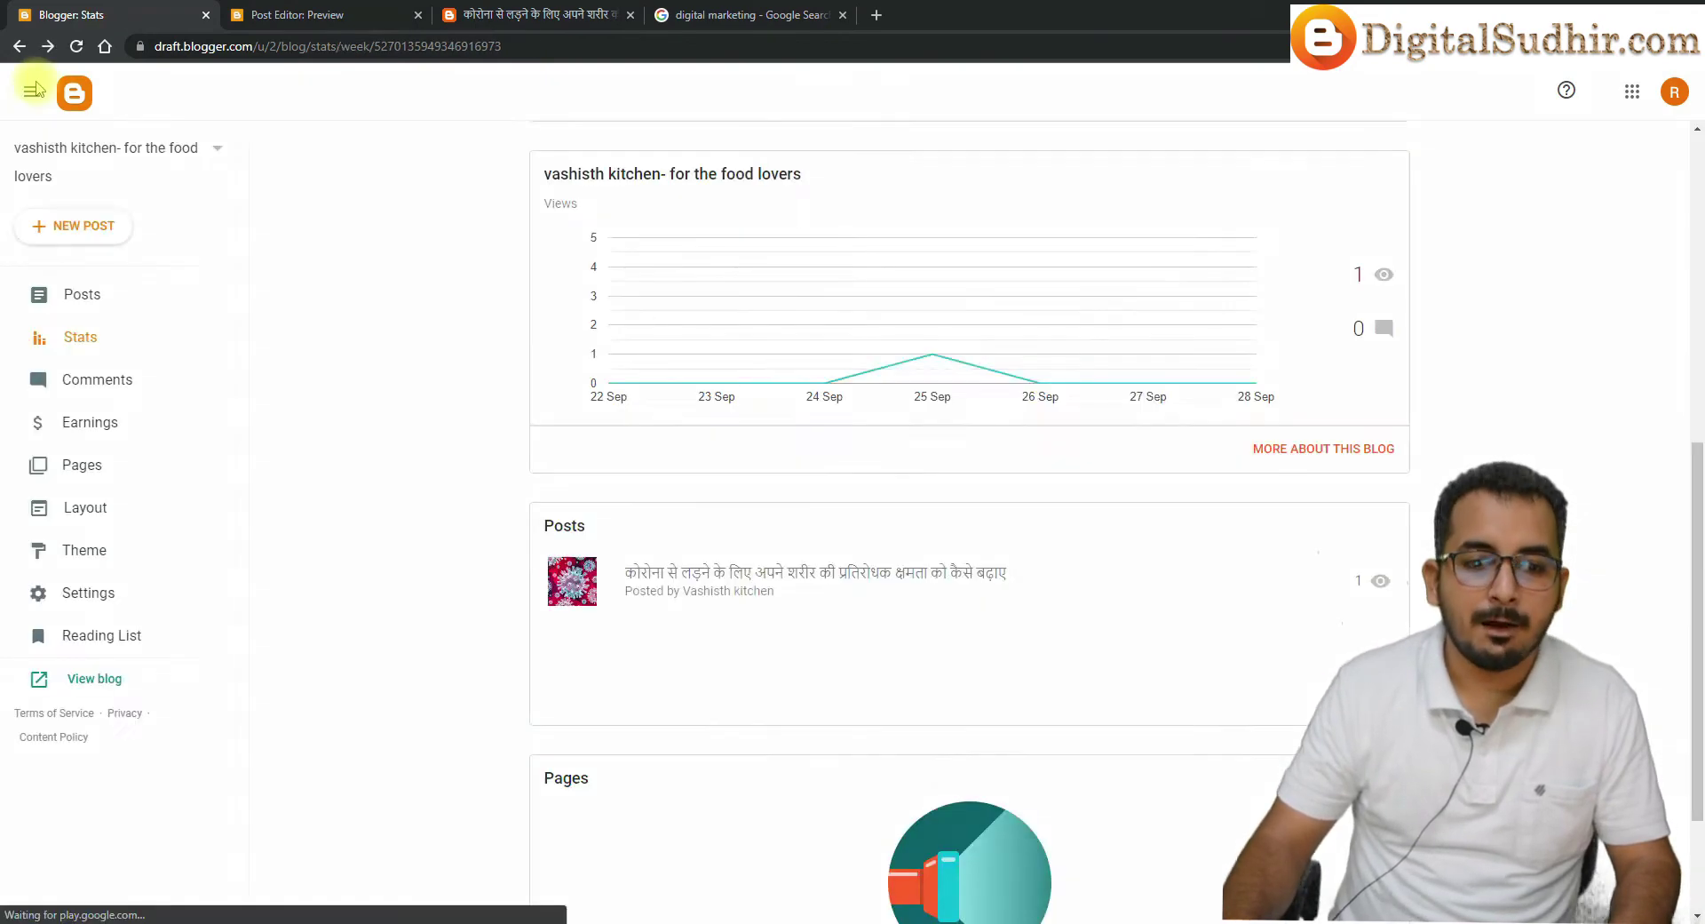
{"action": "left_click", "coordinate": [159, 396]}
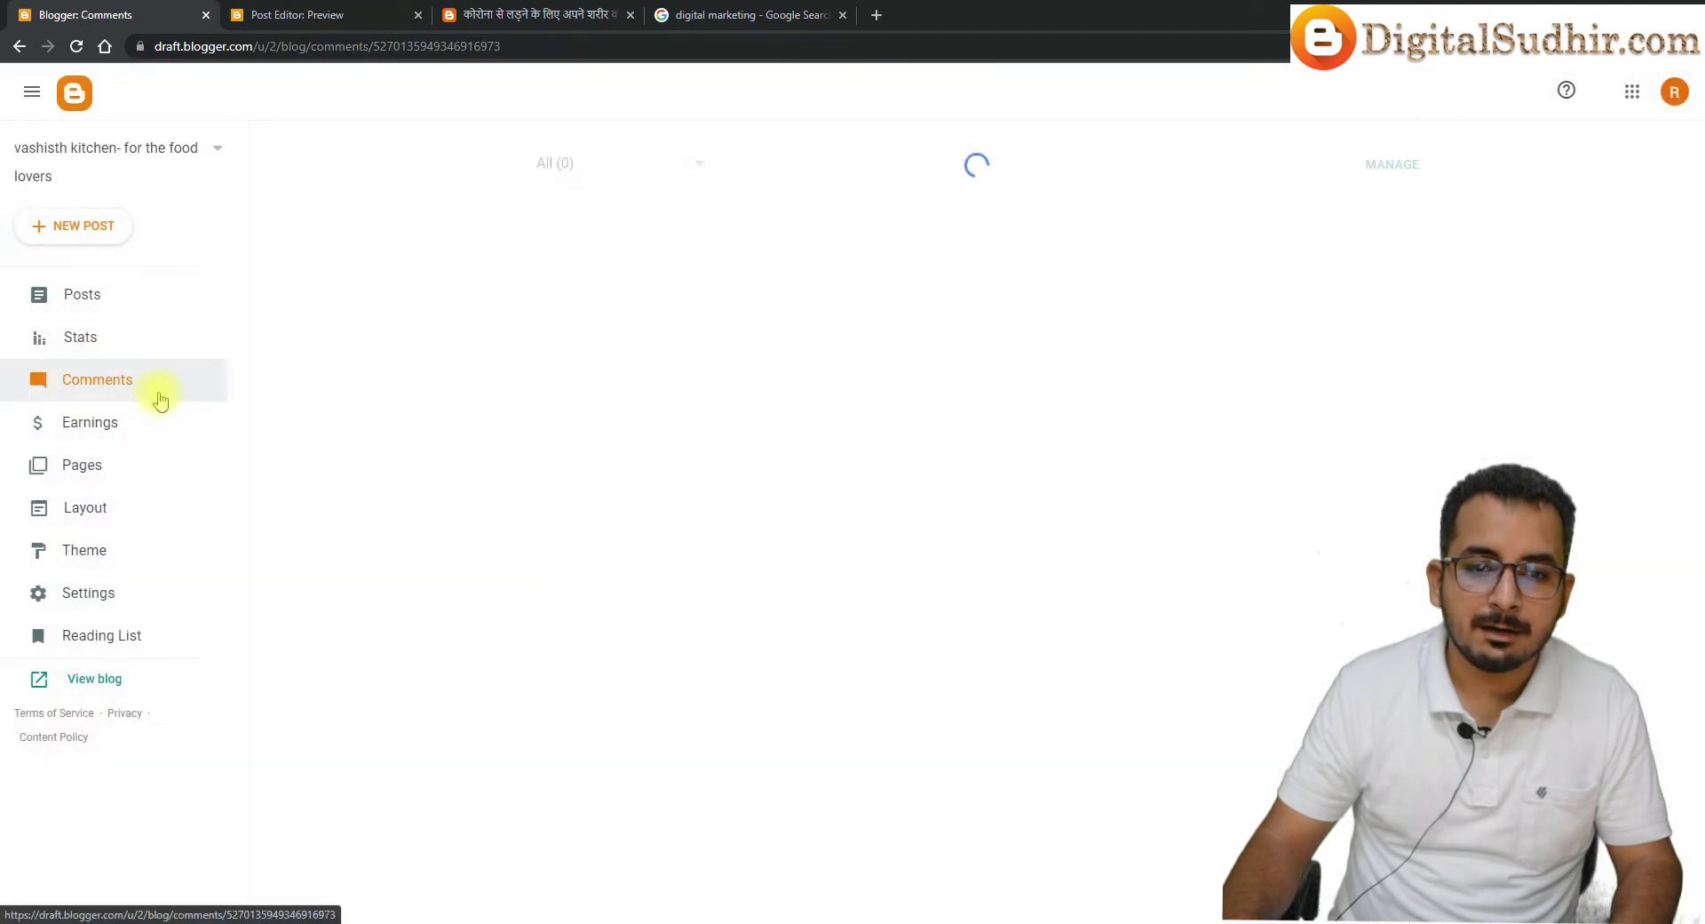
{"action": "left_click", "coordinate": [99, 425]}
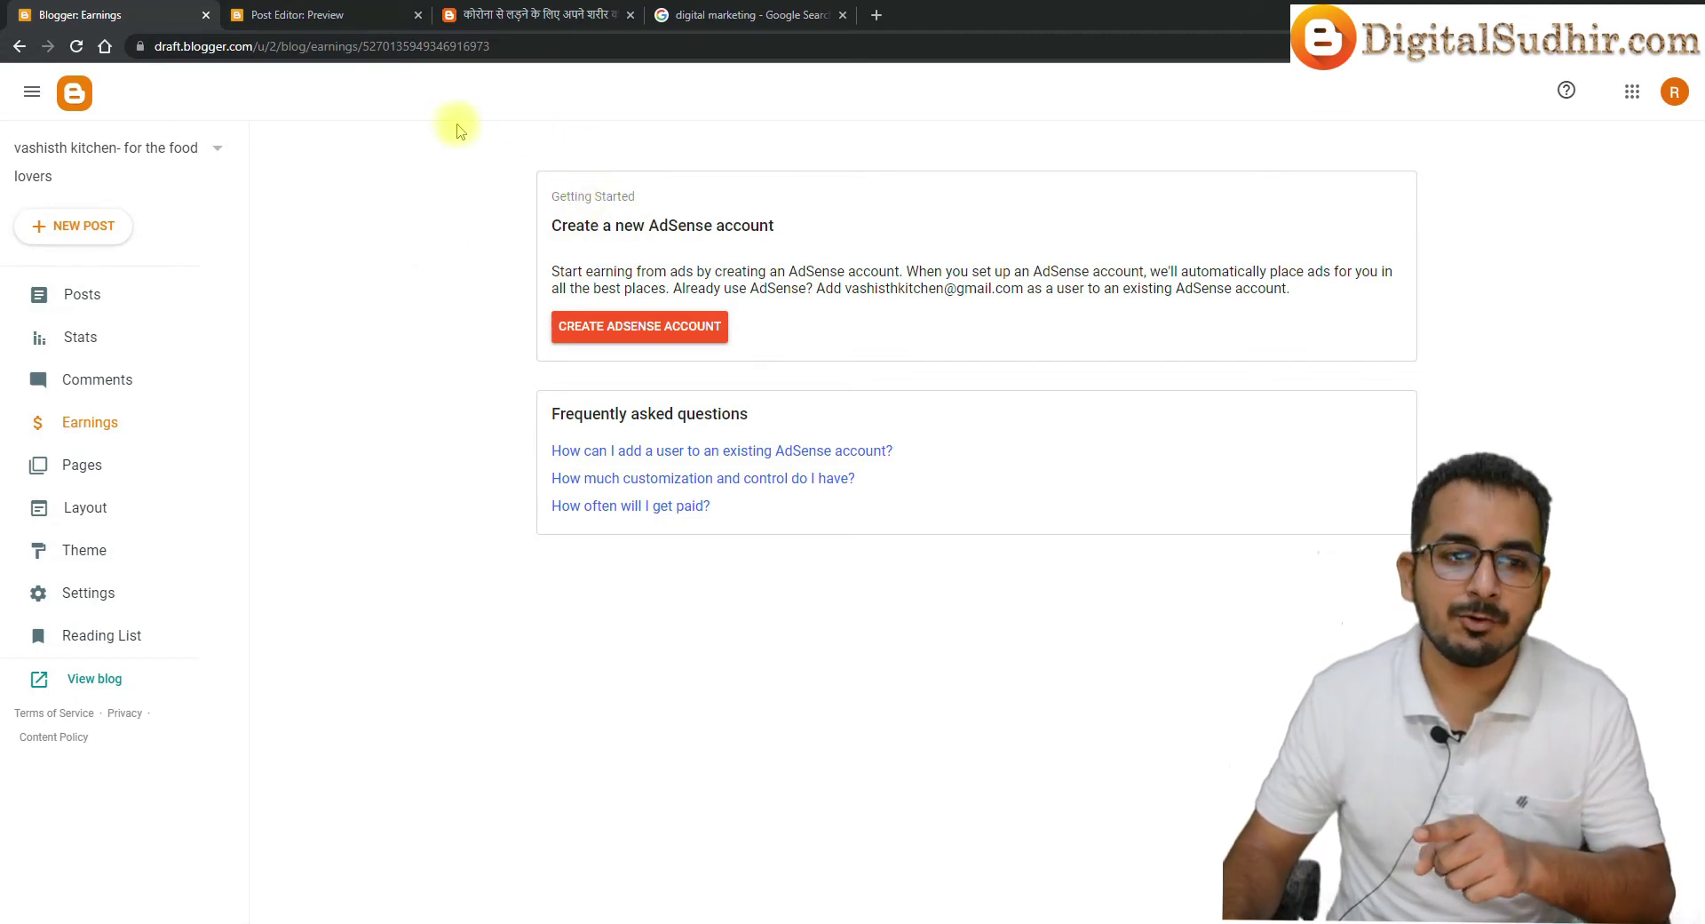
Glance at the post preview, return to the blog dashboard and open its Pages section
{"action": "left_click", "coordinate": [378, 8]}
{"action": "left_click", "coordinate": [475, 8]}
{"action": "left_click", "coordinate": [328, 8]}
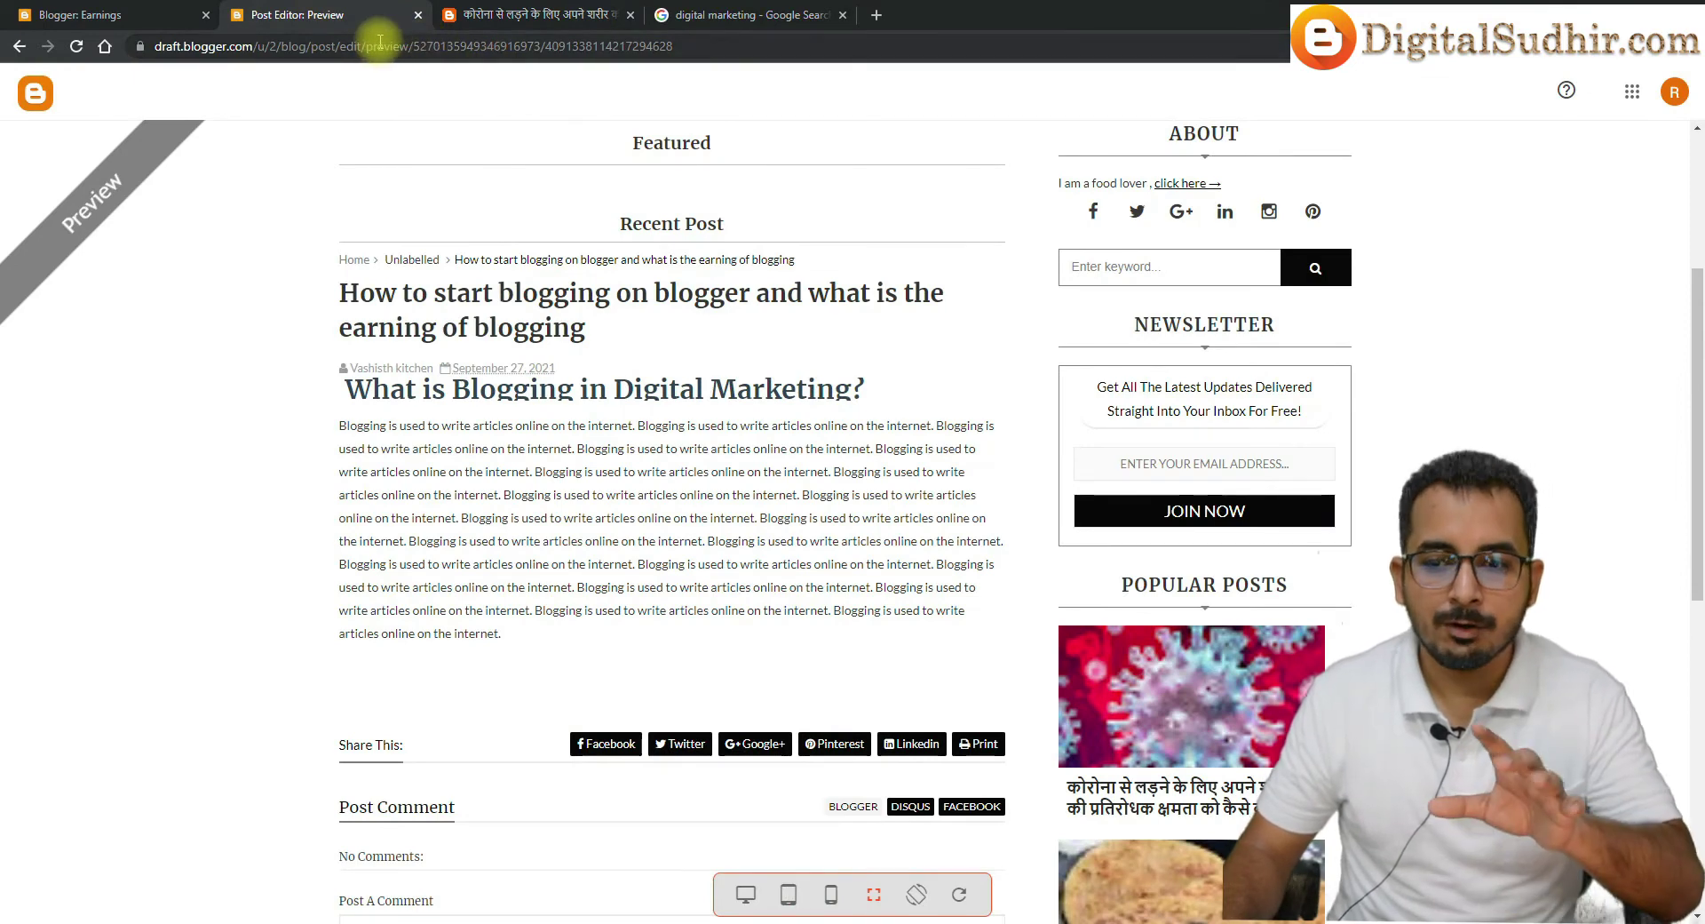
{"action": "left_click", "coordinate": [133, 15]}
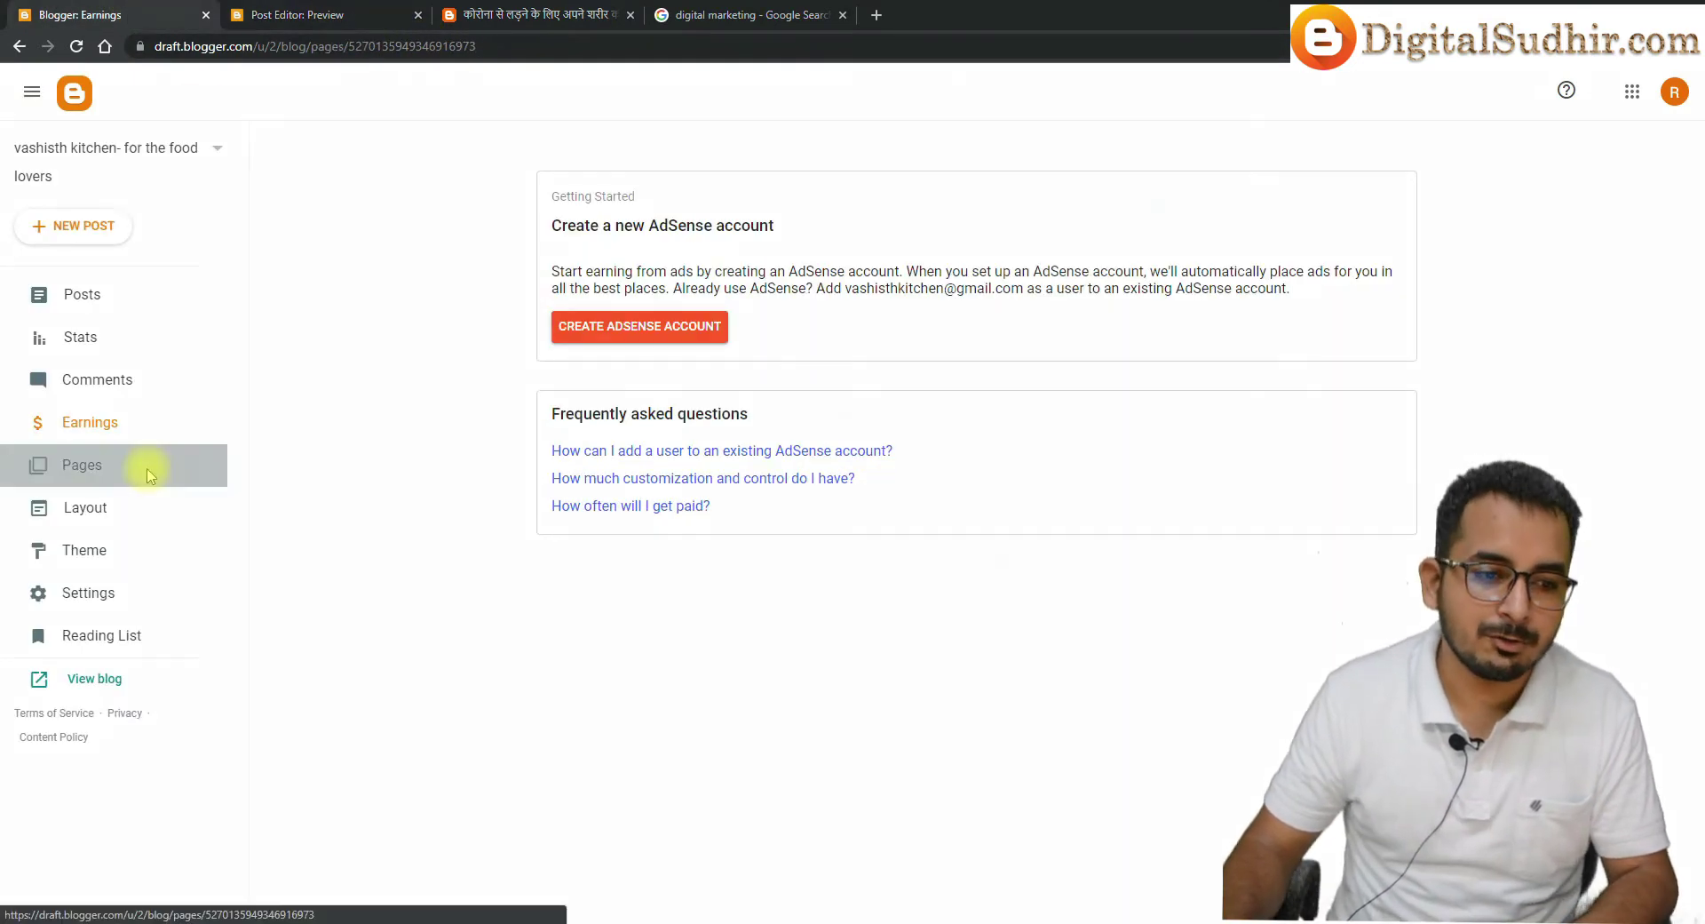
{"action": "left_click", "coordinate": [148, 476]}
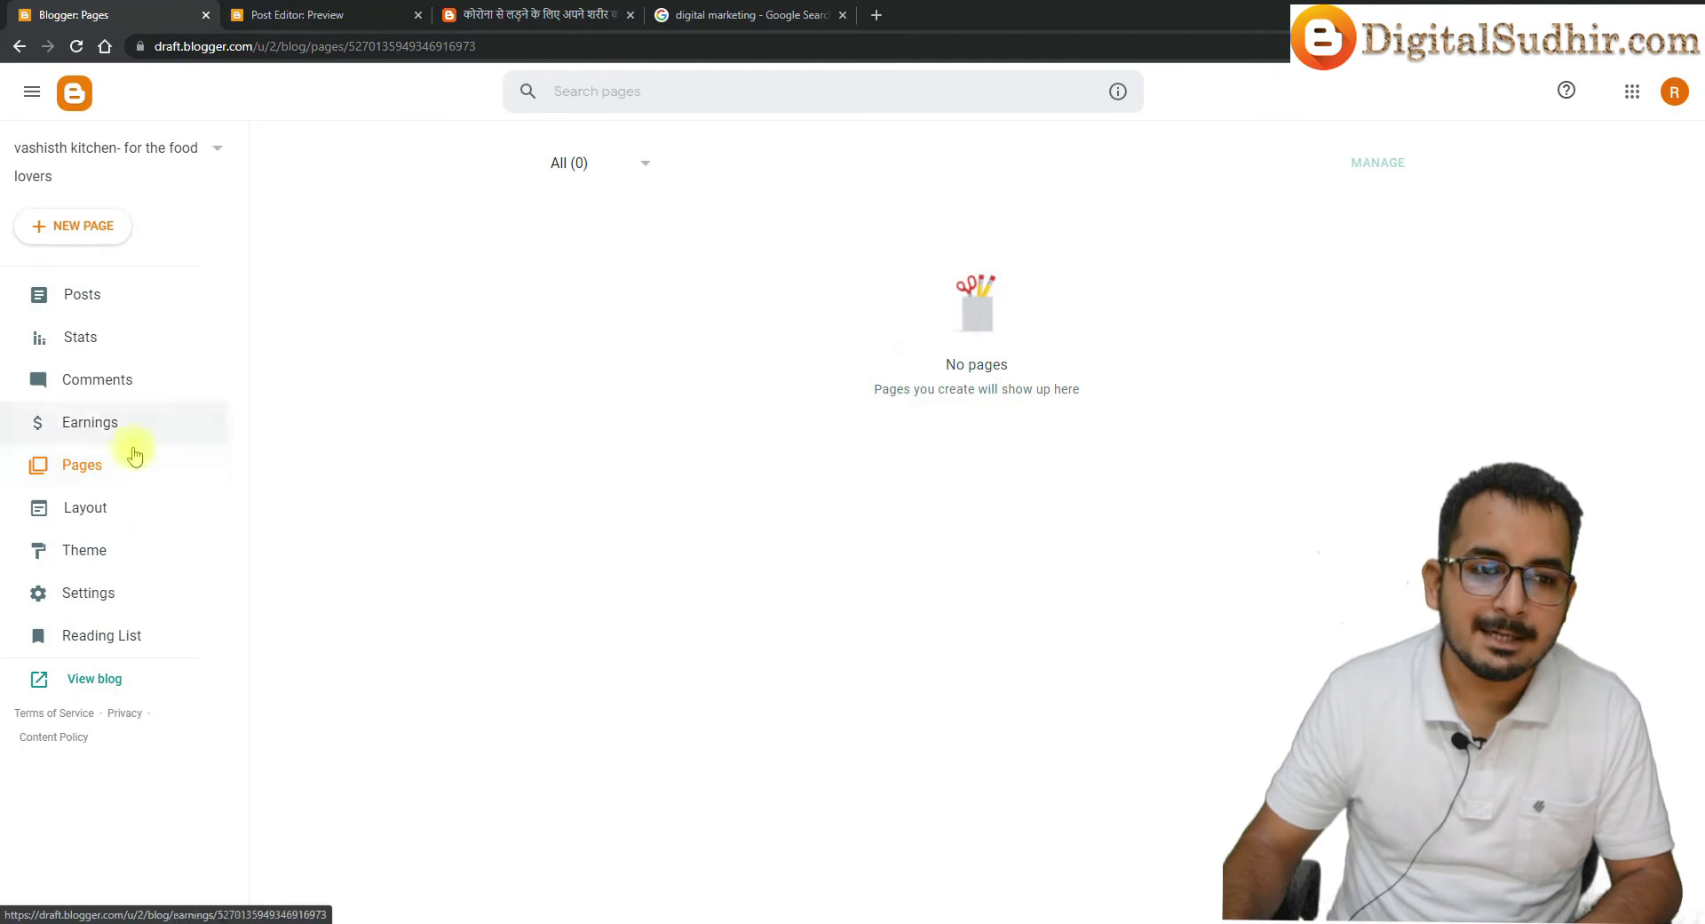
Load digitalsudhir.com in the browser tab that holds the Google search results
{"action": "left_click", "coordinate": [800, 14]}
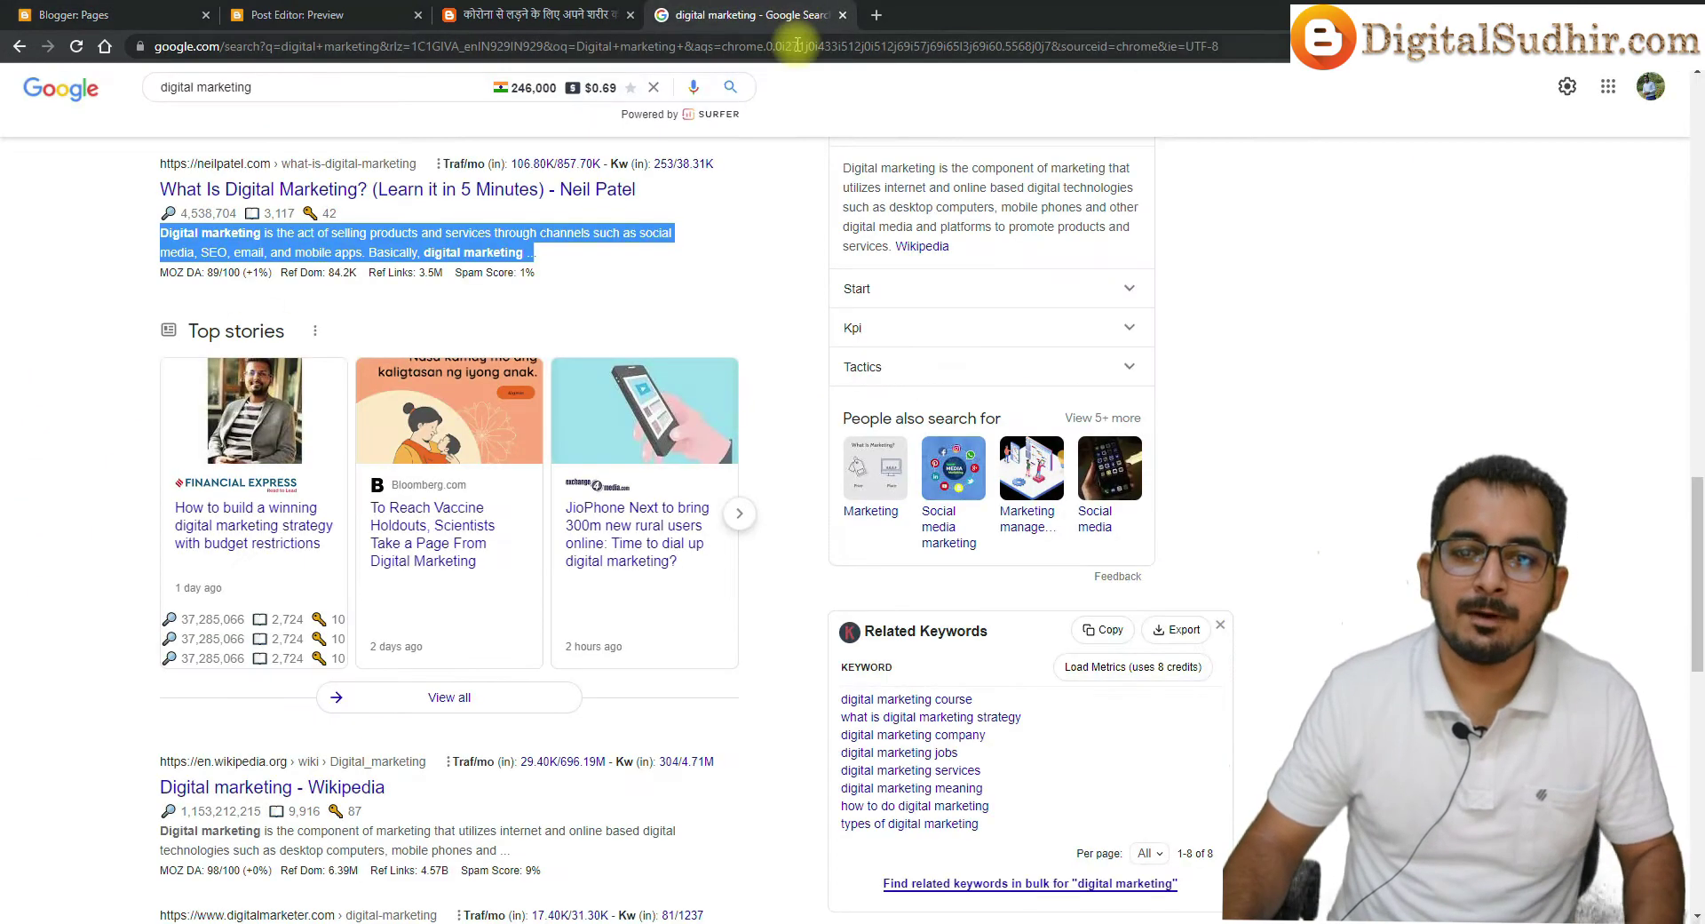
{"action": "left_click", "coordinate": [796, 44]}
{"action": "type", "text": "d"}
{"action": "key", "text": "Return"}
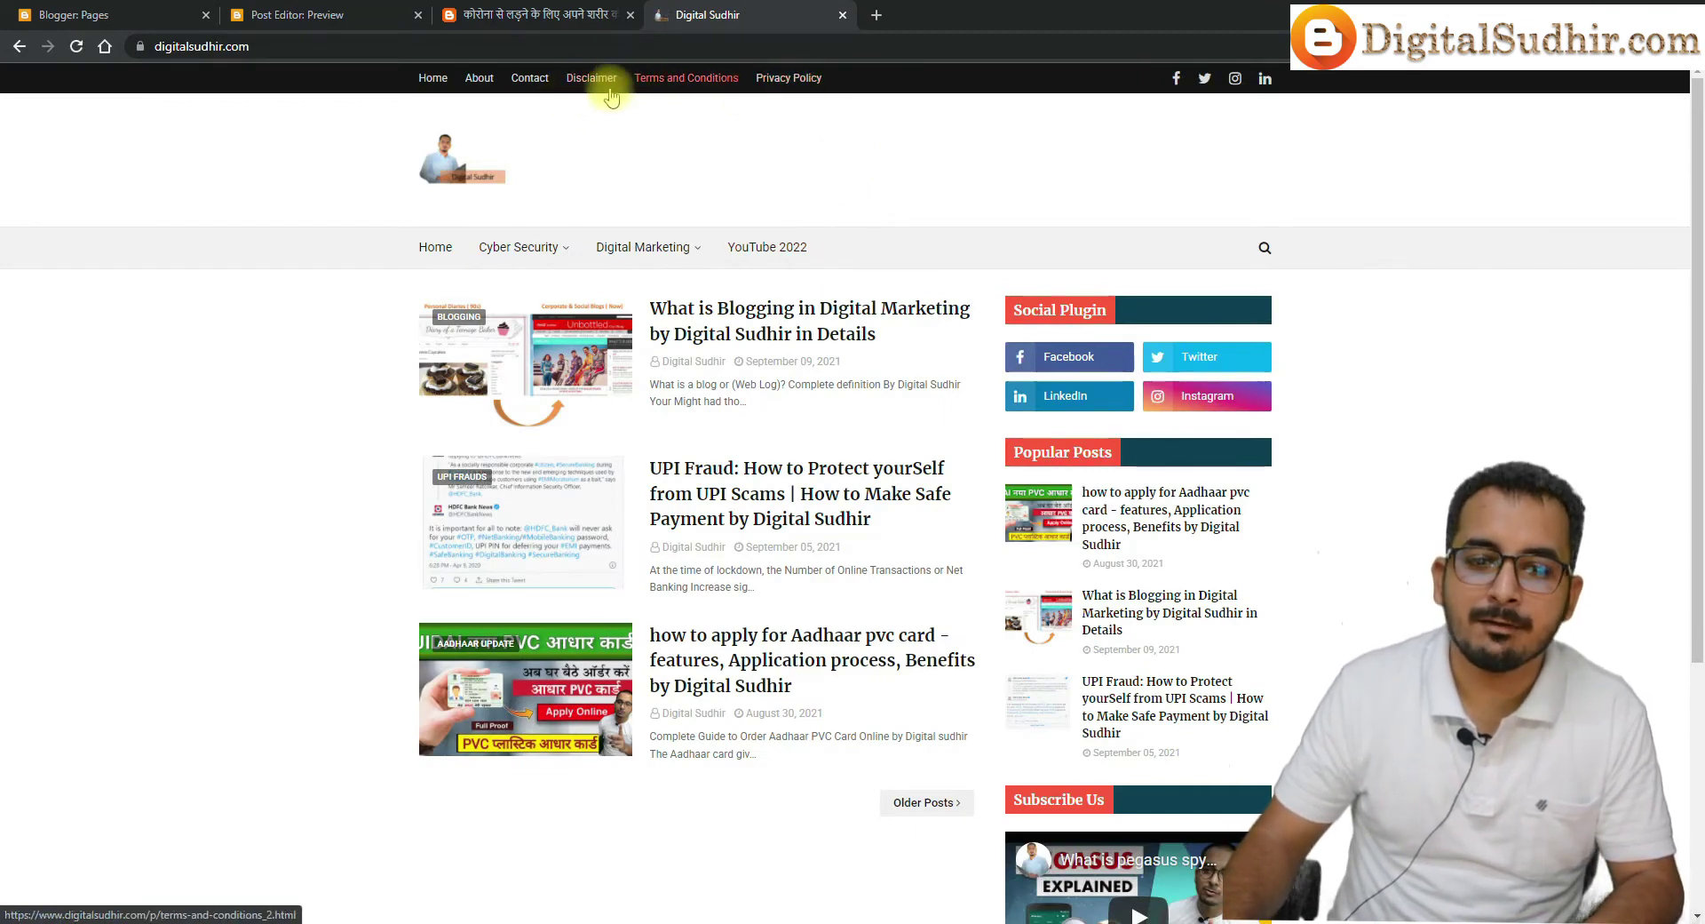
View the example site's Contact page and examine its instructions, contact form and category menu
{"action": "left_click", "coordinate": [530, 77]}
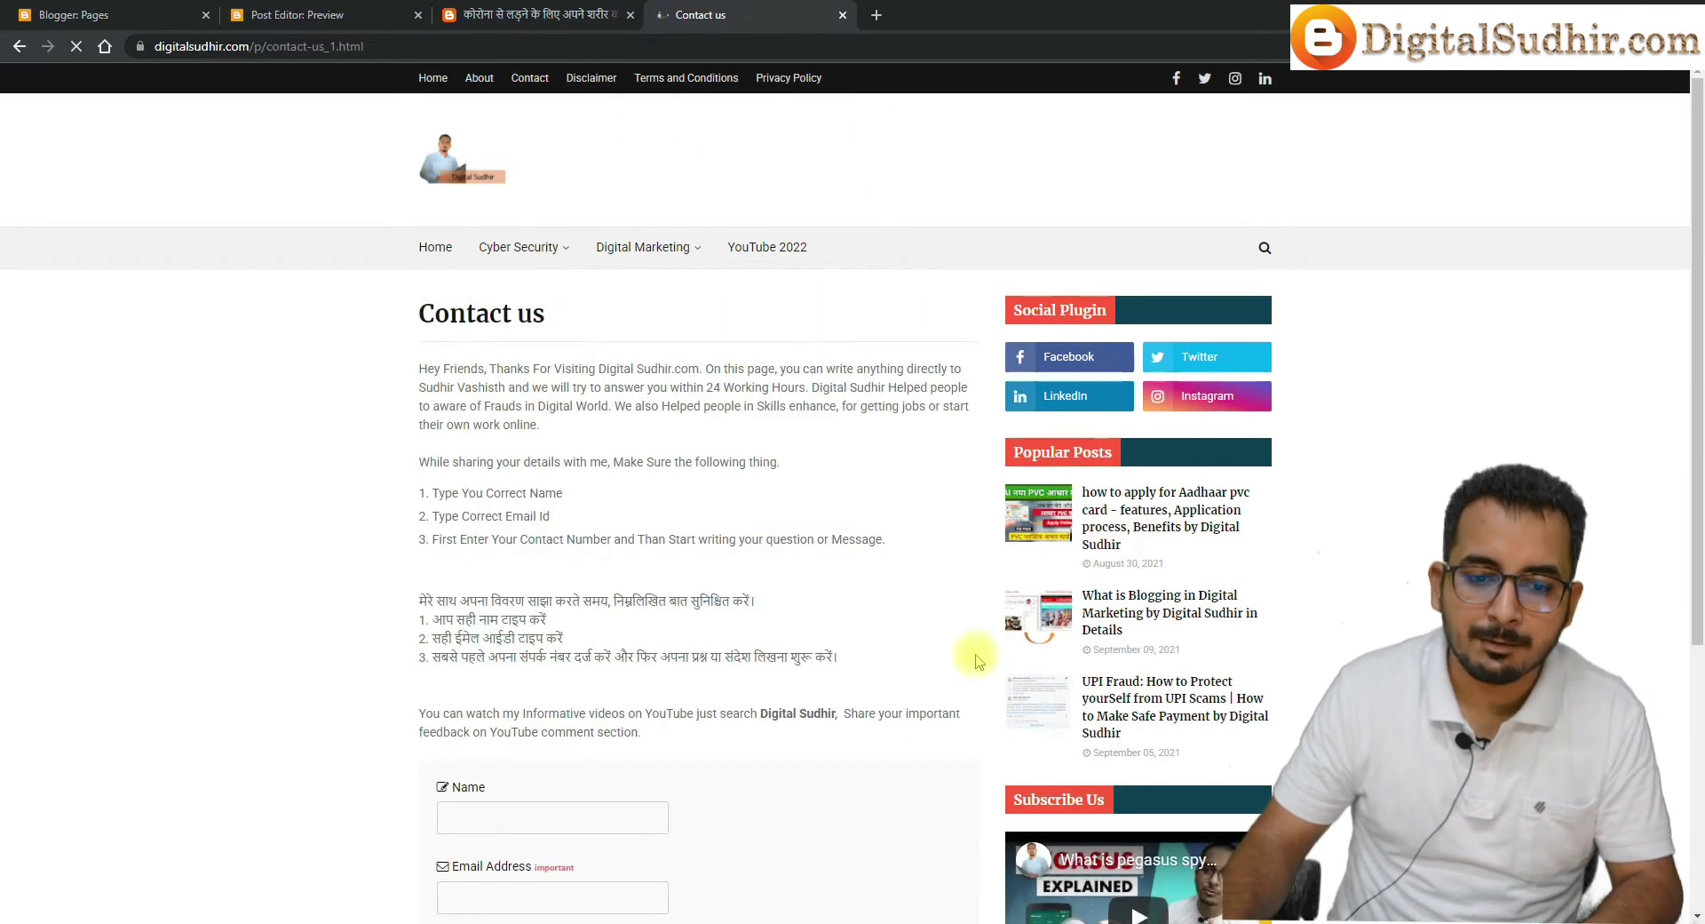
{"action": "scroll", "coordinate": [765, 700], "scroll_direction": "down", "scroll_amount": 4}
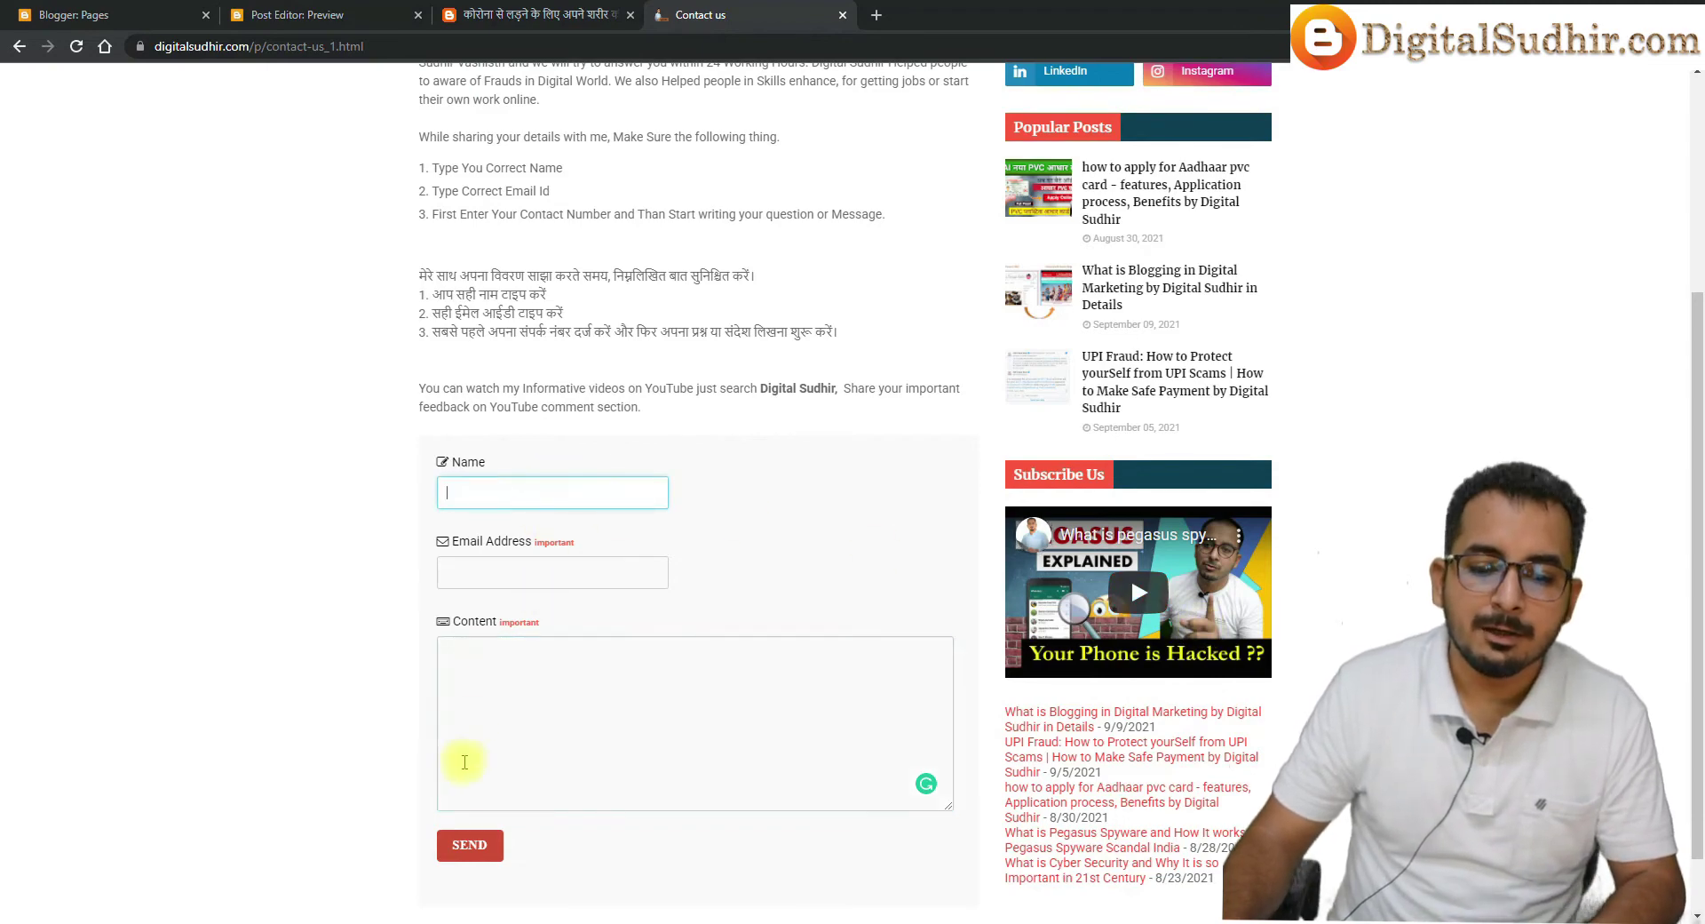
{"action": "scroll", "coordinate": [519, 439], "scroll_direction": "up", "scroll_amount": 4}
{"action": "mouse_move", "coordinate": [681, 261]}
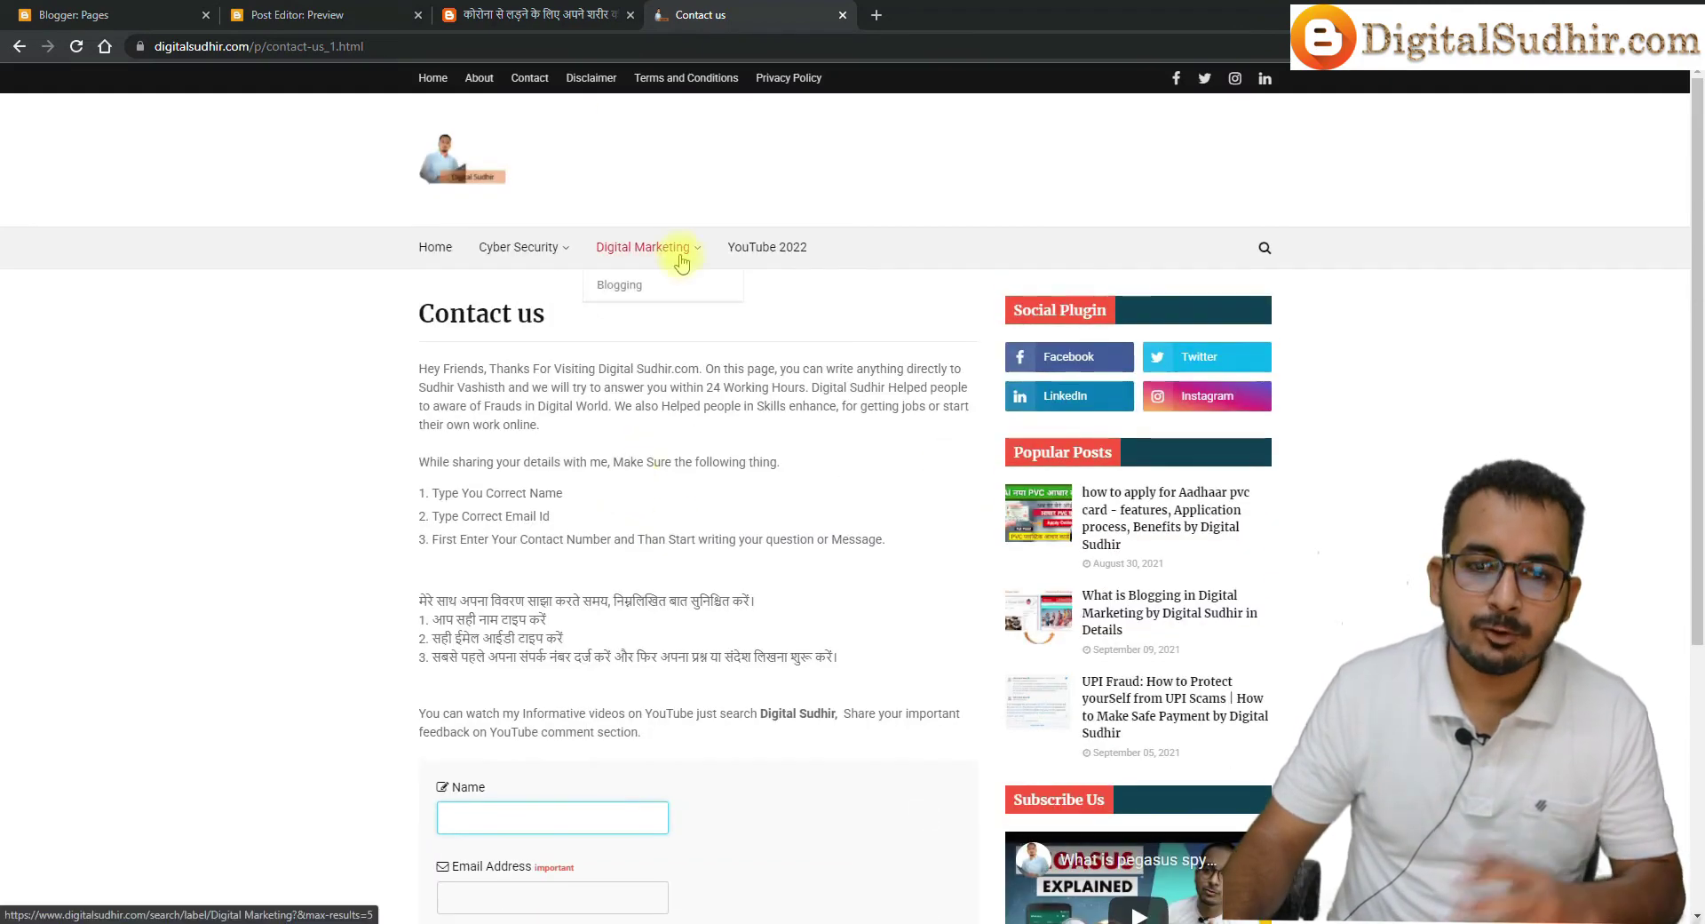
{"action": "scroll", "coordinate": [793, 494], "scroll_direction": "down", "scroll_amount": 5}
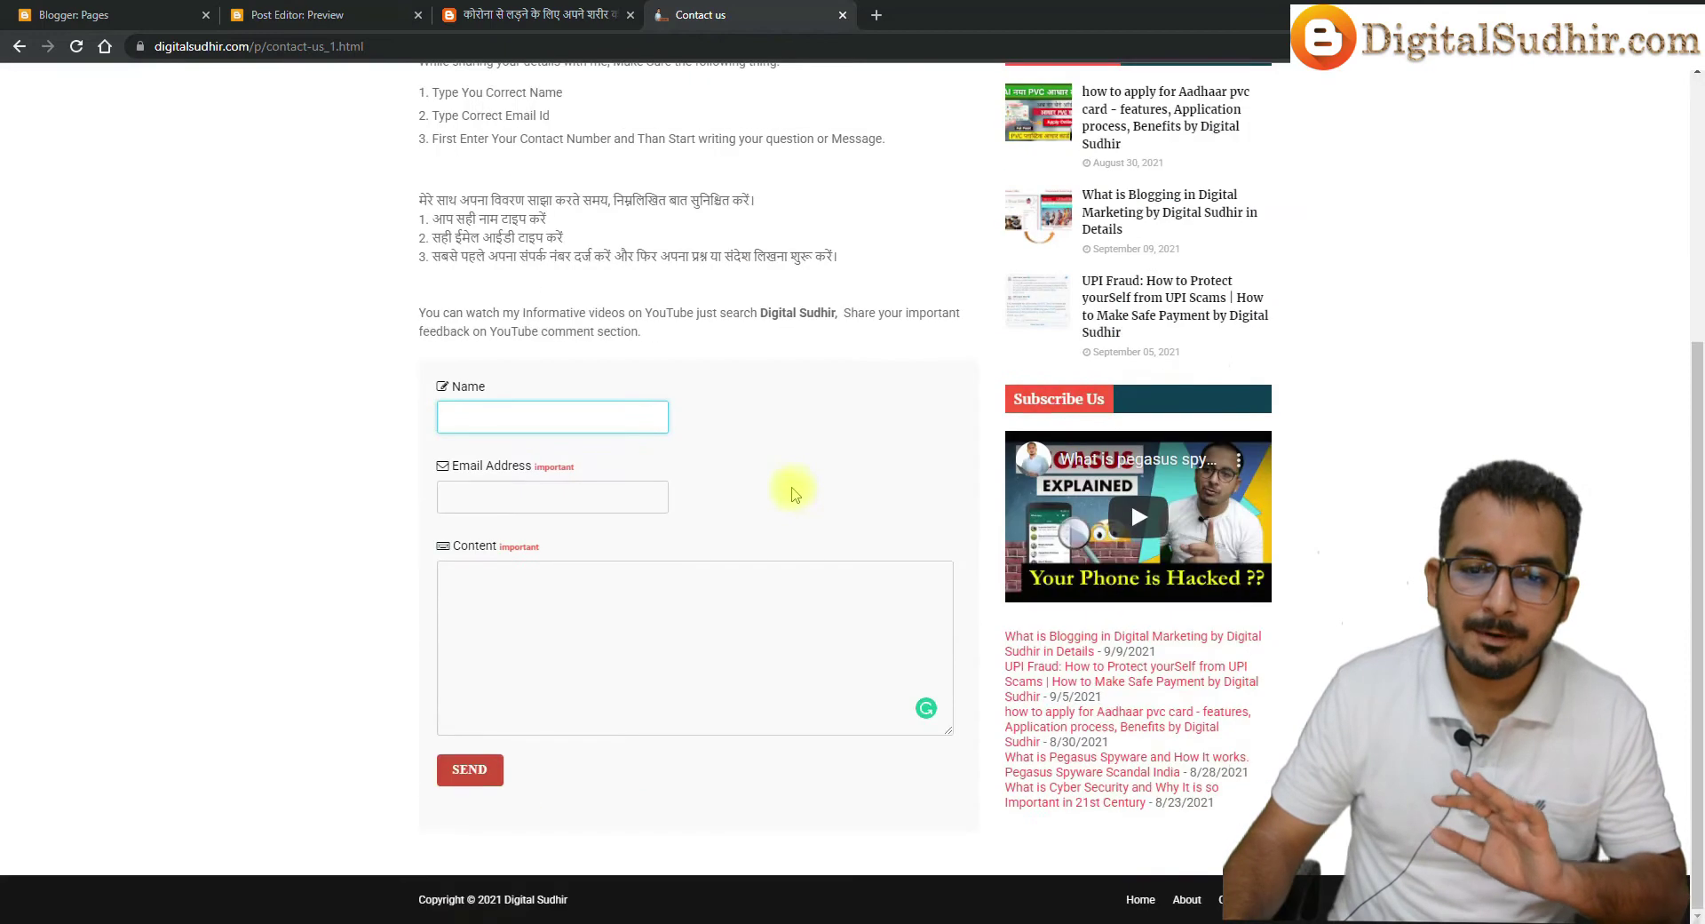
{"action": "scroll", "coordinate": [658, 522], "scroll_direction": "up", "scroll_amount": 5}
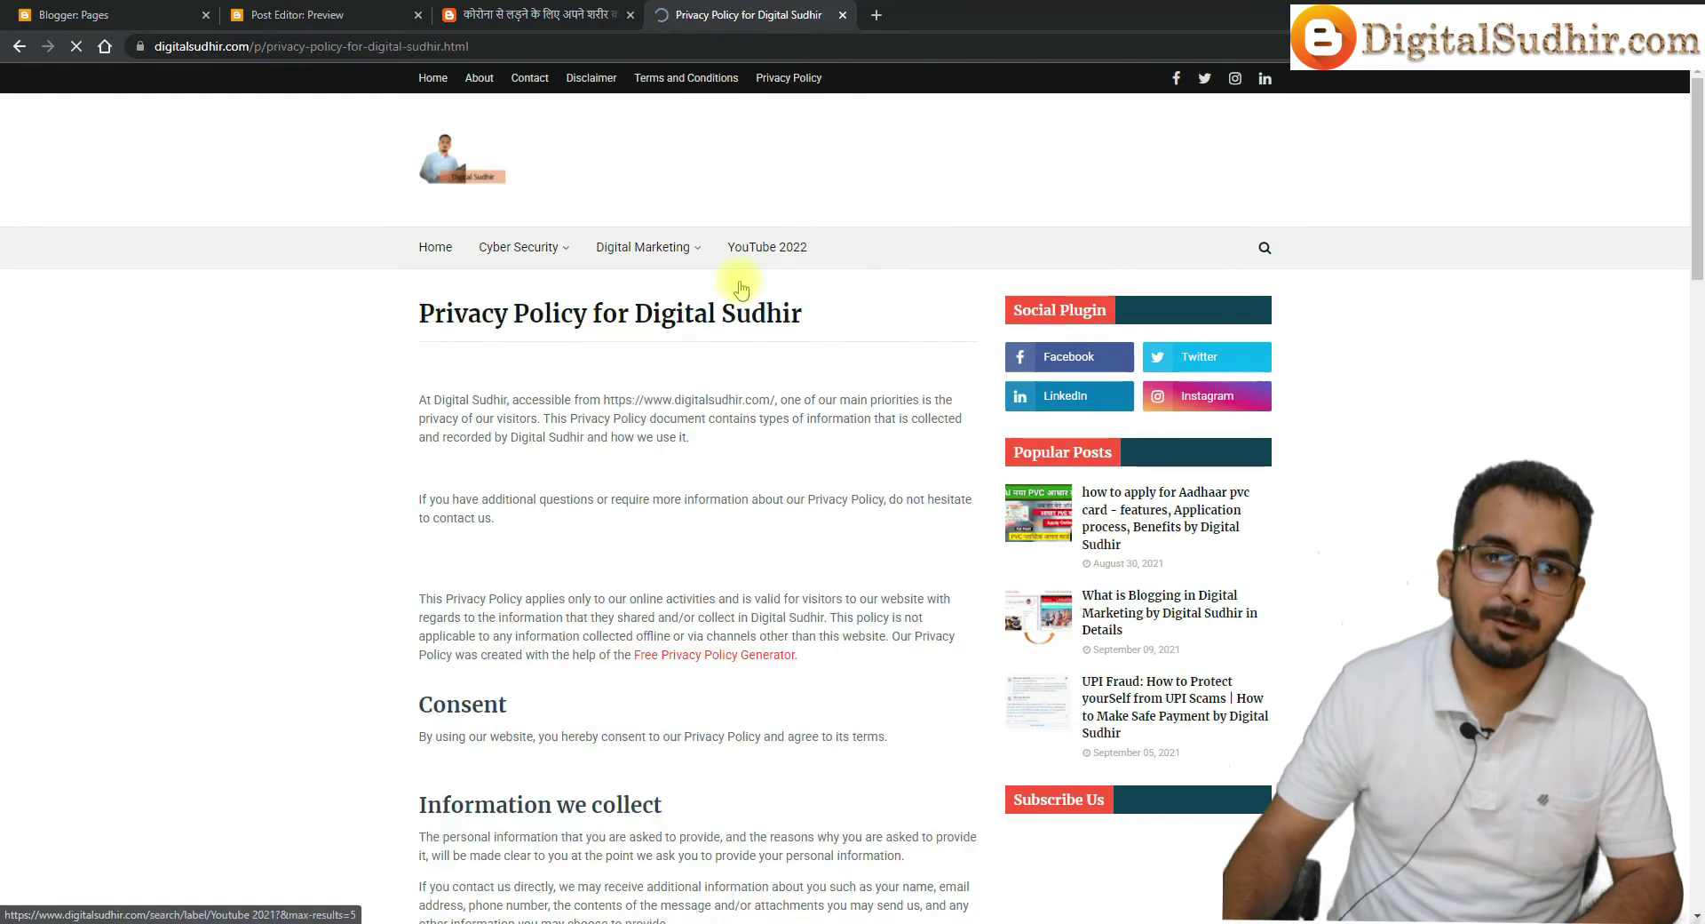
Read through the example site's Privacy Policy page, check the post preview and return to the blog's Pages section
{"action": "scroll", "coordinate": [1055, 582], "scroll_direction": "down", "scroll_amount": 15}
{"action": "scroll", "coordinate": [1057, 587], "scroll_direction": "up", "scroll_amount": 15}
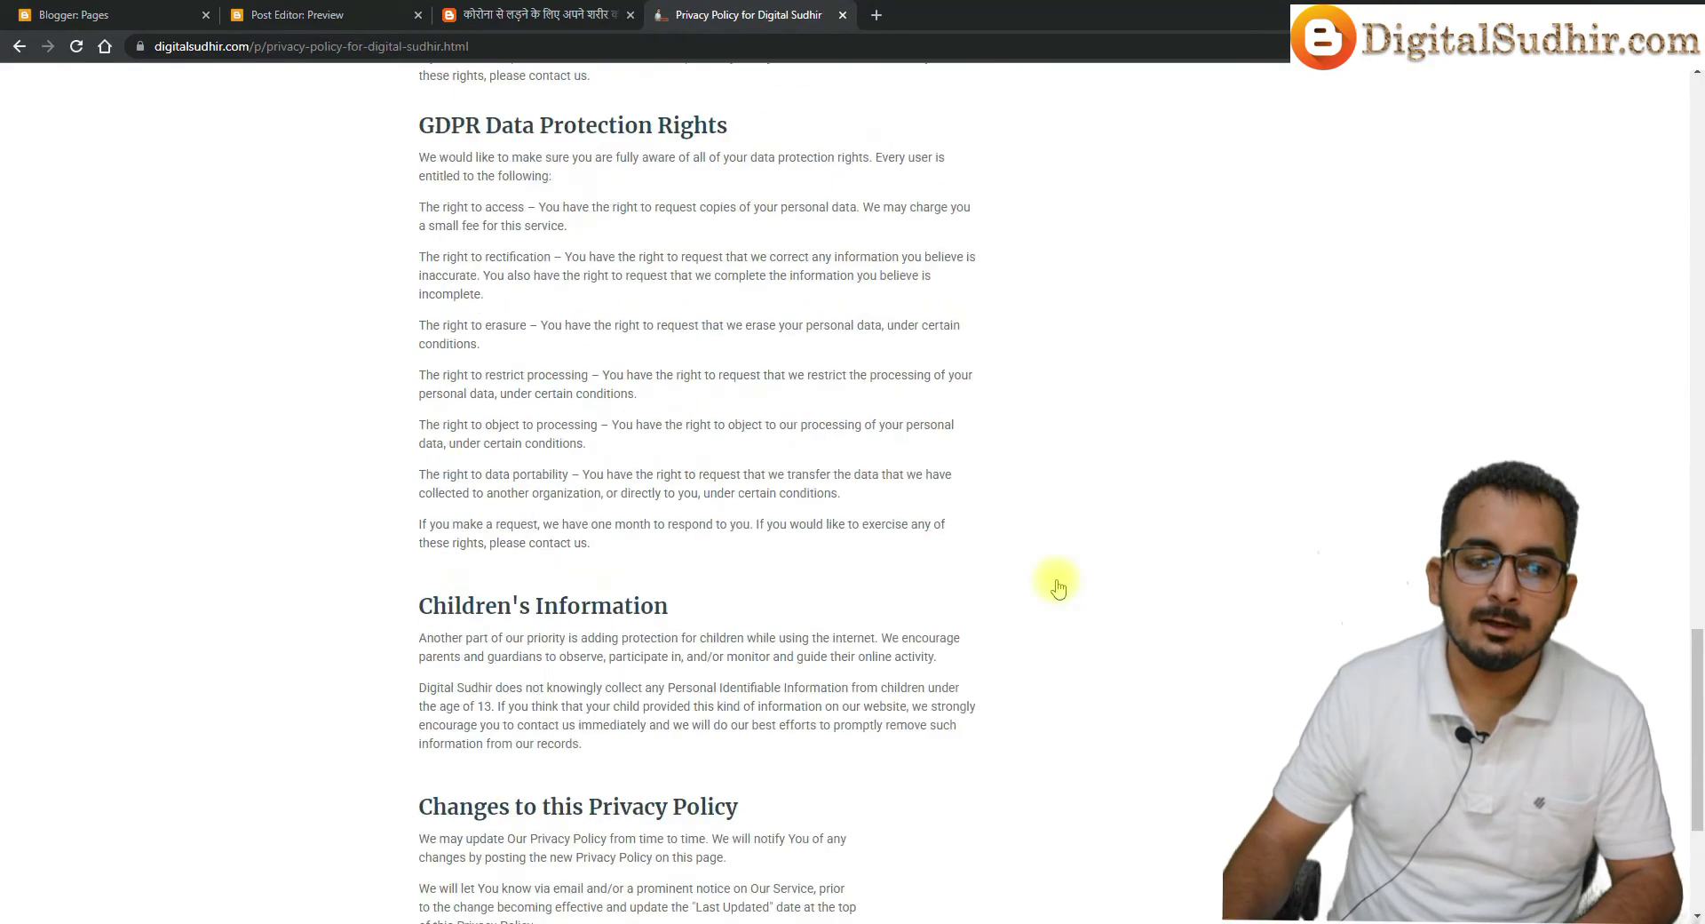
{"action": "left_click", "coordinate": [391, 12]}
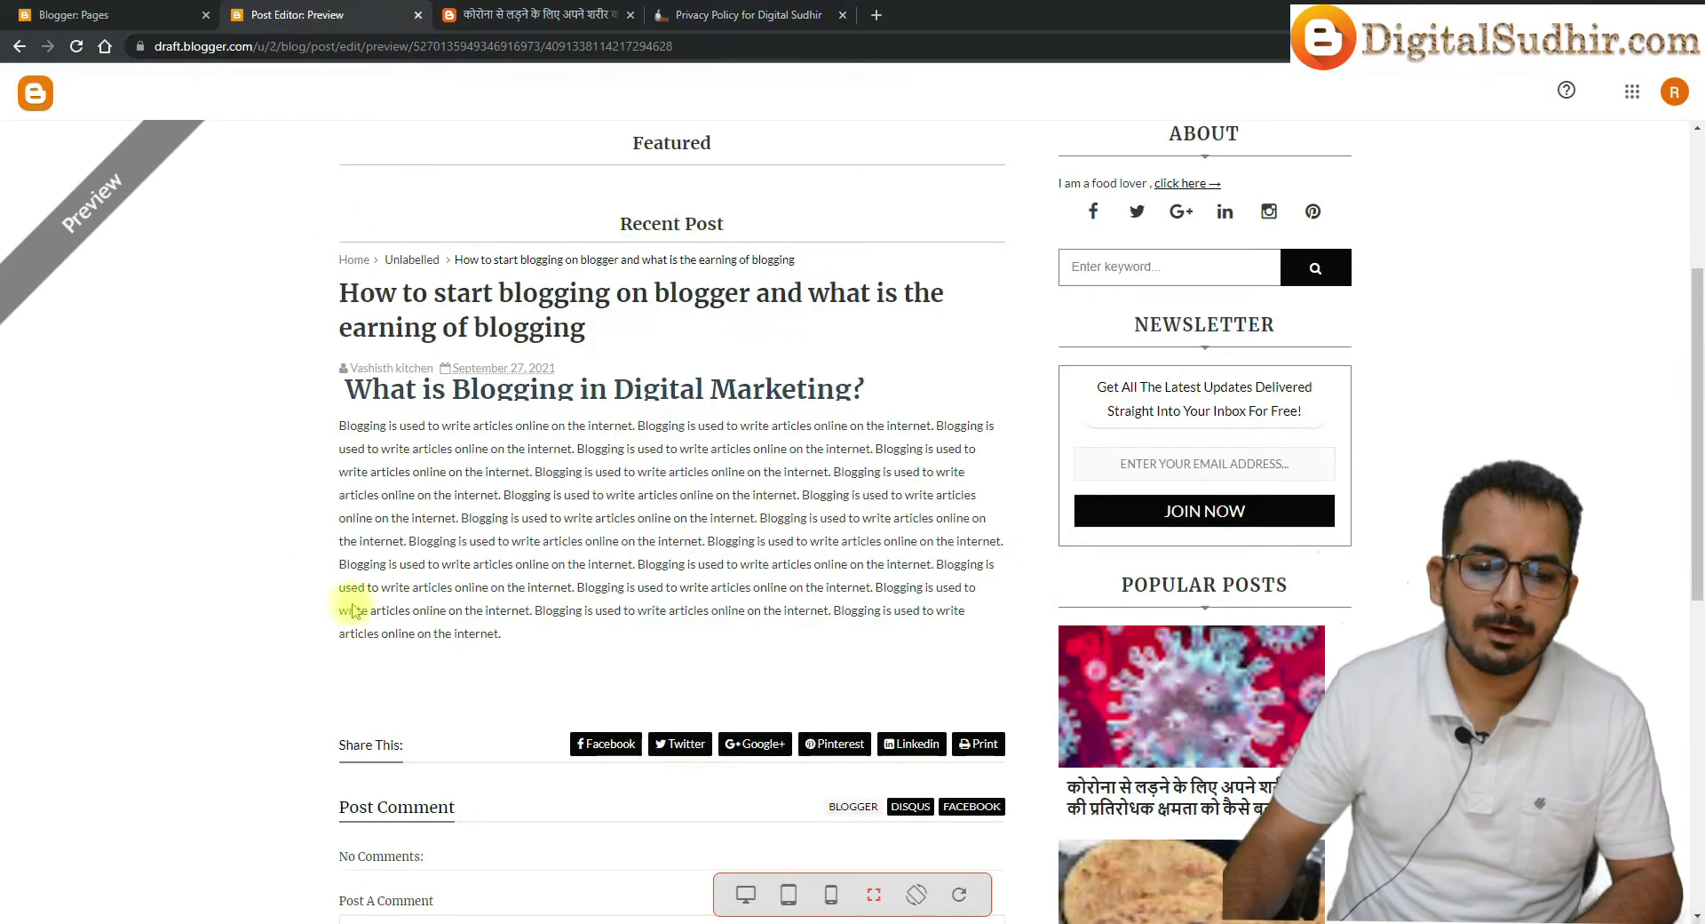
{"action": "left_click", "coordinate": [98, 12]}
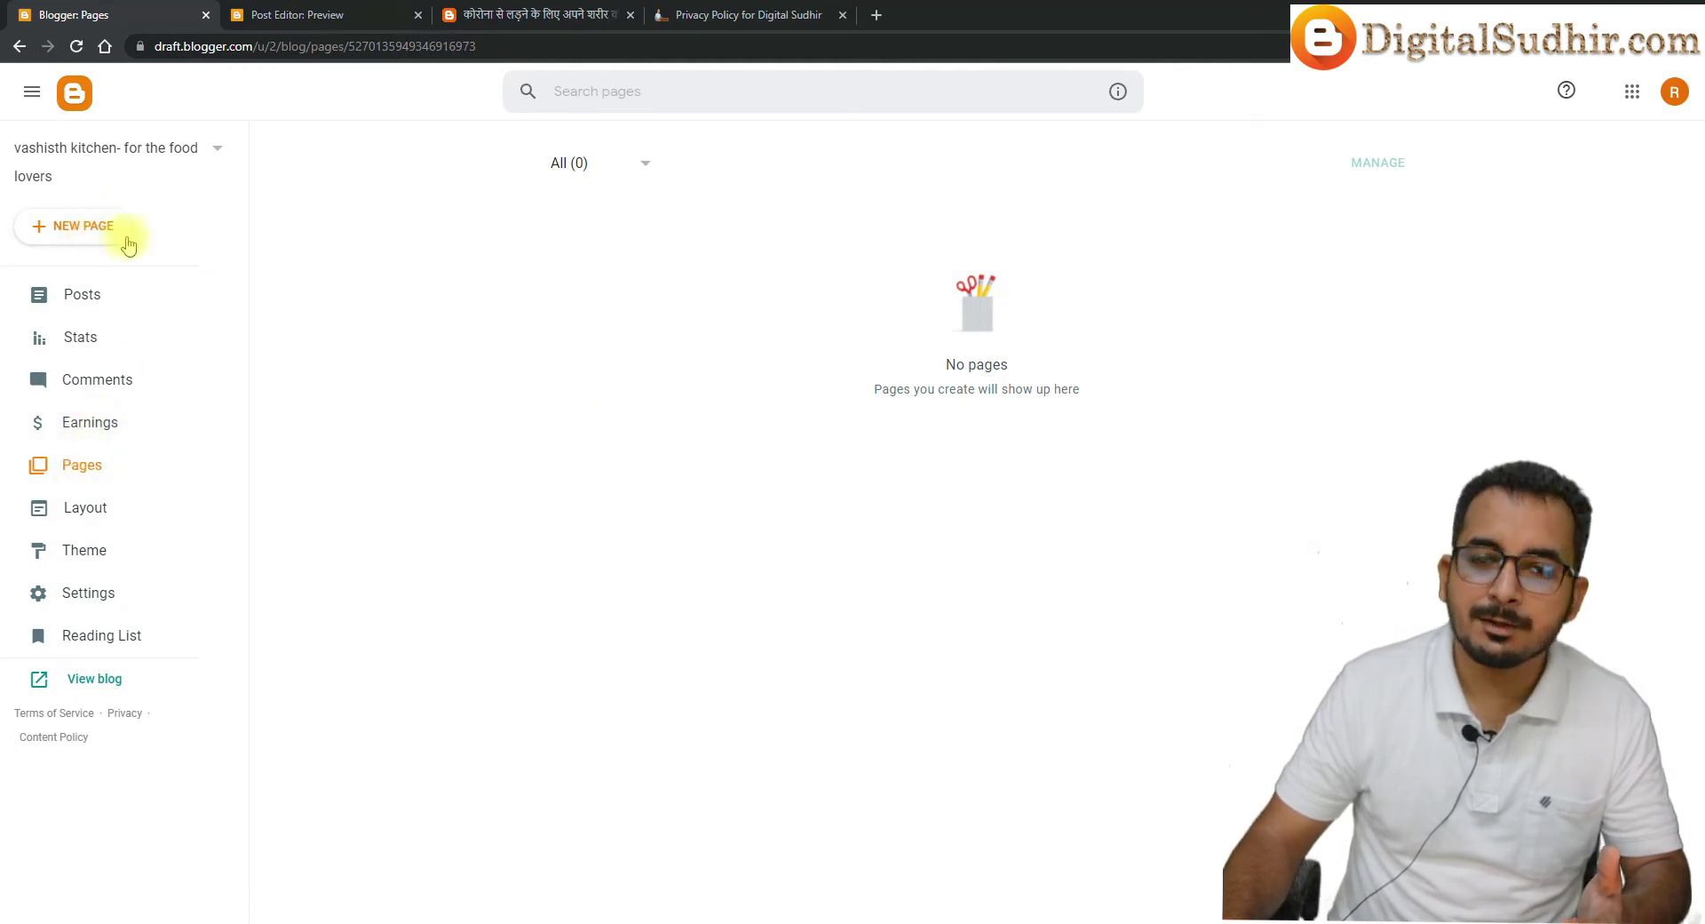
Open the blog's Layout section and close the browser tab holding the post preview
{"action": "left_click", "coordinate": [126, 508]}
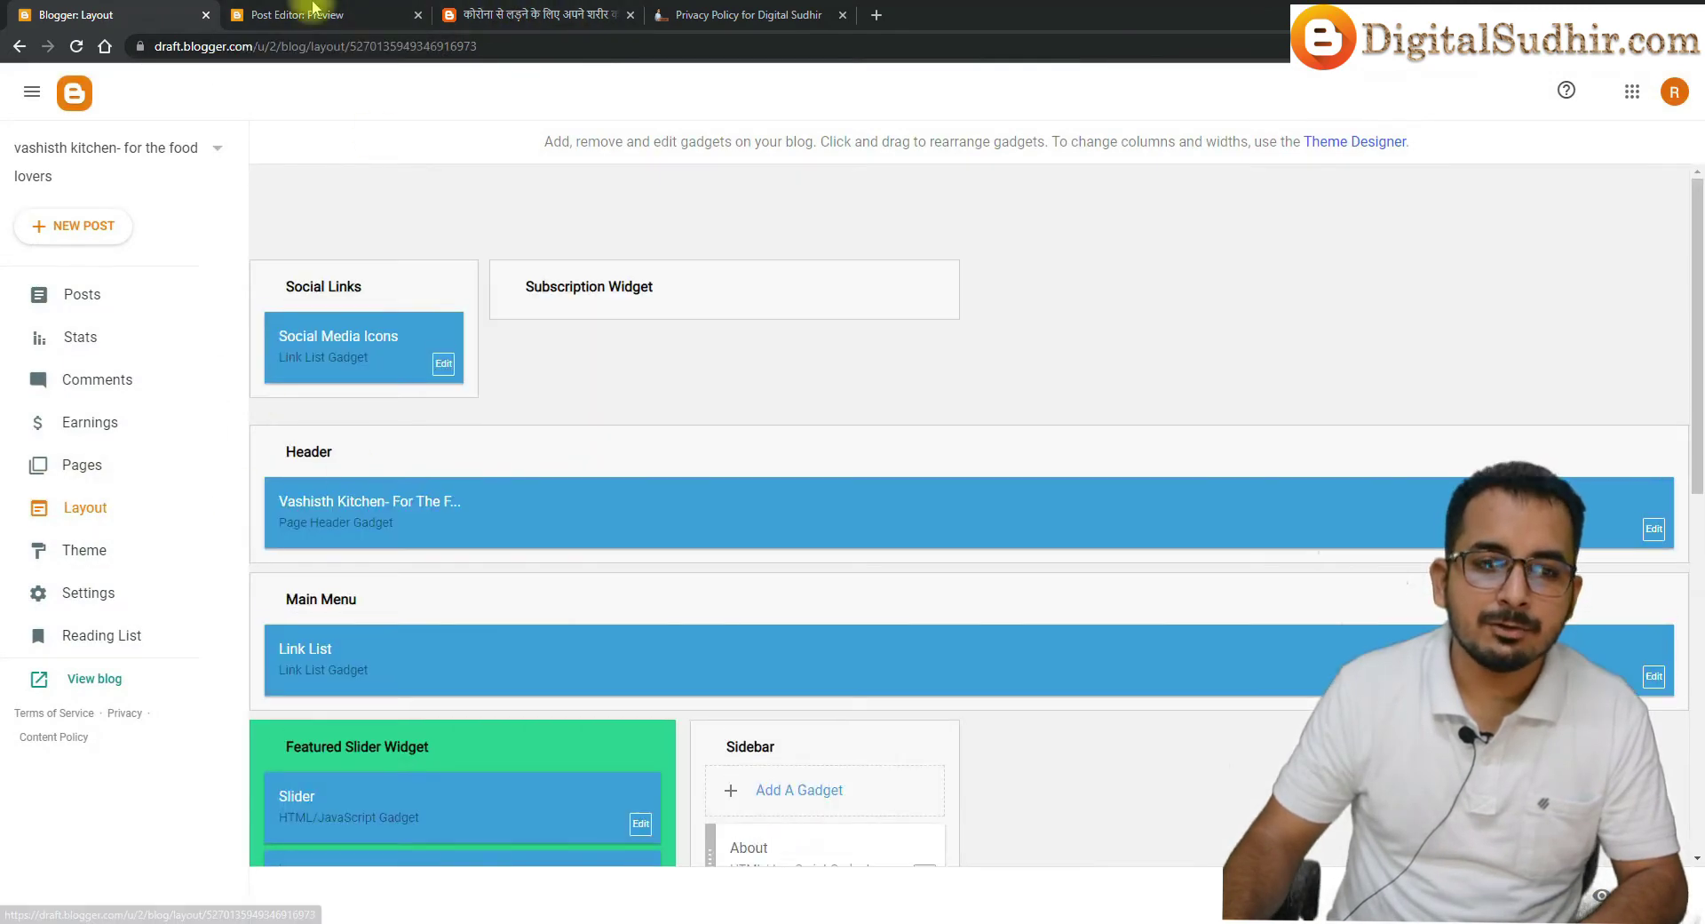
{"action": "left_click", "coordinate": [310, 14]}
{"action": "left_click", "coordinate": [453, 14]}
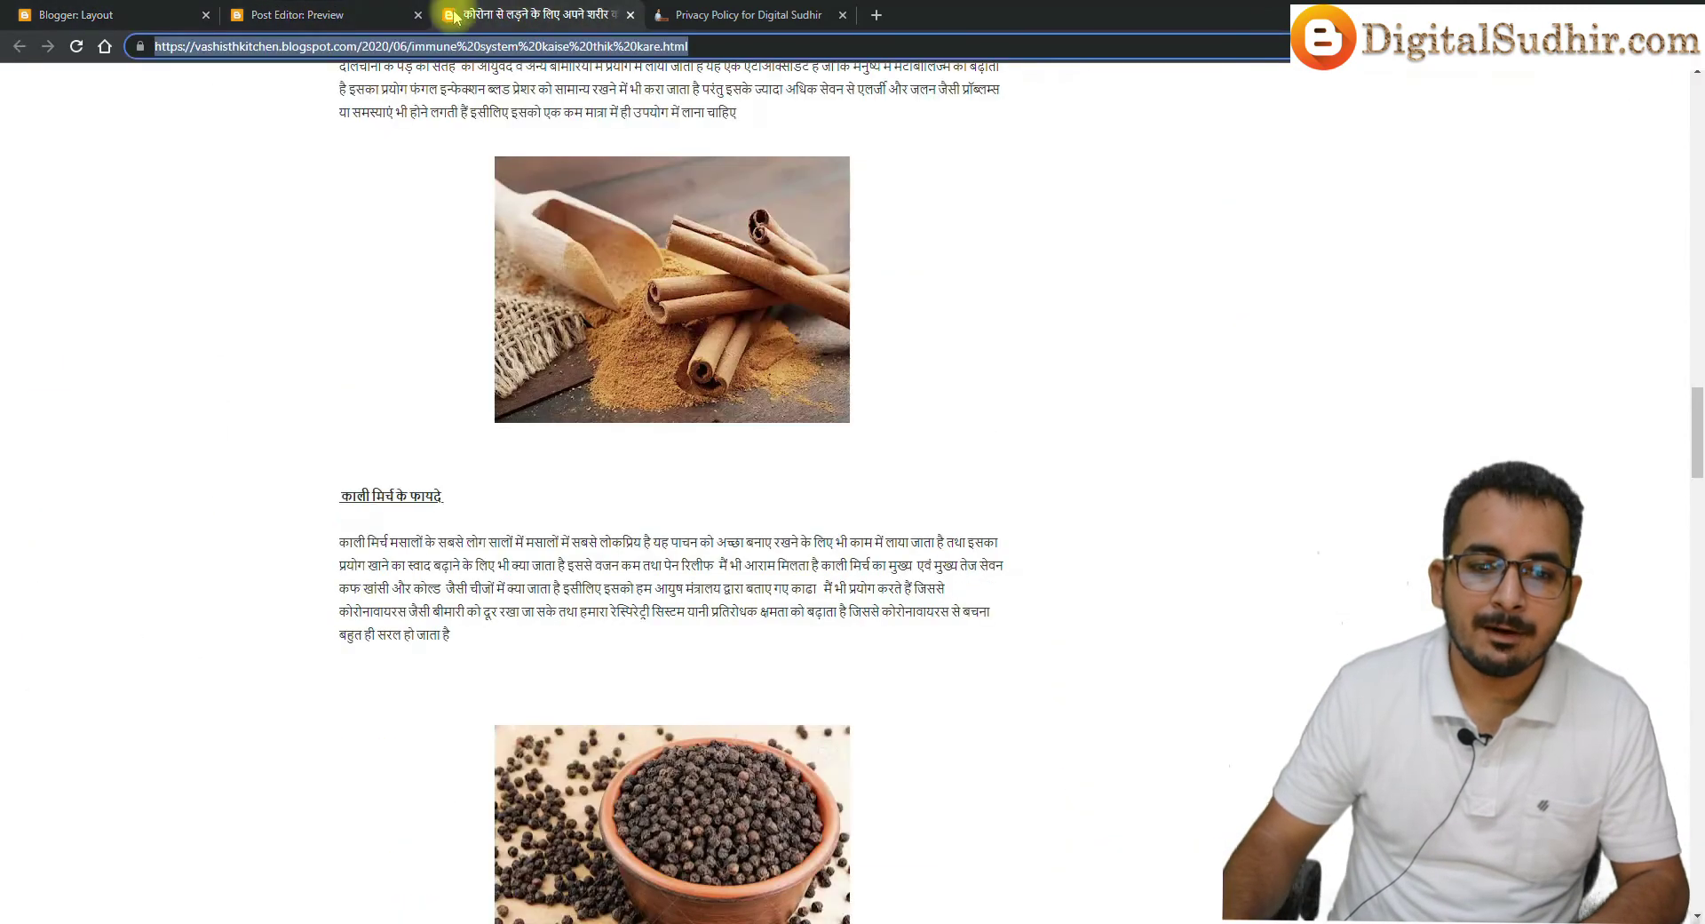
{"action": "left_click", "coordinate": [418, 15]}
Go from the immune system article on the live blog to the blog's home page
{"action": "scroll", "coordinate": [544, 404], "scroll_direction": "up", "scroll_amount": 15}
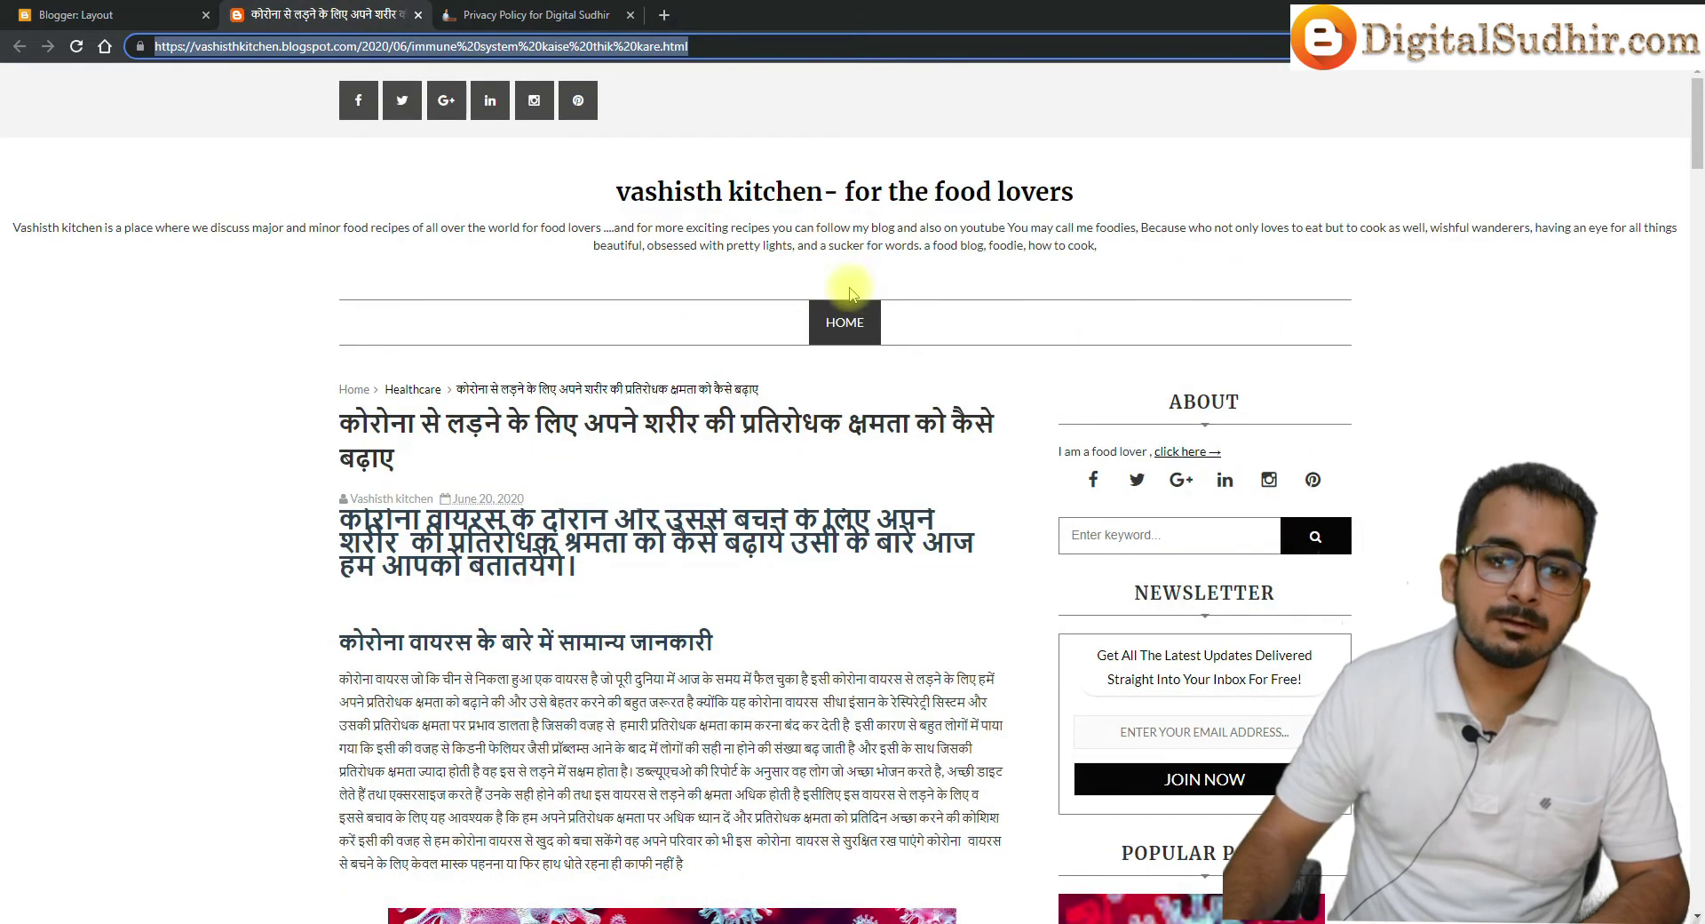
{"action": "left_click", "coordinate": [593, 194]}
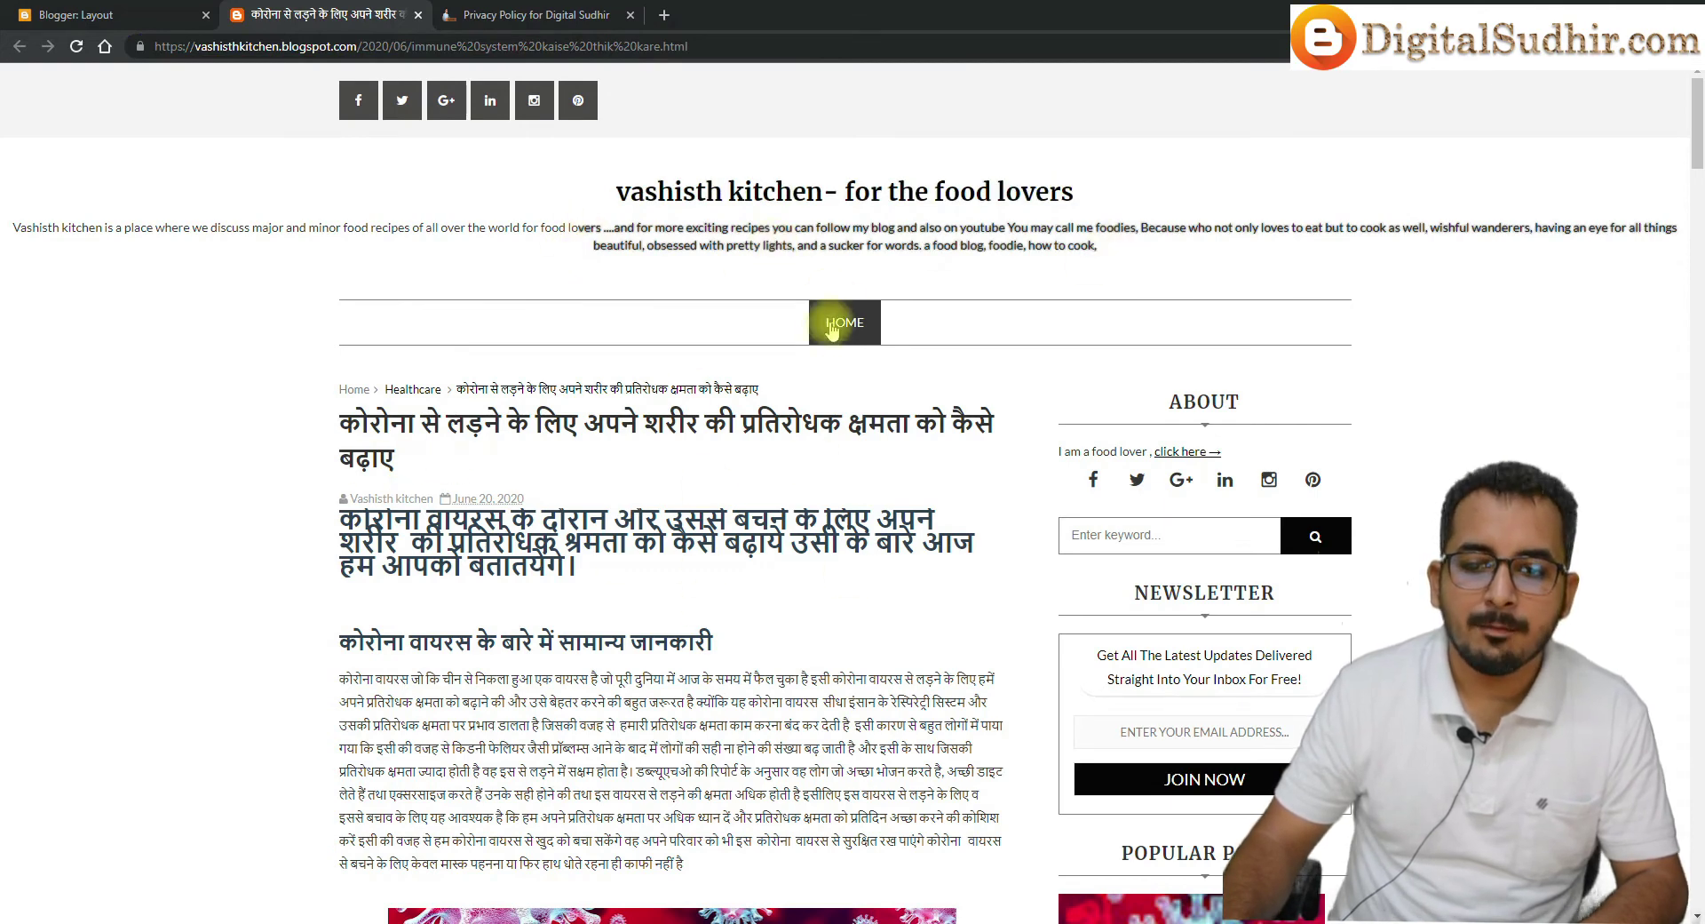
{"action": "left_click", "coordinate": [831, 324]}
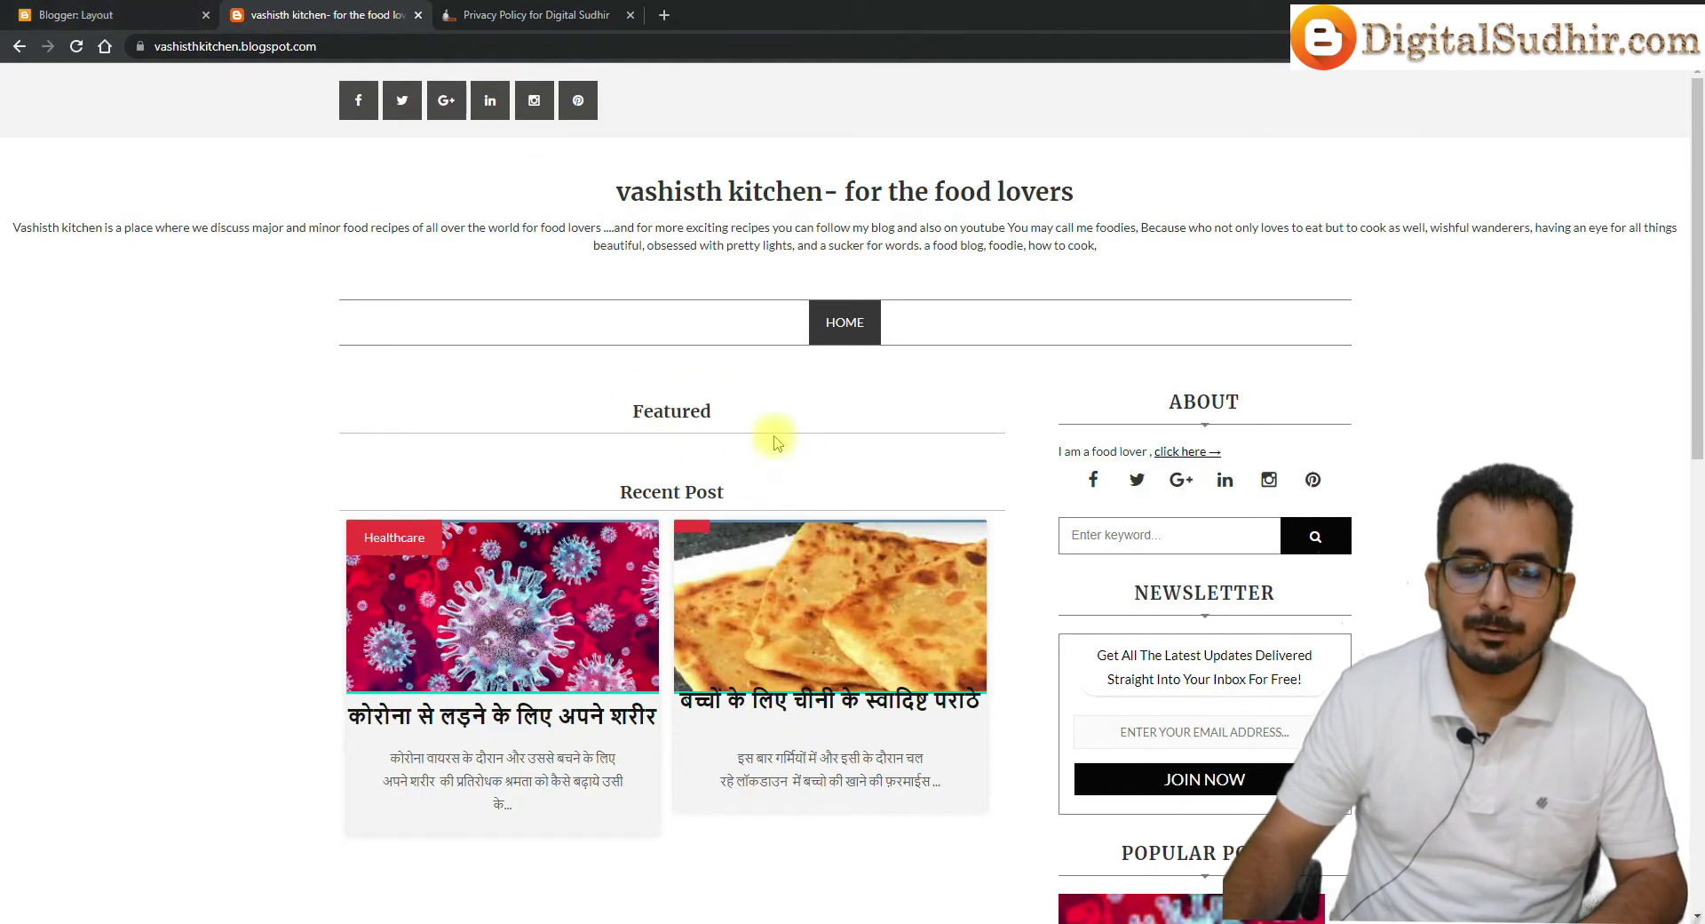
Compare the Social Media Icons gadget in the layout with the live blog's icon row and test the Facebook icon
{"action": "left_click", "coordinate": [101, 10]}
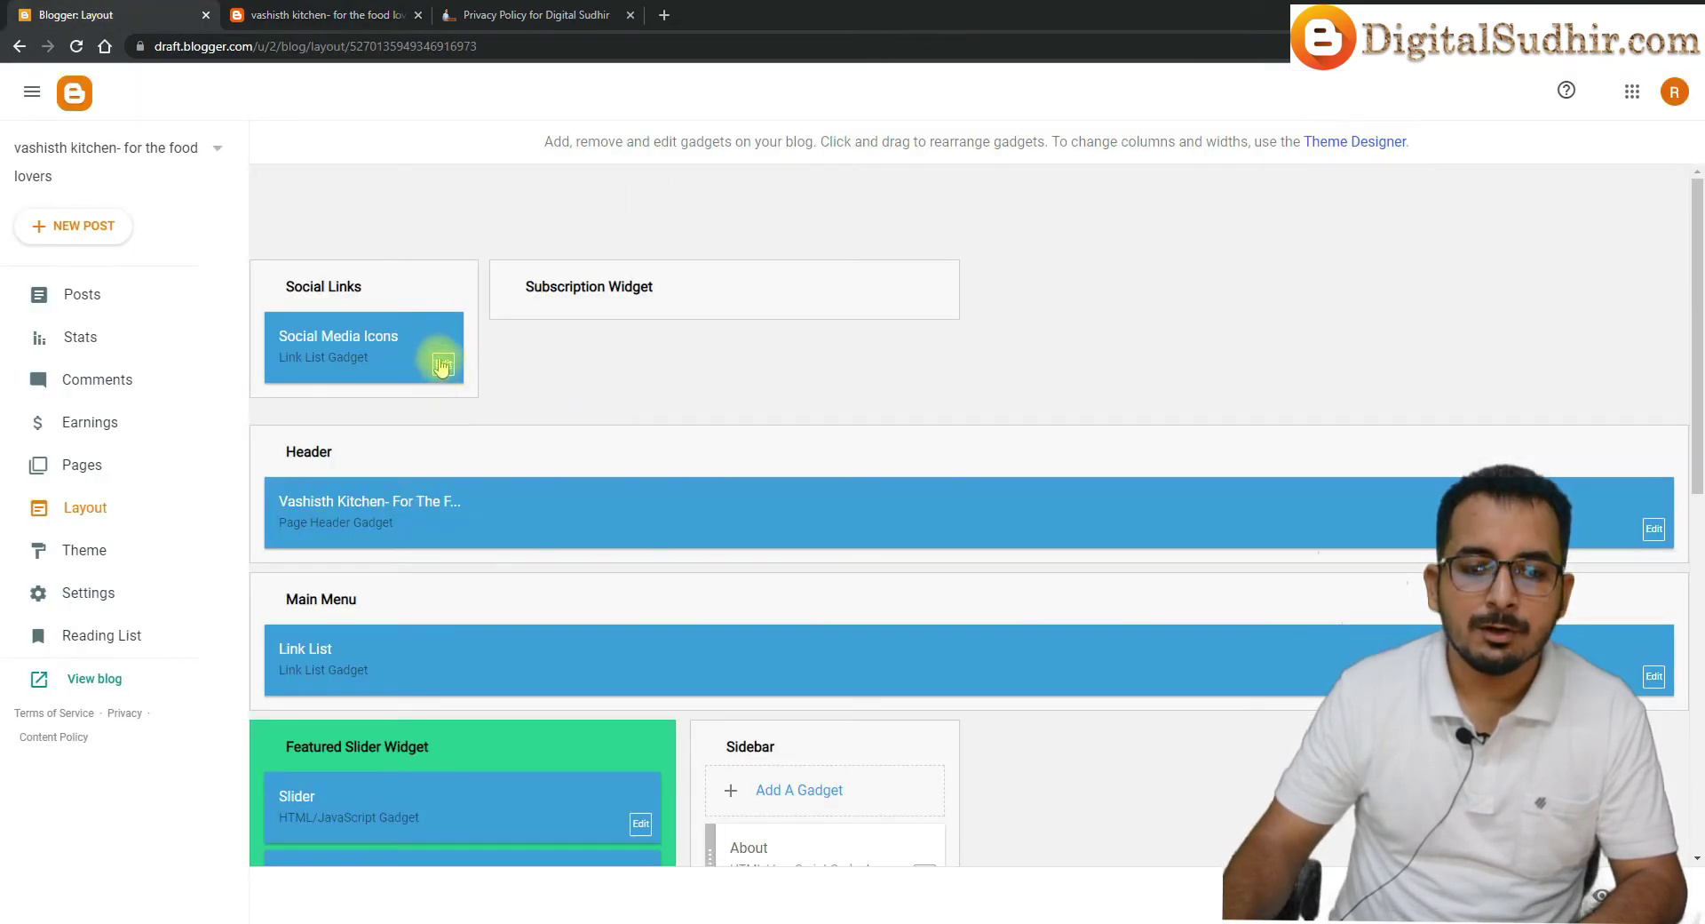
{"action": "left_click", "coordinate": [425, 9]}
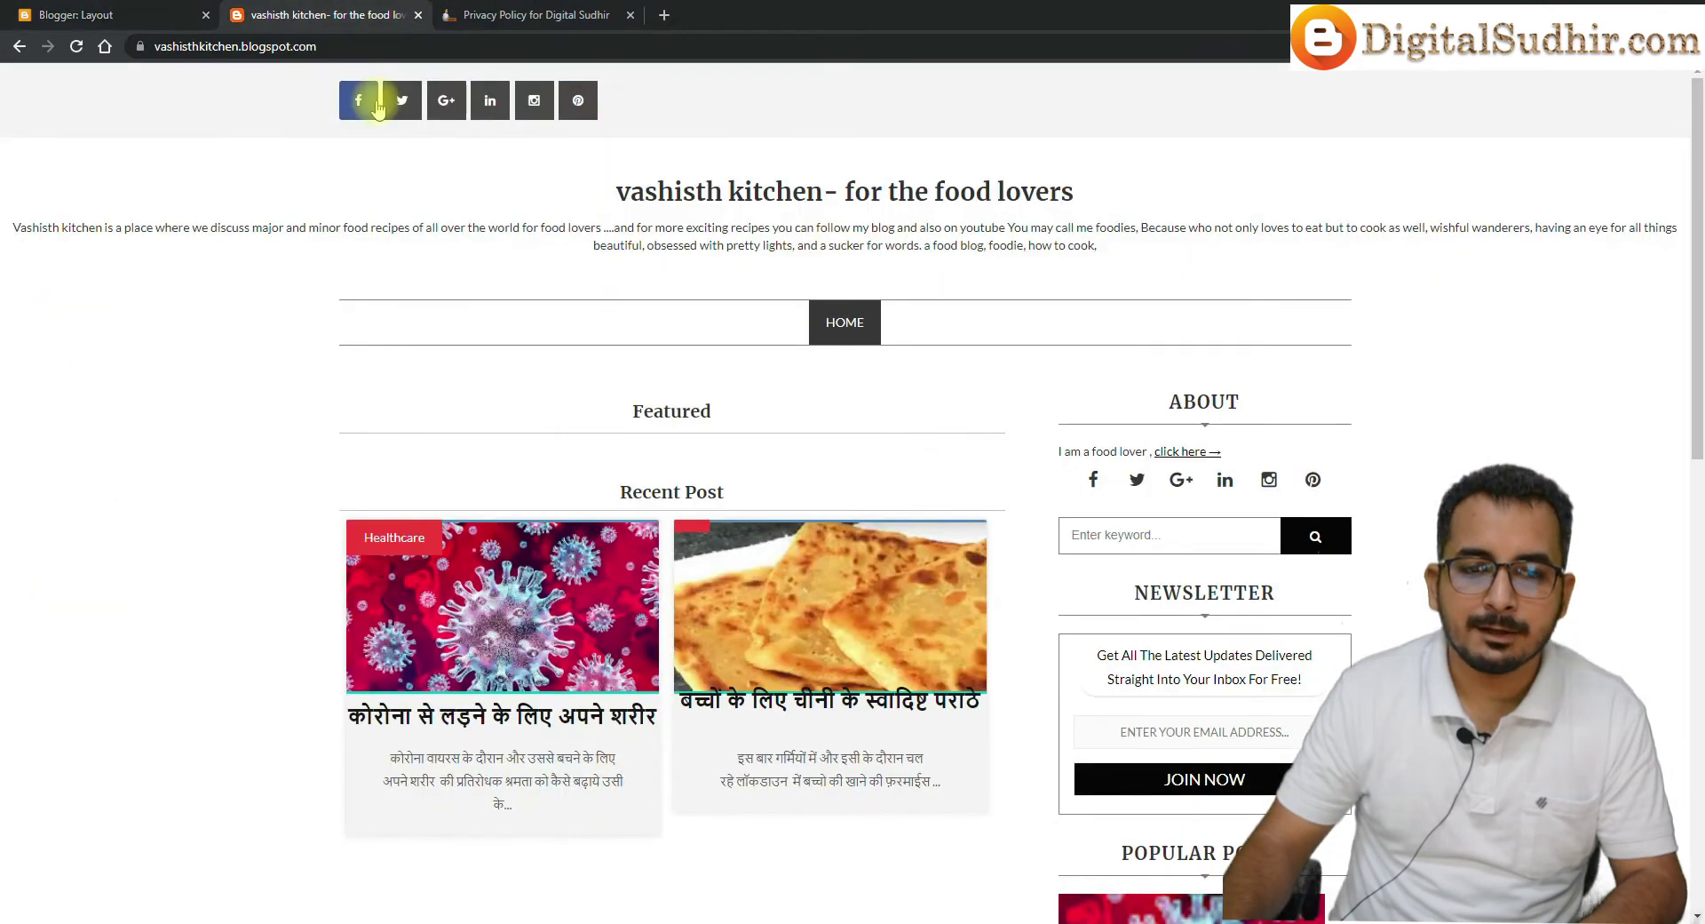
{"action": "left_click", "coordinate": [372, 106]}
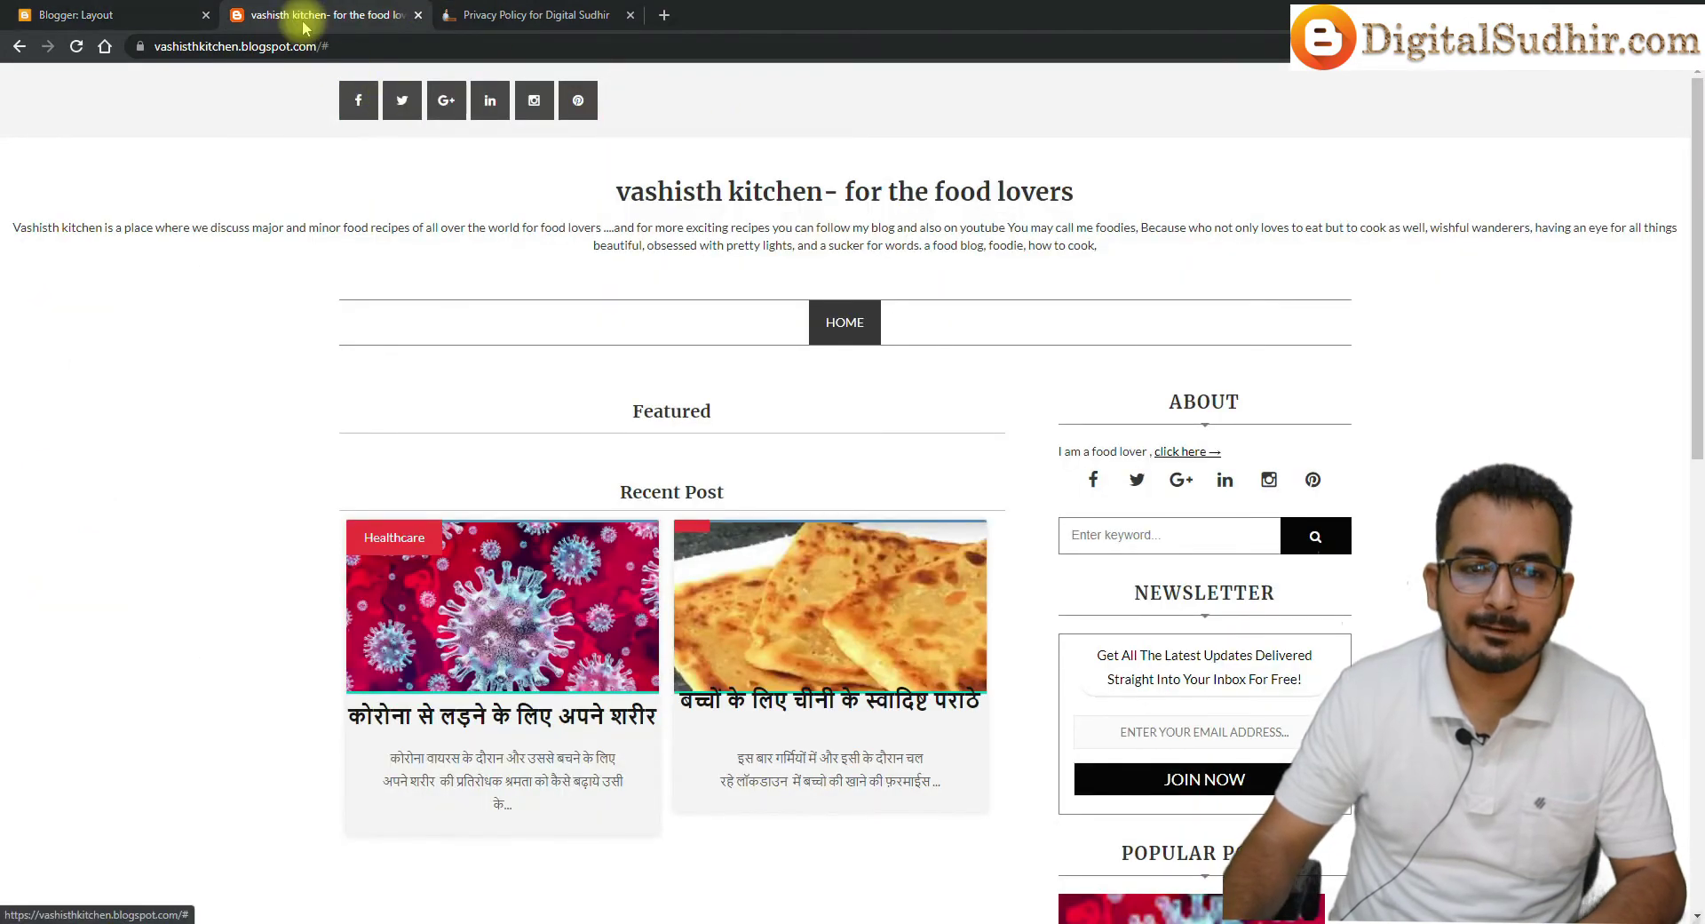
{"action": "left_click", "coordinate": [79, 9]}
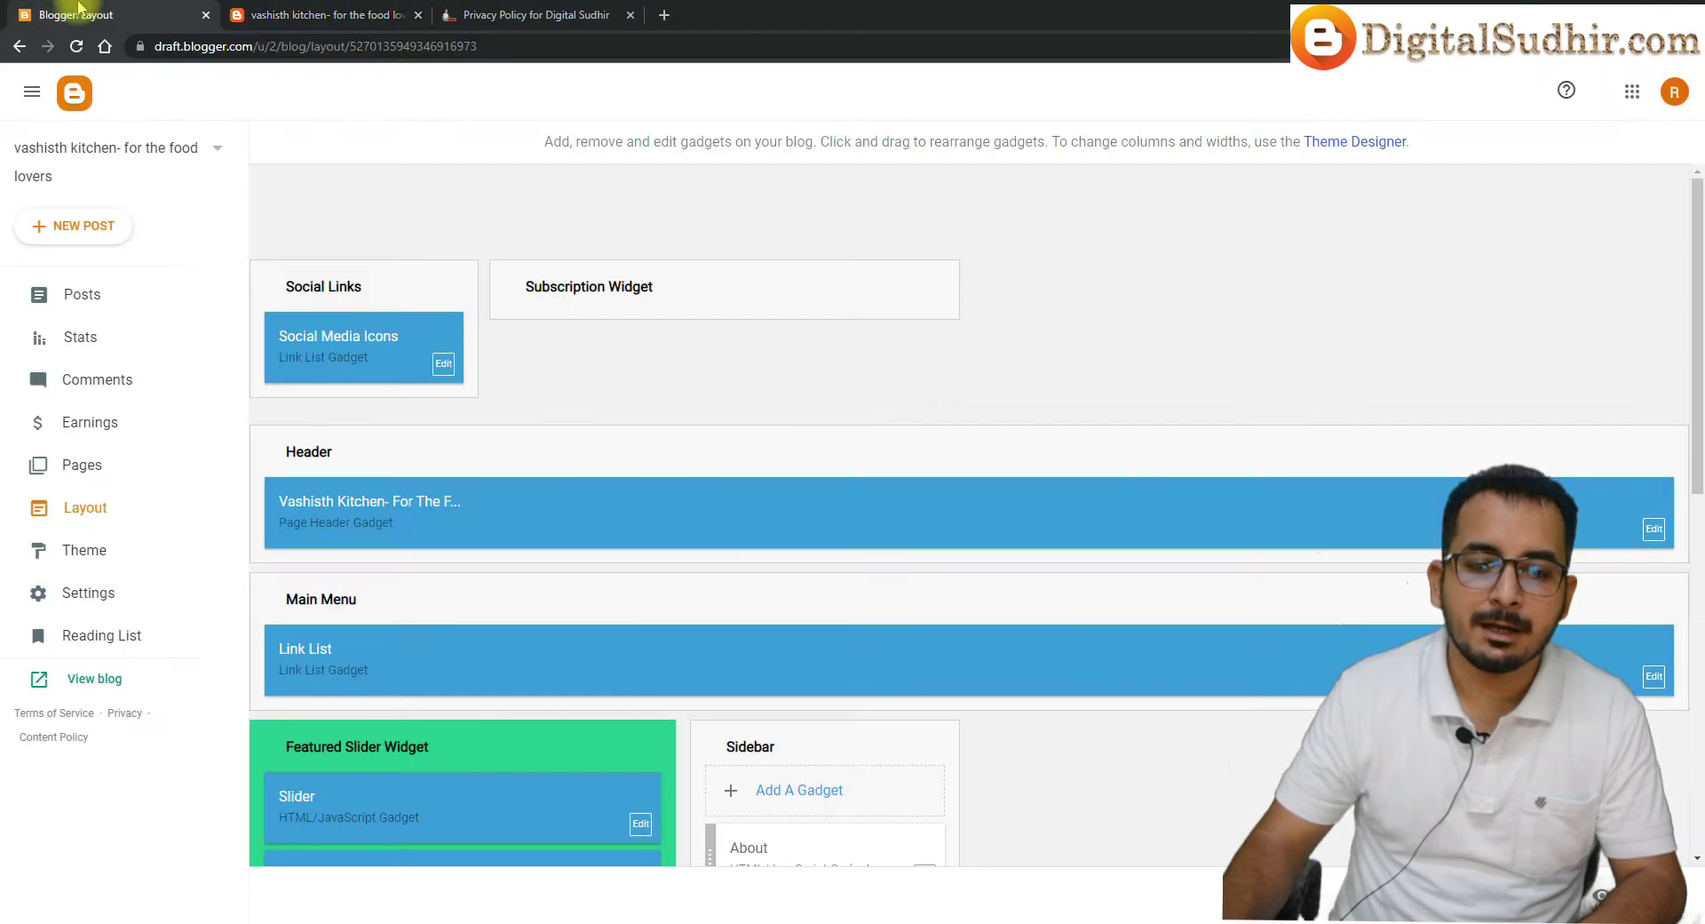
Set the facebook link's site URL in the Social Media Icons gadget to the example site's Privacy Policy page address and save the gadget
{"action": "left_click", "coordinate": [444, 366]}
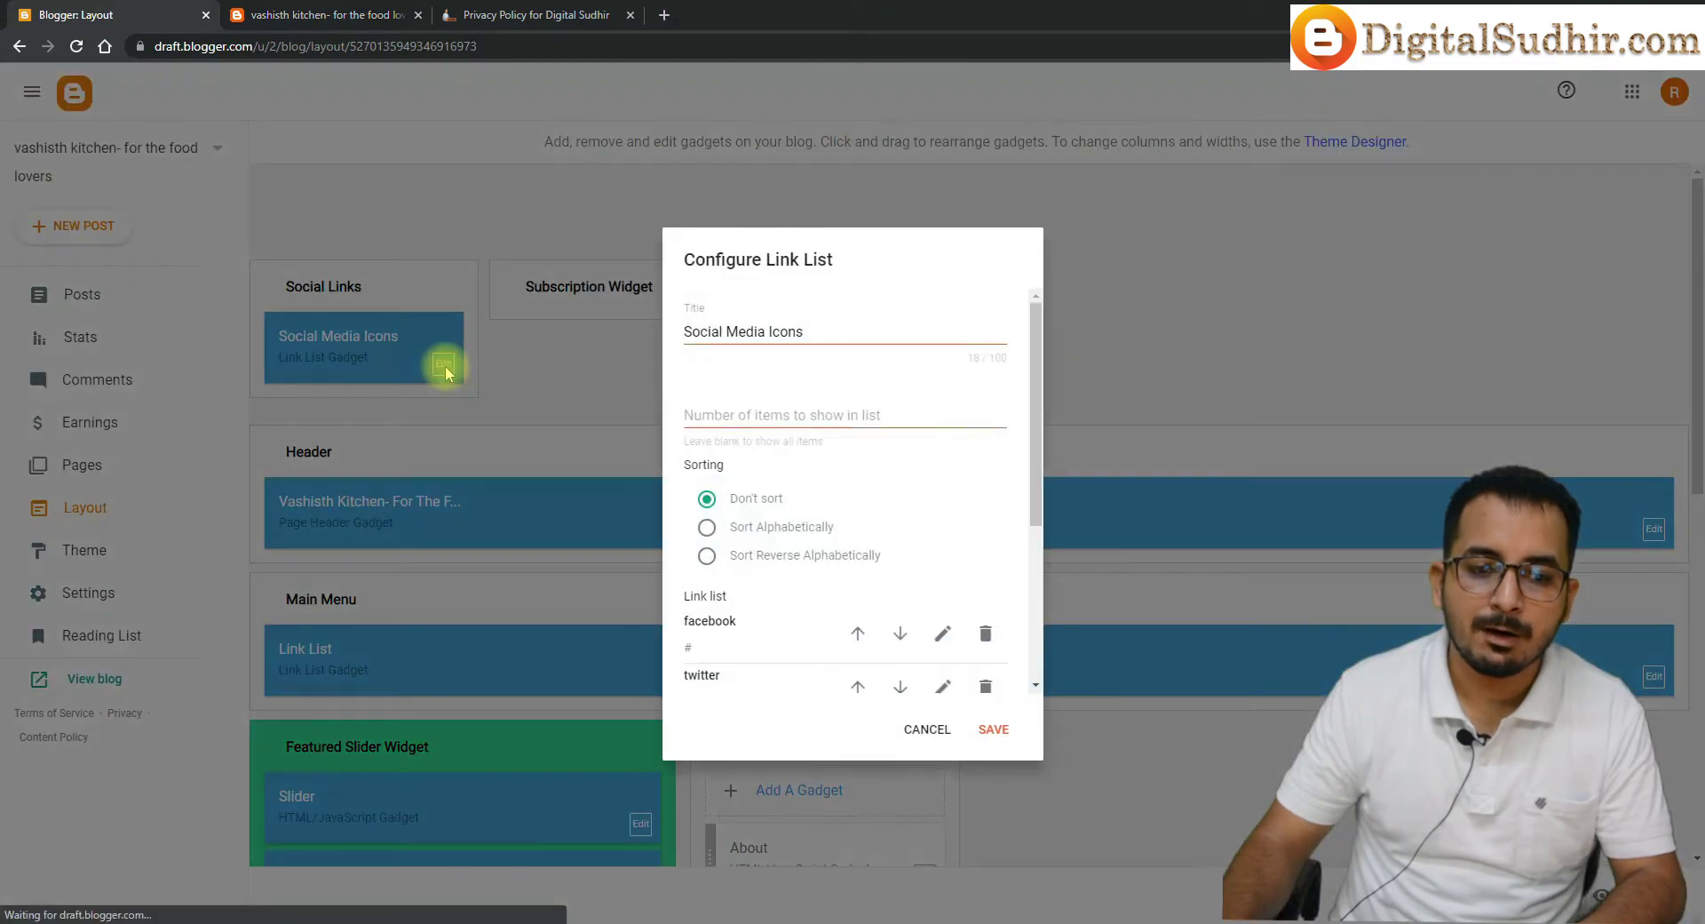
{"action": "triple_click", "coordinate": [692, 336]}
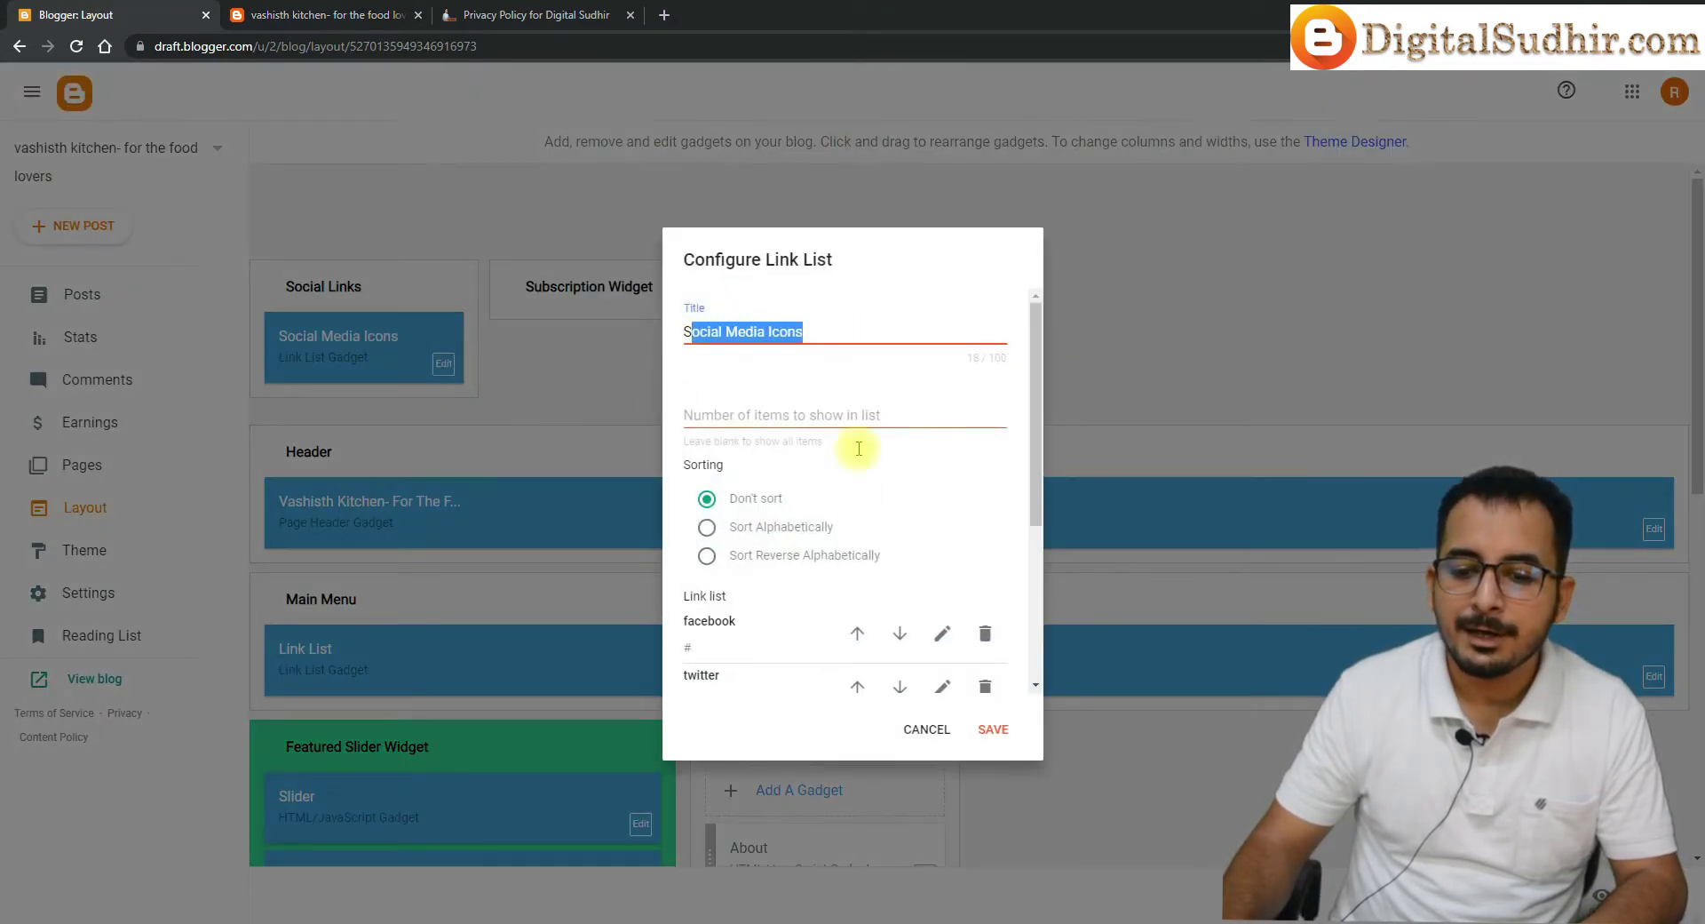
{"action": "scroll", "coordinate": [853, 470], "scroll_direction": "down", "scroll_amount": 3}
{"action": "left_click", "coordinate": [953, 358]}
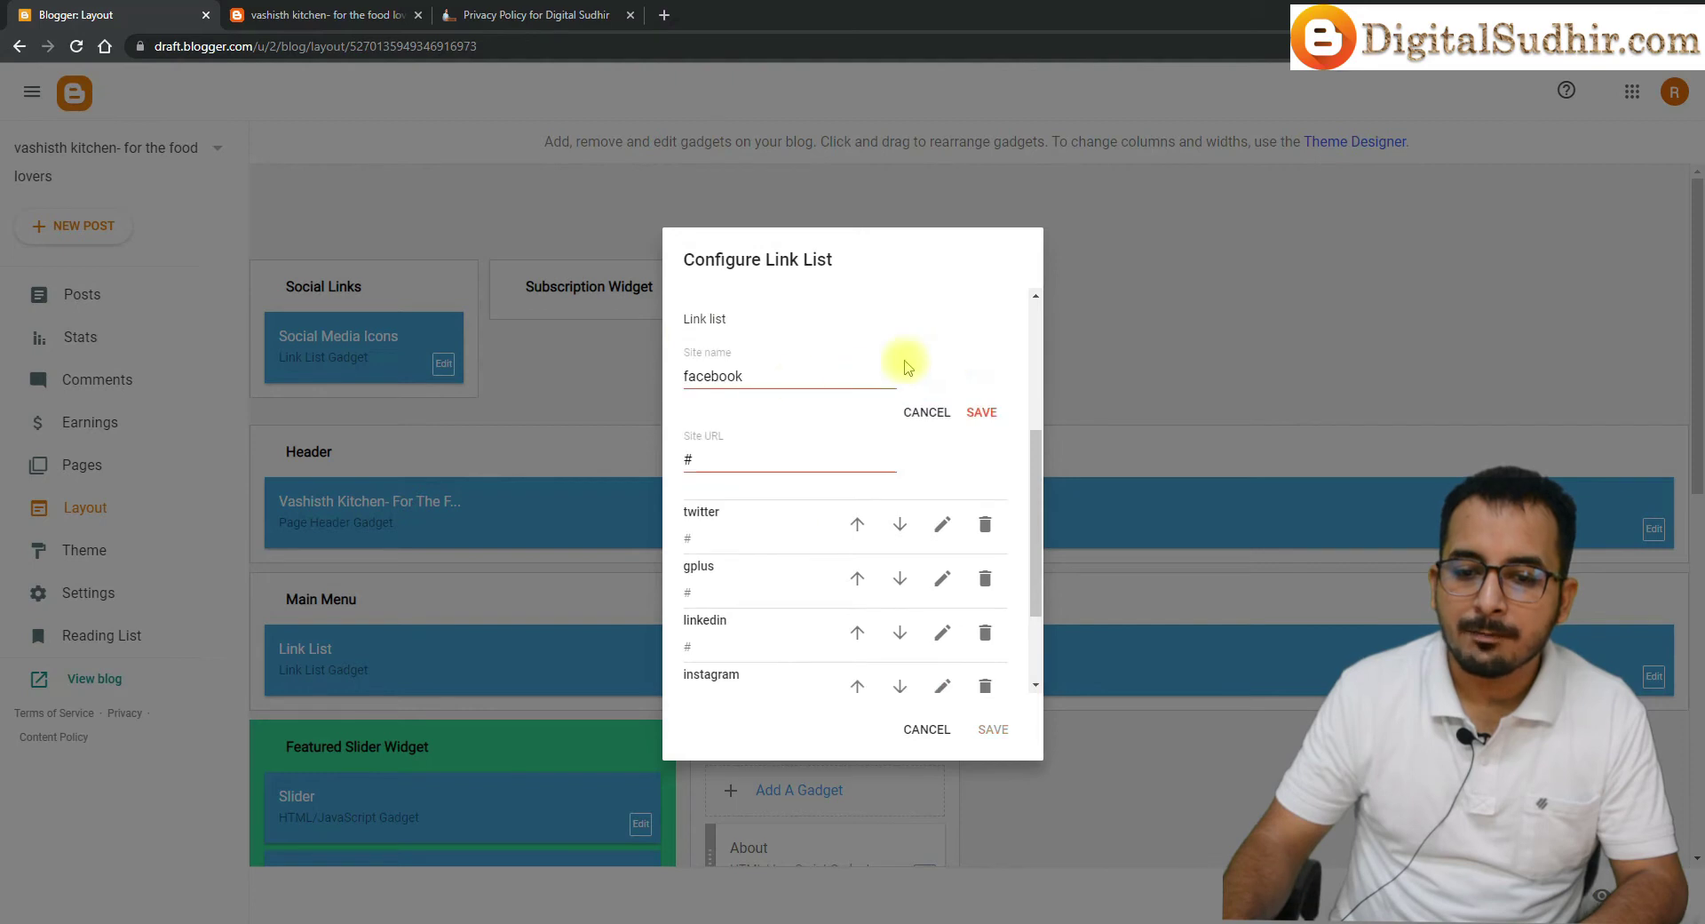
{"action": "left_click", "coordinate": [774, 465]}
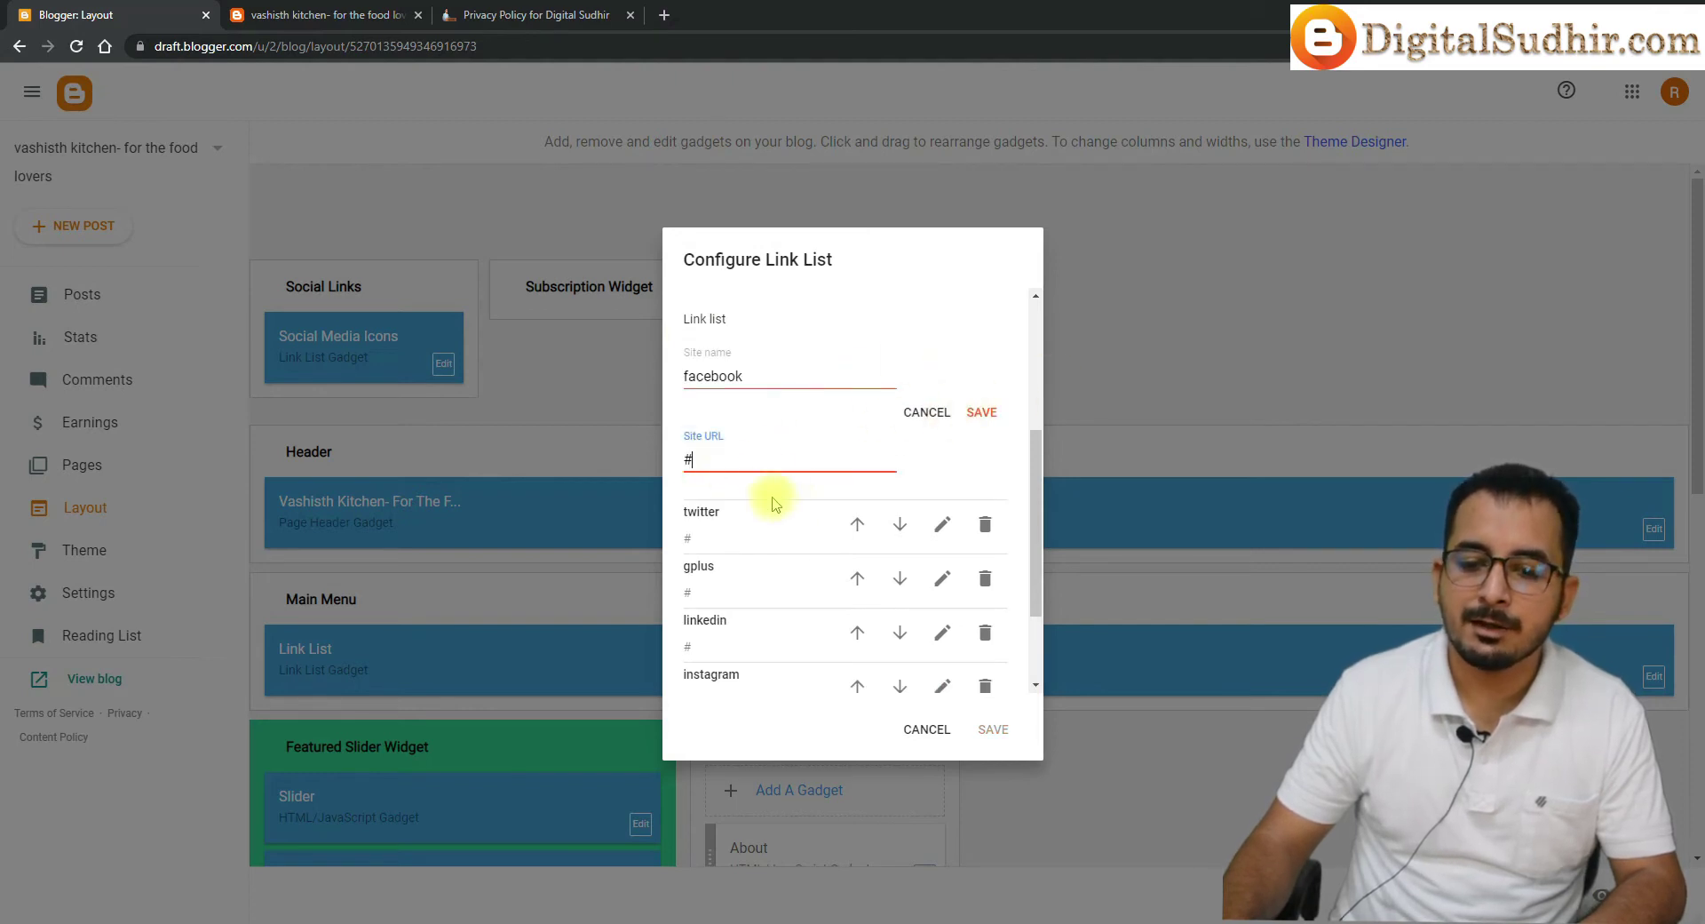
{"action": "left_click", "coordinate": [515, 15]}
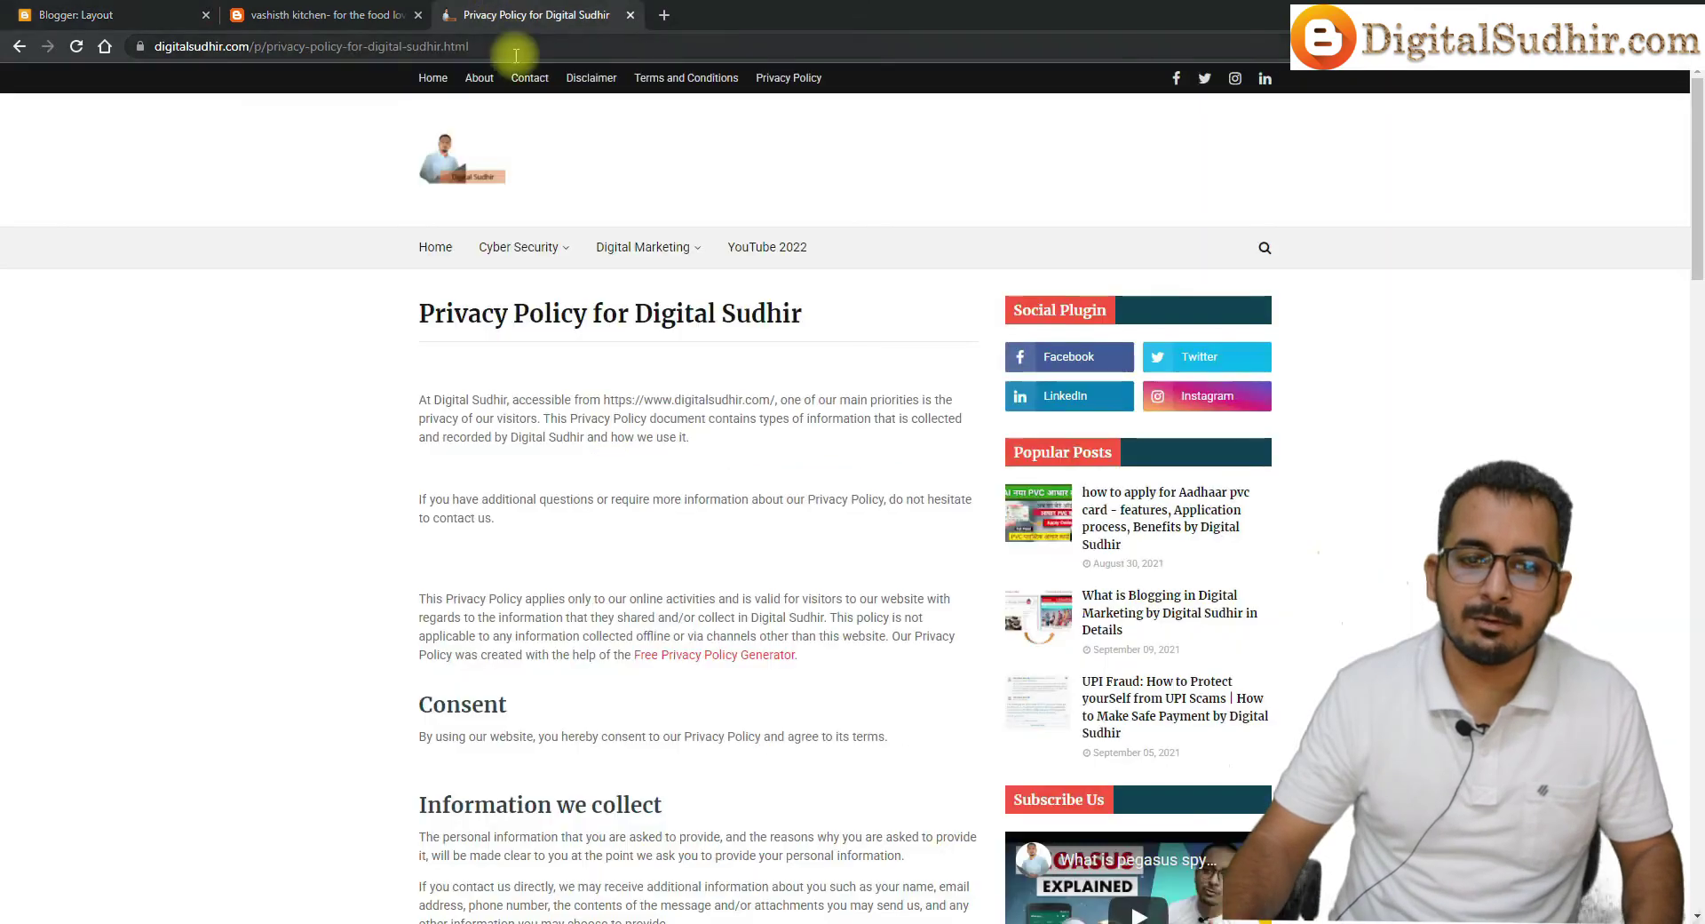
{"action": "left_click", "coordinate": [391, 15]}
{"action": "left_click", "coordinate": [26, 12]}
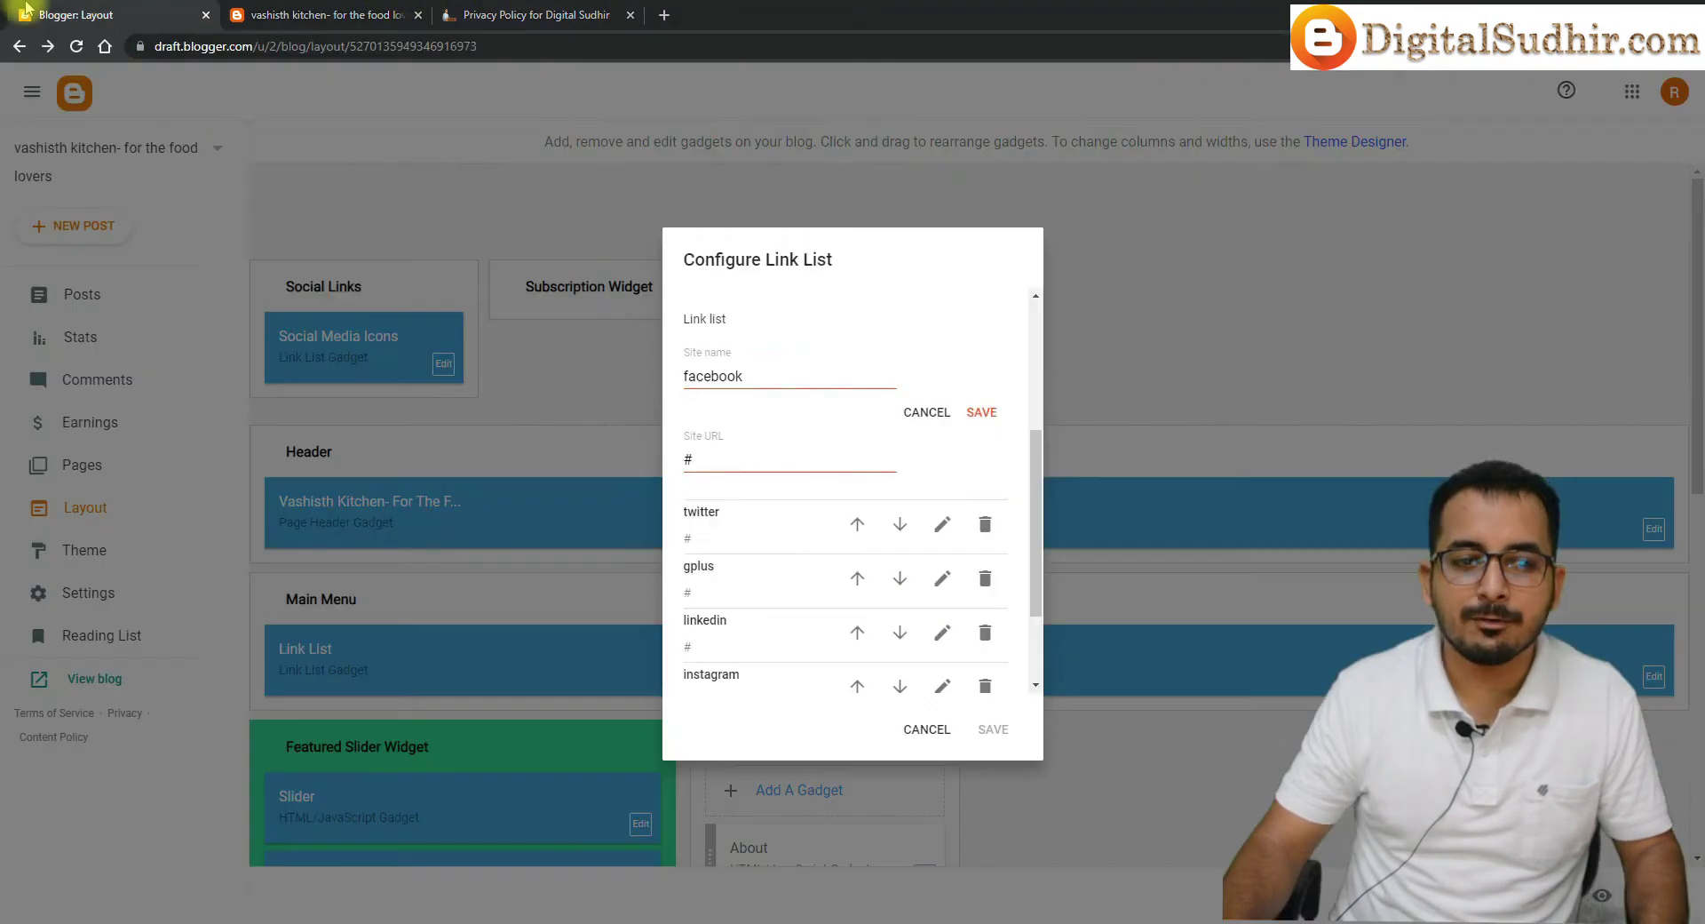
{"action": "left_click_drag", "start_coordinate": [720, 464], "coordinate": [658, 460]}
{"action": "key", "text": "ctrl+v"}
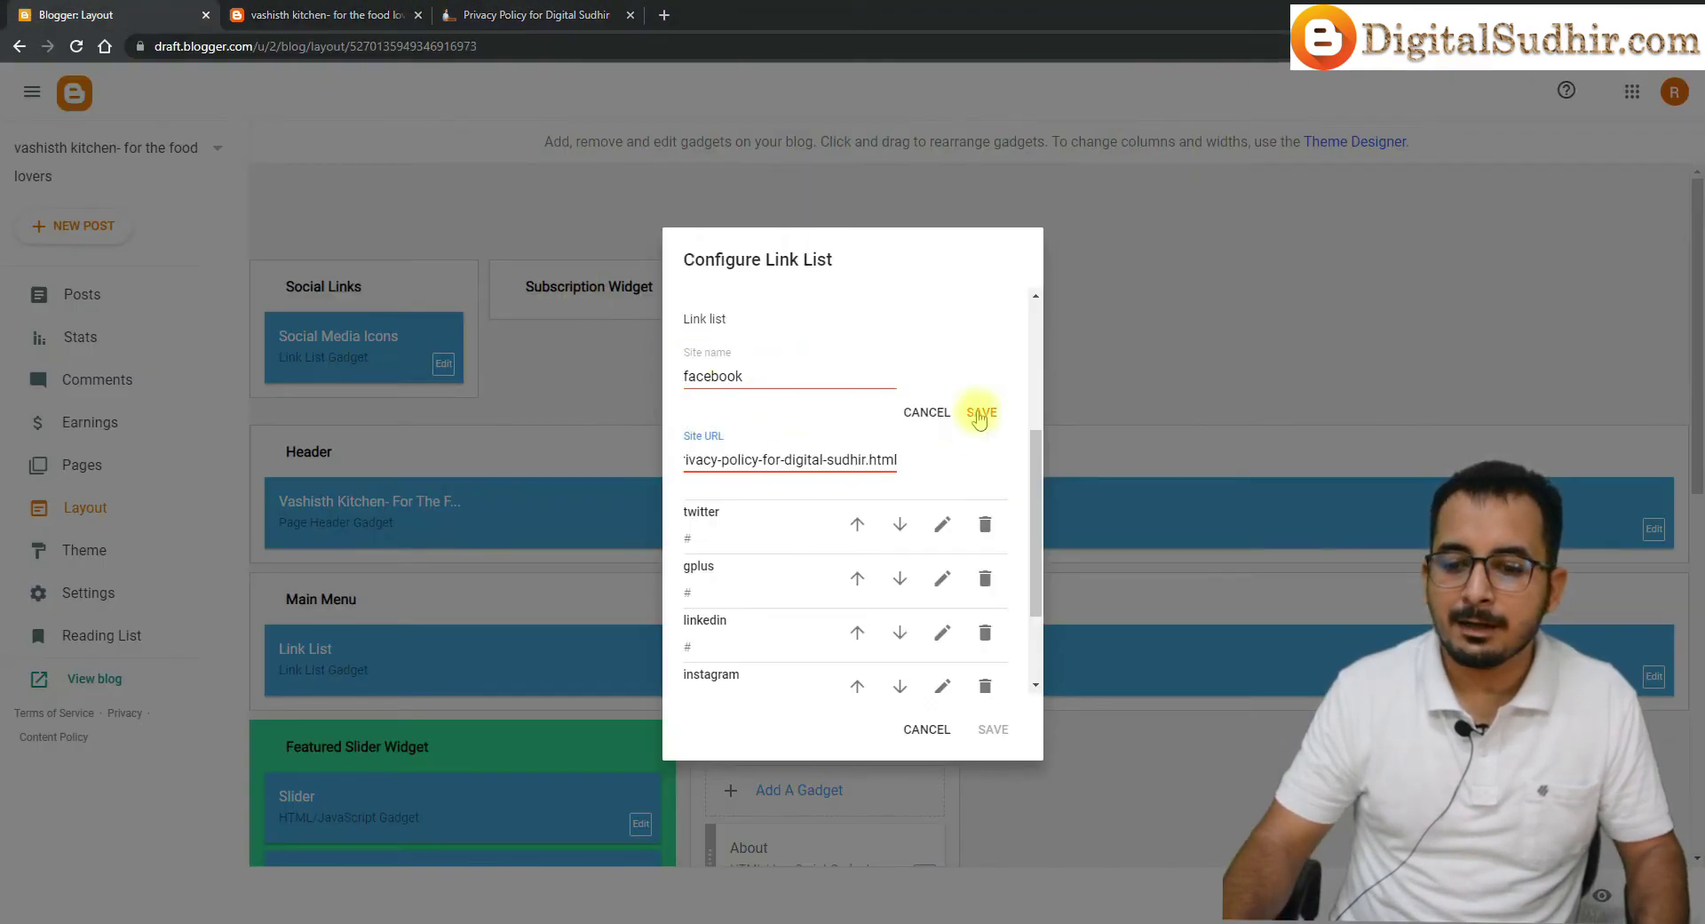
{"action": "left_click", "coordinate": [979, 416]}
{"action": "left_click", "coordinate": [1020, 727]}
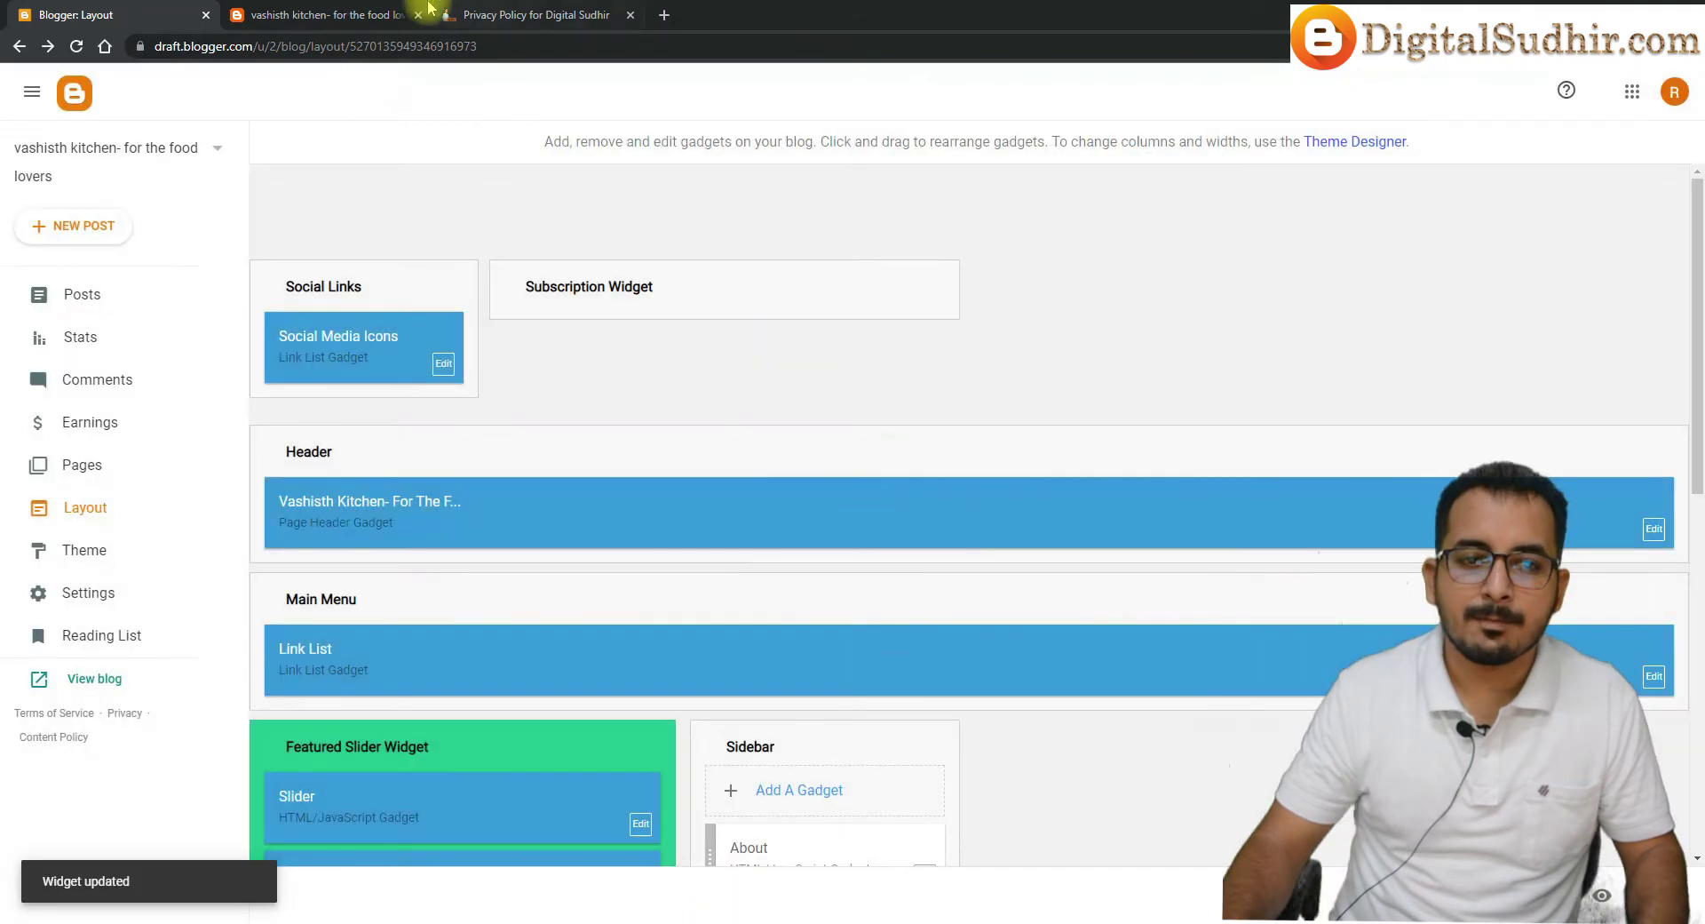
Test the Facebook icon on the reloaded live blog, go back to its home page and return to the layout
{"action": "left_click", "coordinate": [377, 10]}
{"action": "left_click", "coordinate": [125, 14]}
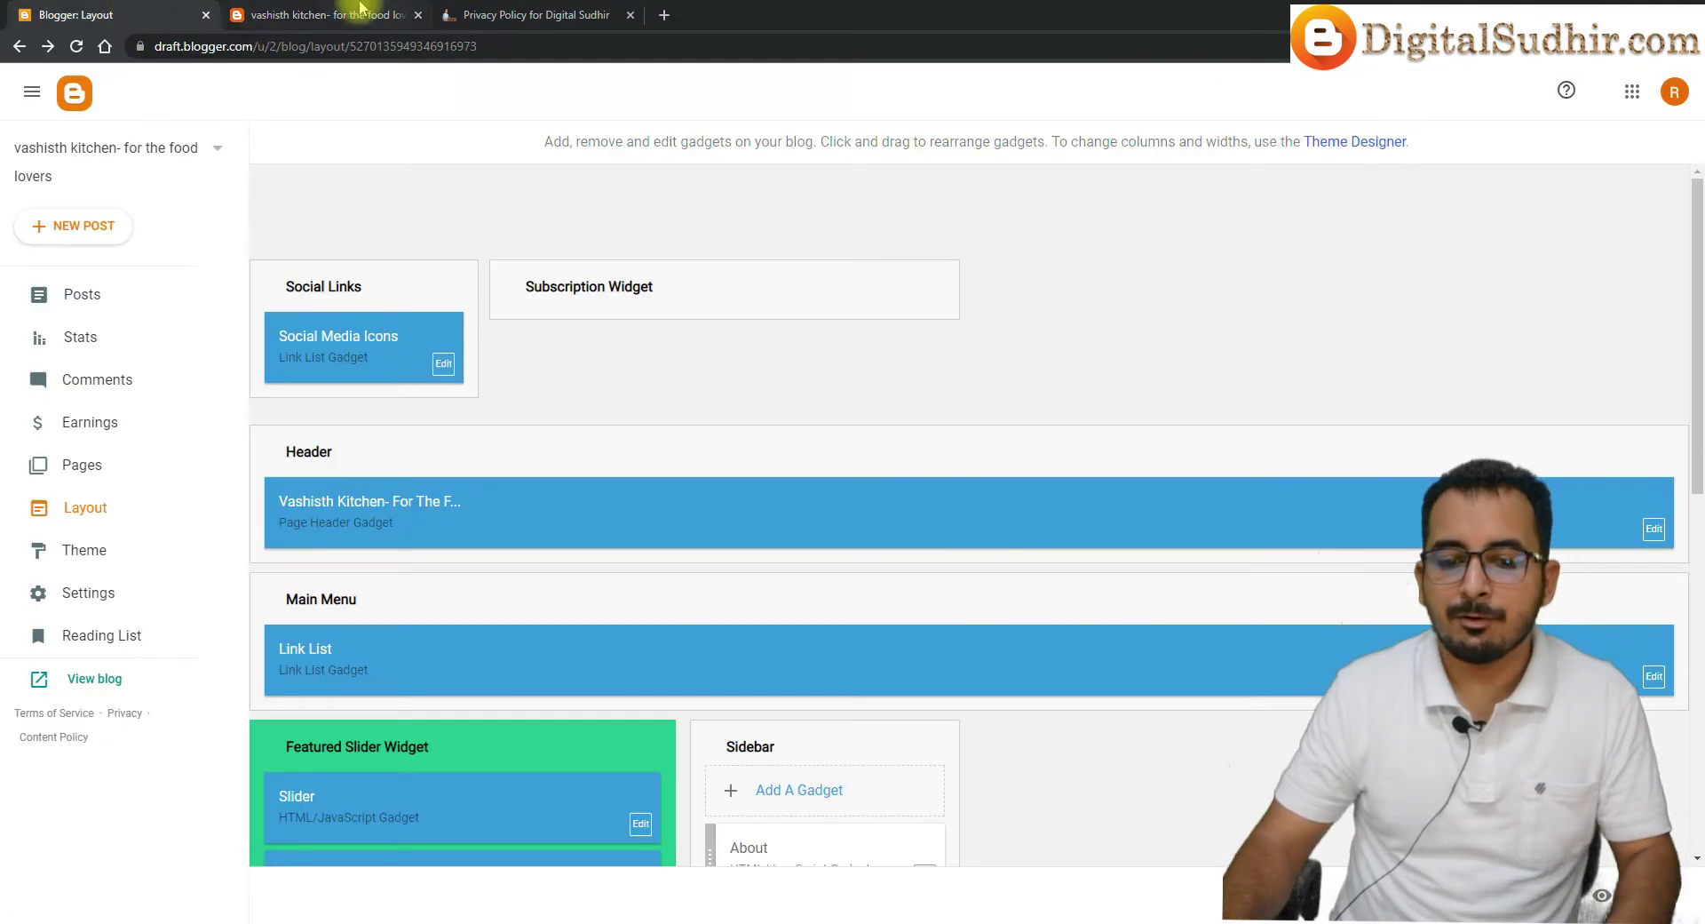
{"action": "left_click", "coordinate": [337, 14]}
{"action": "left_click", "coordinate": [358, 104]}
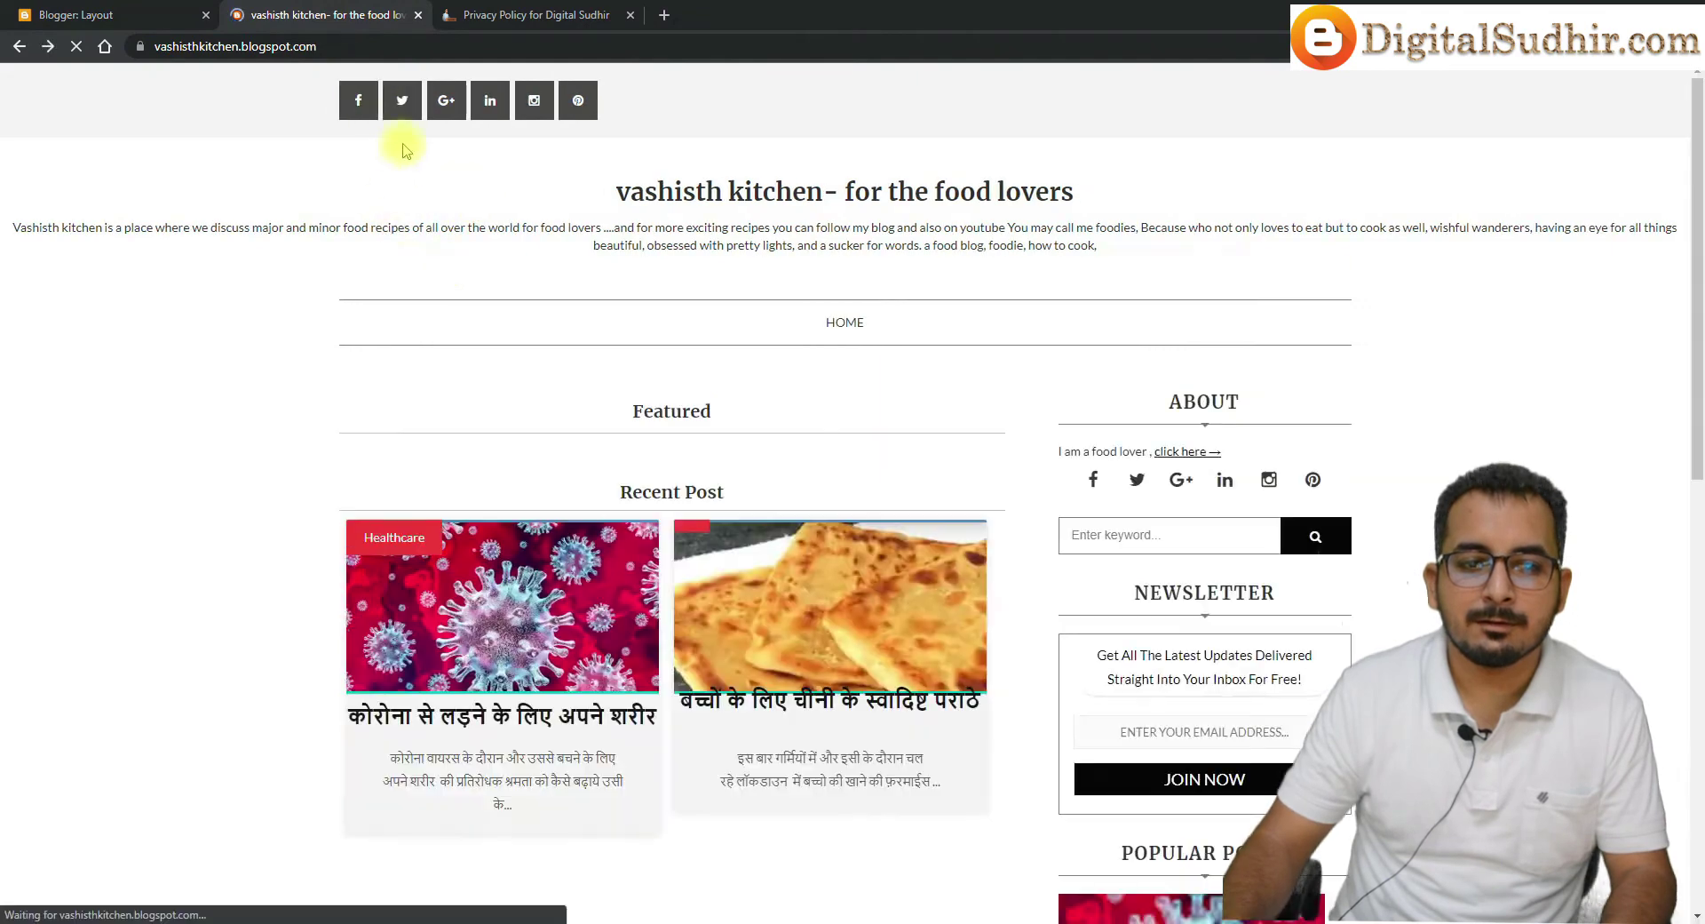
{"action": "left_click", "coordinate": [363, 106]}
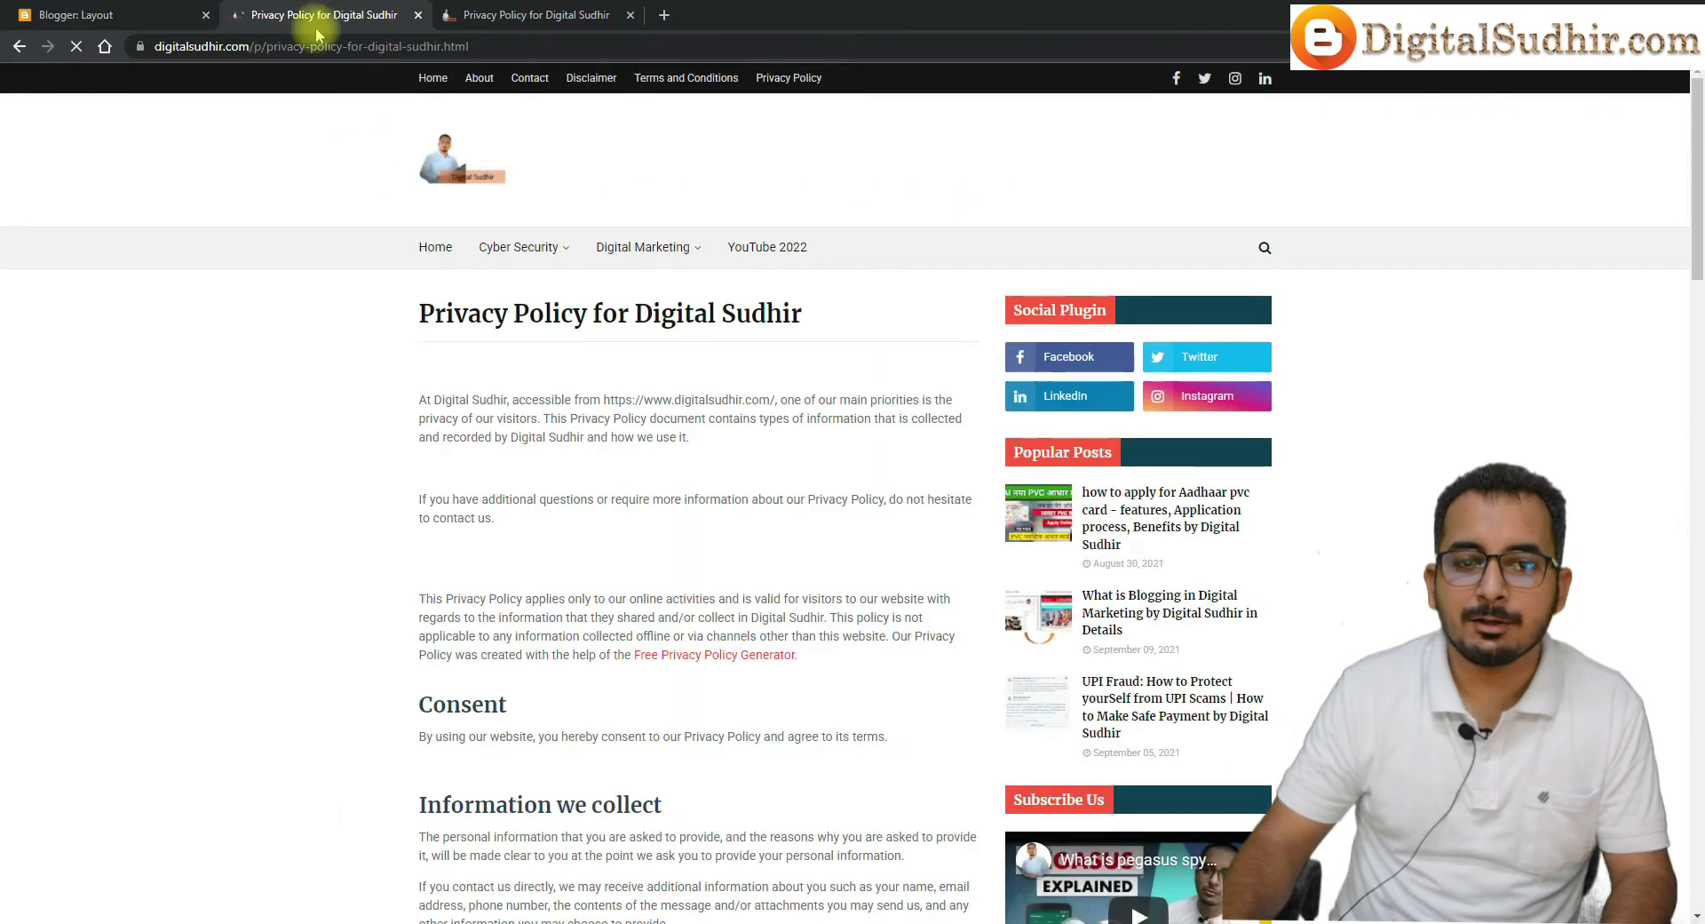
{"action": "key", "text": "alt+Left"}
{"action": "key", "text": "ctrl+1"}
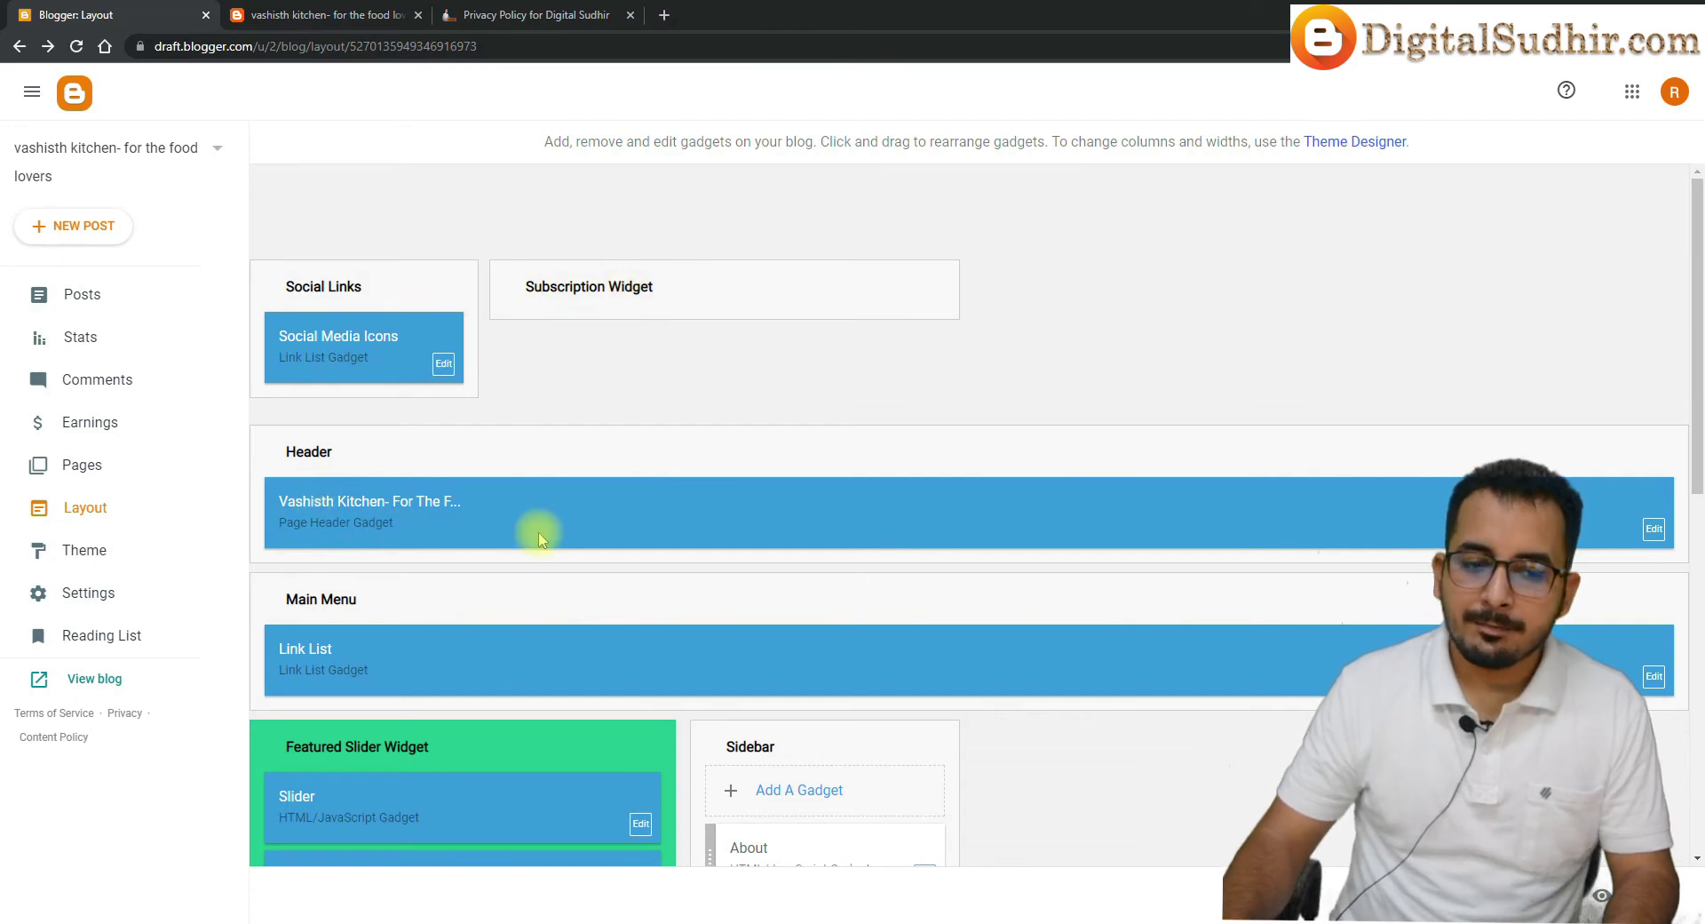
Compare the live blog's header and menu with the example site's home page, and return to the layout
{"action": "left_click", "coordinate": [382, 15]}
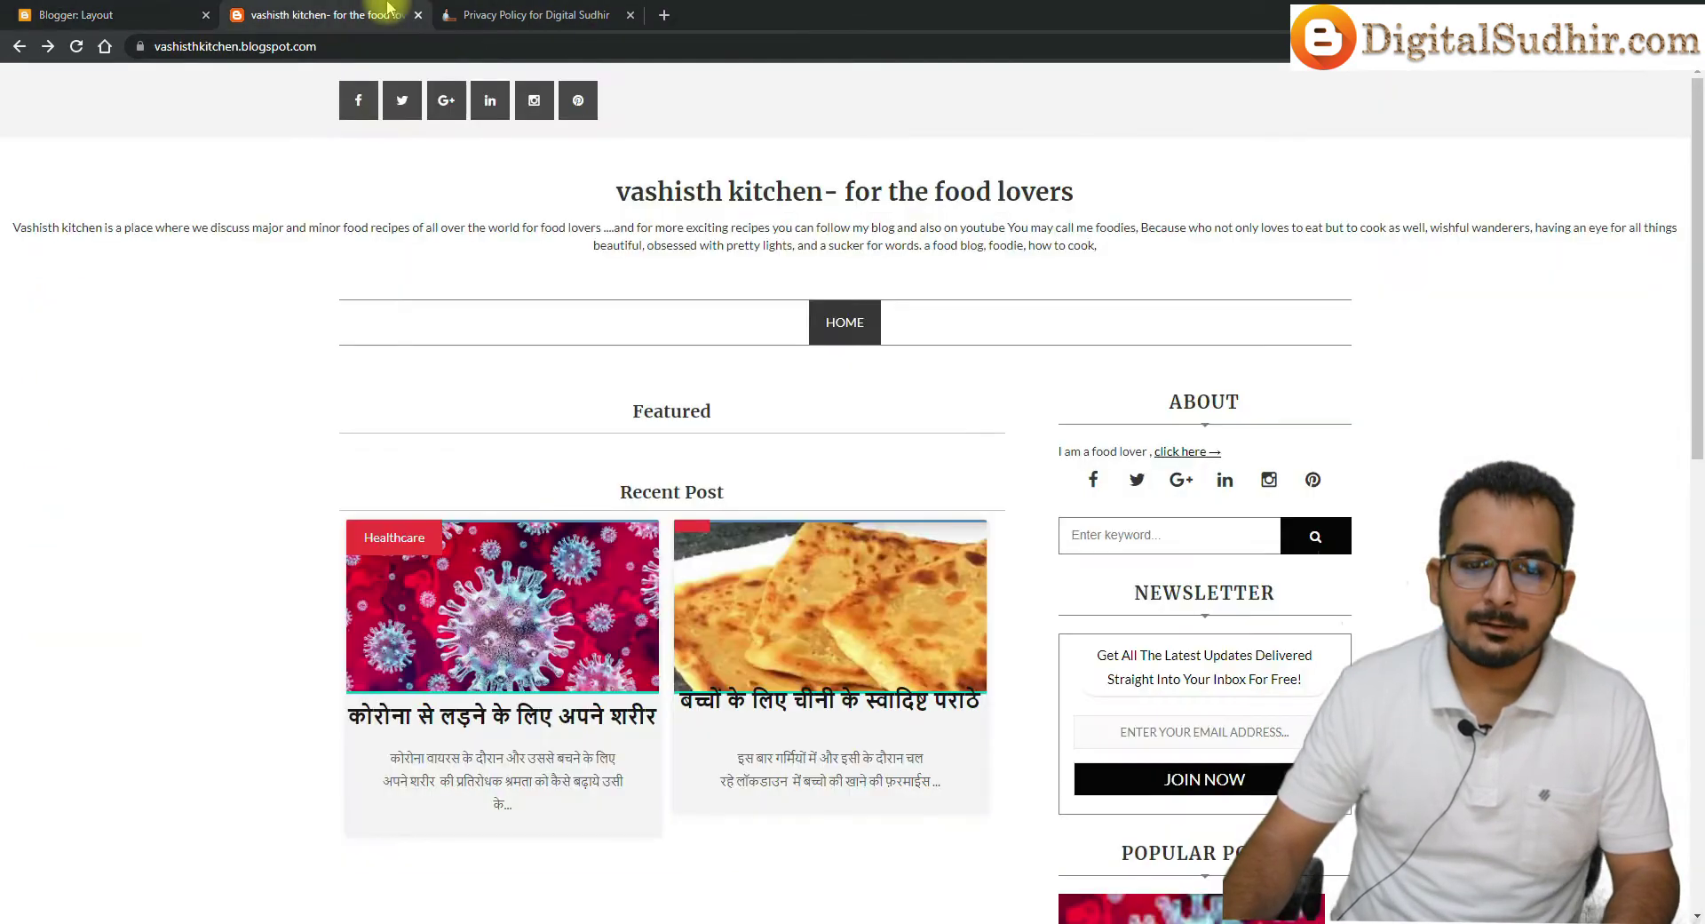
{"action": "left_click", "coordinate": [133, 15]}
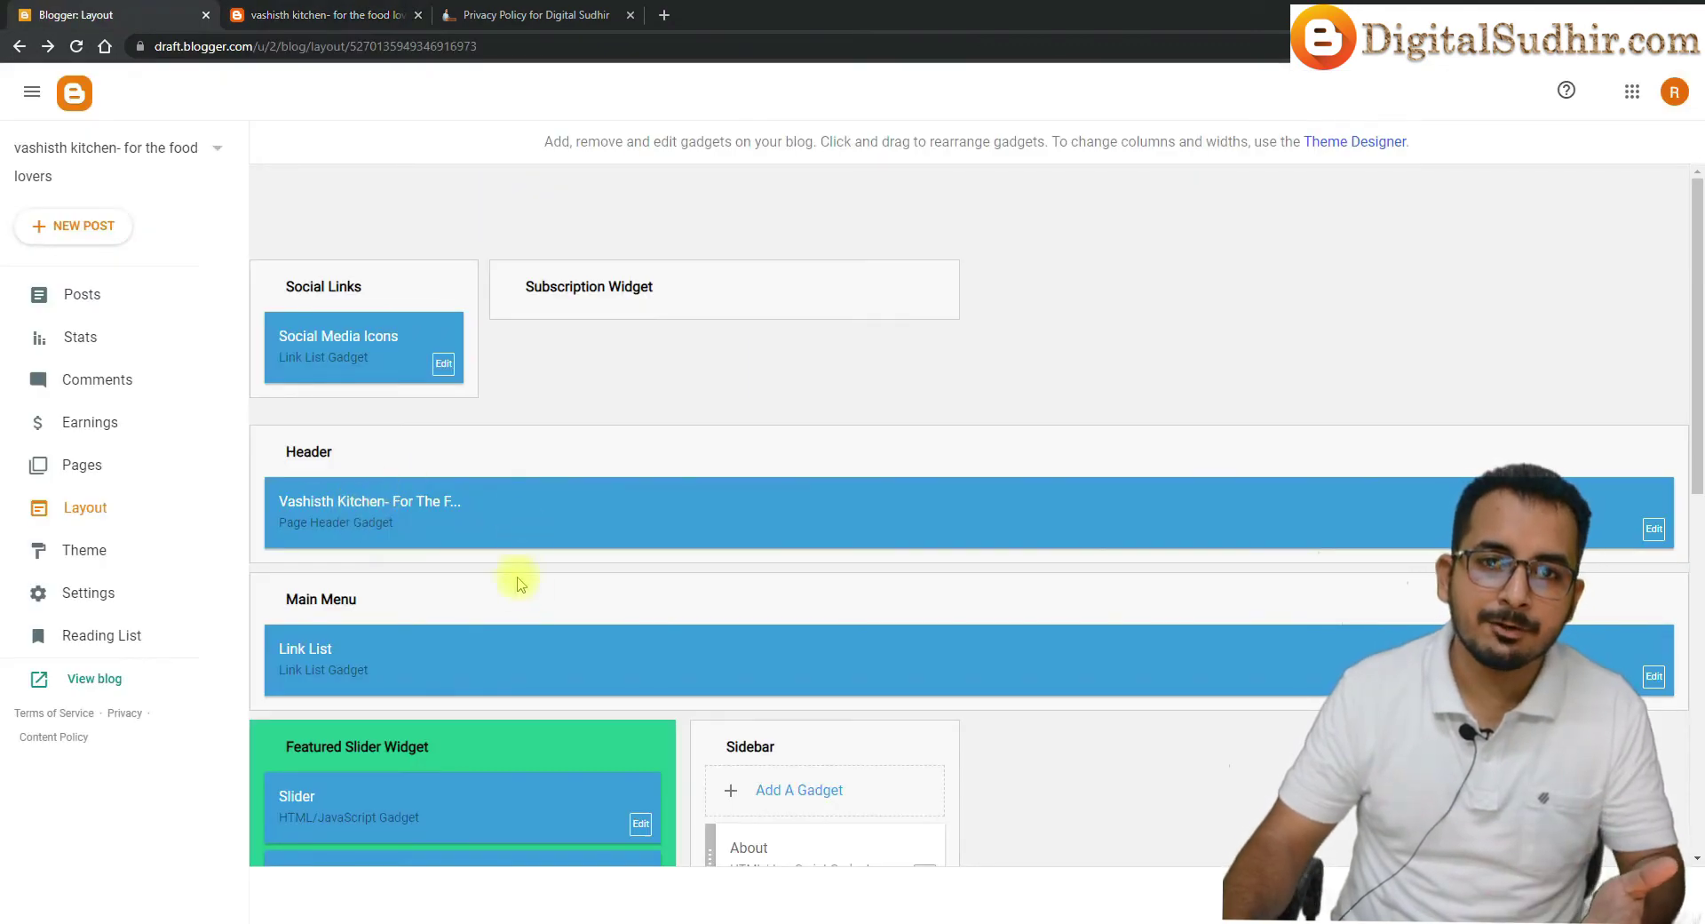
{"action": "left_click", "coordinate": [550, 15]}
{"action": "left_click", "coordinate": [465, 162]}
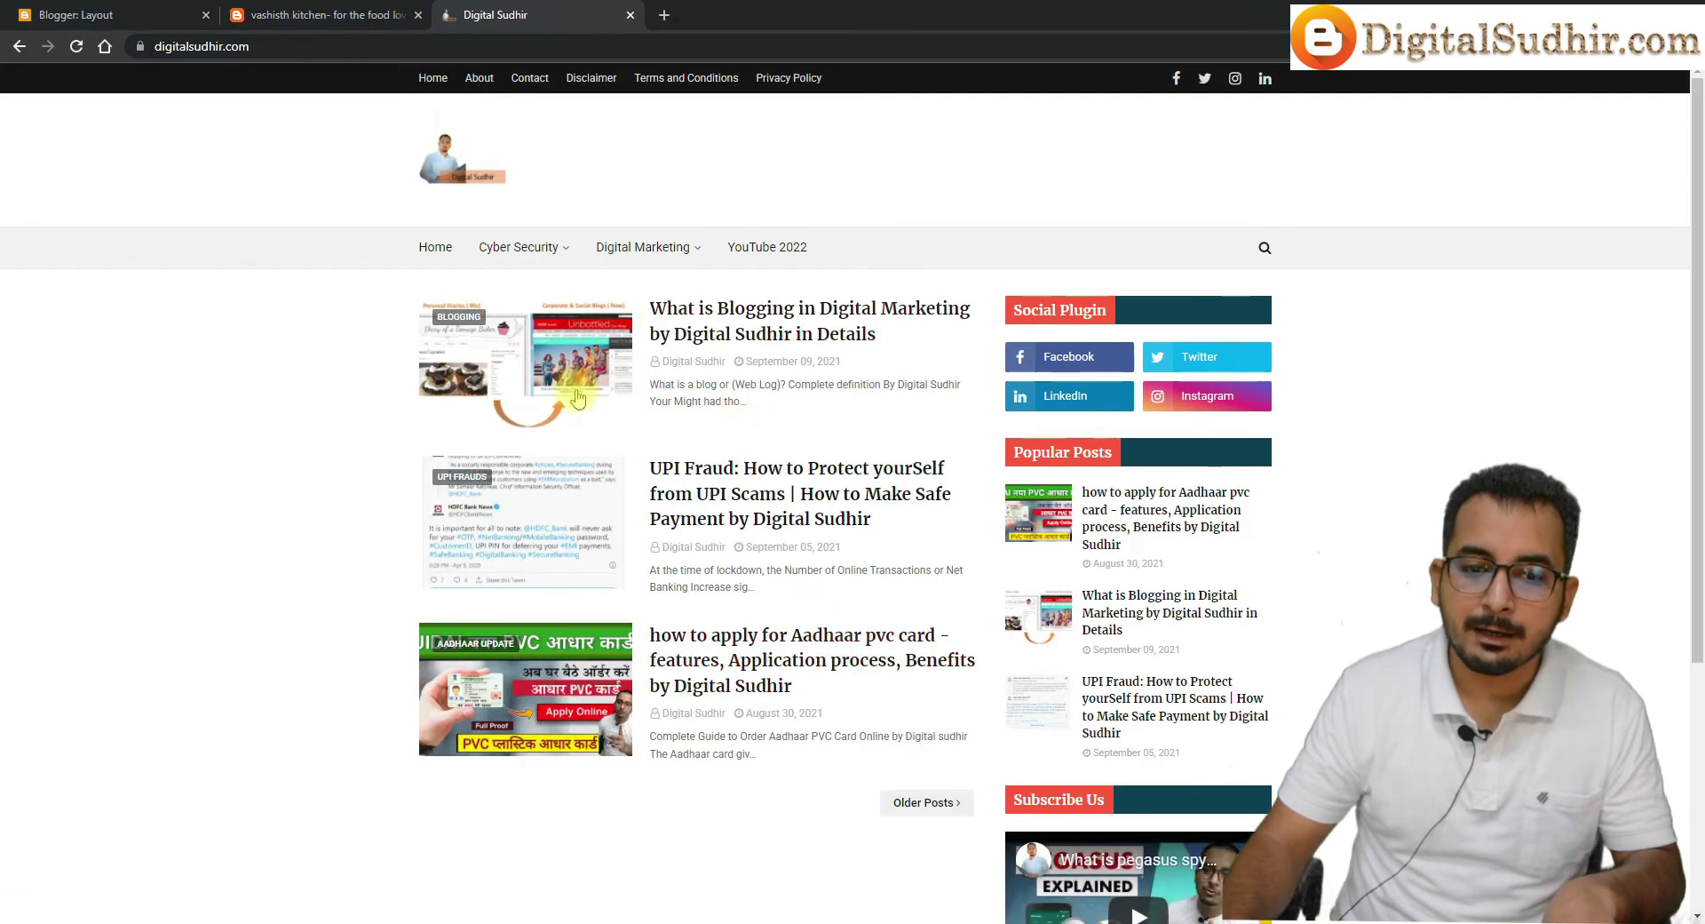
{"action": "left_click", "coordinate": [309, 11]}
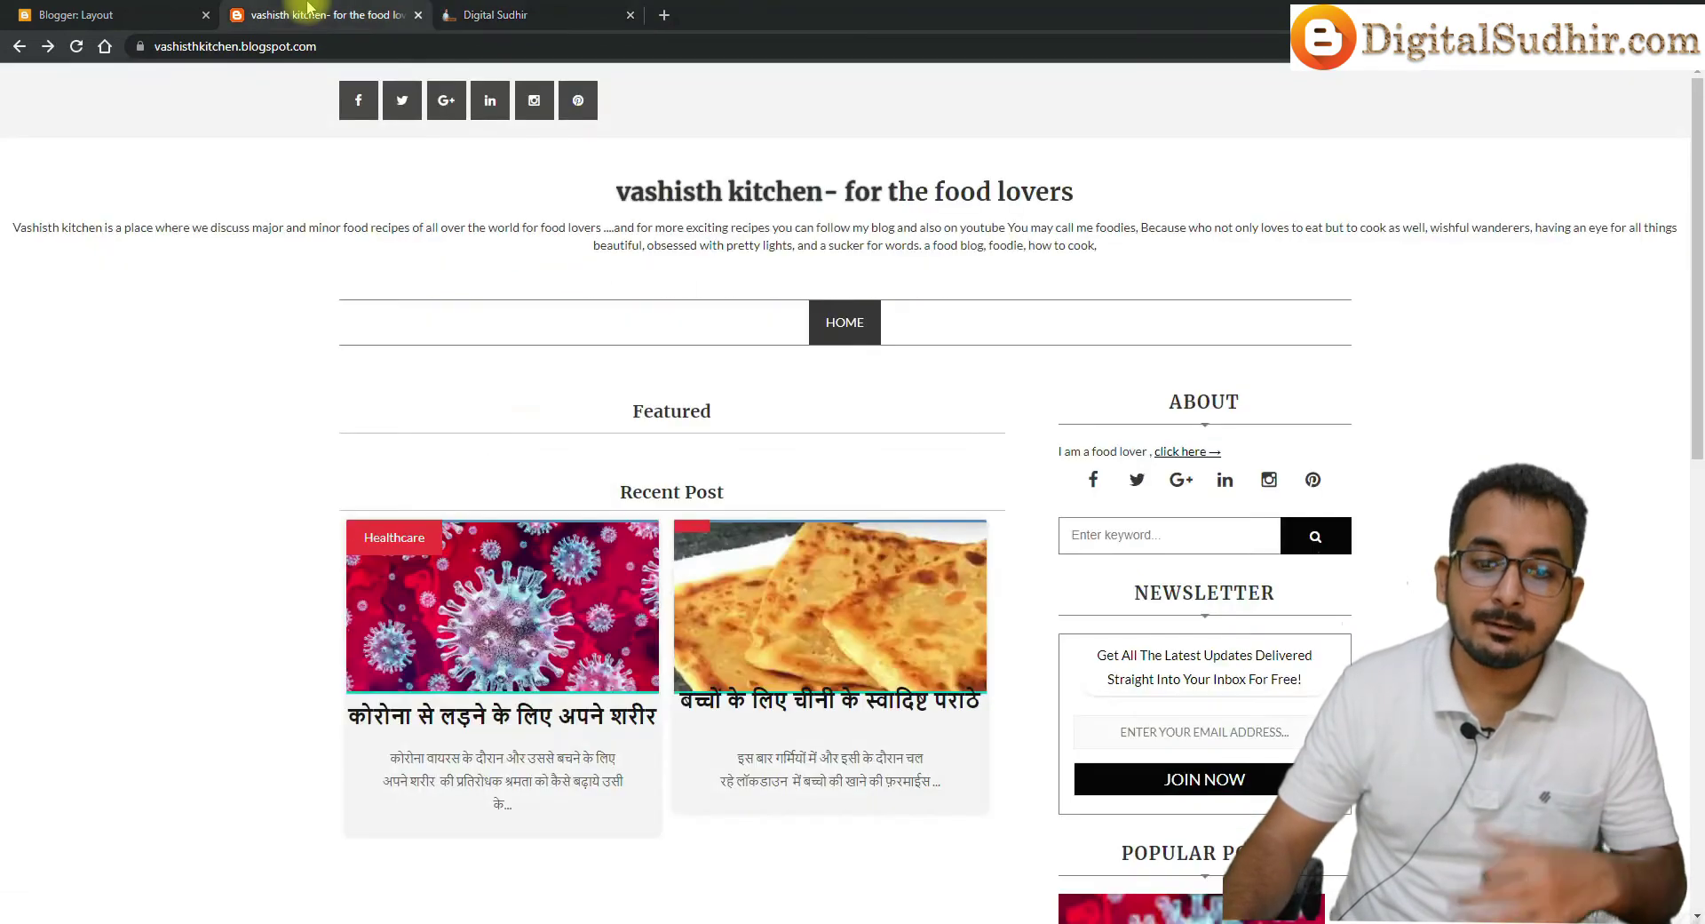
{"action": "left_click", "coordinate": [129, 13]}
Compare the layout's Featured Slider Widget section with the Featured and Recent Post areas of the live blog
{"action": "scroll", "coordinate": [897, 653], "scroll_direction": "down", "scroll_amount": 4}
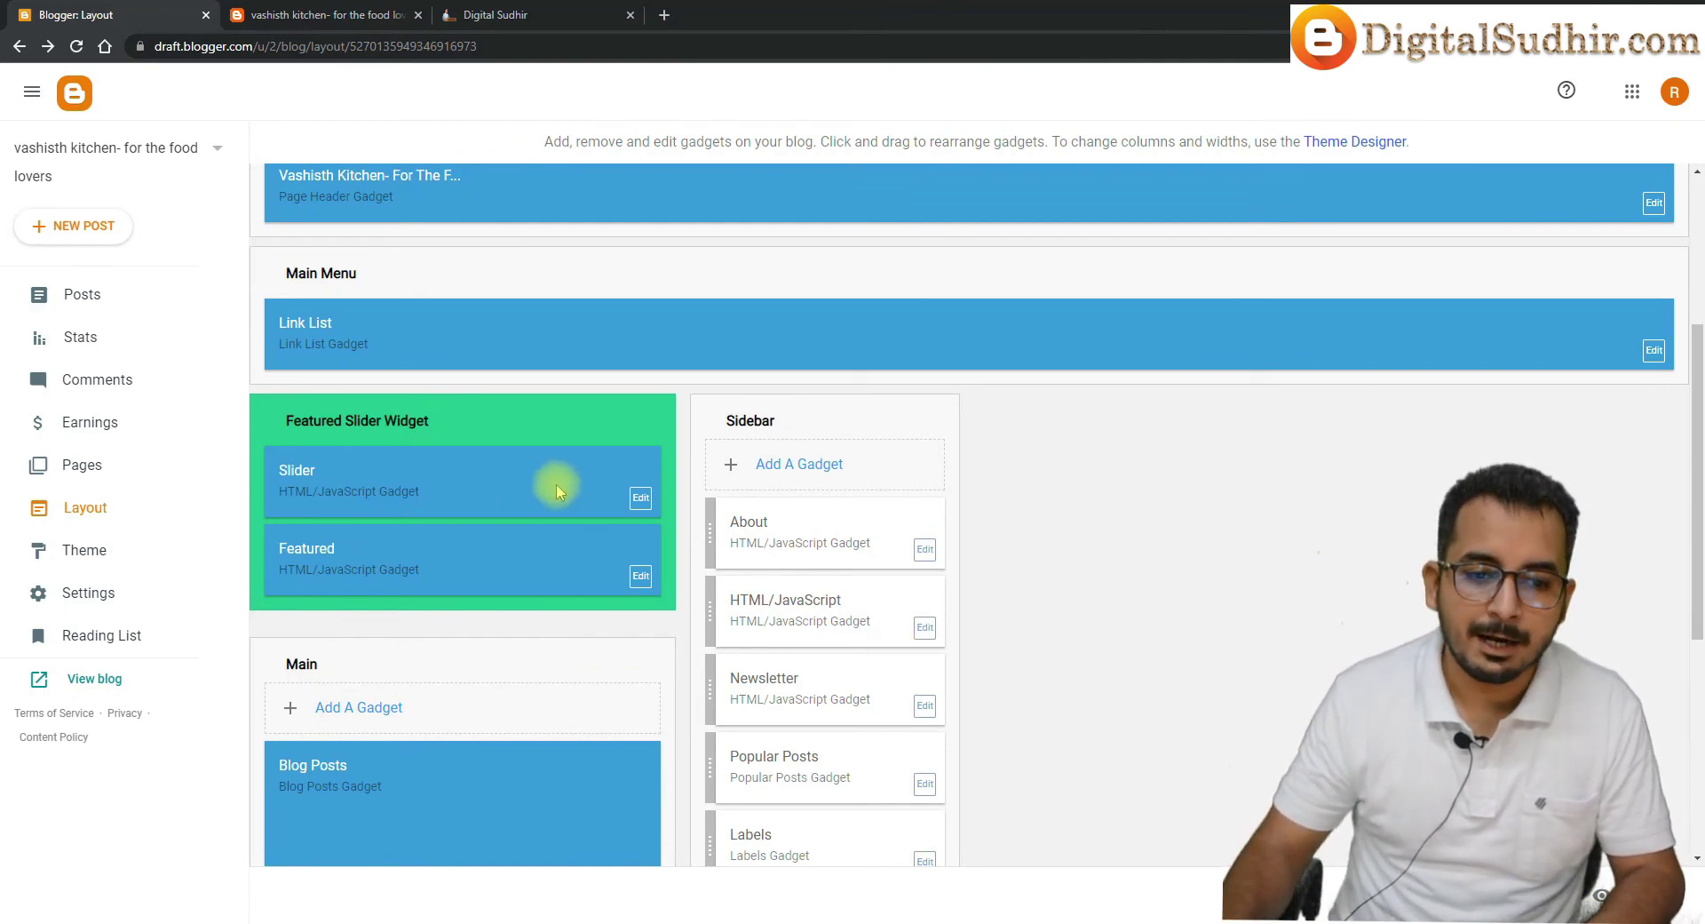
{"action": "left_click", "coordinate": [469, 12]}
{"action": "left_click", "coordinate": [355, 14]}
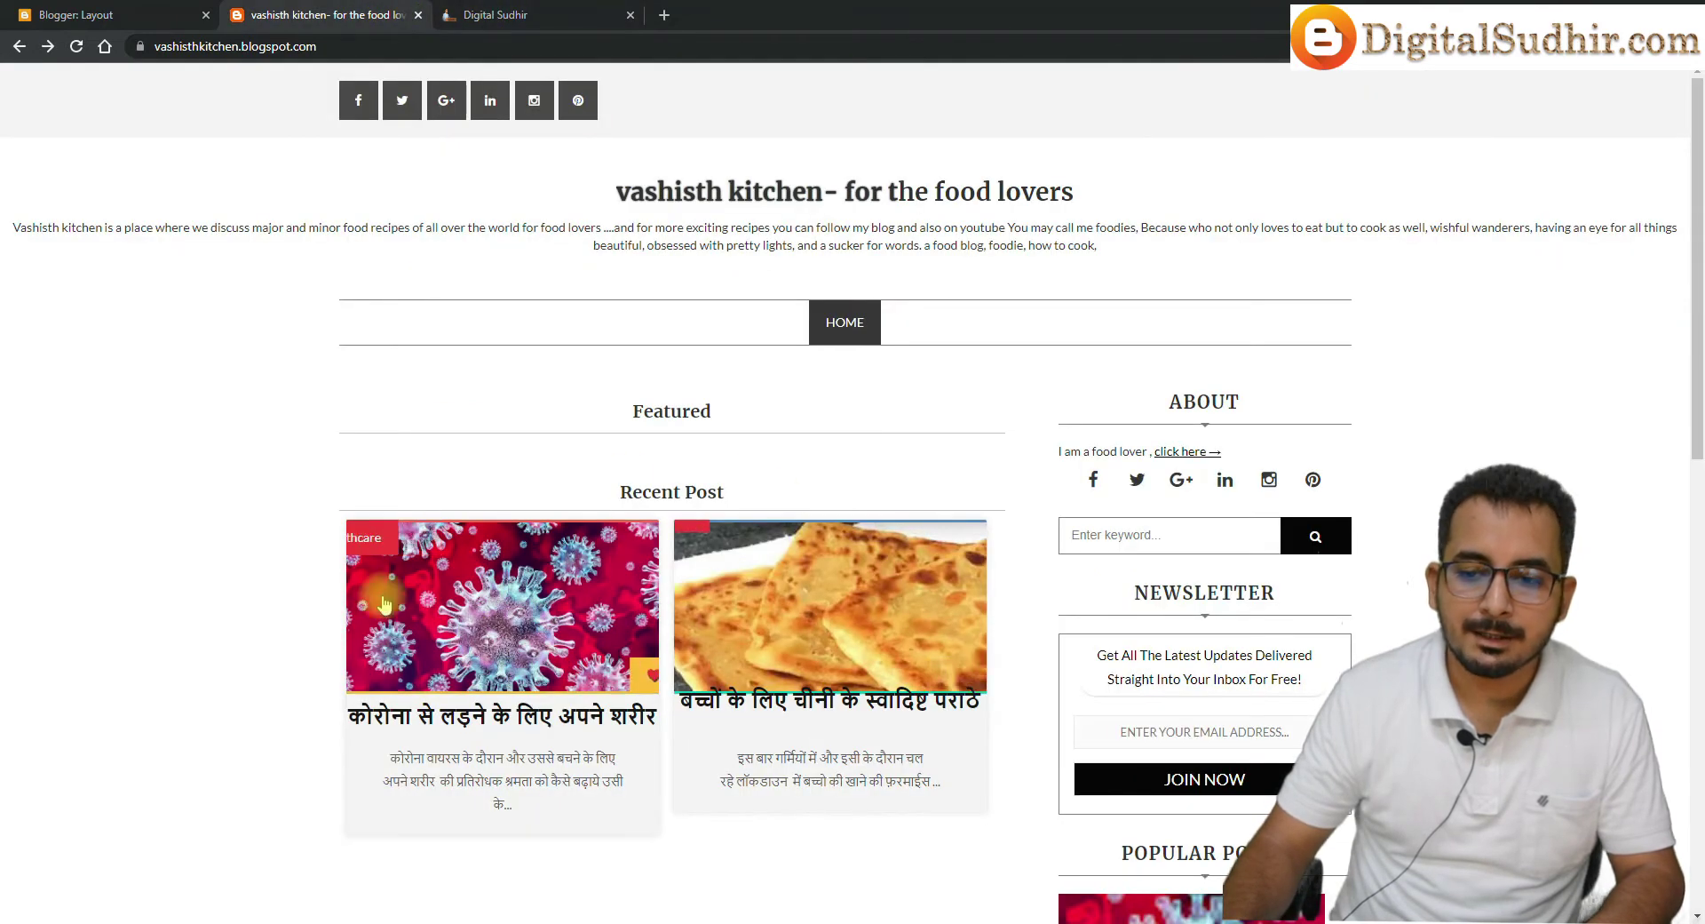
{"action": "left_click", "coordinate": [169, 14]}
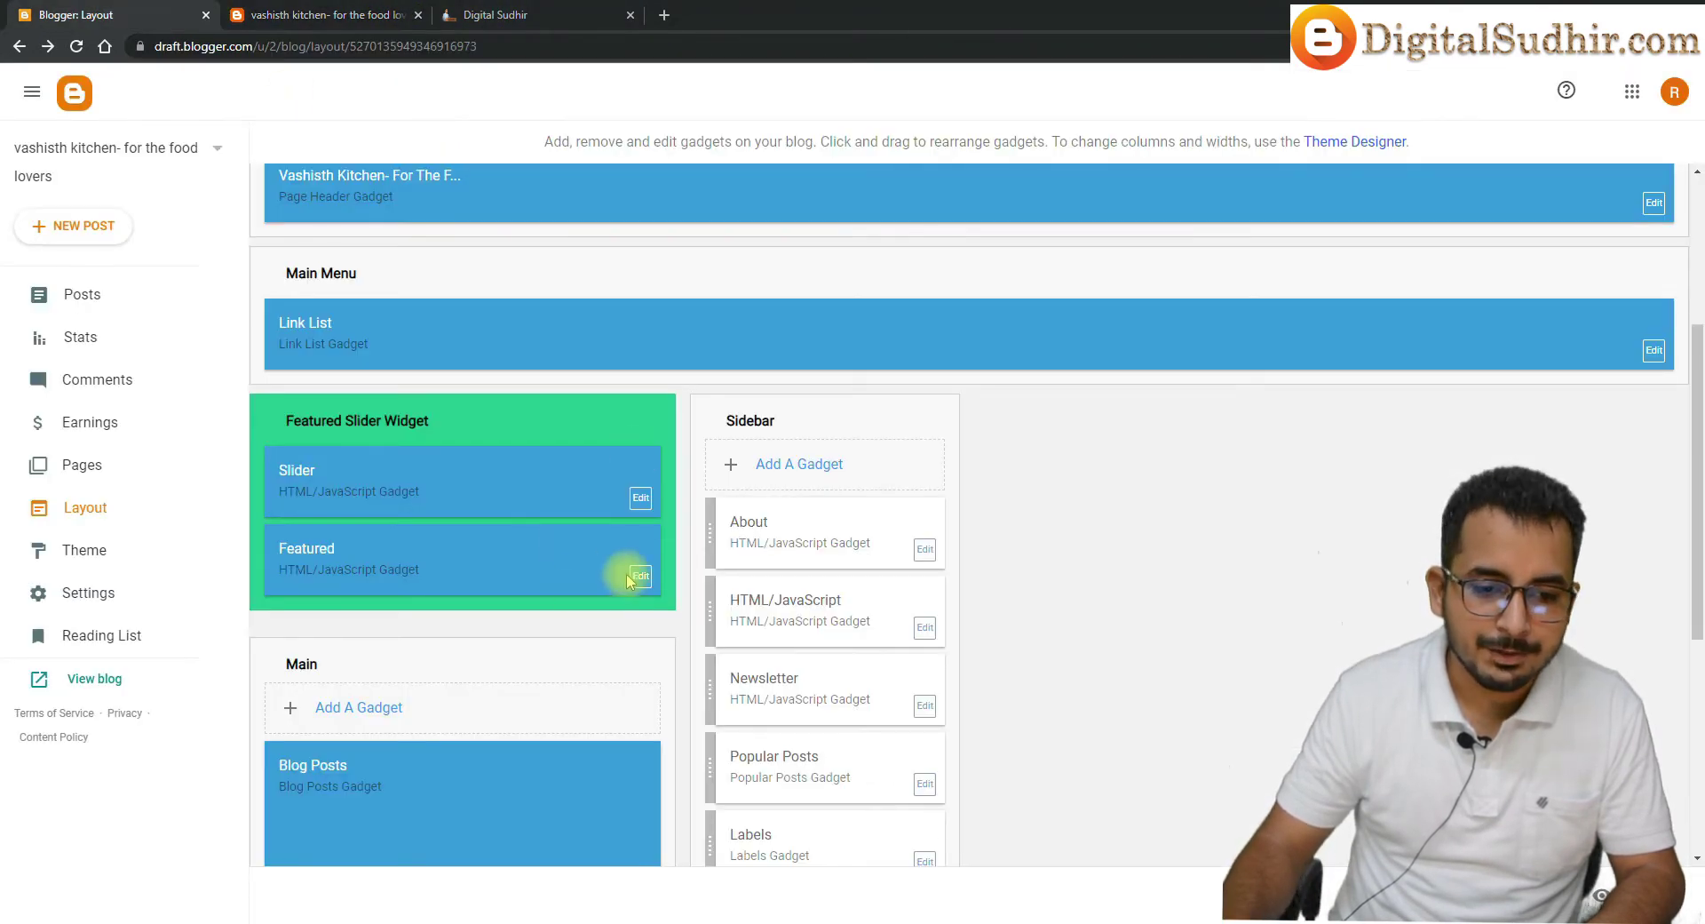
Look over the Main and Sidebar gadgets in the layout and open the list of gadgets available for the Sidebar
{"action": "scroll", "coordinate": [654, 779], "scroll_direction": "down", "scroll_amount": 4}
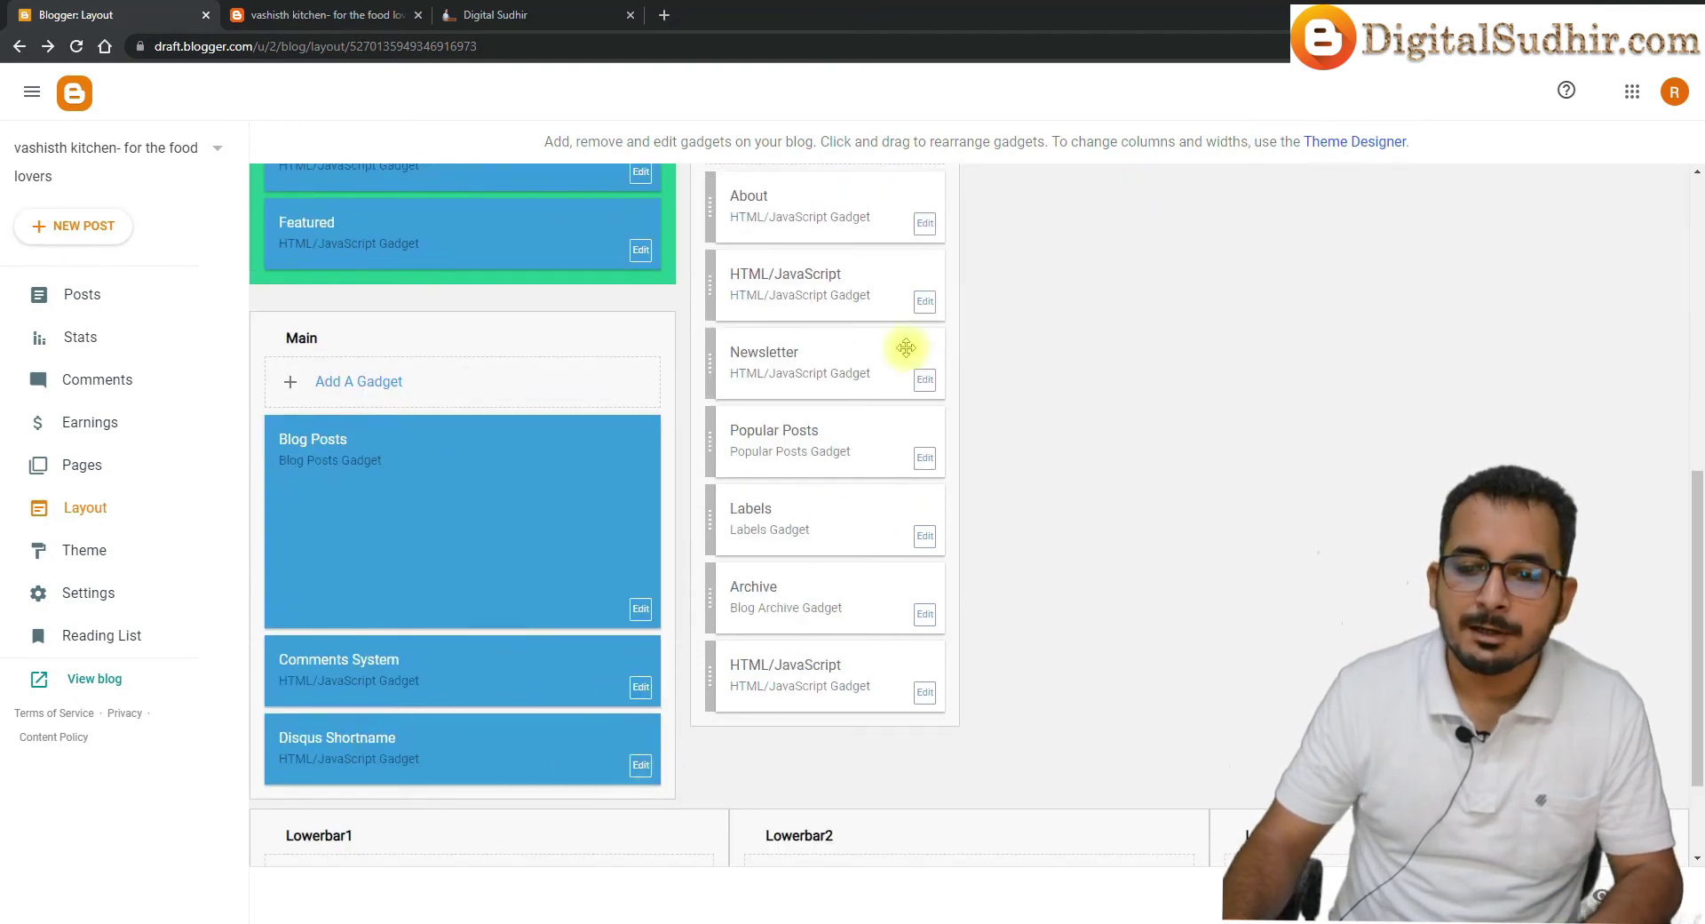
{"action": "scroll", "coordinate": [861, 457], "scroll_direction": "up", "scroll_amount": 4}
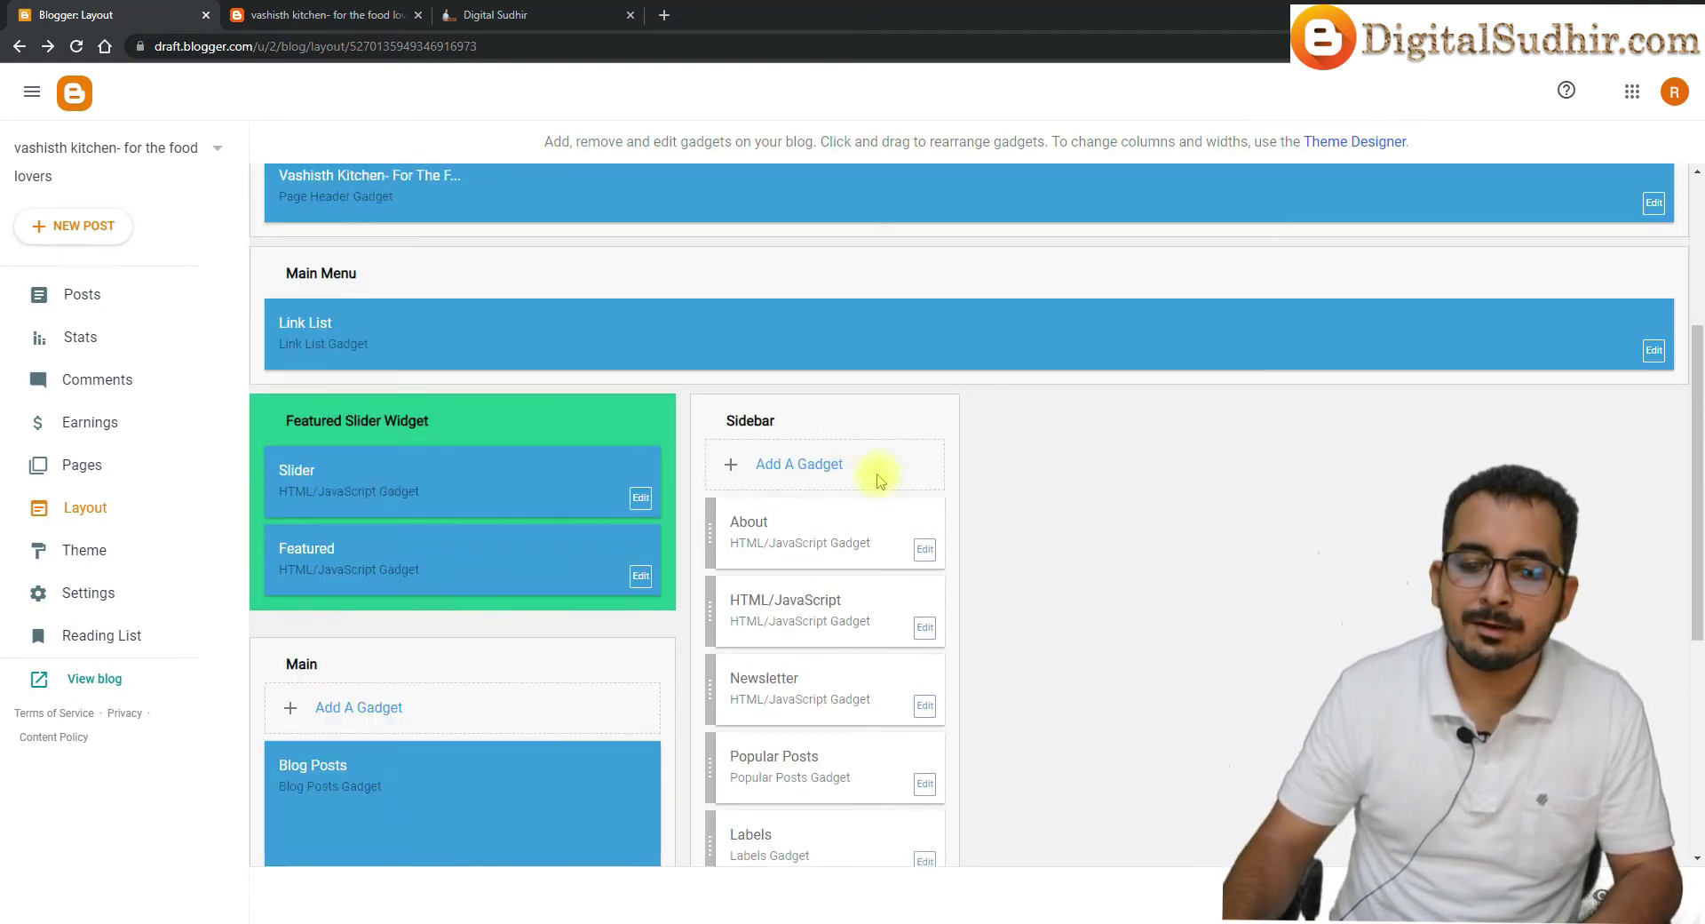
{"action": "left_click", "coordinate": [818, 464]}
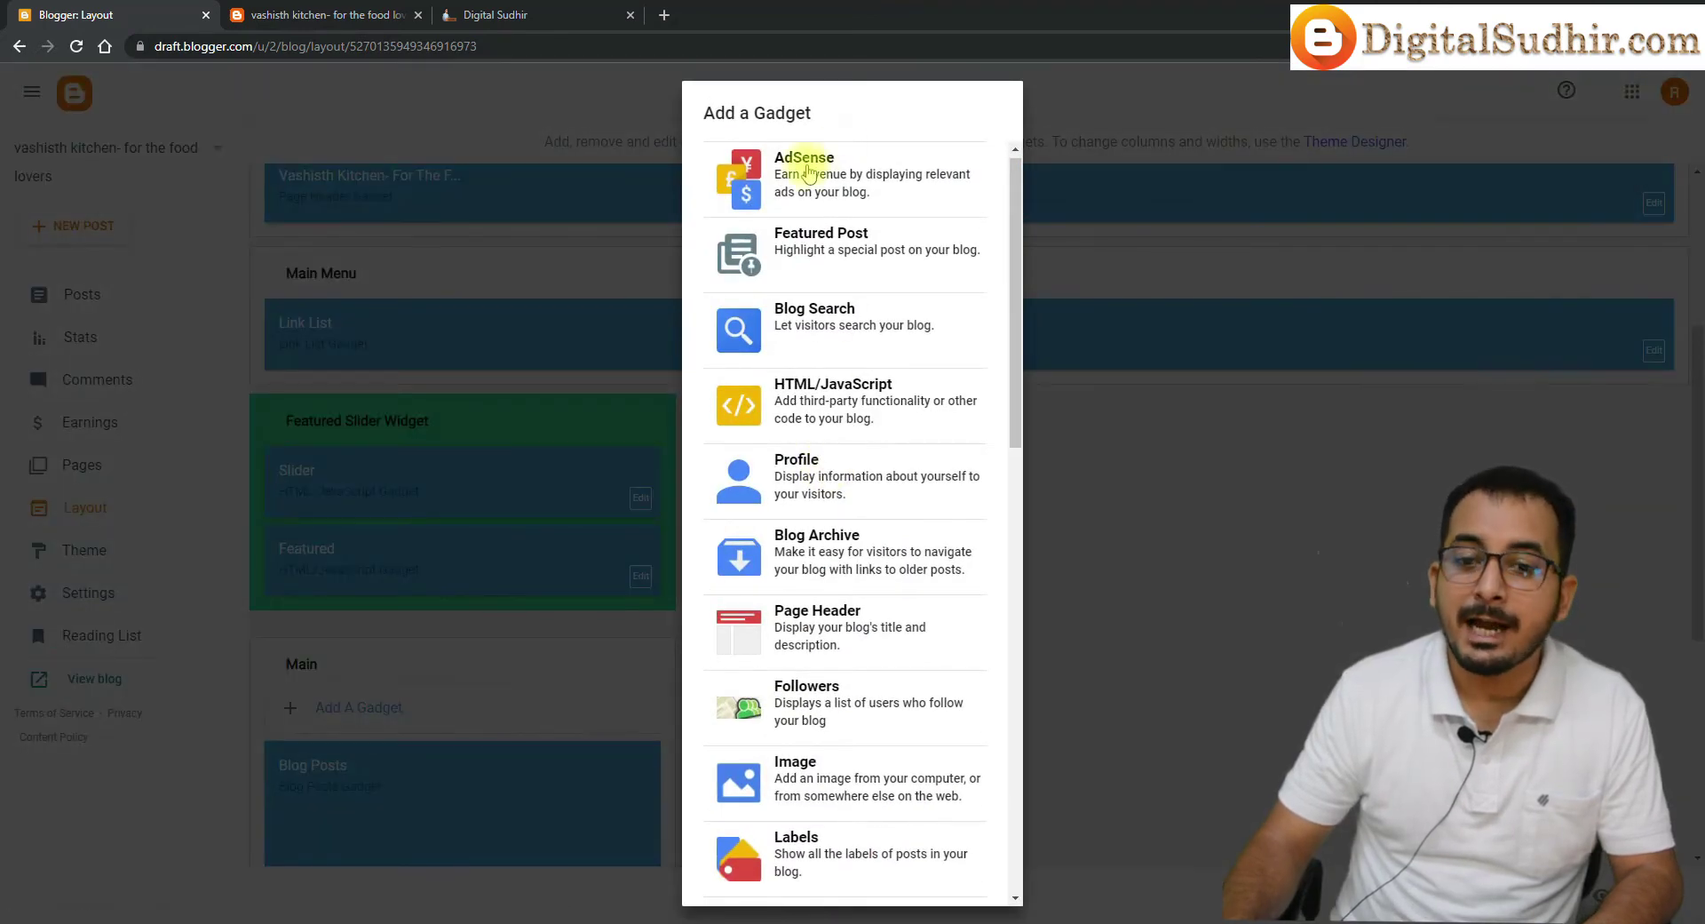
{"action": "left_click", "coordinate": [484, 15]}
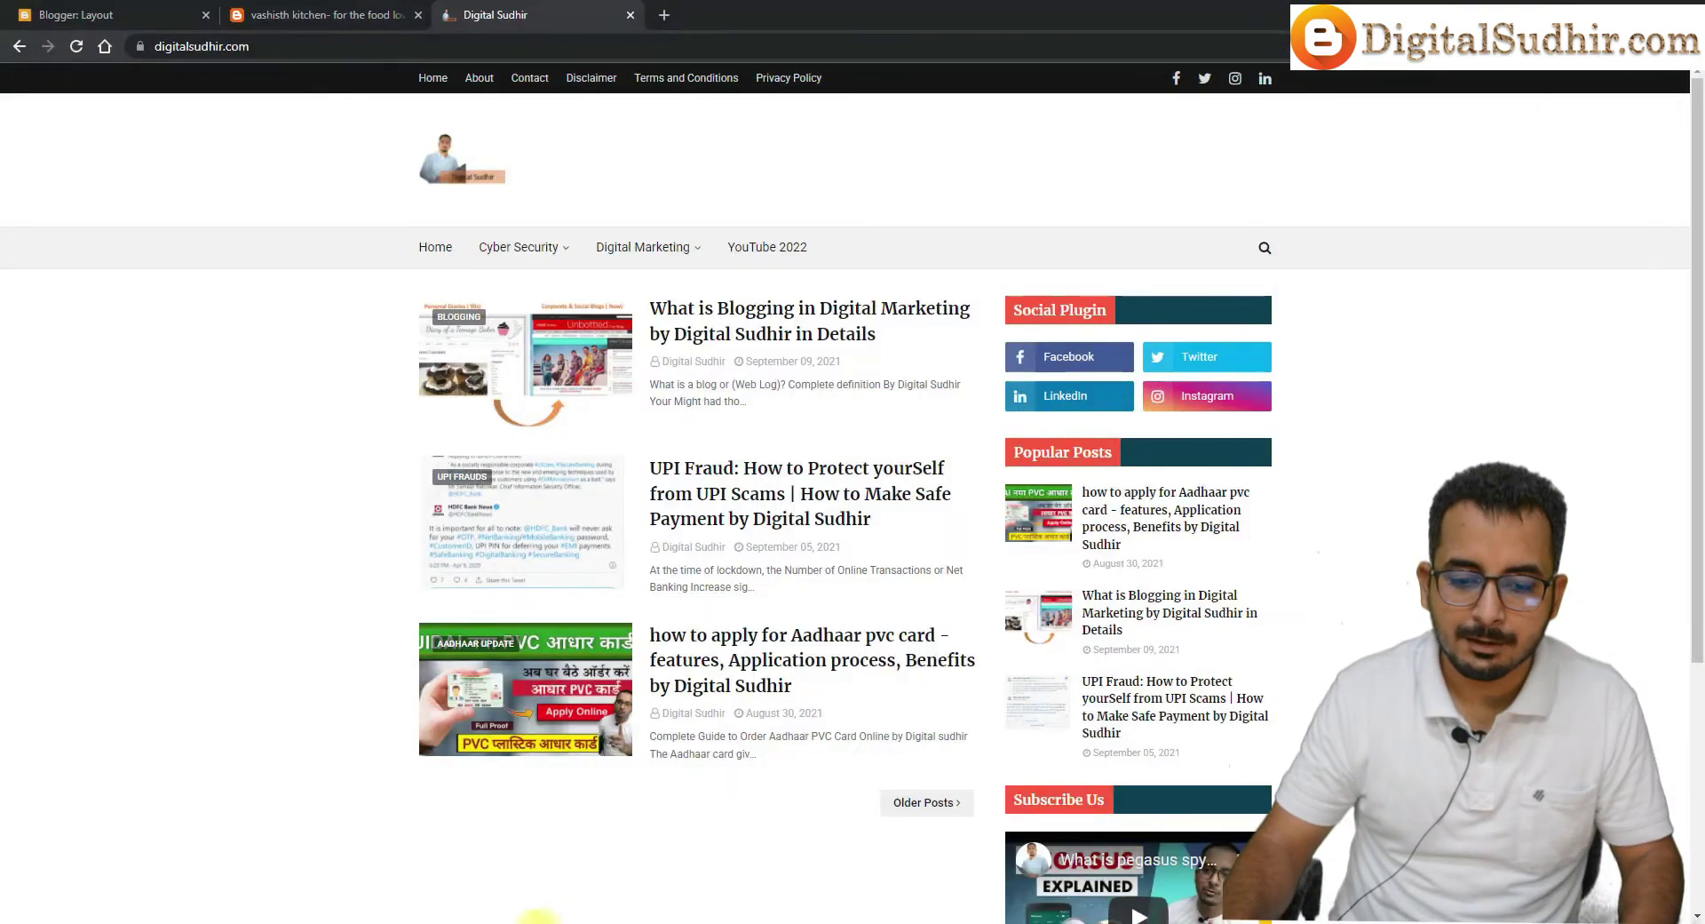
{"action": "left_click", "coordinate": [539, 923]}
{"action": "type", "text": "d"}
{"action": "key", "text": "Return"}
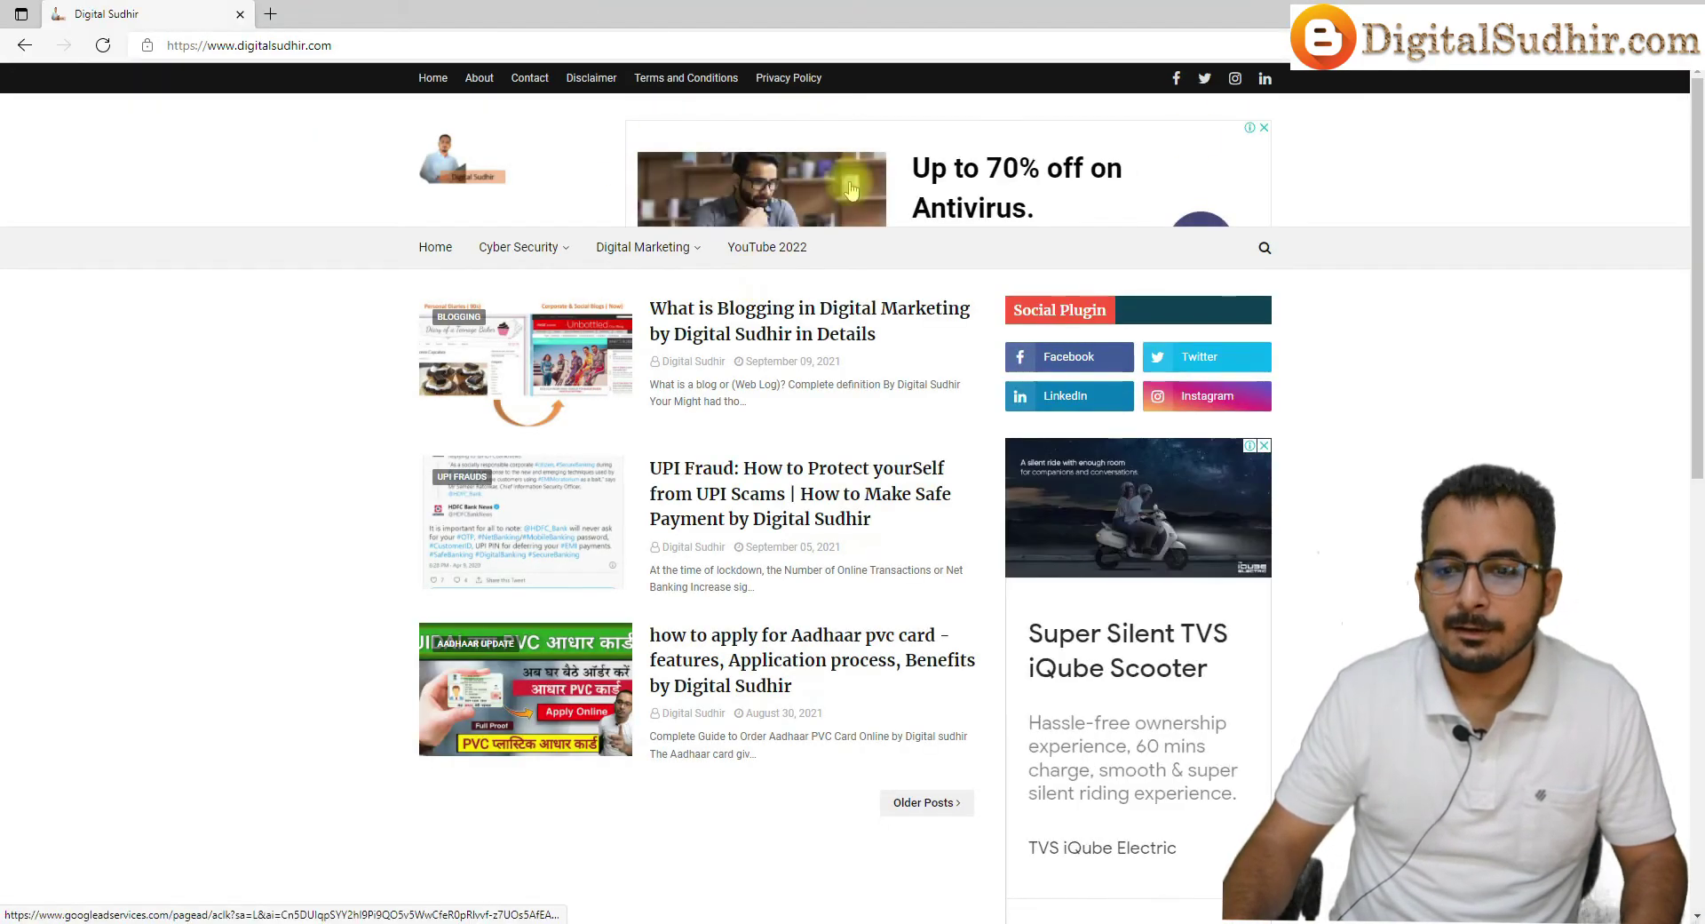
Examine the ads, popular posts, embedded video and article links on the example site's home page down to its footer
{"action": "scroll", "coordinate": [1173, 640], "scroll_direction": "down", "scroll_amount": 10}
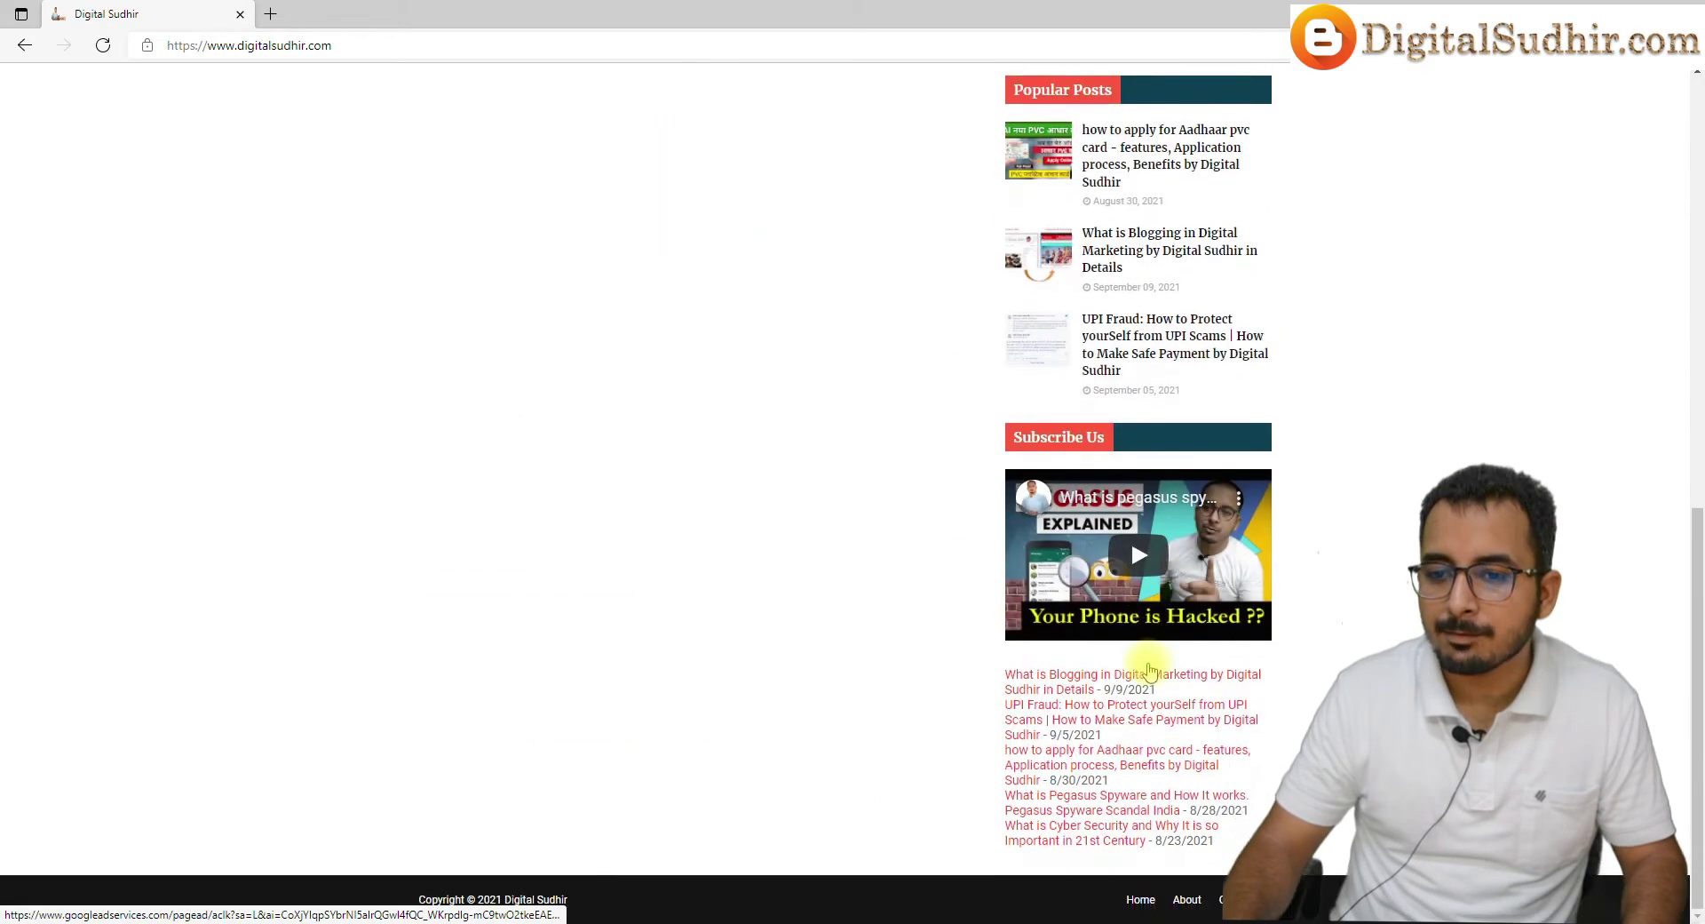
{"action": "scroll", "coordinate": [1155, 666], "scroll_direction": "up", "scroll_amount": 10}
{"action": "scroll", "coordinate": [1146, 675], "scroll_direction": "down", "scroll_amount": 10}
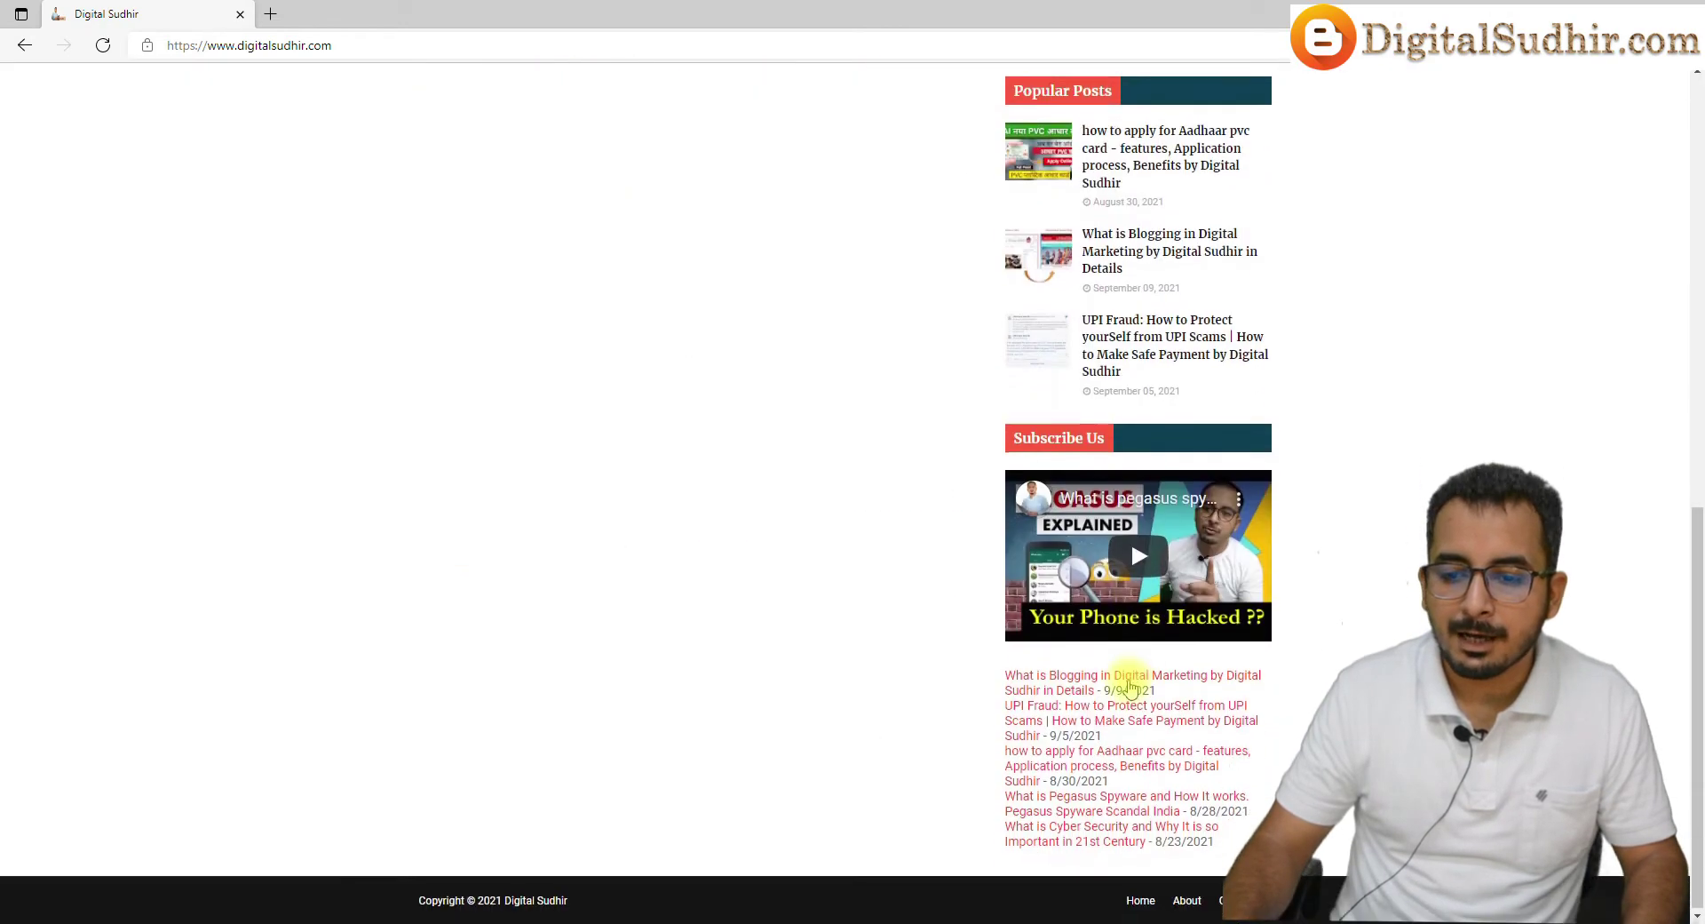
Open the article What is Blogging in Digital Marketing on the example site, dismissing the pop-ups, and examine its ads
{"action": "scroll", "coordinate": [799, 640], "scroll_direction": "up", "scroll_amount": 10}
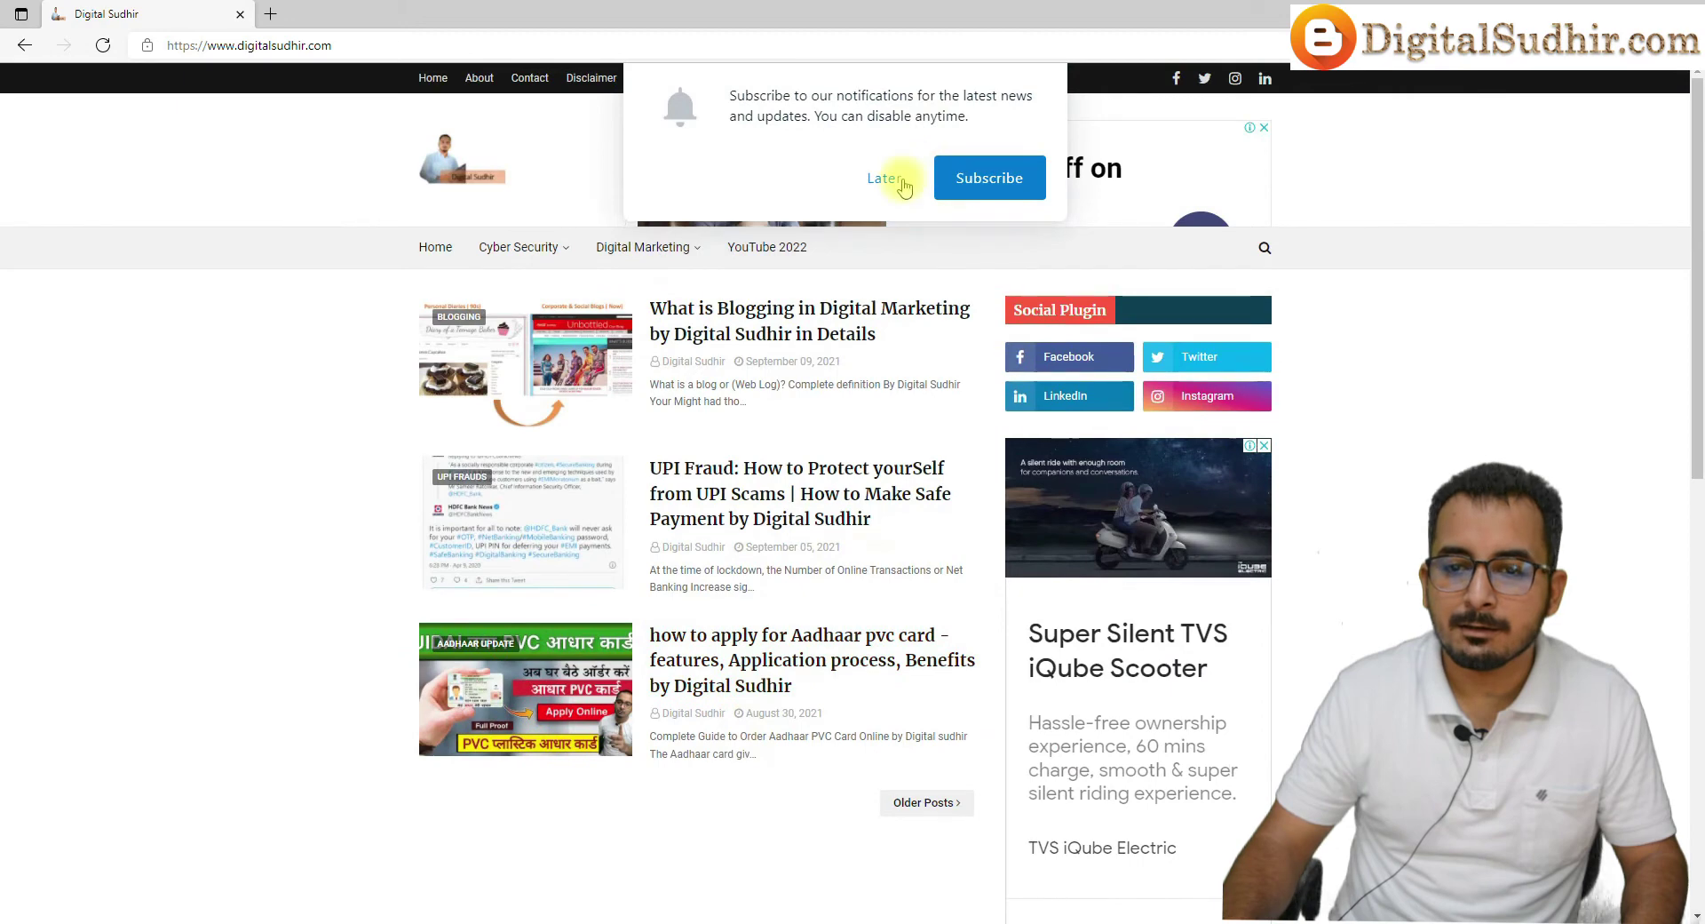
{"action": "left_click", "coordinate": [886, 177]}
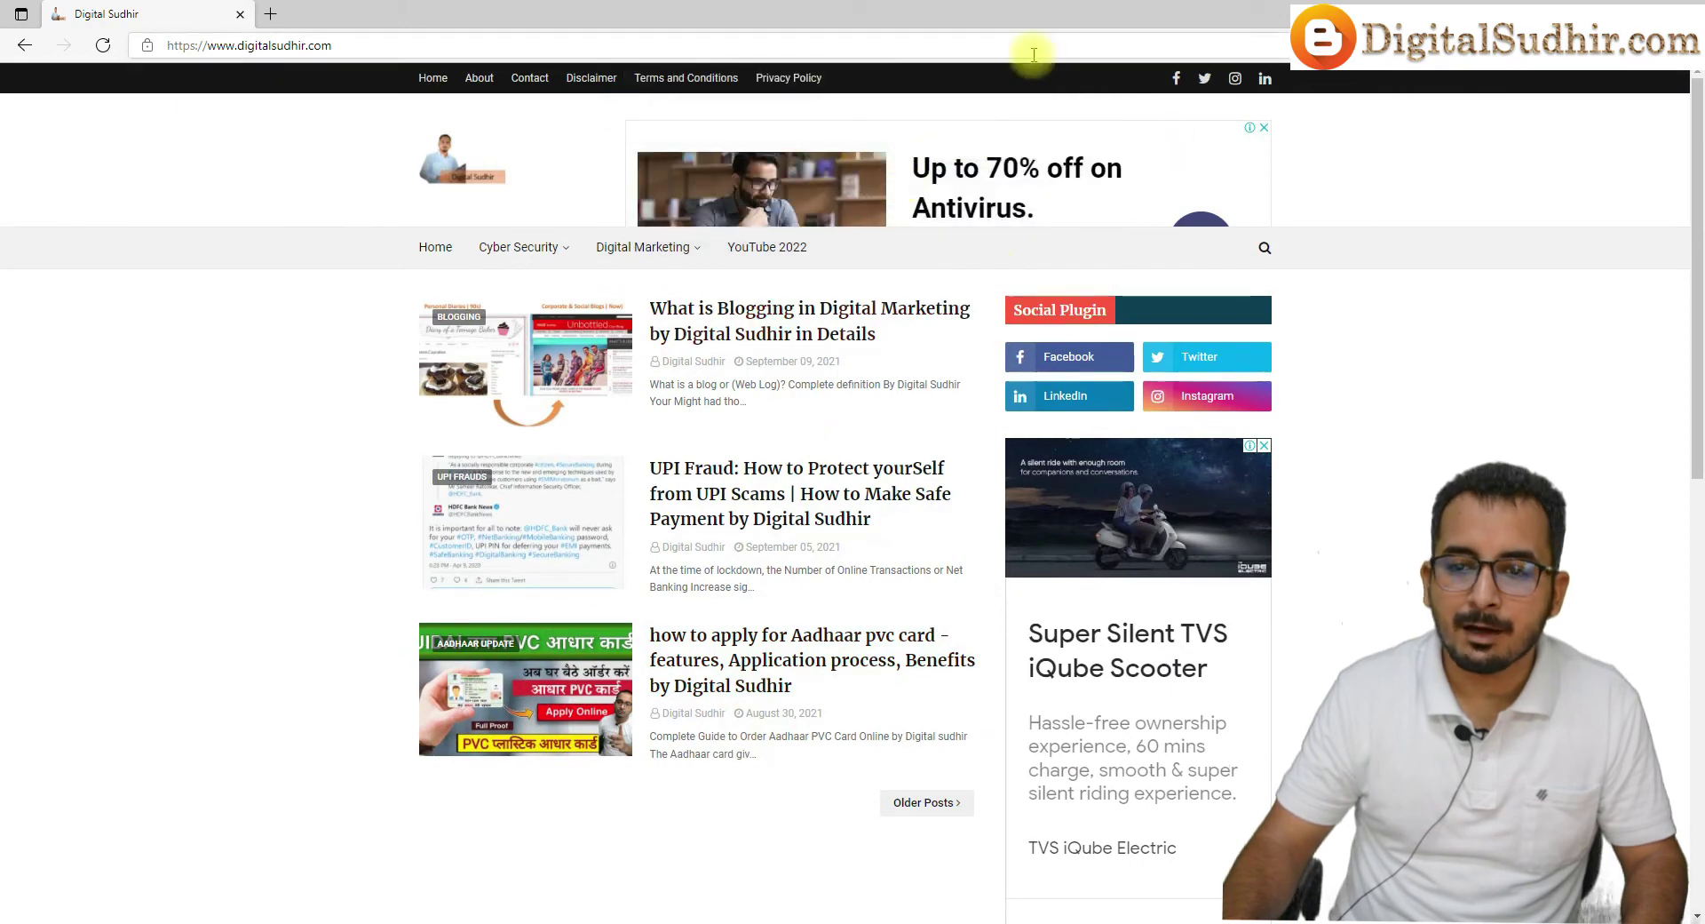
{"action": "left_click", "coordinate": [781, 325]}
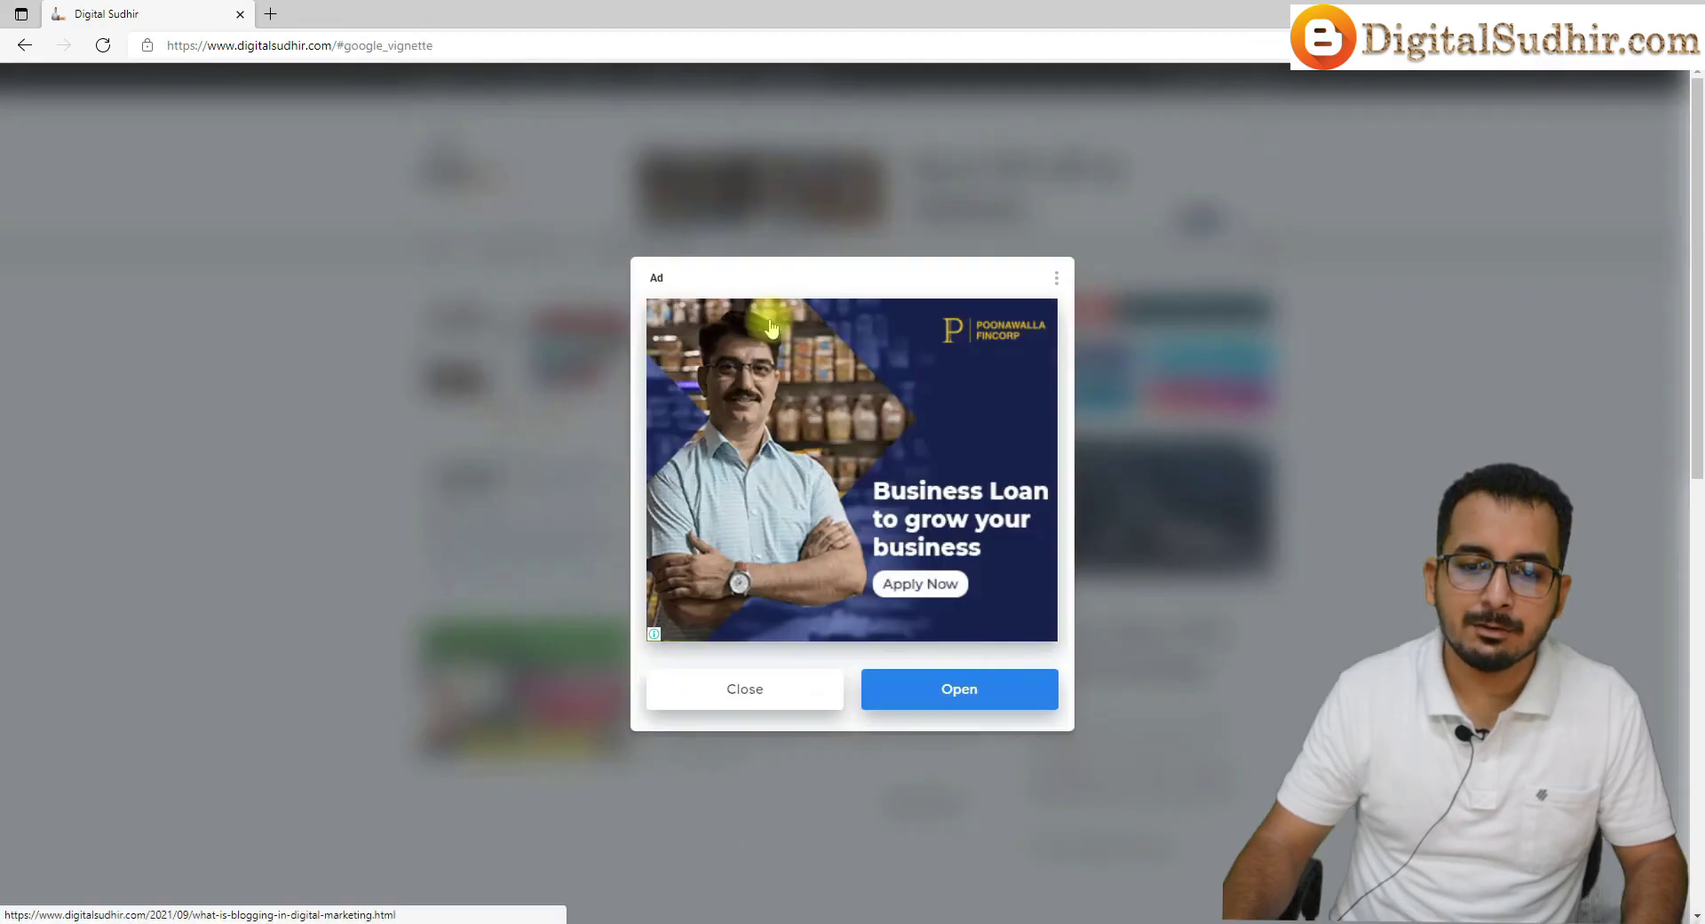
{"action": "left_click", "coordinate": [765, 706]}
{"action": "scroll", "coordinate": [1133, 578], "scroll_direction": "down", "scroll_amount": 3}
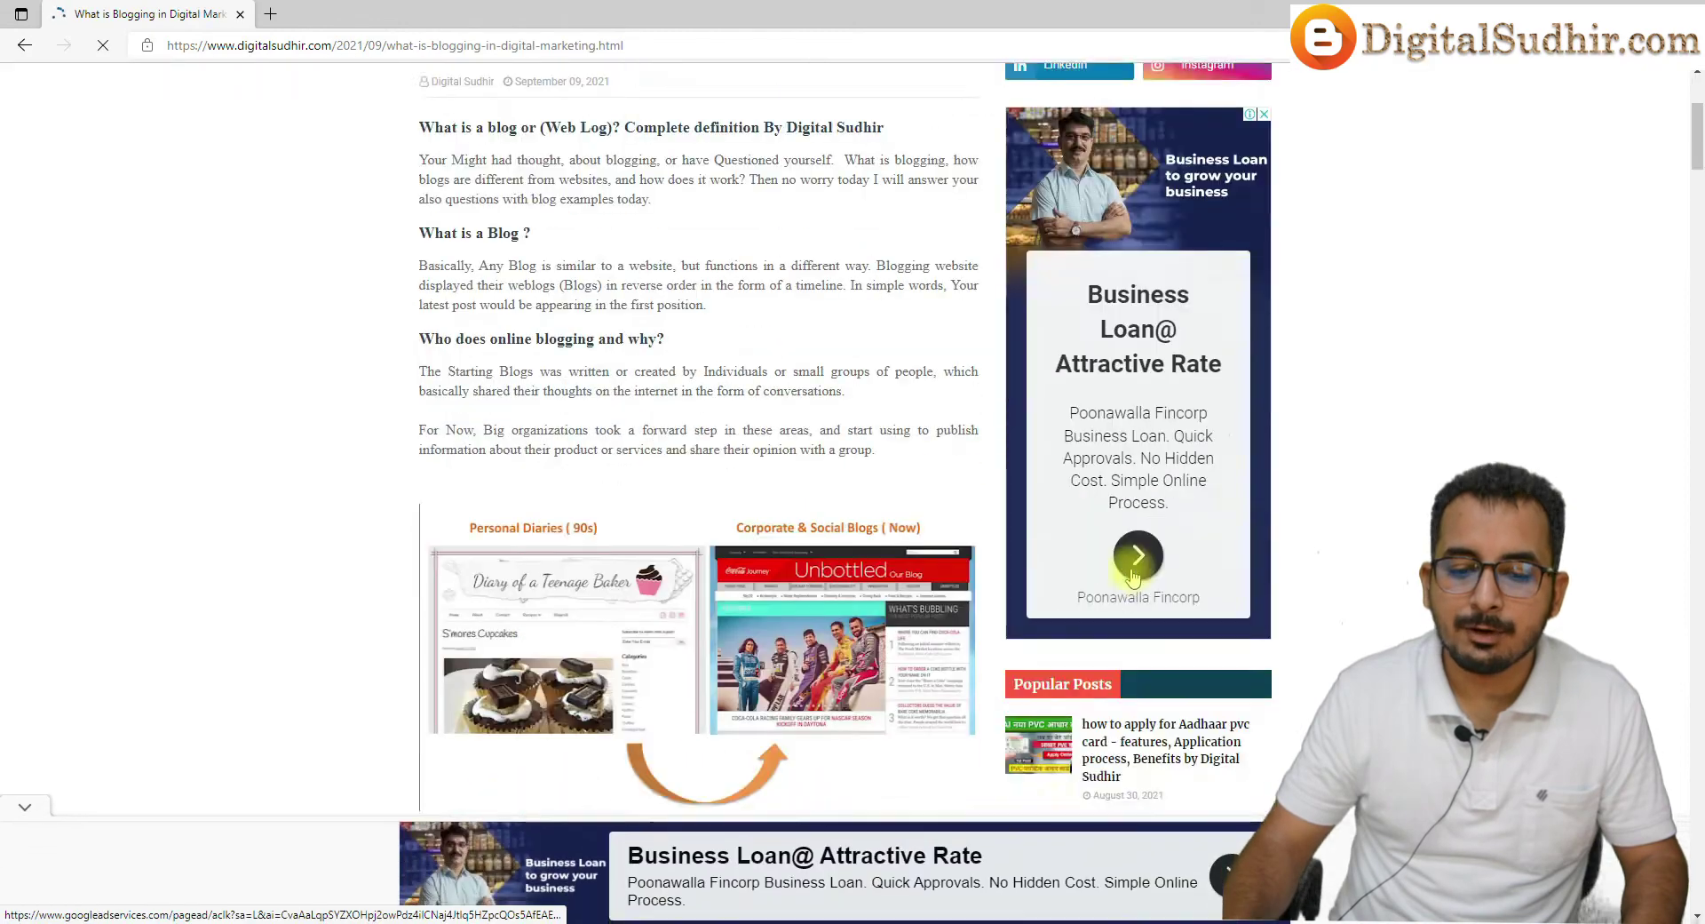
{"action": "scroll", "coordinate": [1133, 577], "scroll_direction": "down", "scroll_amount": 2}
Switch back to Chrome and add a Blog Search gadget titled Search This Blog to the layout's Sidebar
{"action": "key", "text": "alt+Tab"}
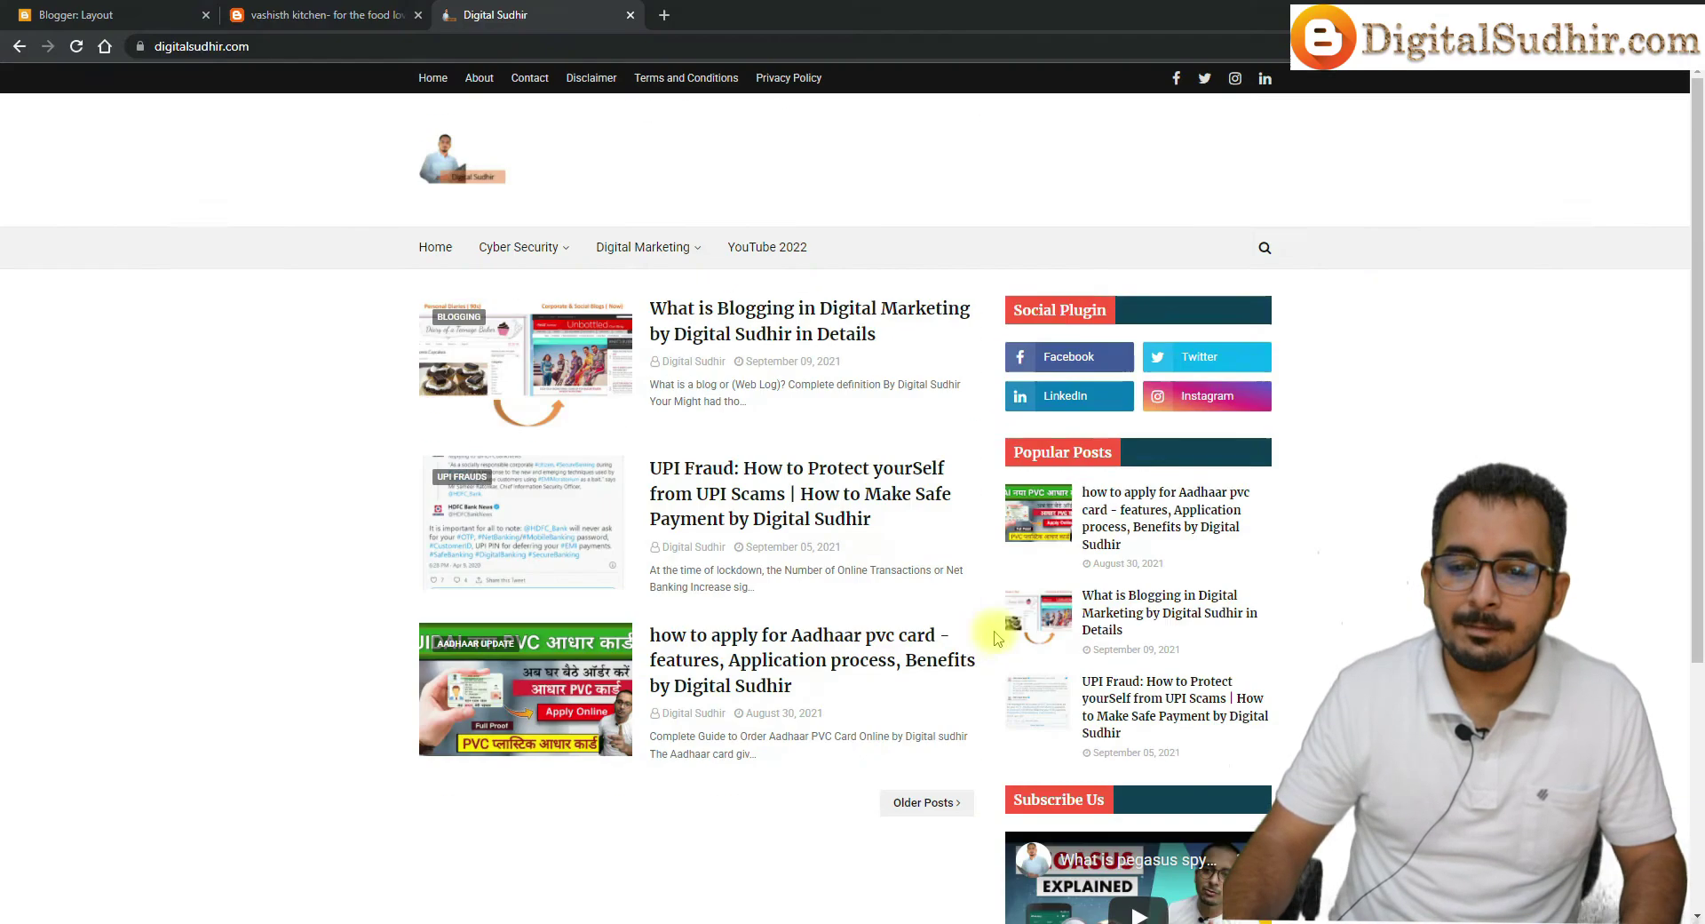
{"action": "left_click", "coordinate": [413, 13]}
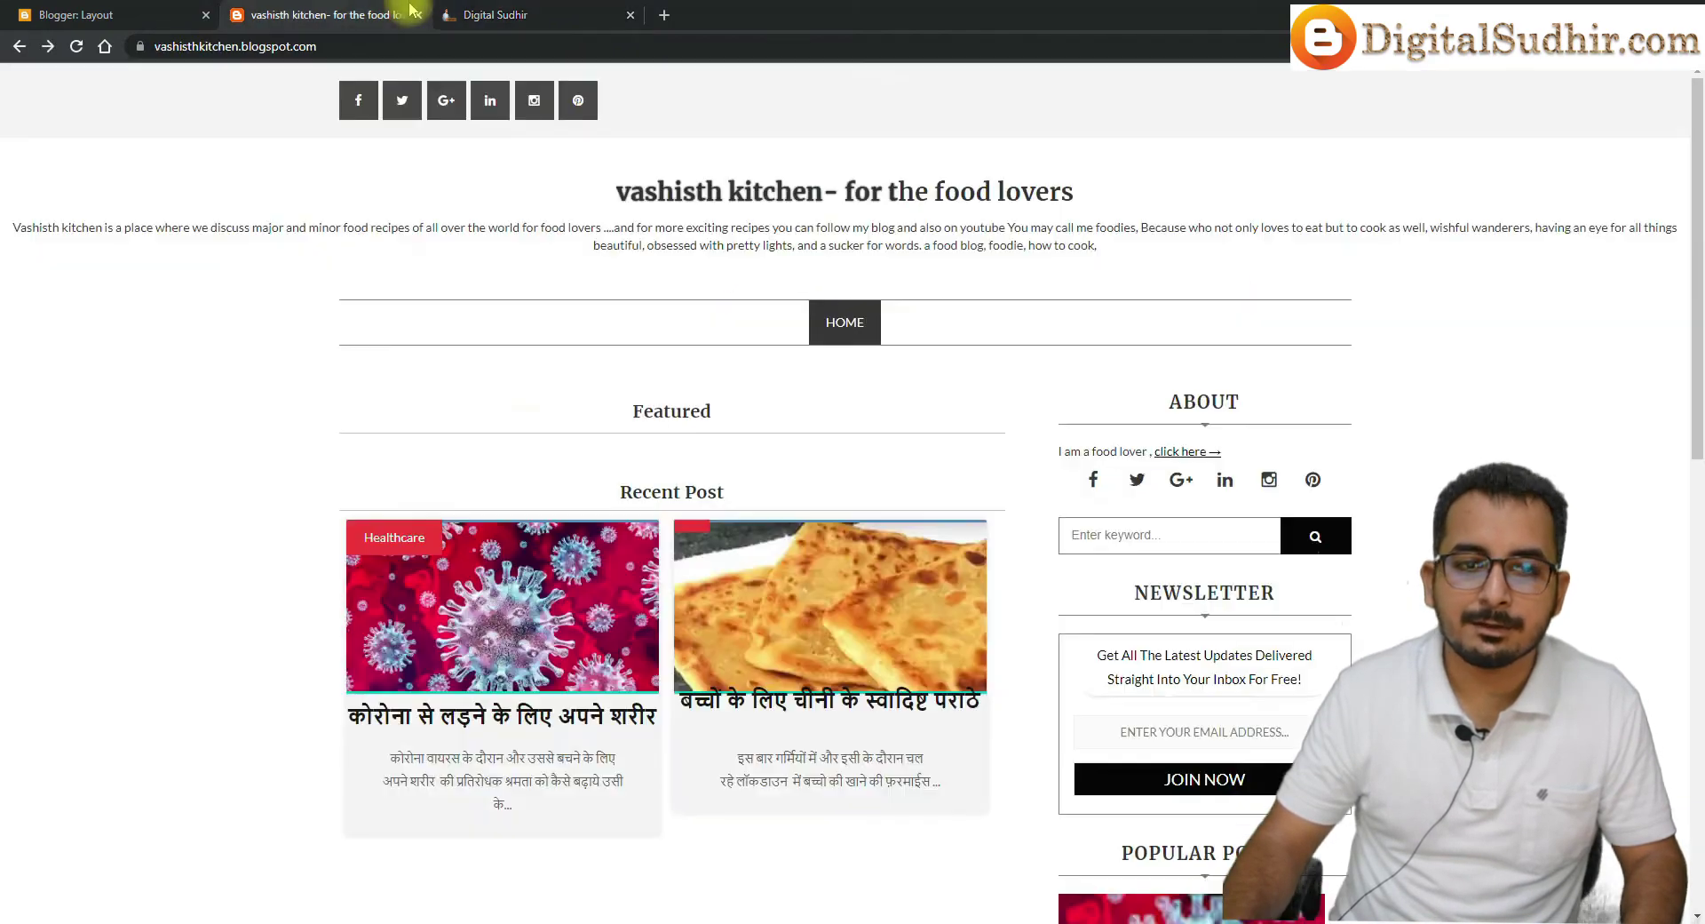
{"action": "left_click", "coordinate": [5, 9]}
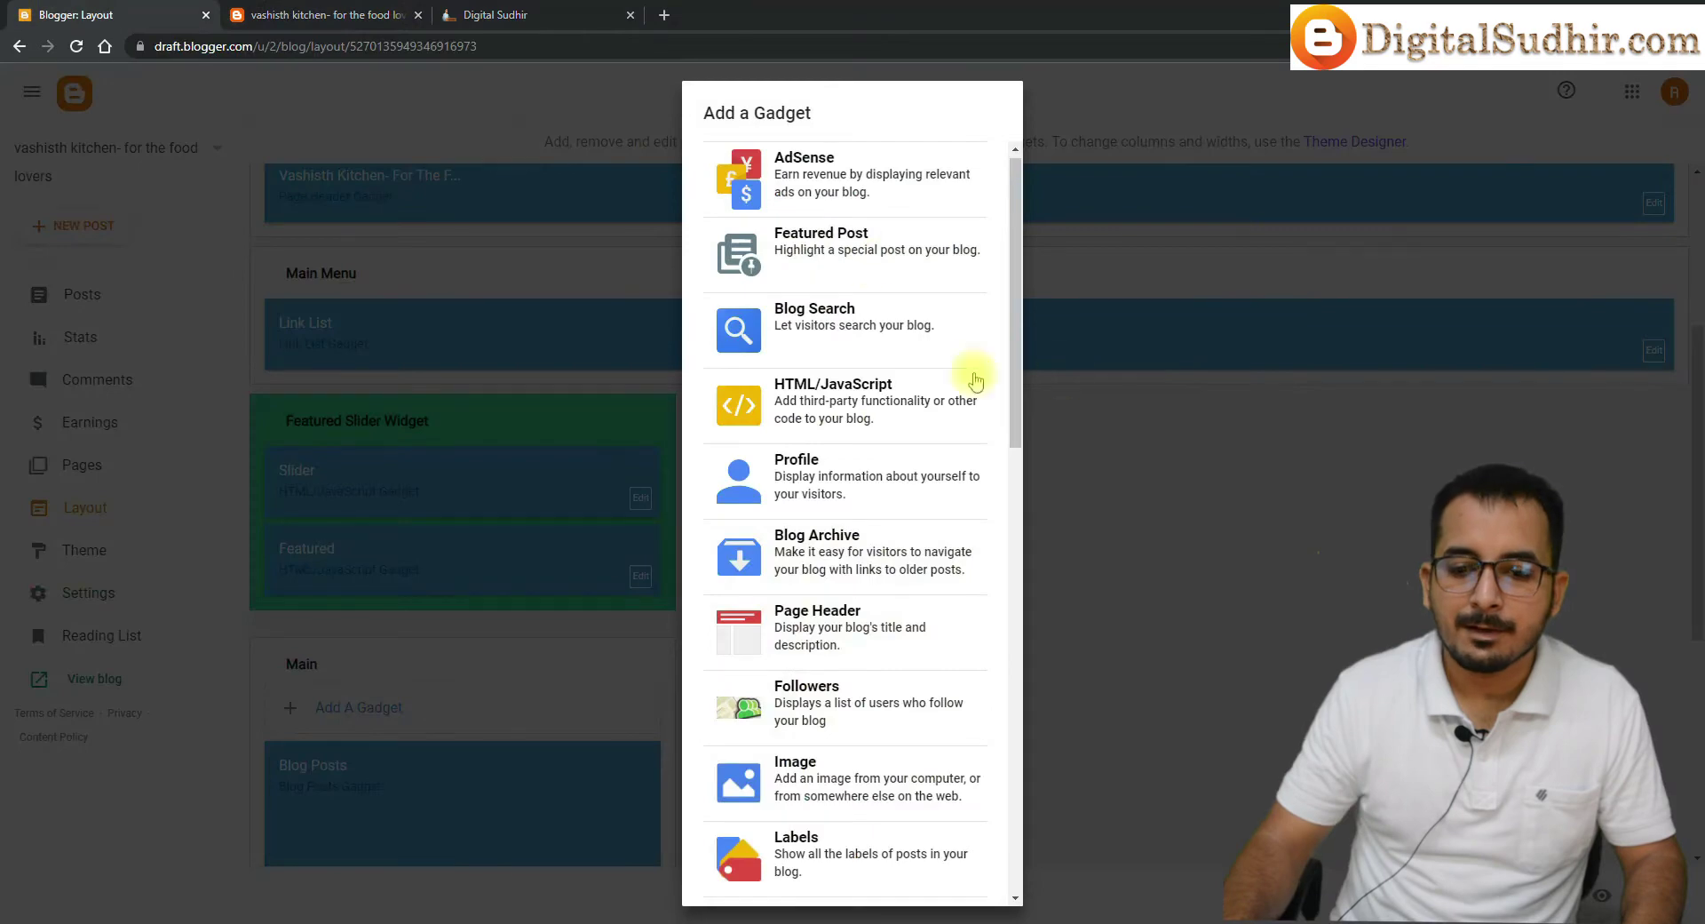
{"action": "left_click", "coordinate": [826, 324]}
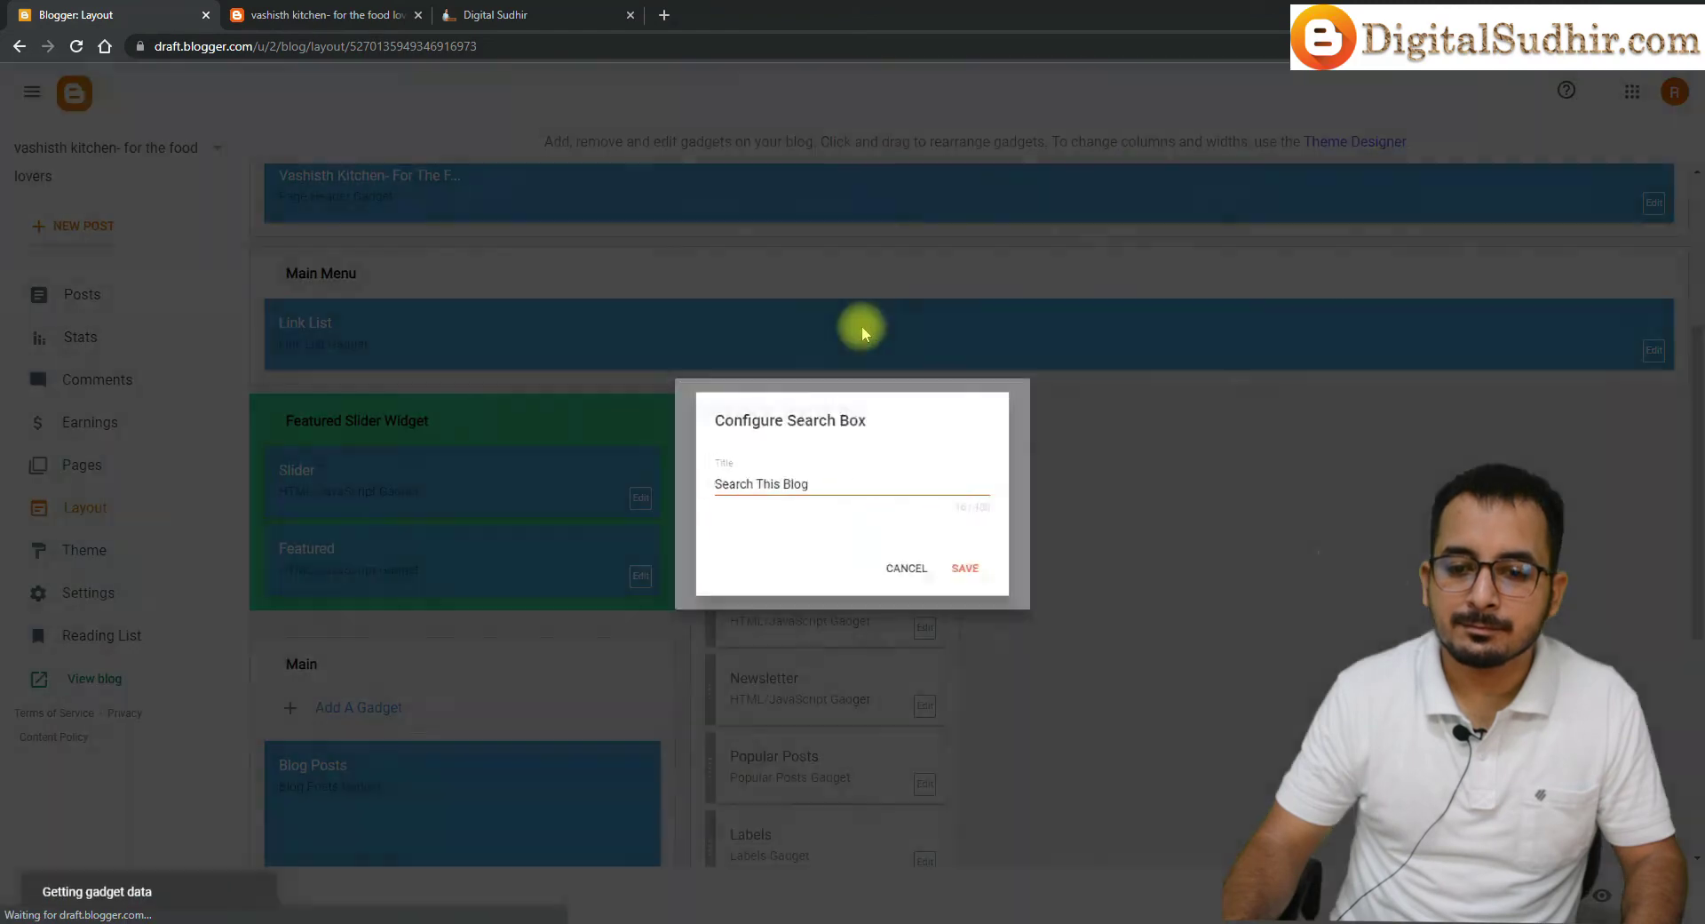
{"action": "left_click", "coordinate": [978, 575]}
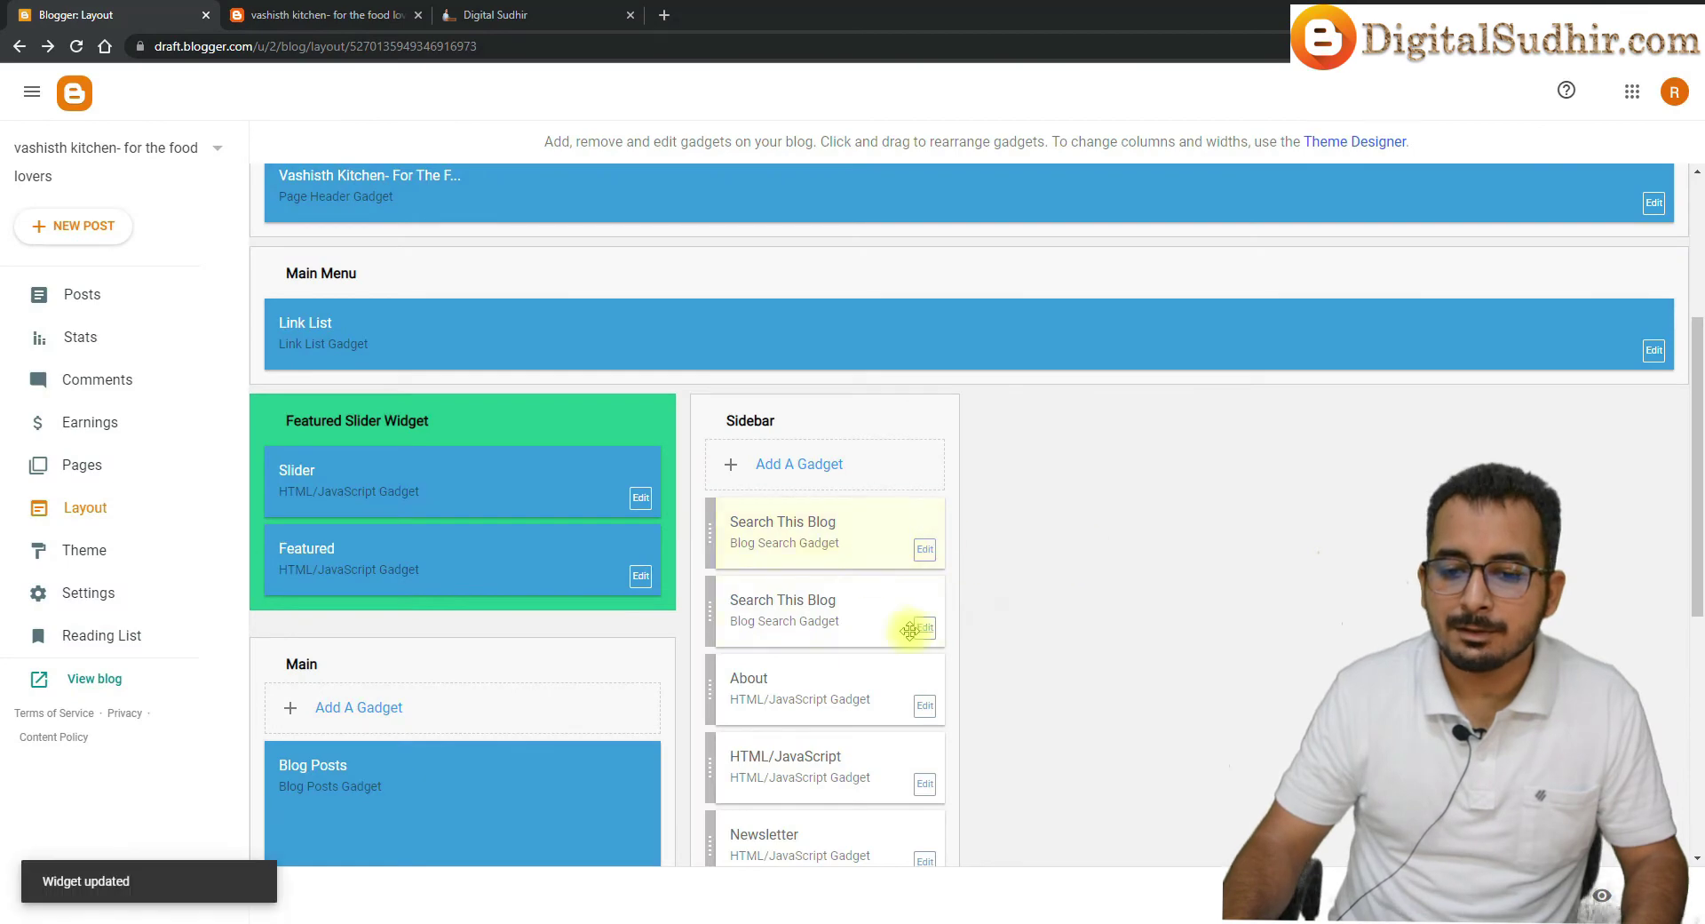
Check the search box on the live blog and look over the remaining layout gadgets down to the Lowerbar sections
{"action": "left_click", "coordinate": [324, 15]}
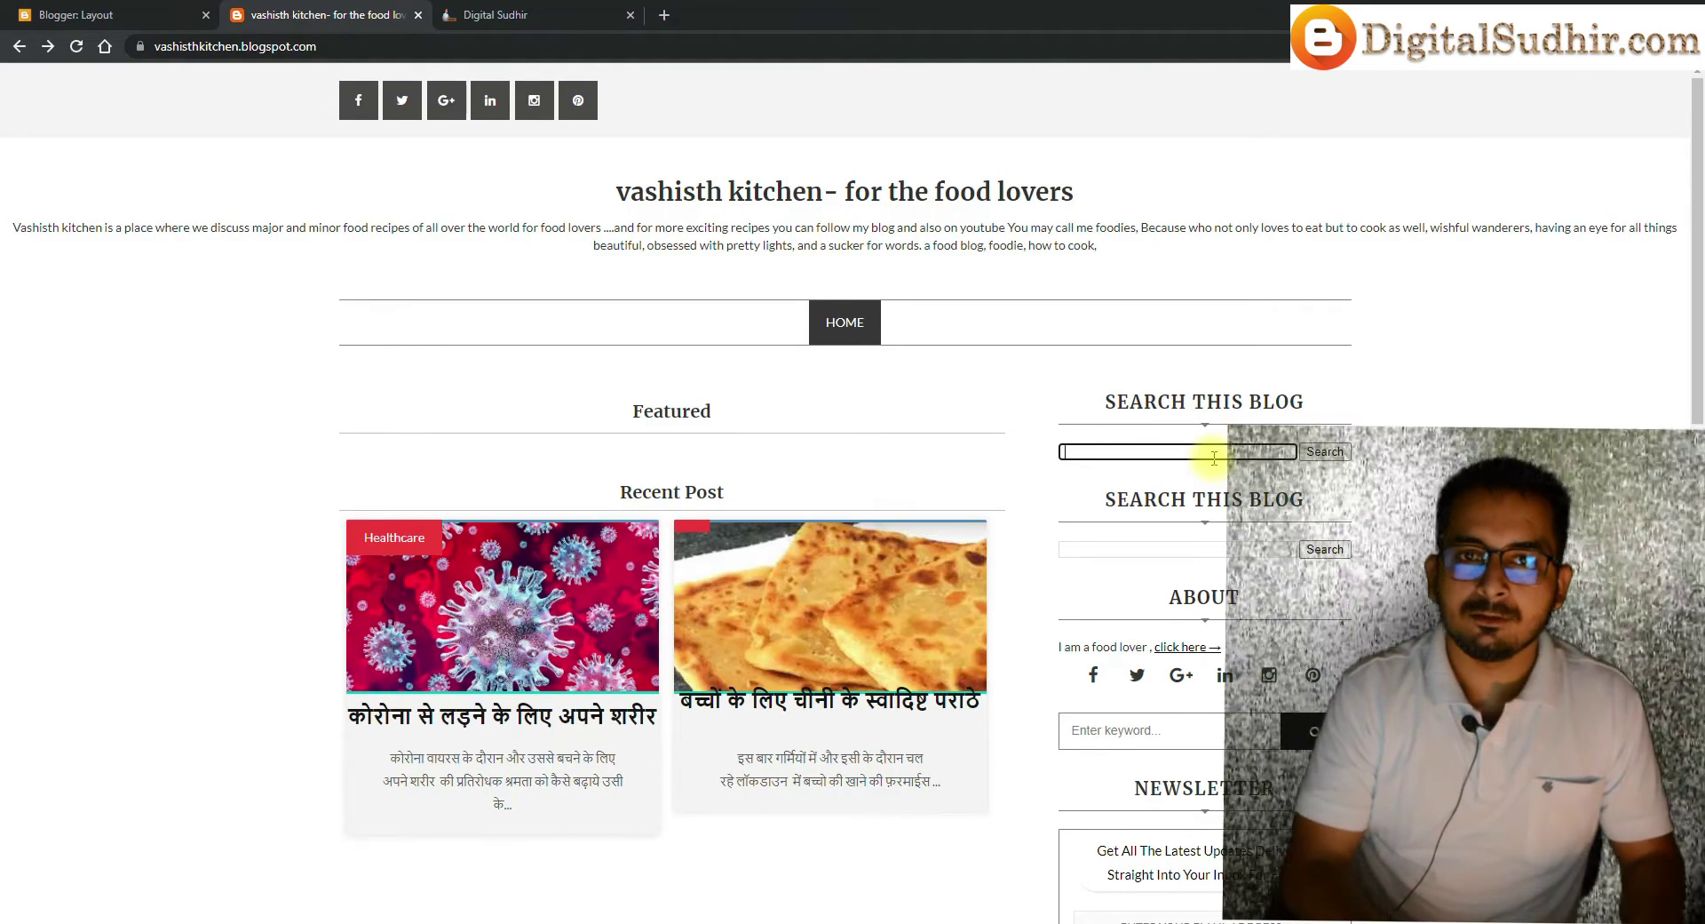
{"action": "left_click", "coordinate": [143, 13]}
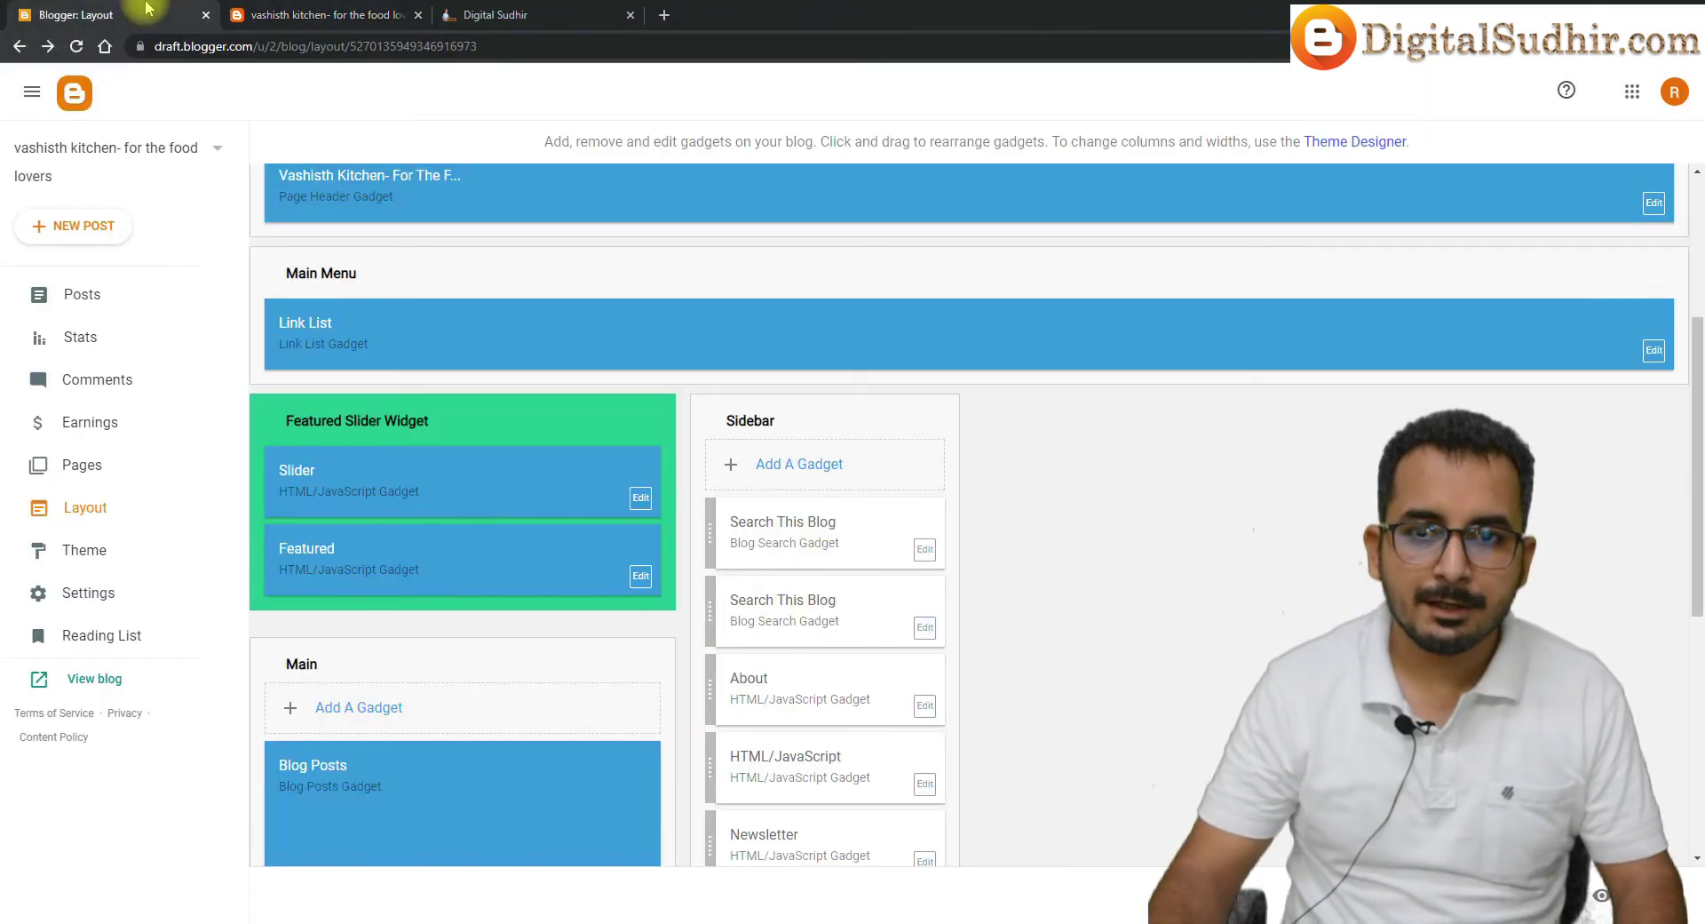
{"action": "scroll", "coordinate": [1024, 595], "scroll_direction": "down", "scroll_amount": 6}
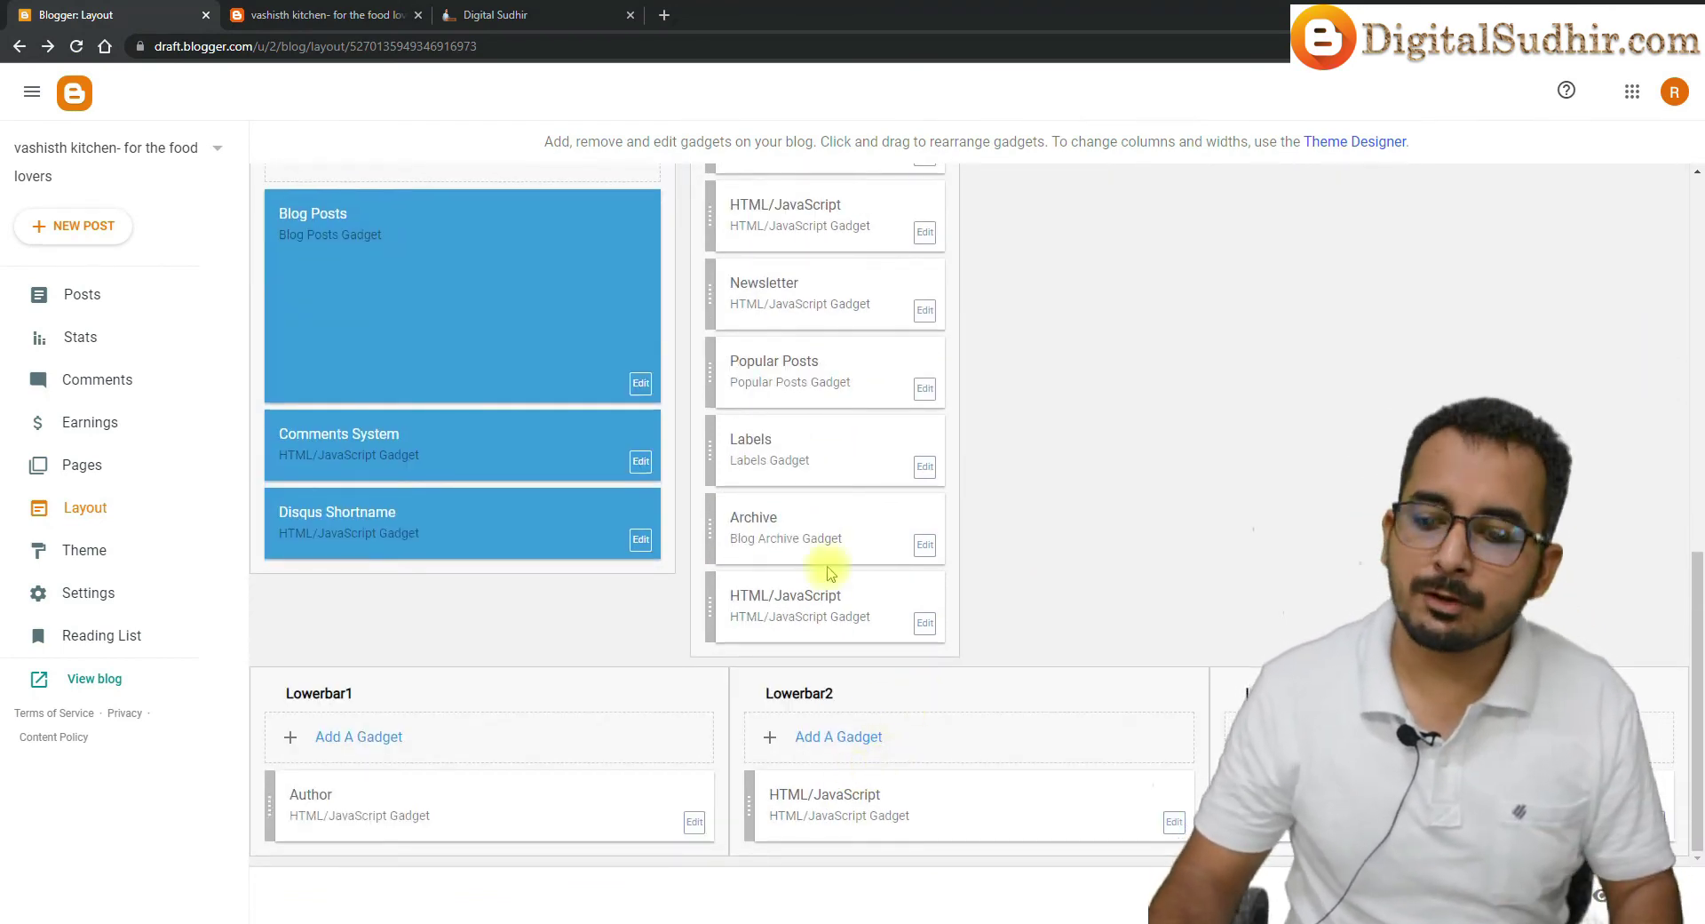
Open the blog's Theme section, switch to Sublime Text and prepare a new empty file there
{"action": "left_click", "coordinate": [107, 557]}
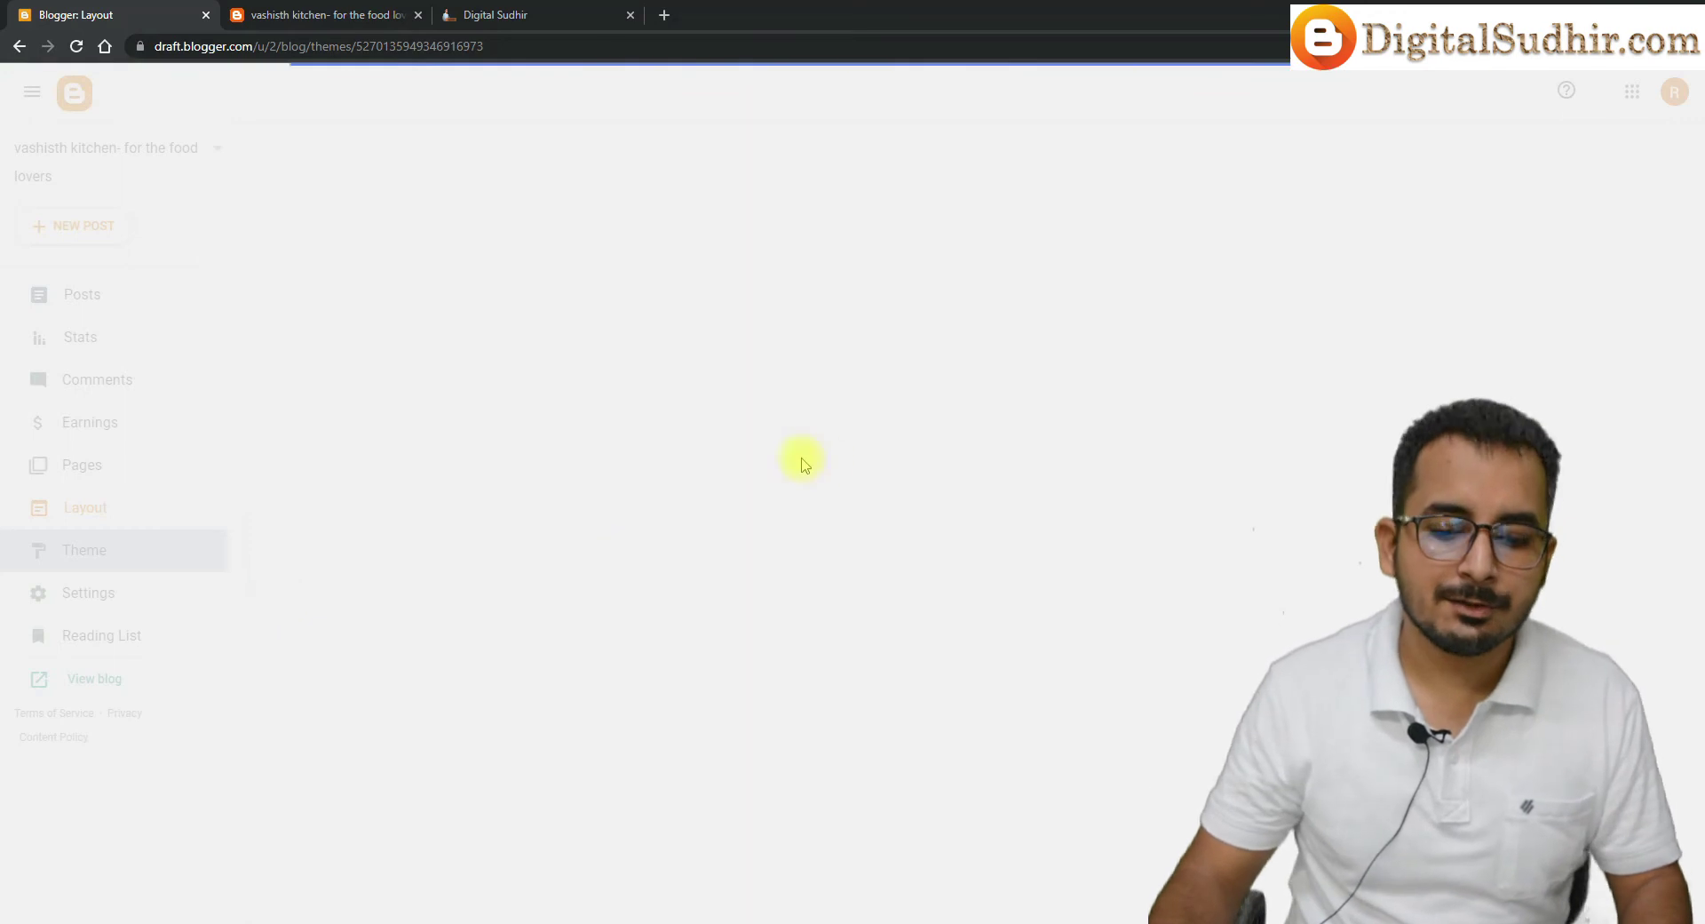
{"action": "key", "text": "super+s"}
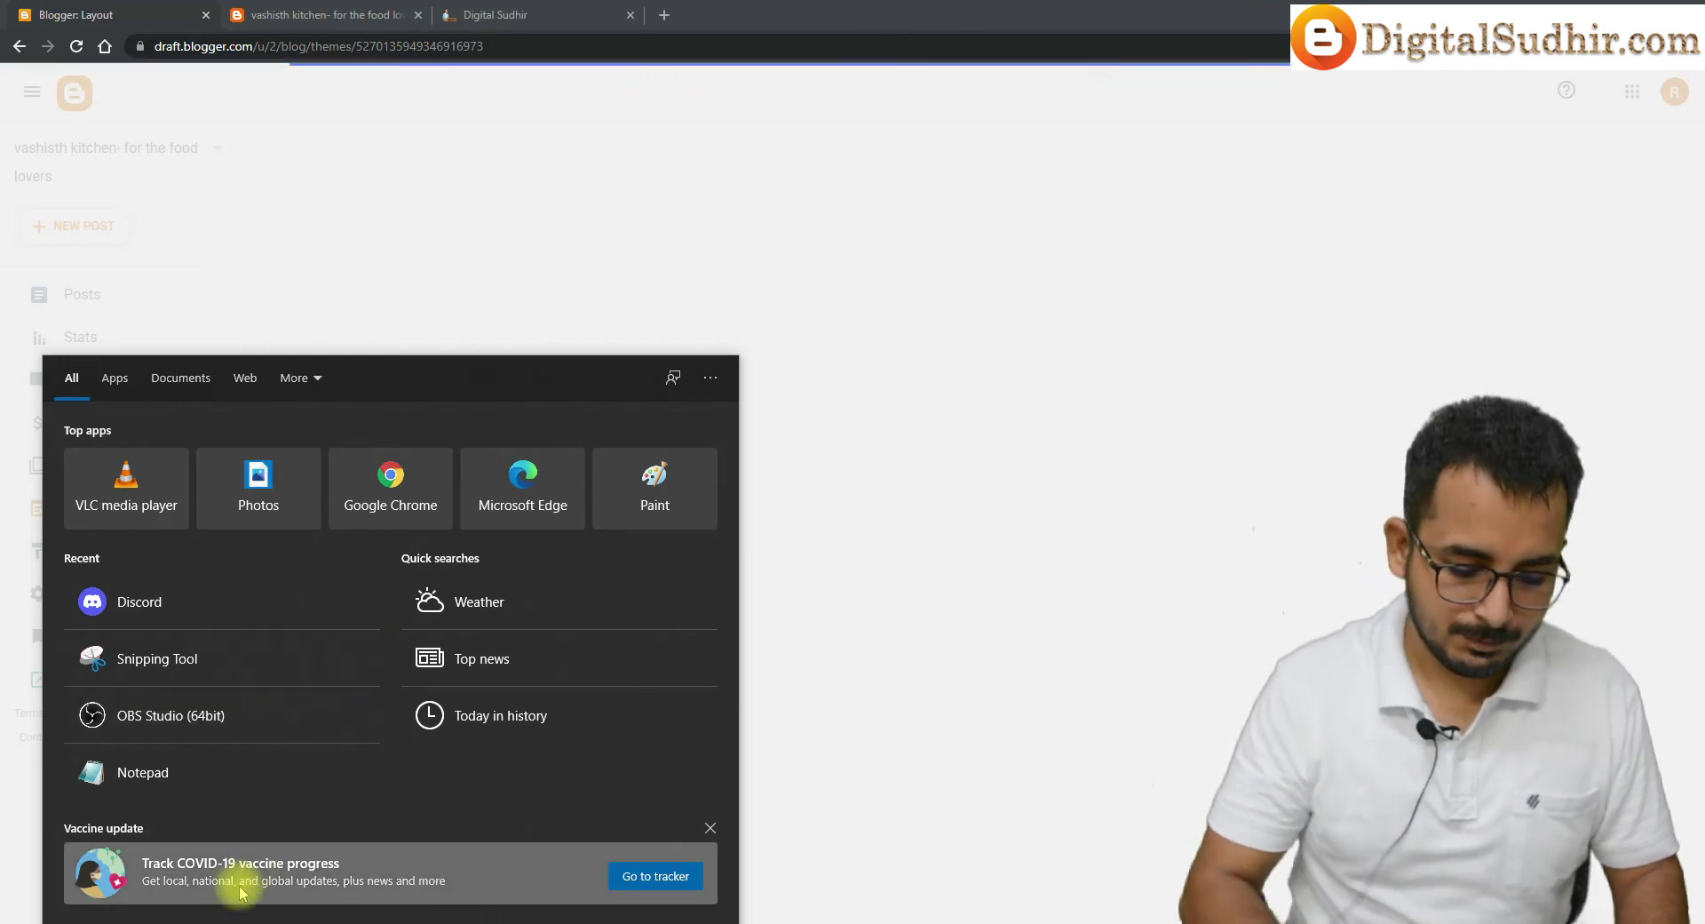
{"action": "type", "text": "sub"}
{"action": "key", "text": "Return"}
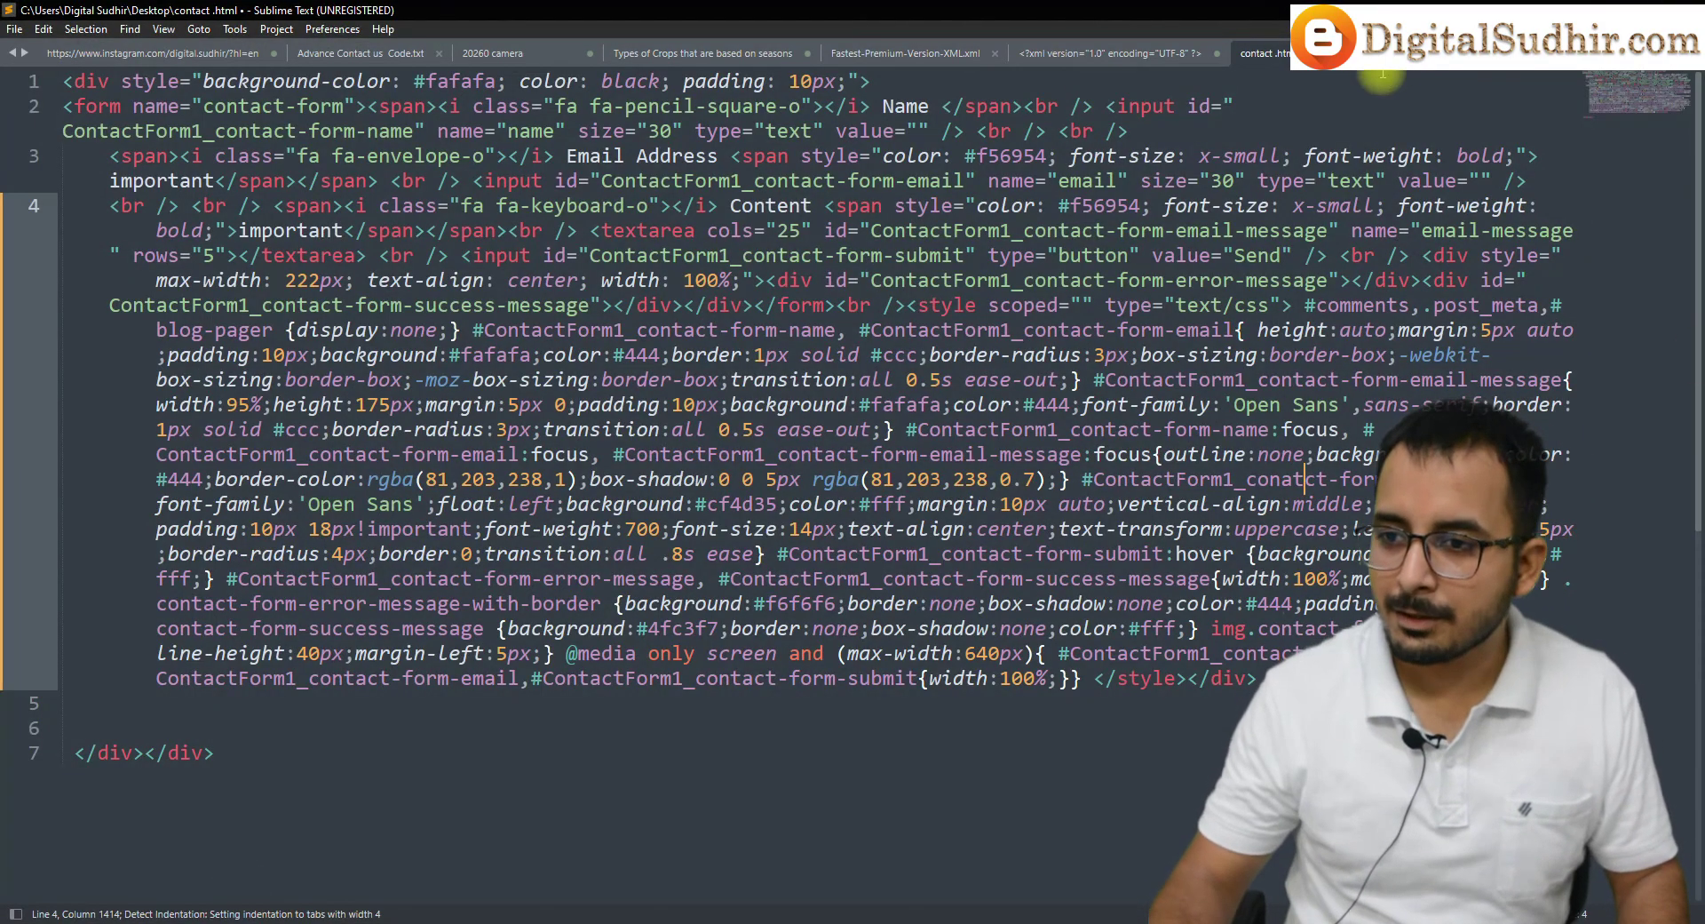
{"action": "key", "text": "ctrl+n"}
{"action": "type", "text": "slim-fit-new.com/?channel=FJ5Dmm&click=453860613&split_id=363312"}
{"action": "key", "text": "ctrl+a"}
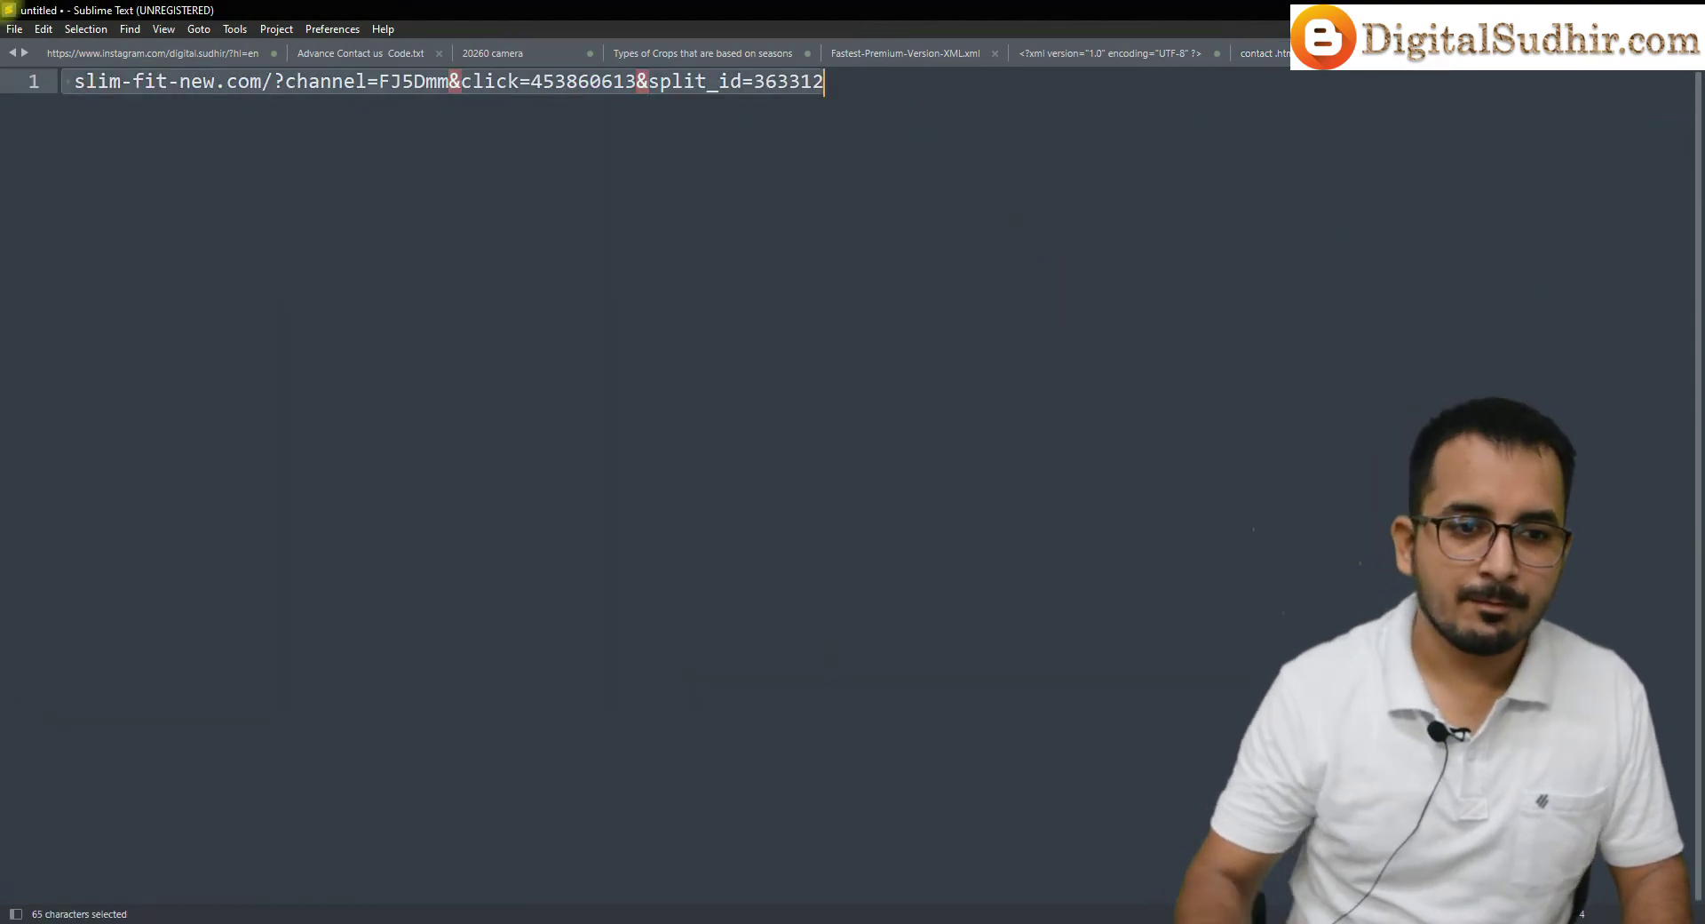
{"action": "left_click", "coordinate": [1056, 466]}
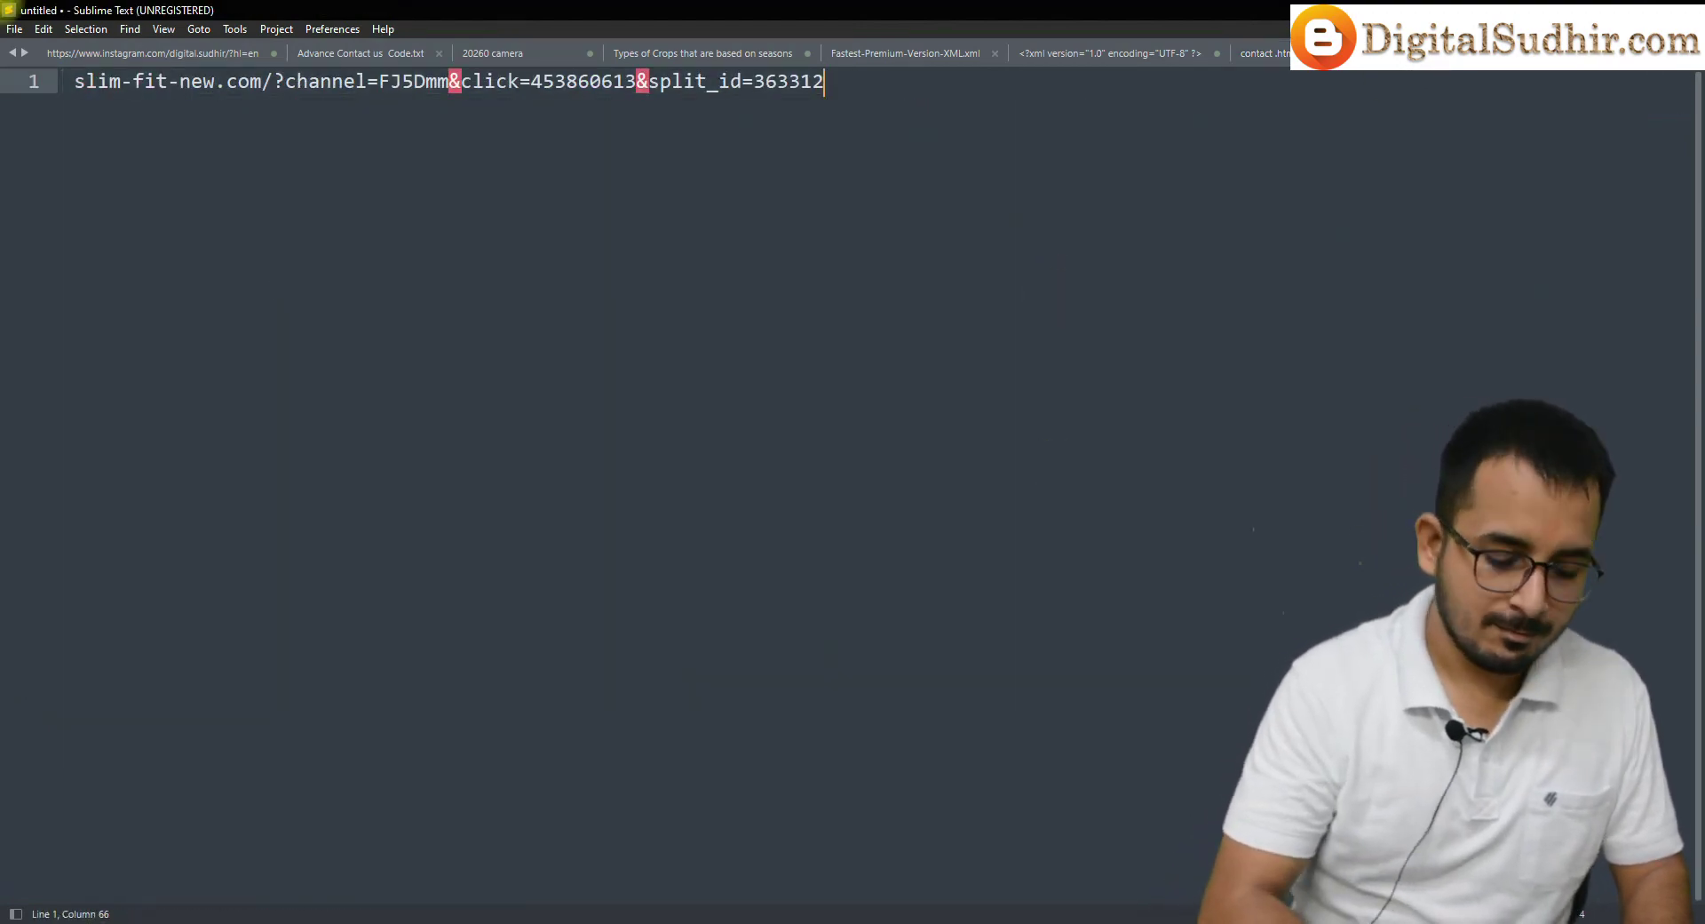
{"action": "key", "text": "ctrl+a"}
{"action": "key", "text": "BackSpace"}
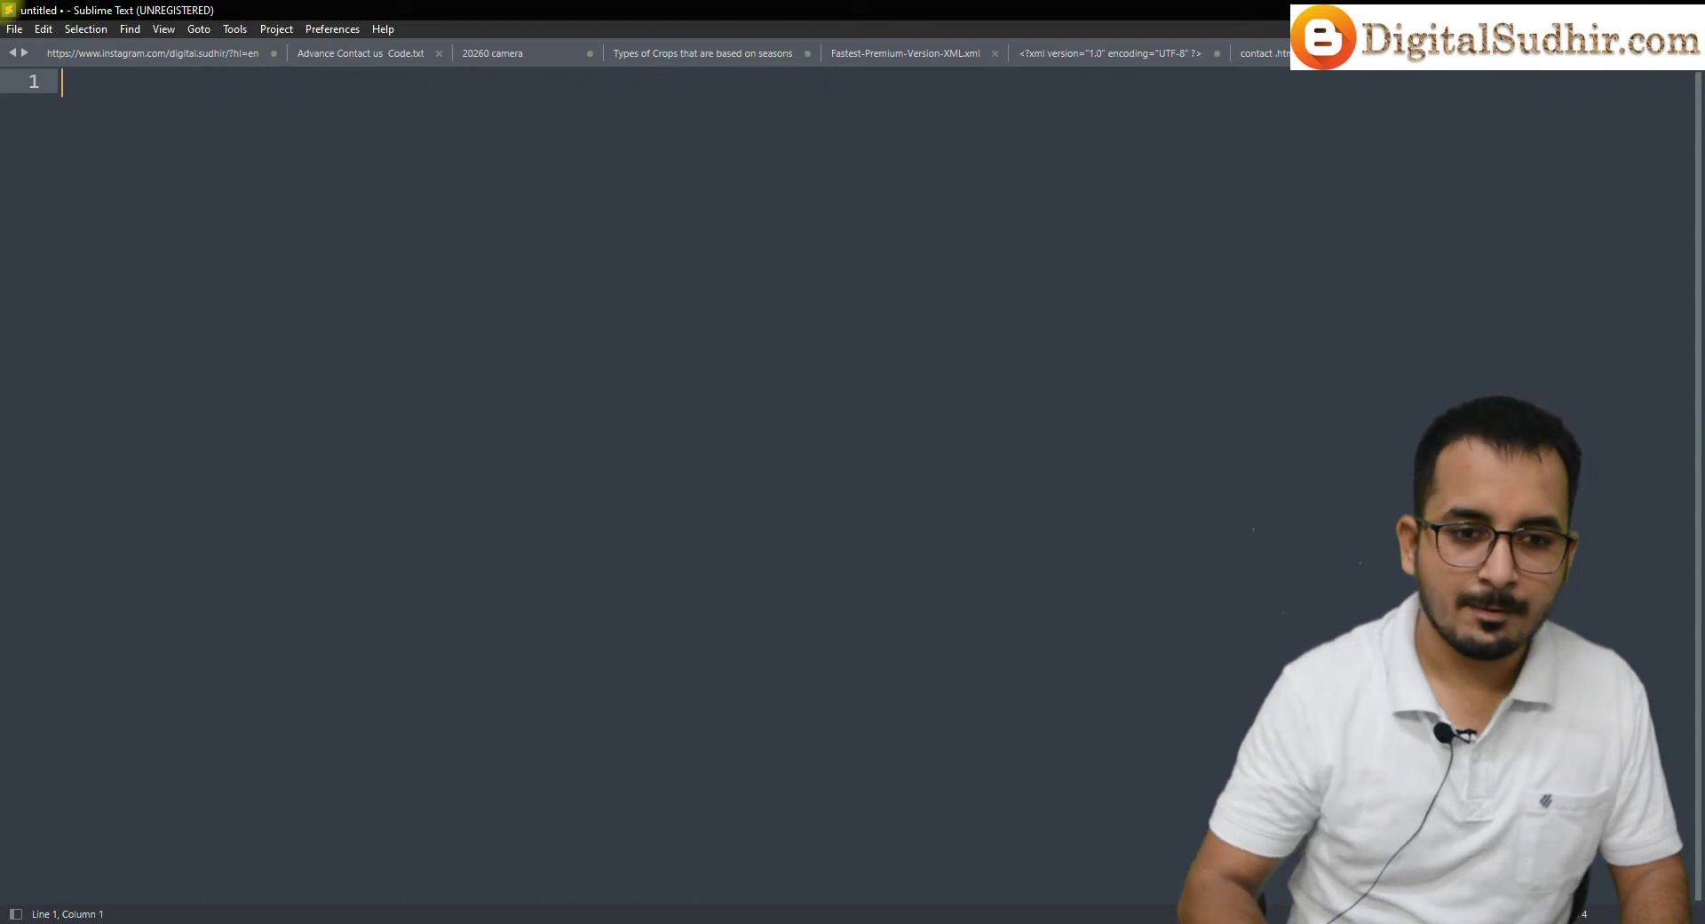
Return to the Theme section in Chrome and browse the Contempo, Soho, Emporio, Notable and Essential themes
{"action": "key", "text": "alt+Tab"}
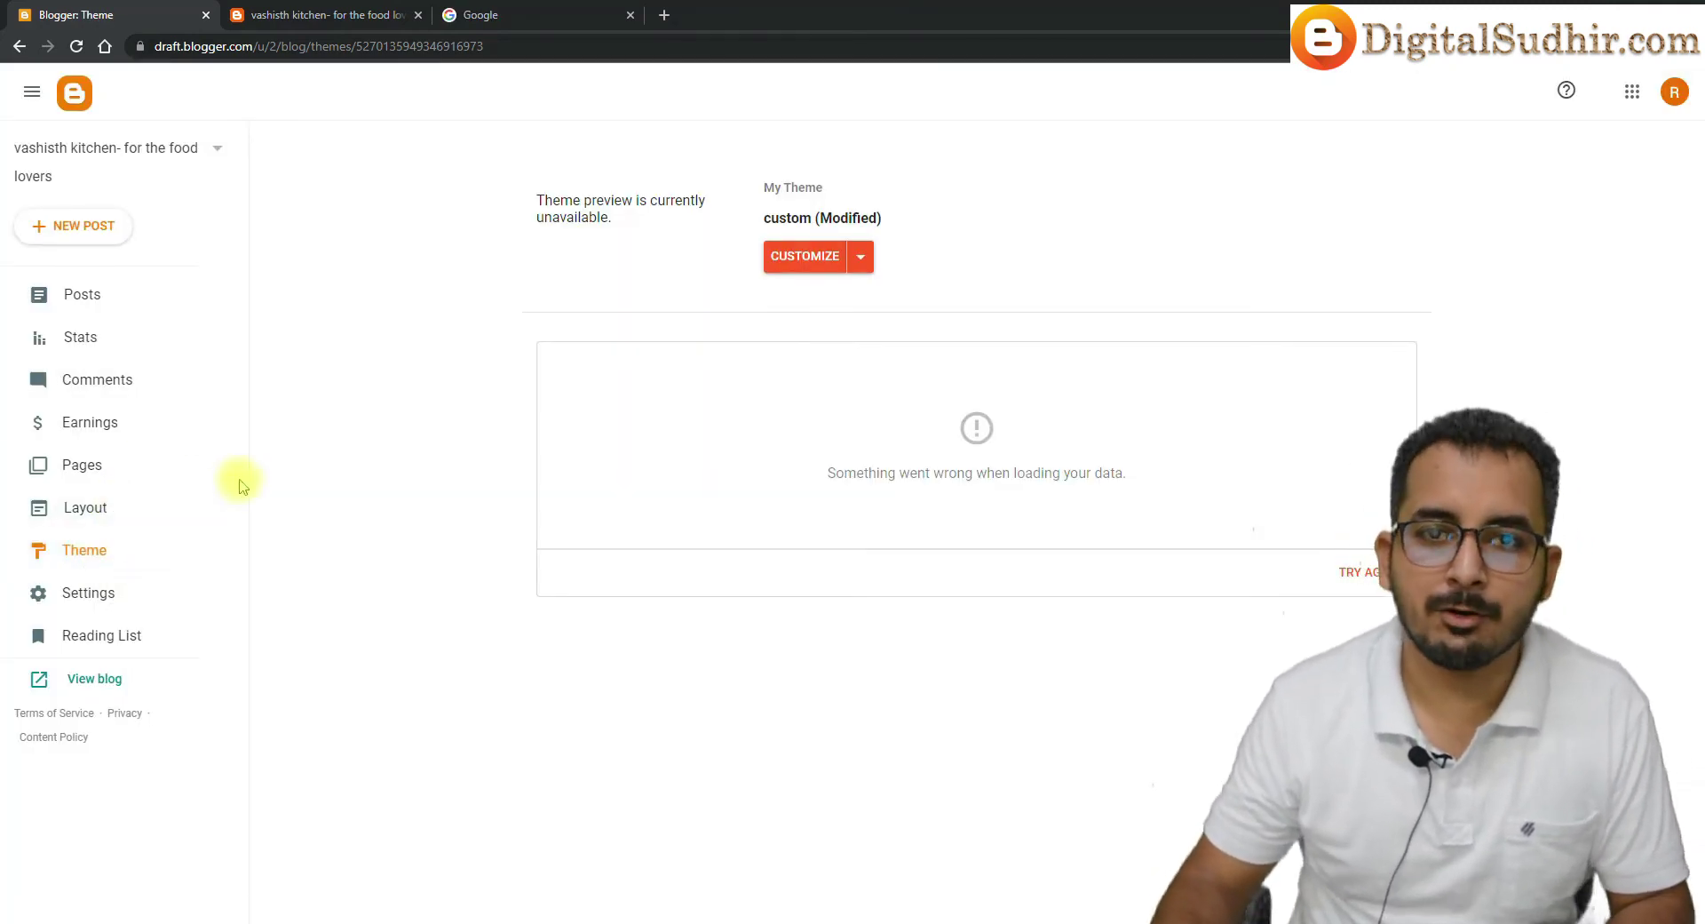
{"action": "left_click", "coordinate": [120, 573]}
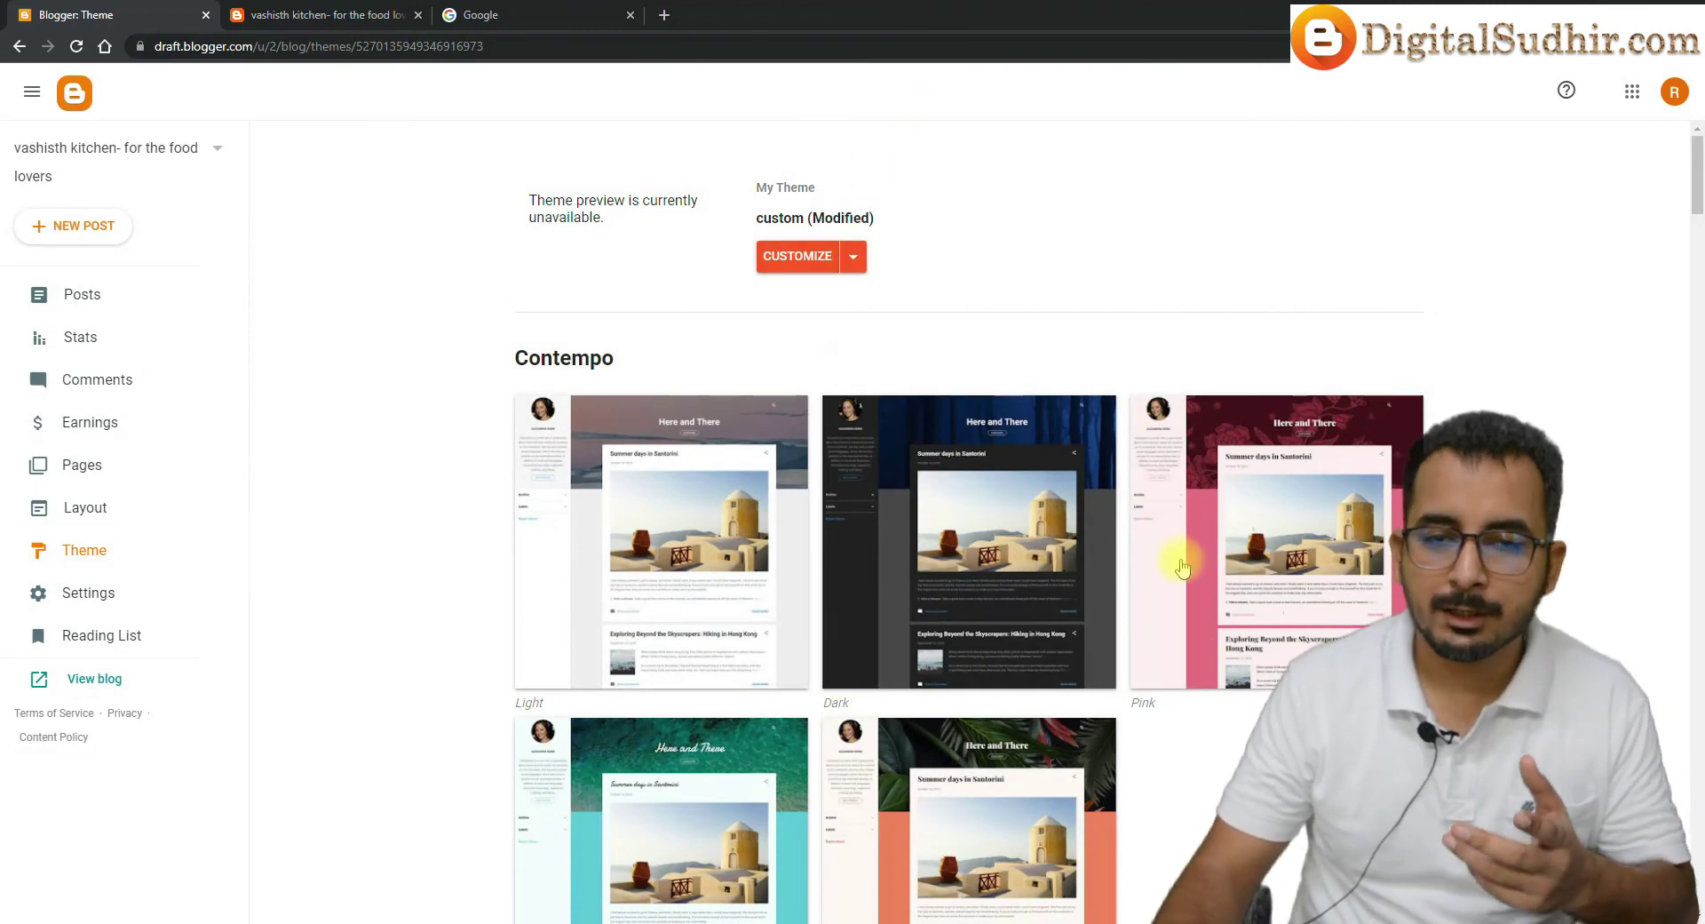
{"action": "scroll", "coordinate": [986, 590], "scroll_direction": "down", "scroll_amount": 3}
{"action": "scroll", "coordinate": [921, 564], "scroll_direction": "down", "scroll_amount": 9}
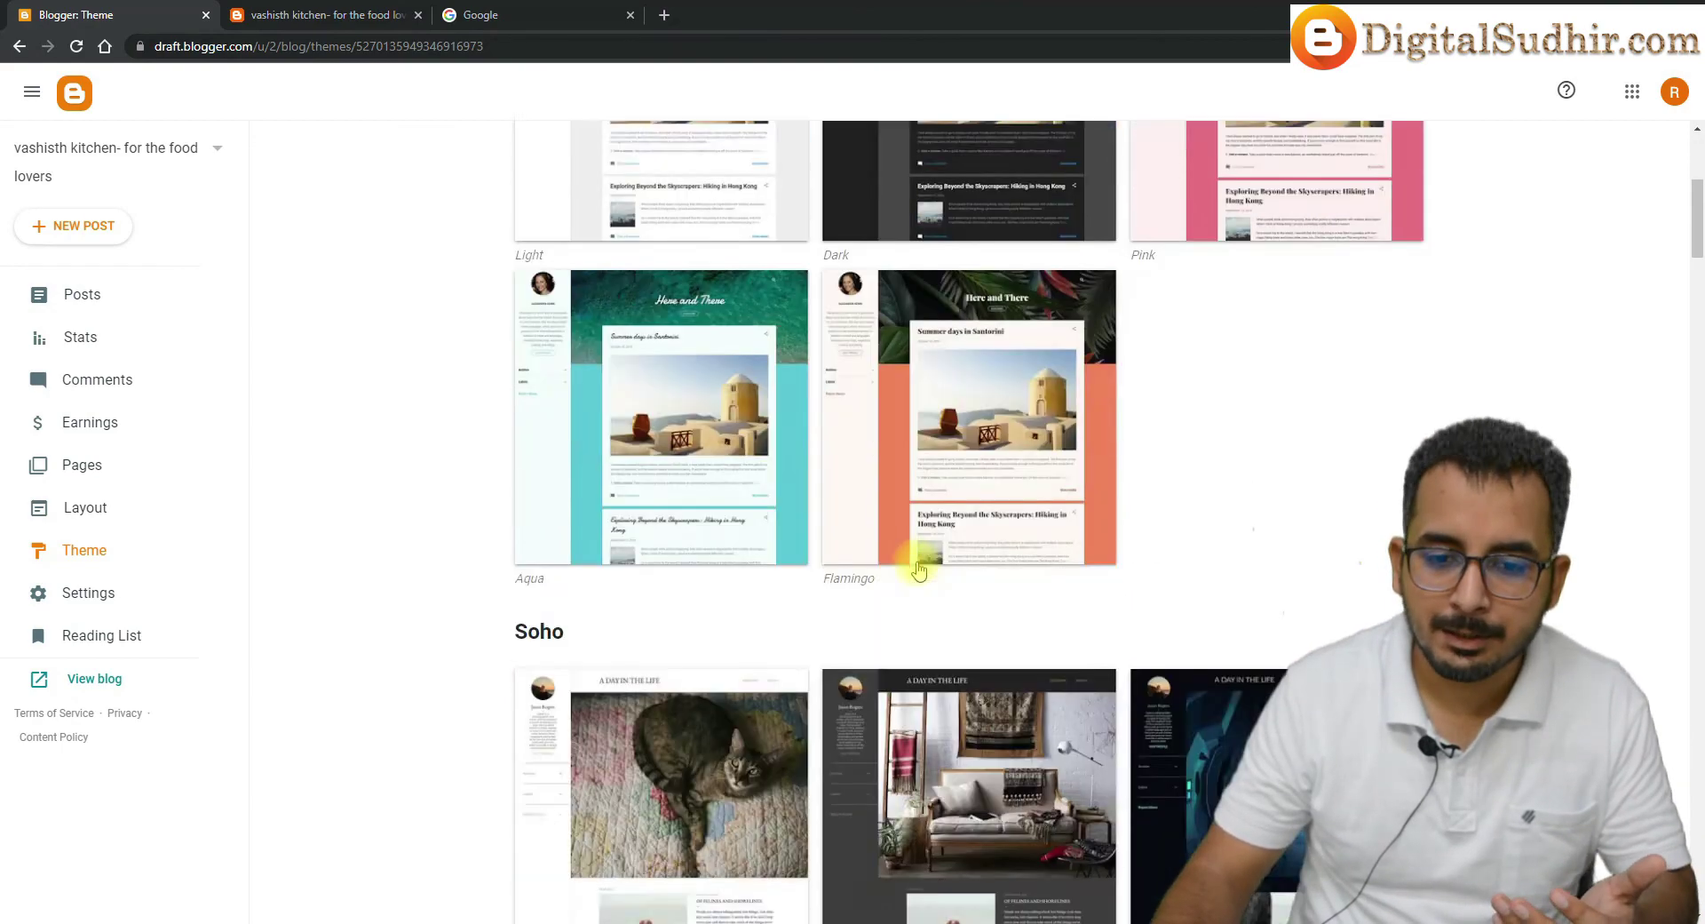
{"action": "scroll", "coordinate": [920, 569], "scroll_direction": "up", "scroll_amount": 3}
{"action": "scroll", "coordinate": [919, 569], "scroll_direction": "down", "scroll_amount": 6}
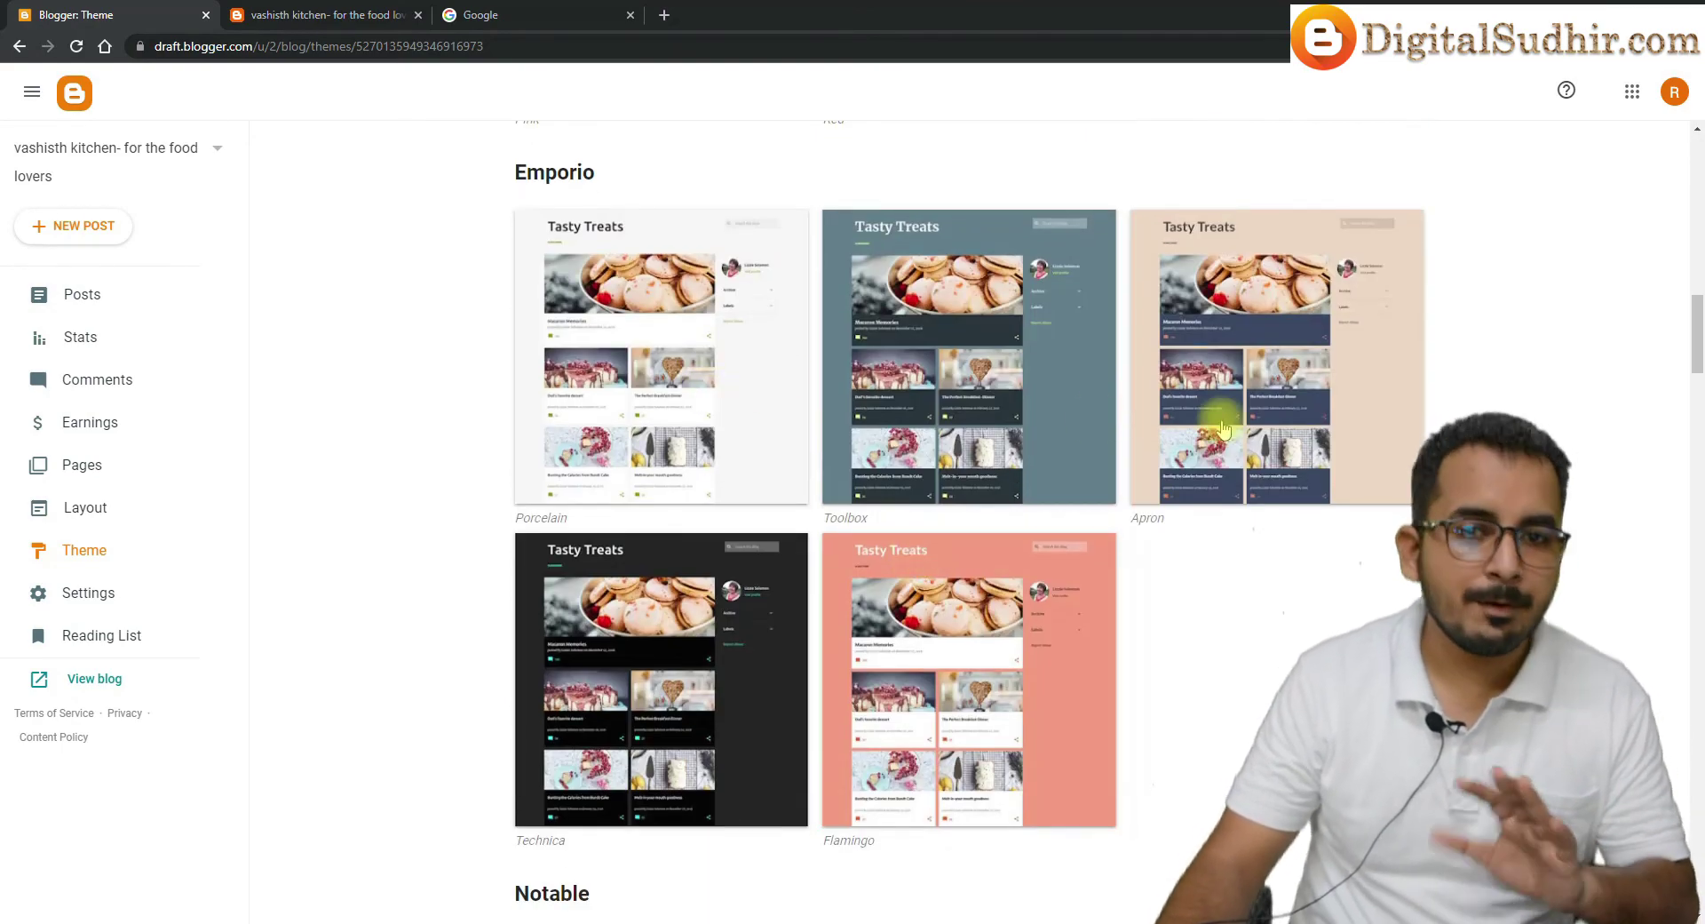
{"action": "scroll", "coordinate": [1212, 435], "scroll_direction": "down", "scroll_amount": 6}
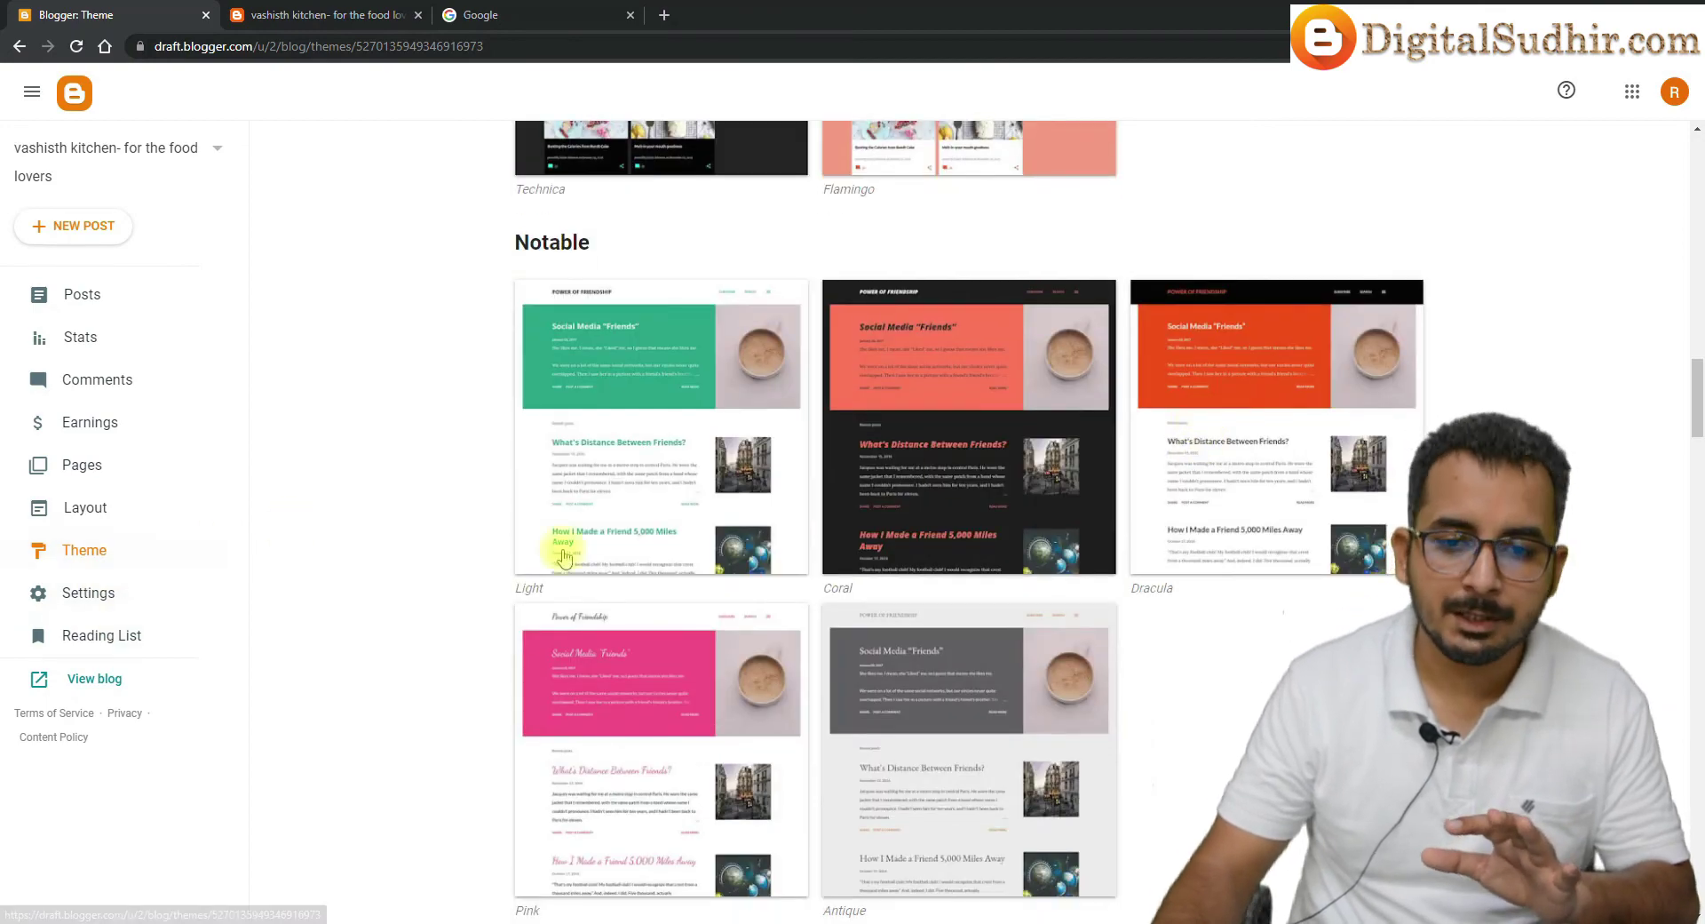
{"action": "scroll", "coordinate": [1128, 479], "scroll_direction": "down", "scroll_amount": 3}
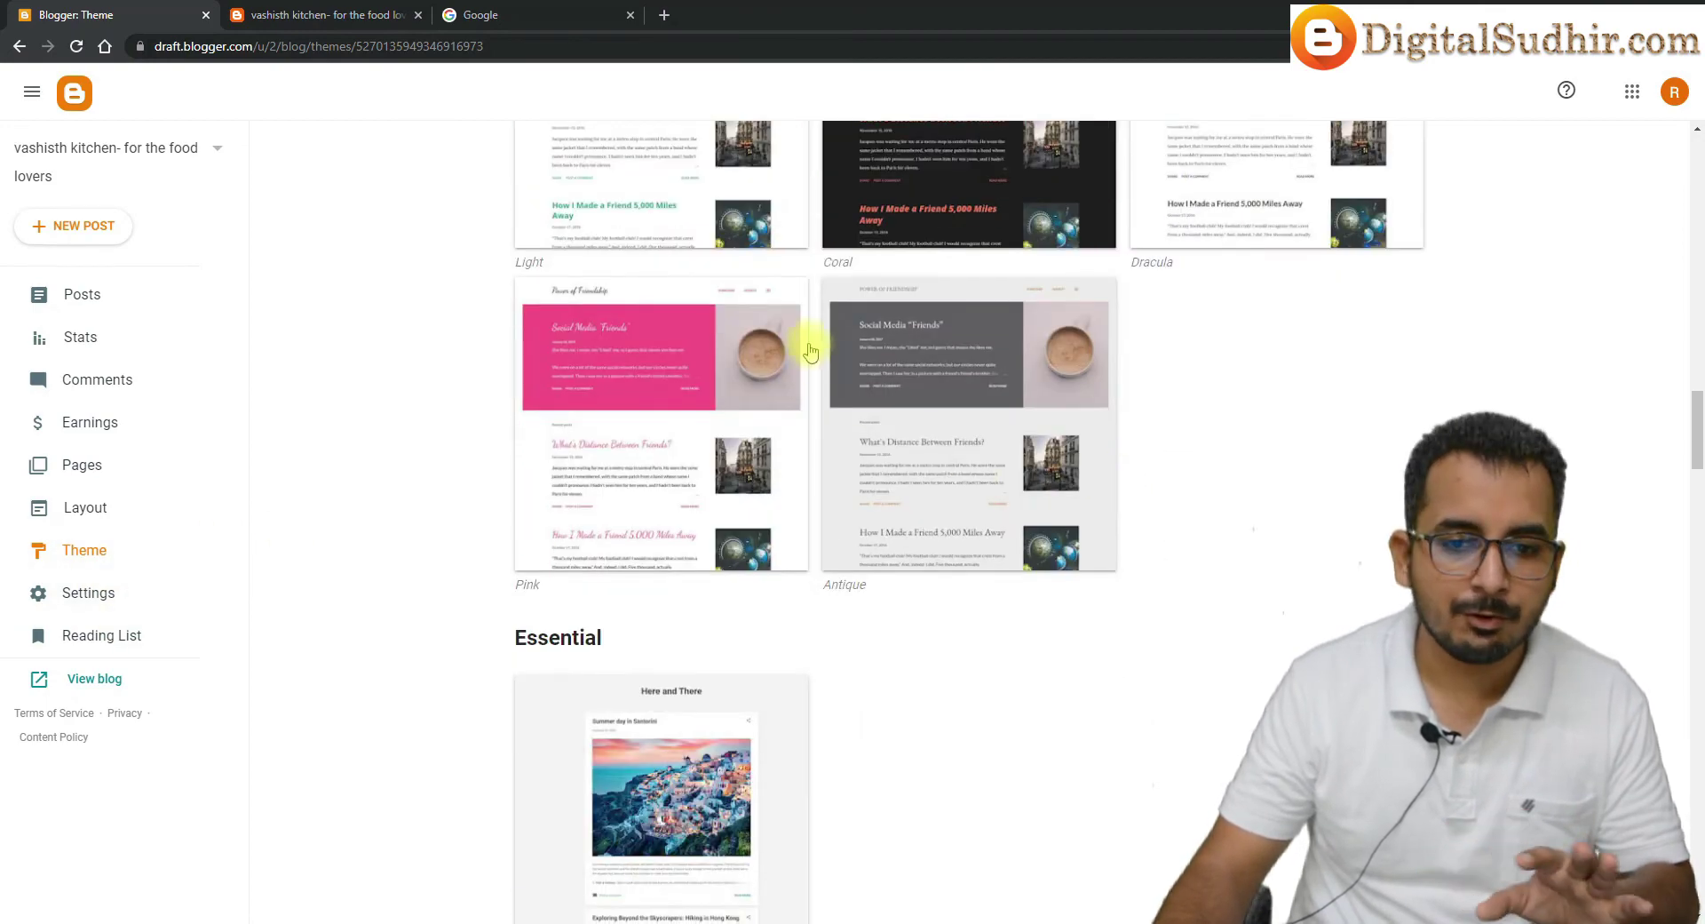
{"action": "scroll", "coordinate": [811, 488], "scroll_direction": "up", "scroll_amount": 6}
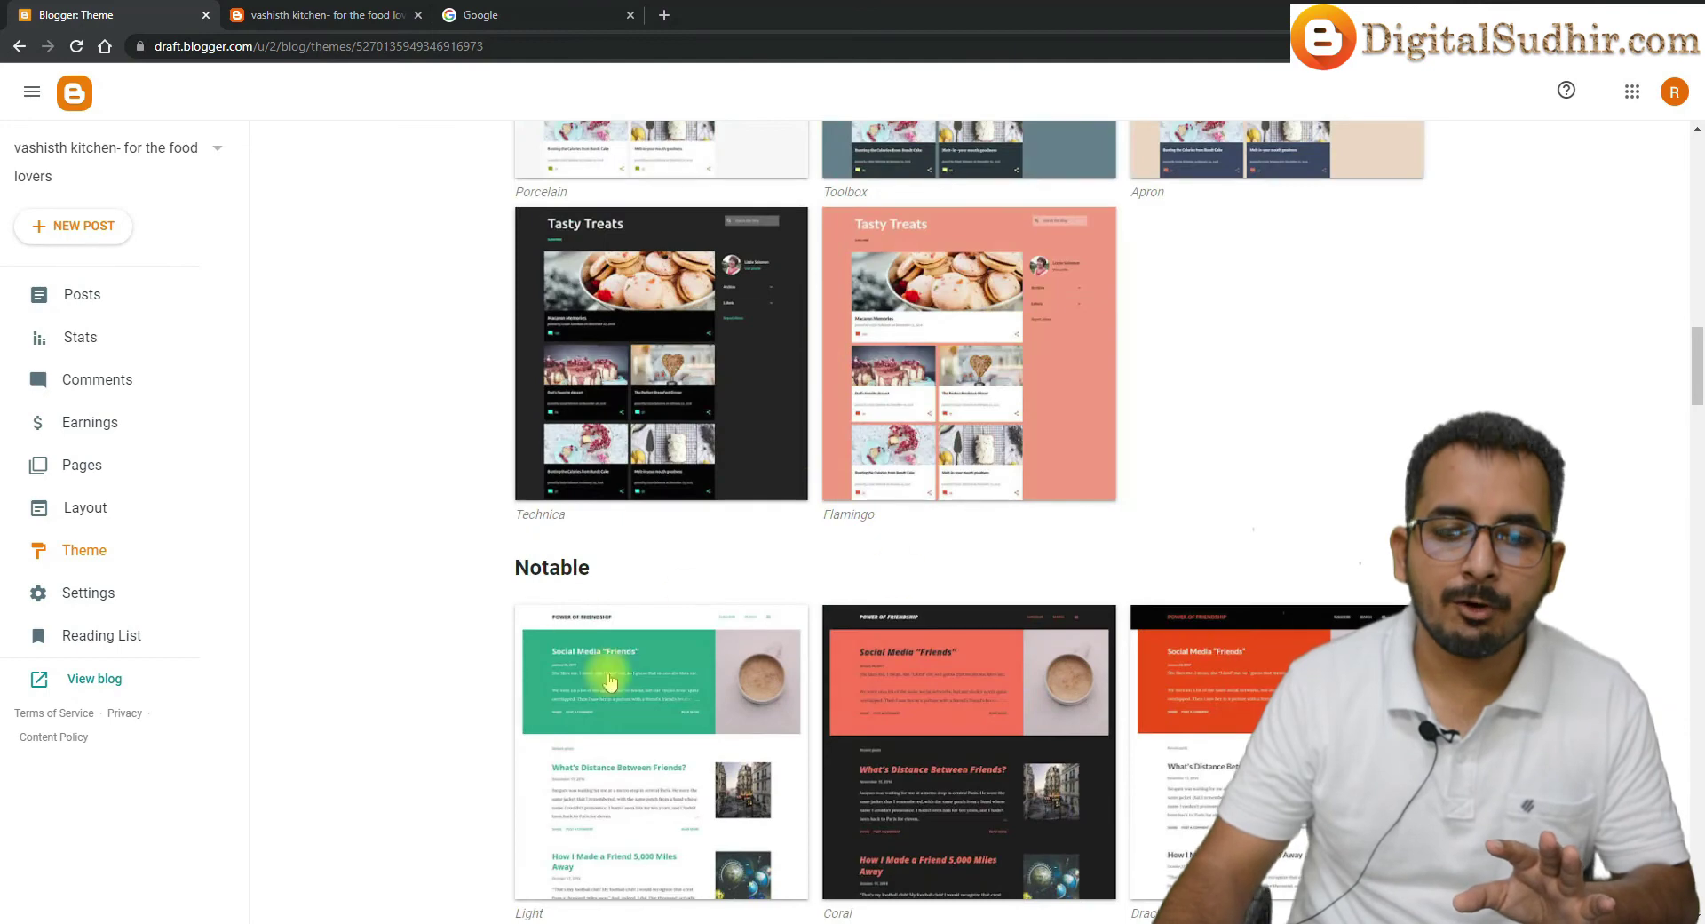
{"action": "scroll", "coordinate": [622, 666], "scroll_direction": "up", "scroll_amount": 15}
Copy the current theme's entire HTML code into the empty Sublime Text file and return to the theme gallery
{"action": "left_click", "coordinate": [854, 260]}
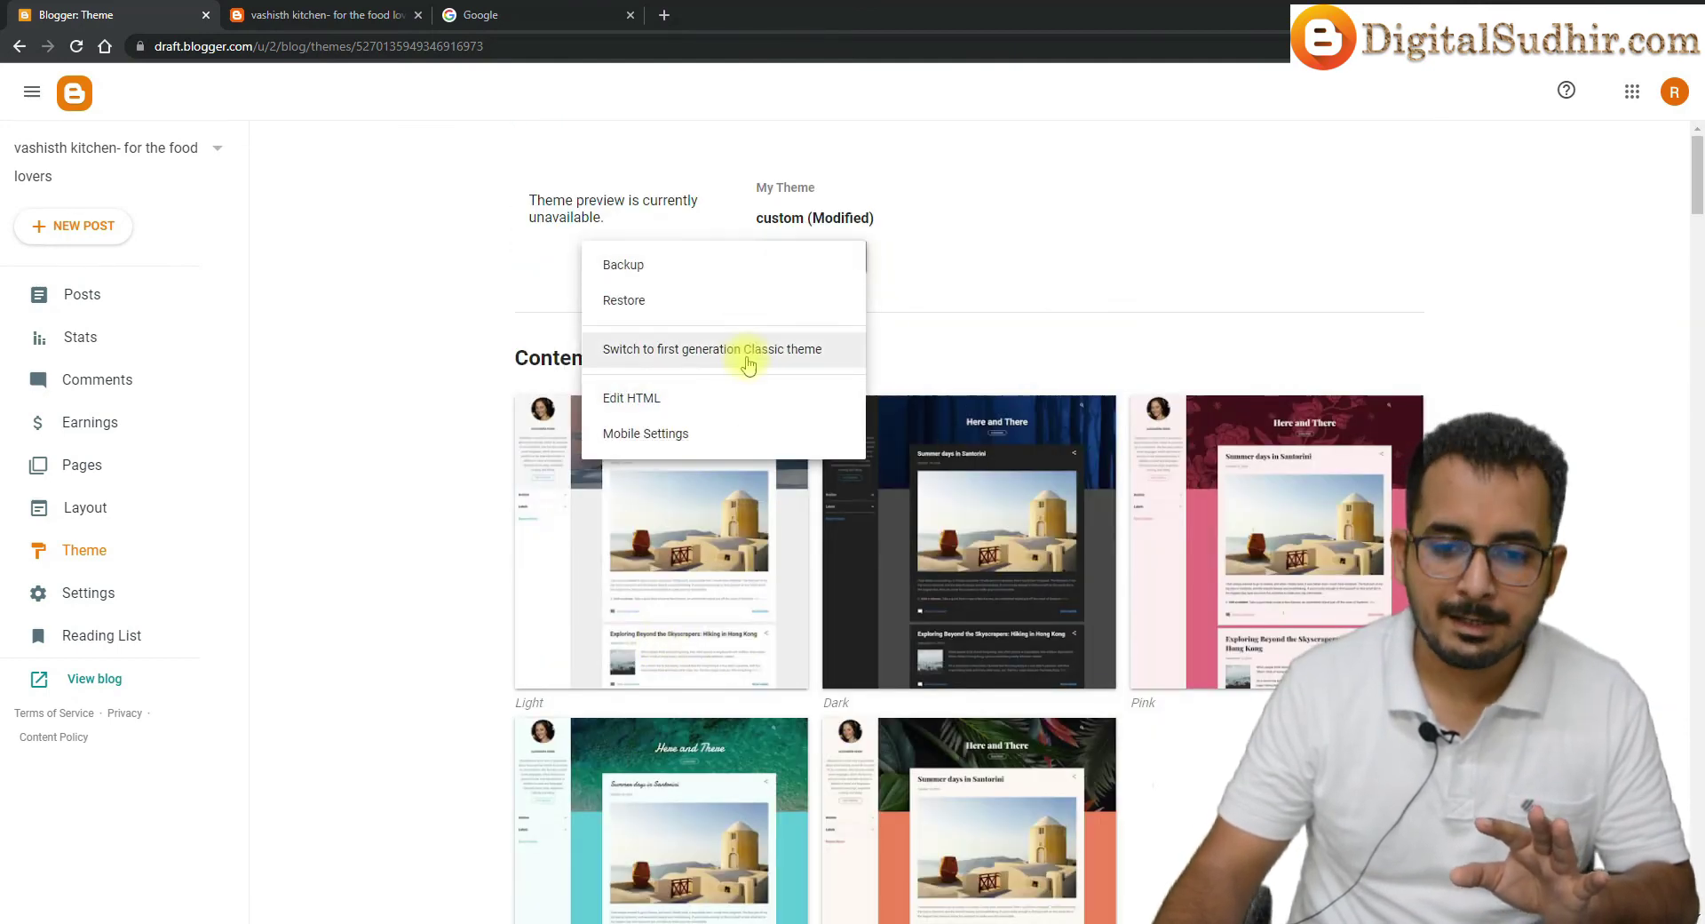
{"action": "left_click", "coordinate": [737, 407]}
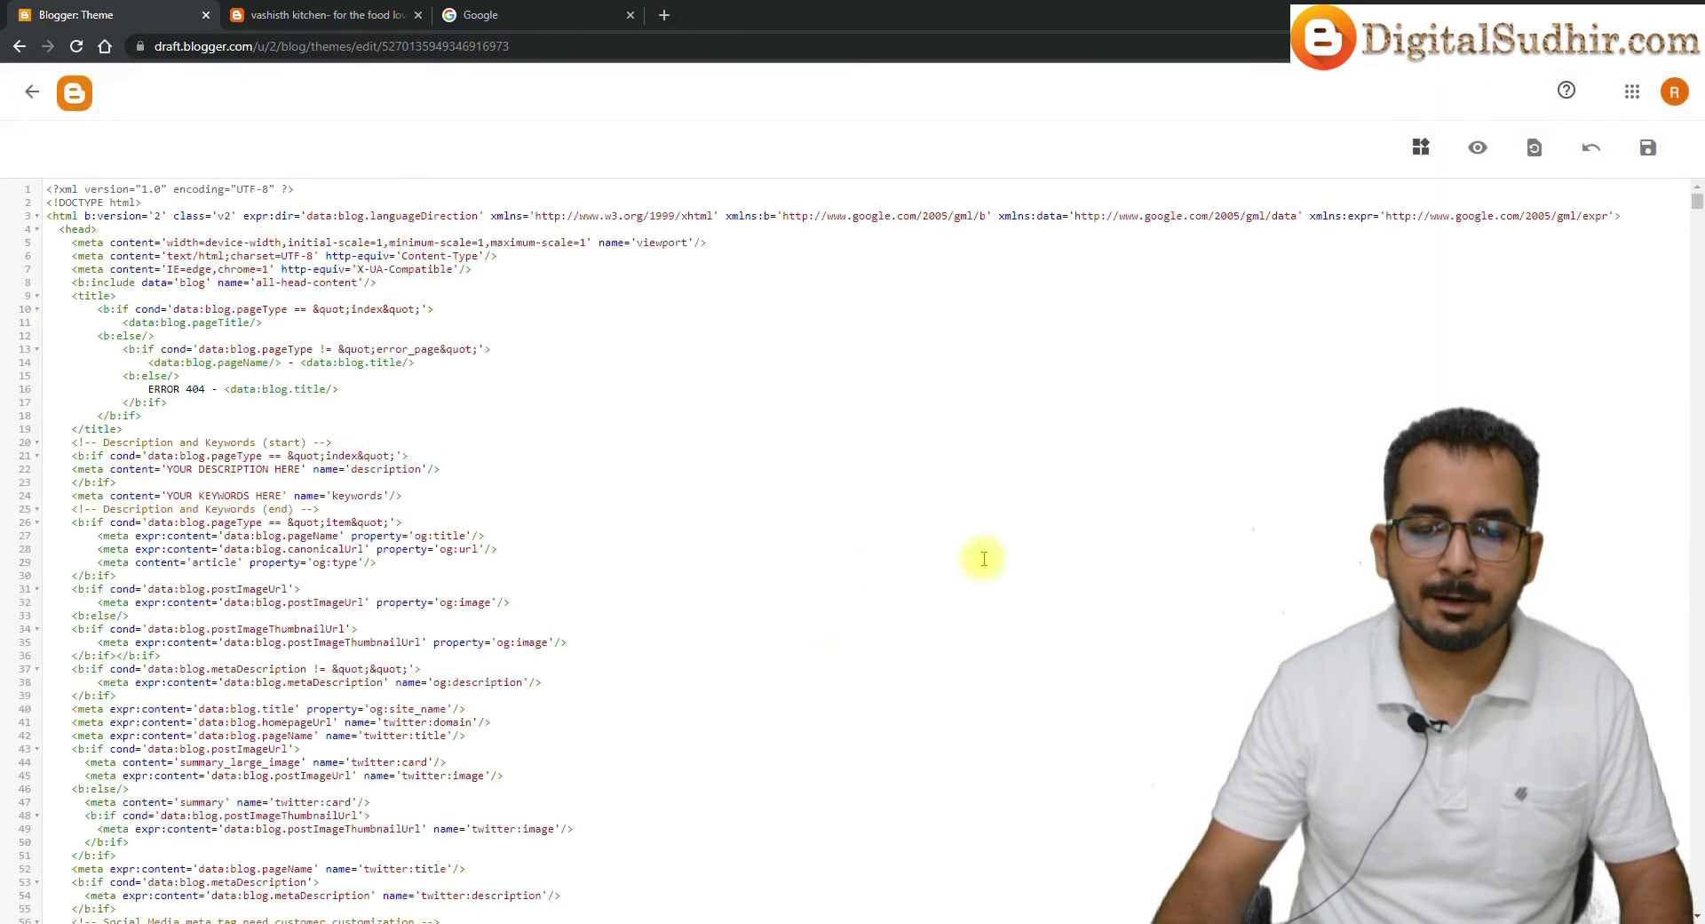
{"action": "key", "text": "ctrl+a"}
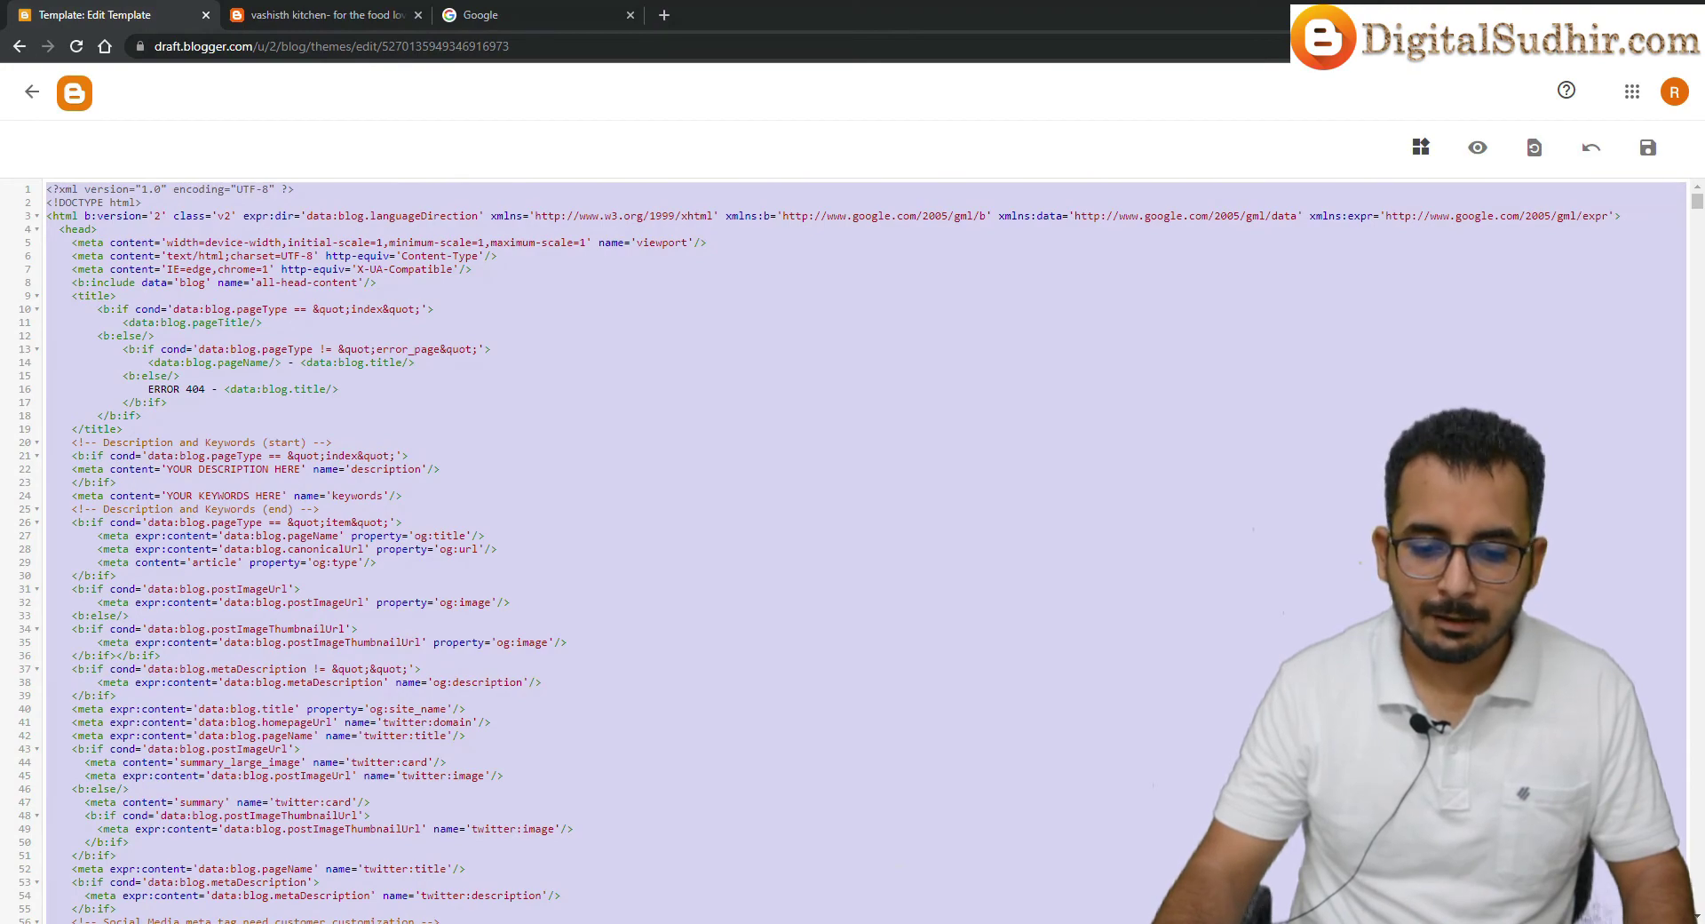
{"action": "key", "text": "alt+Tab"}
{"action": "key", "text": "ctrl+v"}
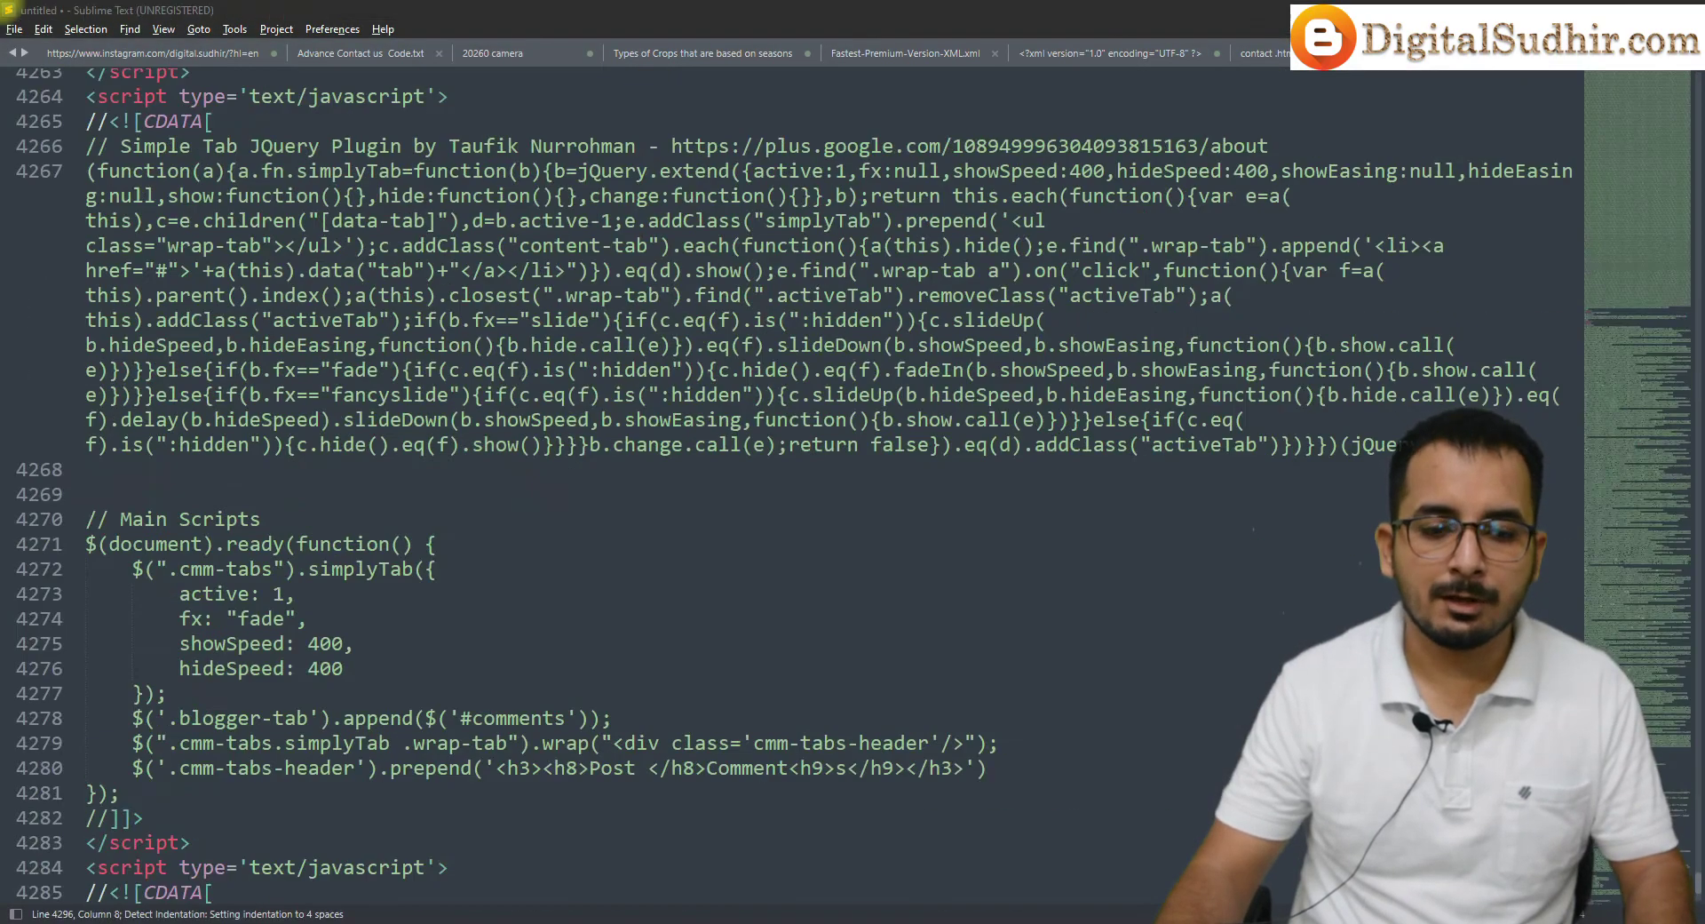
{"action": "key", "text": "alt+Tab"}
{"action": "left_click", "coordinate": [32, 91]}
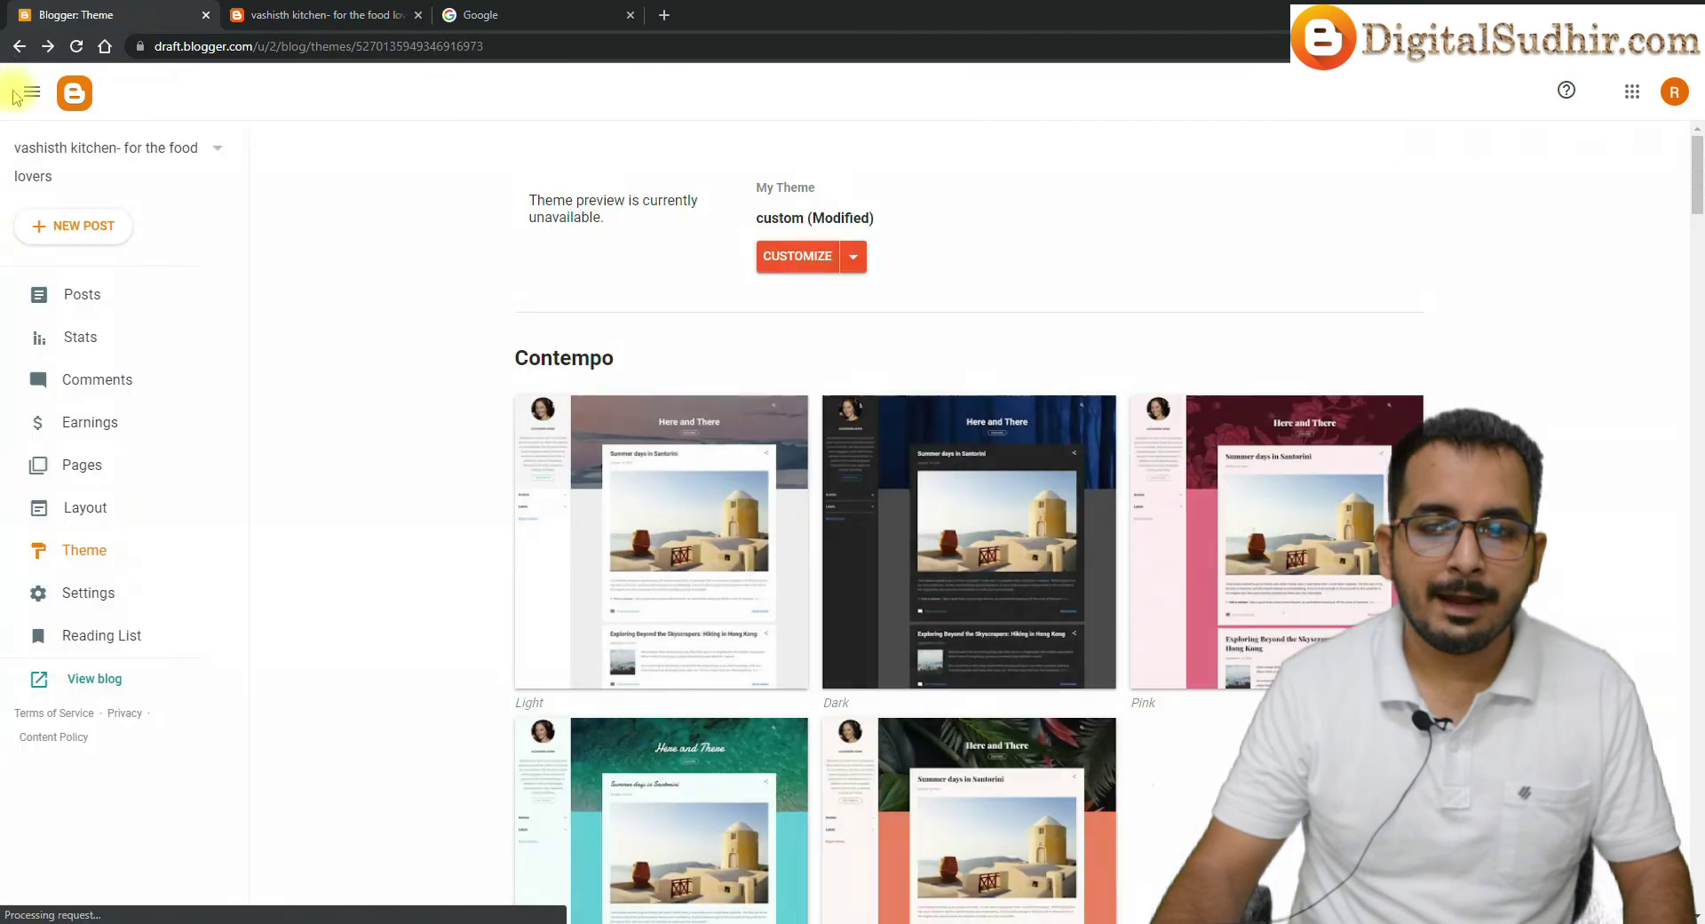
Apply the Emporio Toolbox theme to the blog
{"action": "scroll", "coordinate": [1066, 627], "scroll_direction": "down", "scroll_amount": 5}
{"action": "scroll", "coordinate": [1066, 626], "scroll_direction": "down", "scroll_amount": 2}
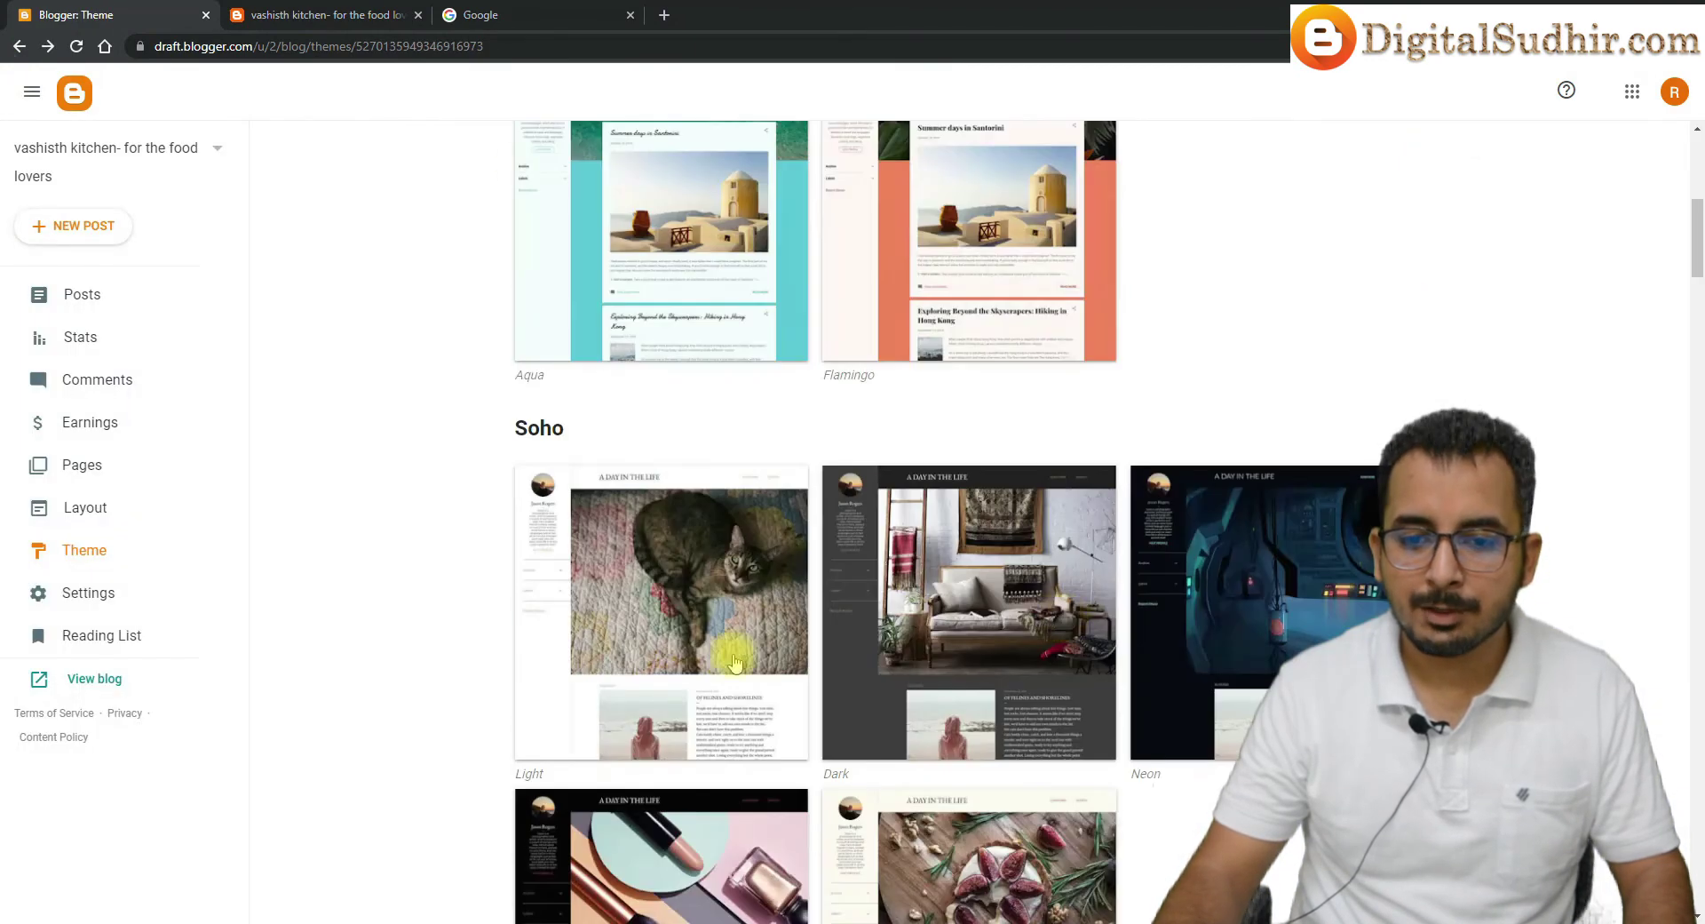
{"action": "scroll", "coordinate": [1021, 613], "scroll_direction": "down", "scroll_amount": 7}
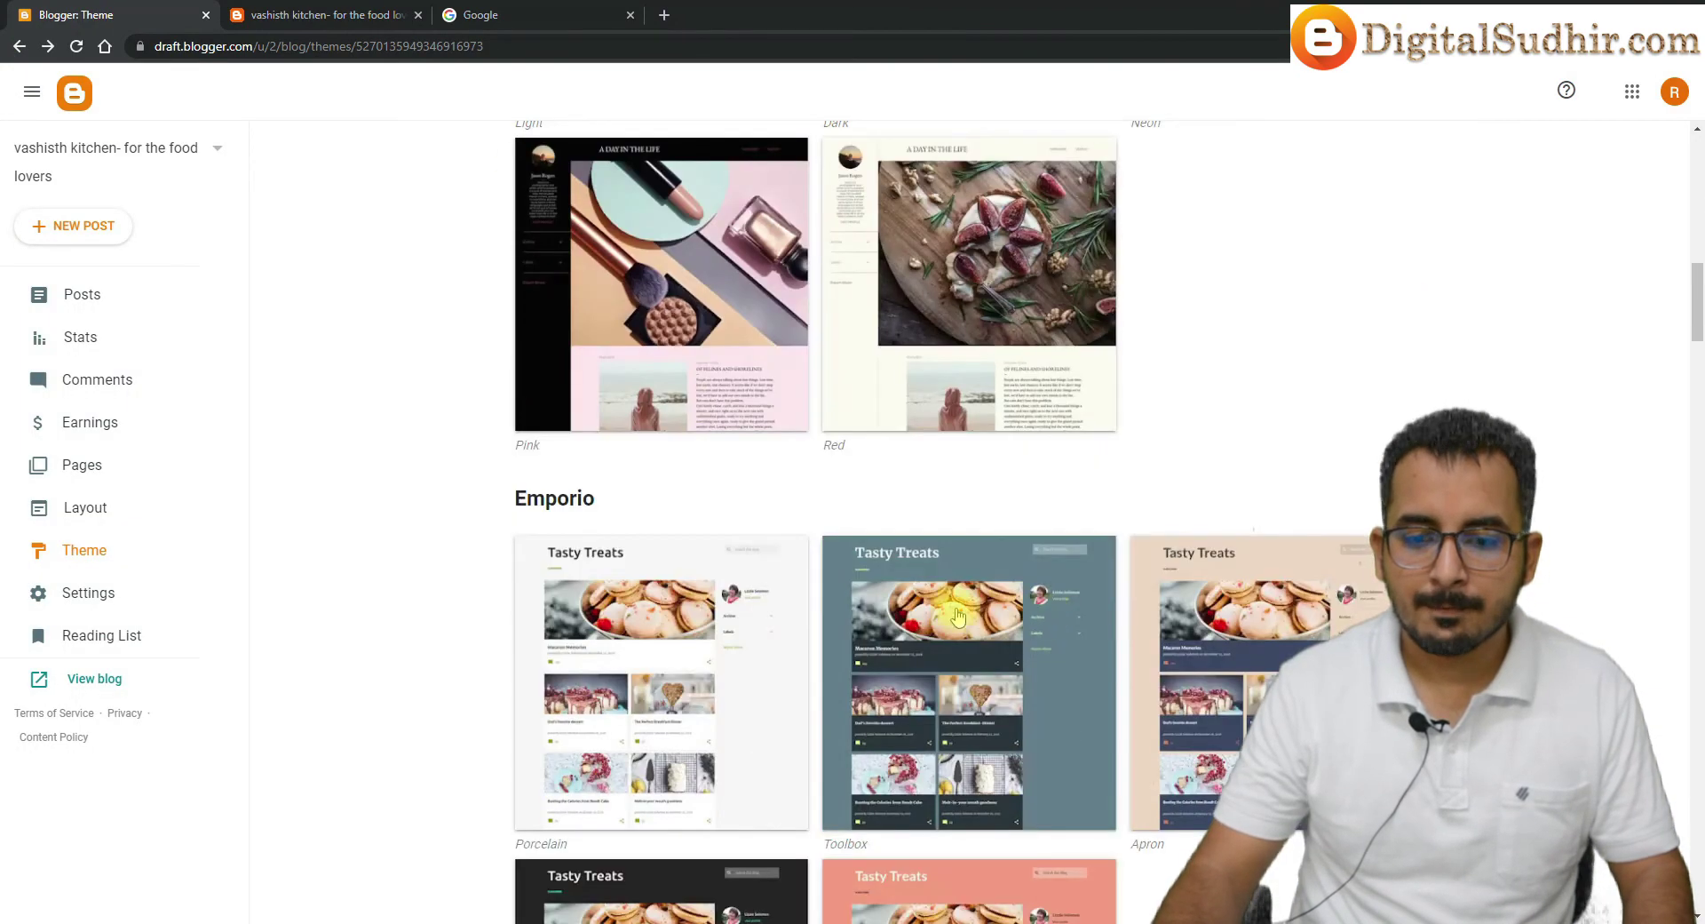
{"action": "scroll", "coordinate": [1022, 613], "scroll_direction": "down", "scroll_amount": 7}
{"action": "scroll", "coordinate": [975, 541], "scroll_direction": "up", "scroll_amount": 4}
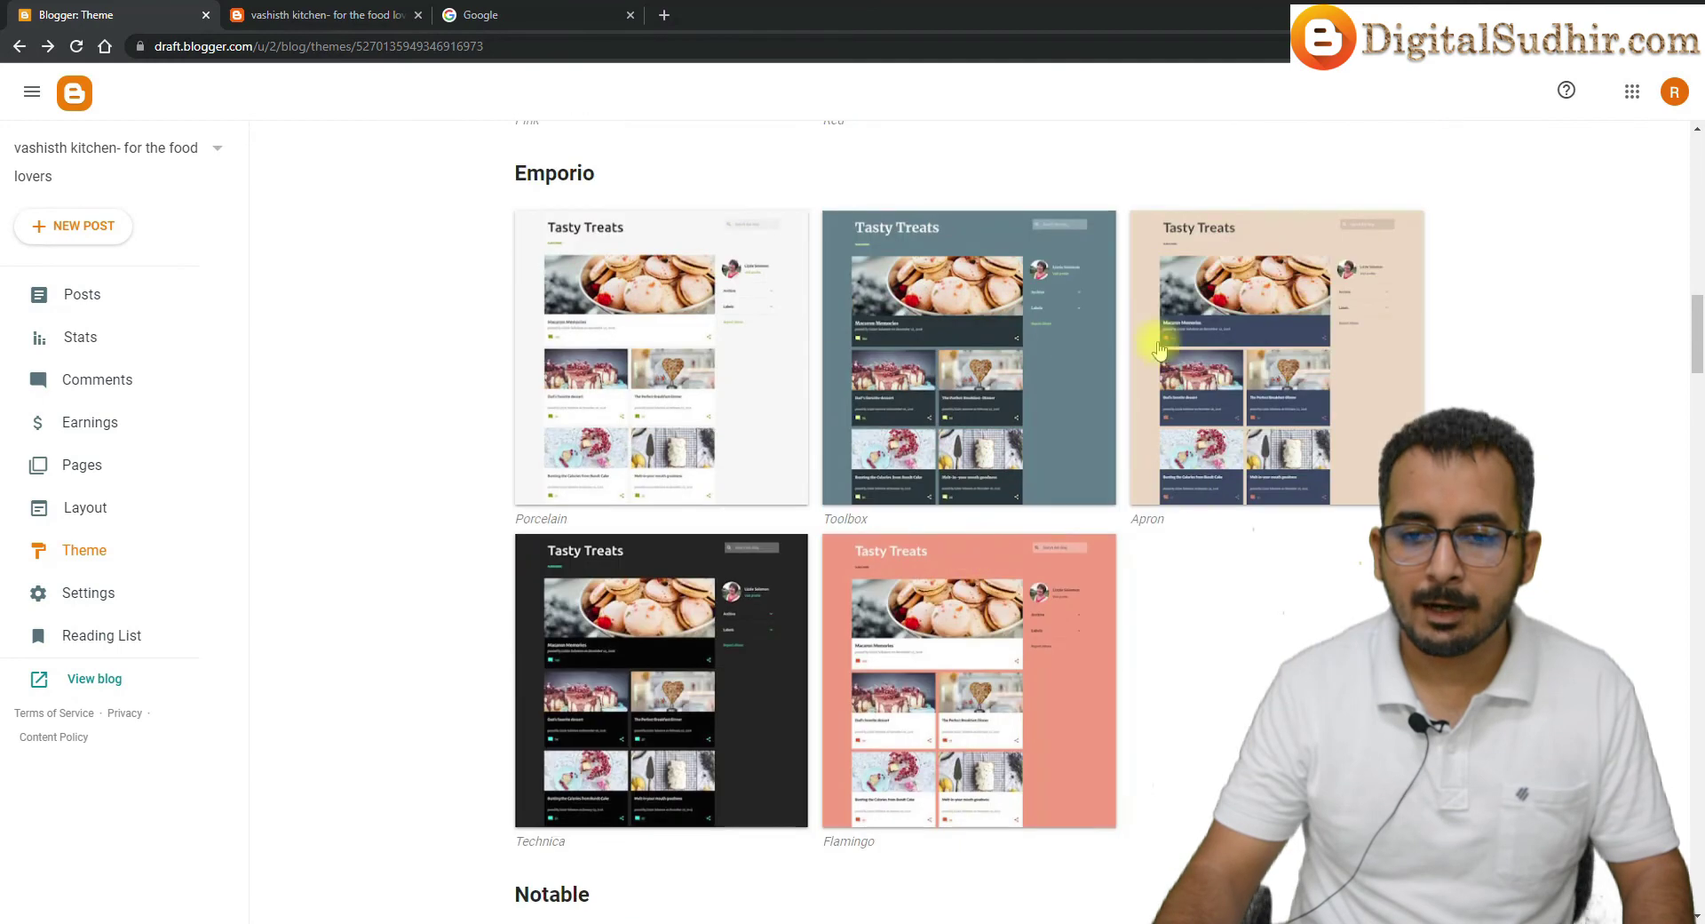
{"action": "left_click", "coordinate": [926, 326]}
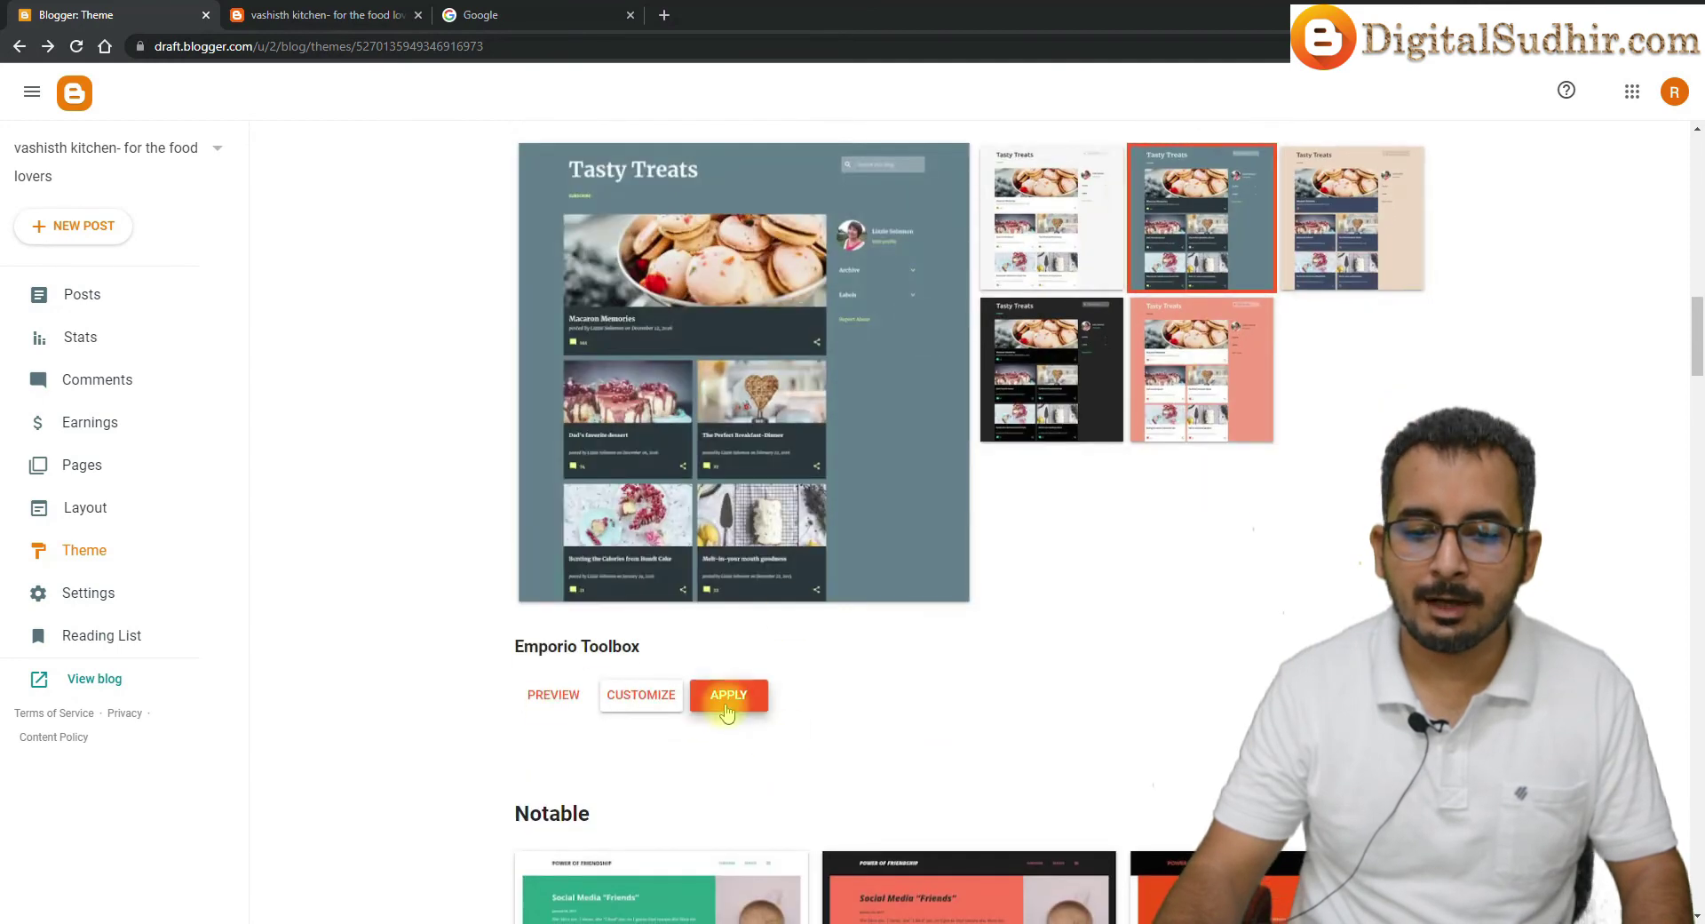
{"action": "left_click", "coordinate": [727, 702]}
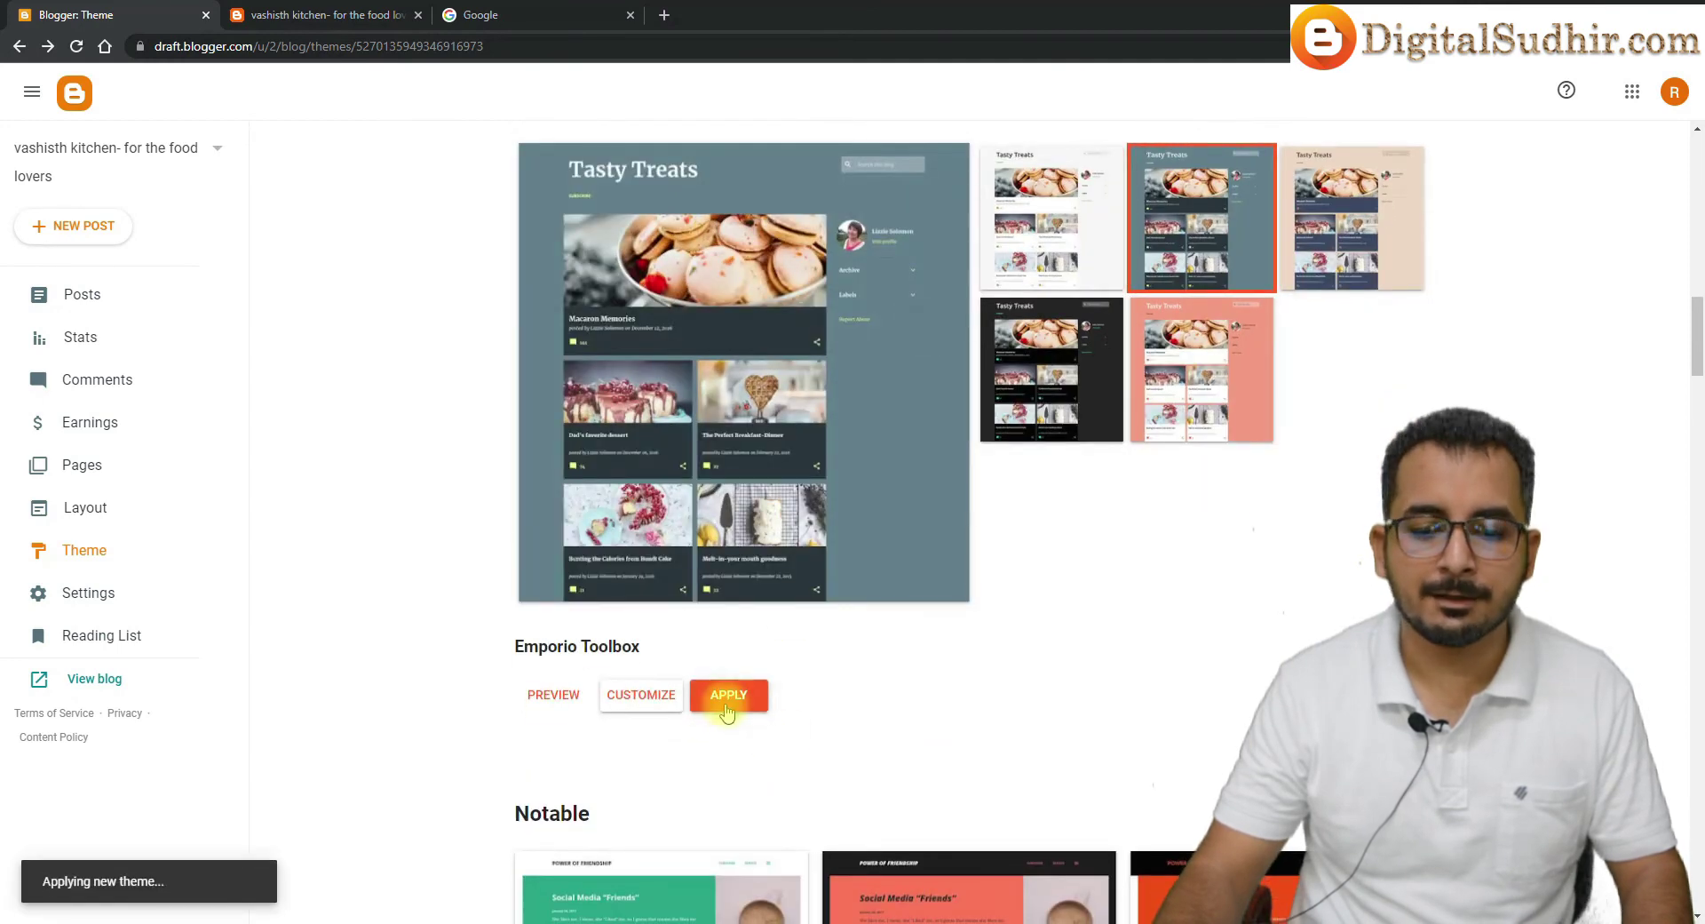
View the live blog with the applied theme, expand its Archive and Labels sections, and return to the theme gallery
{"action": "left_click", "coordinate": [89, 677]}
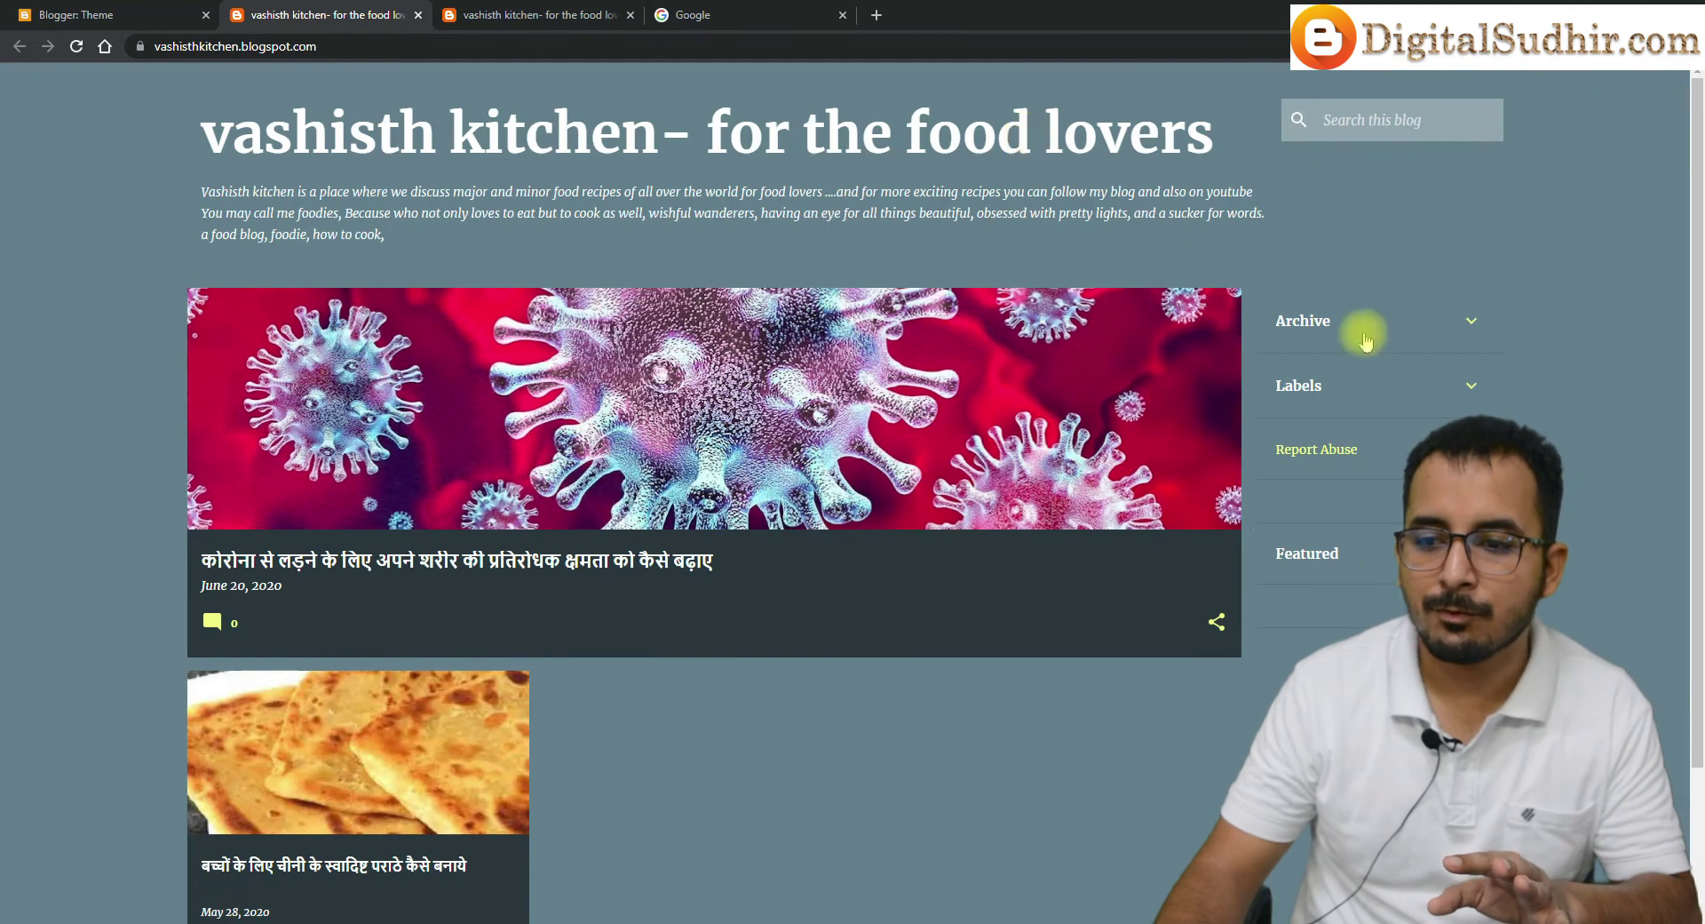
{"action": "left_click", "coordinate": [1464, 318]}
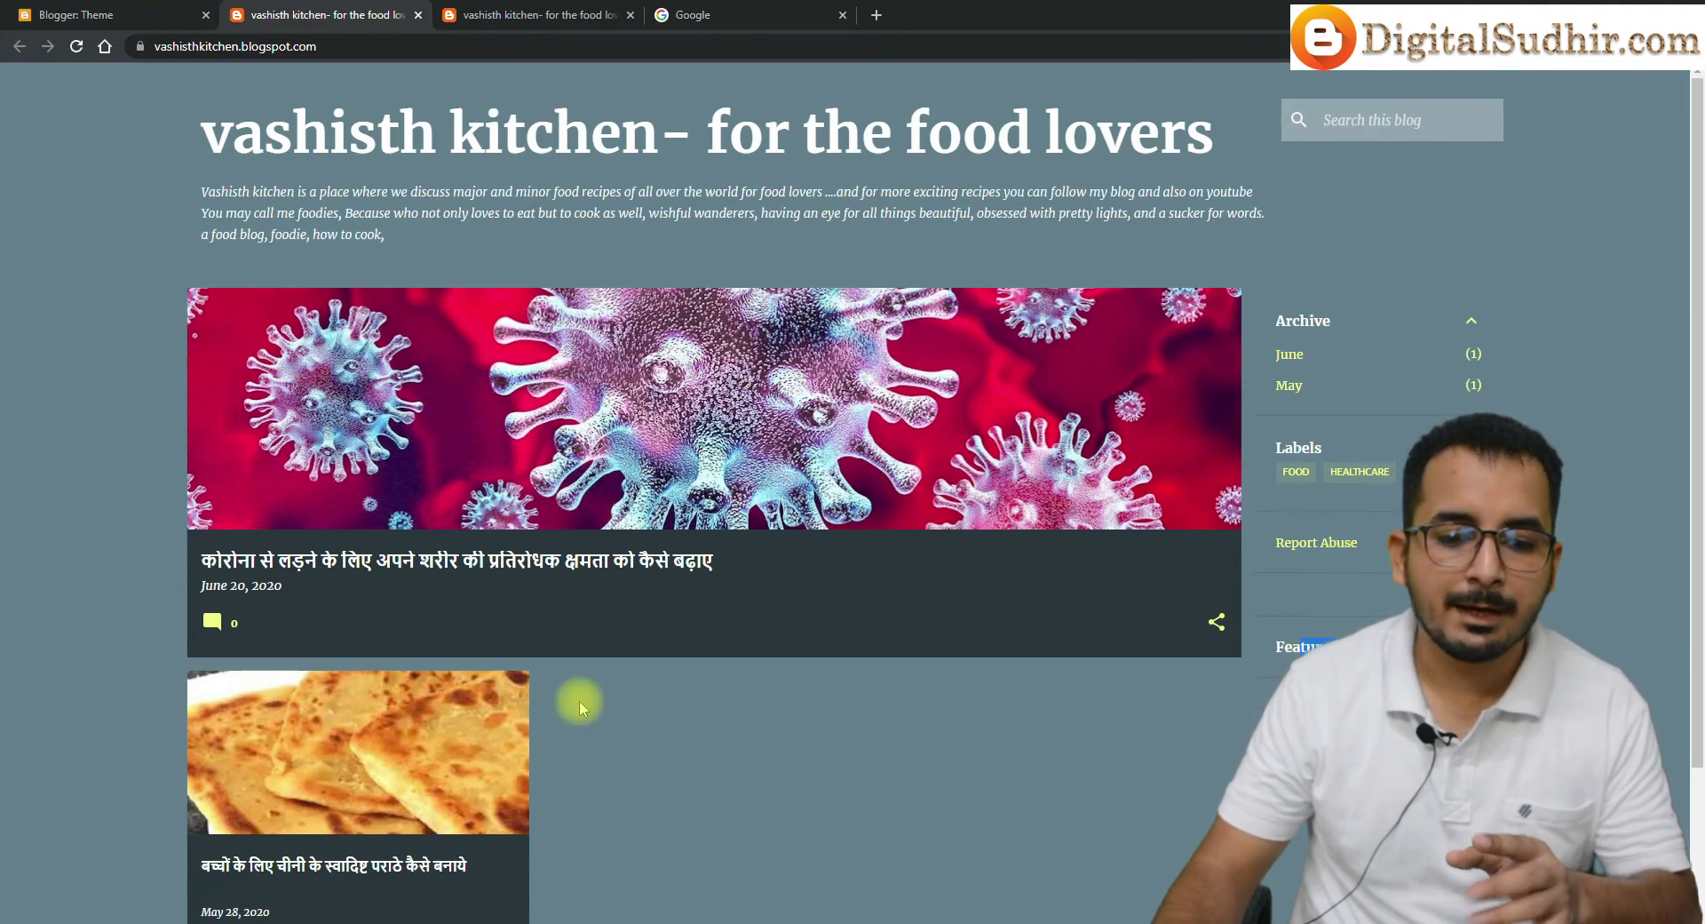
{"action": "scroll", "coordinate": [407, 689], "scroll_direction": "down", "scroll_amount": 2}
{"action": "left_click", "coordinate": [71, 14]}
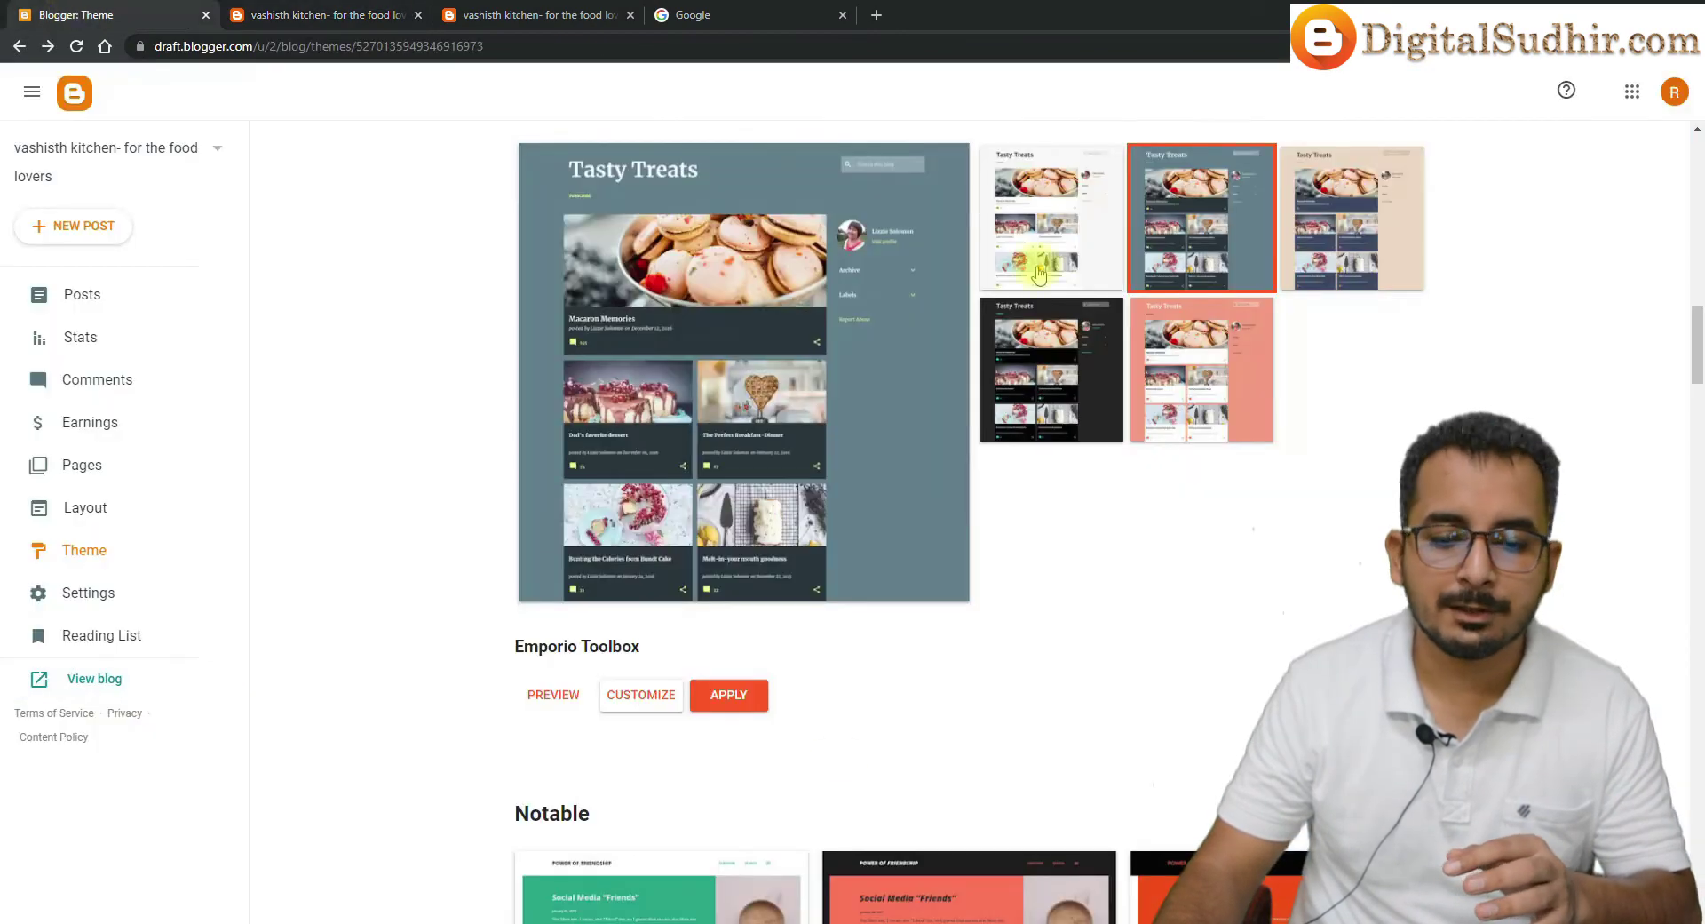
{"action": "scroll", "coordinate": [1046, 570], "scroll_direction": "down", "scroll_amount": 8}
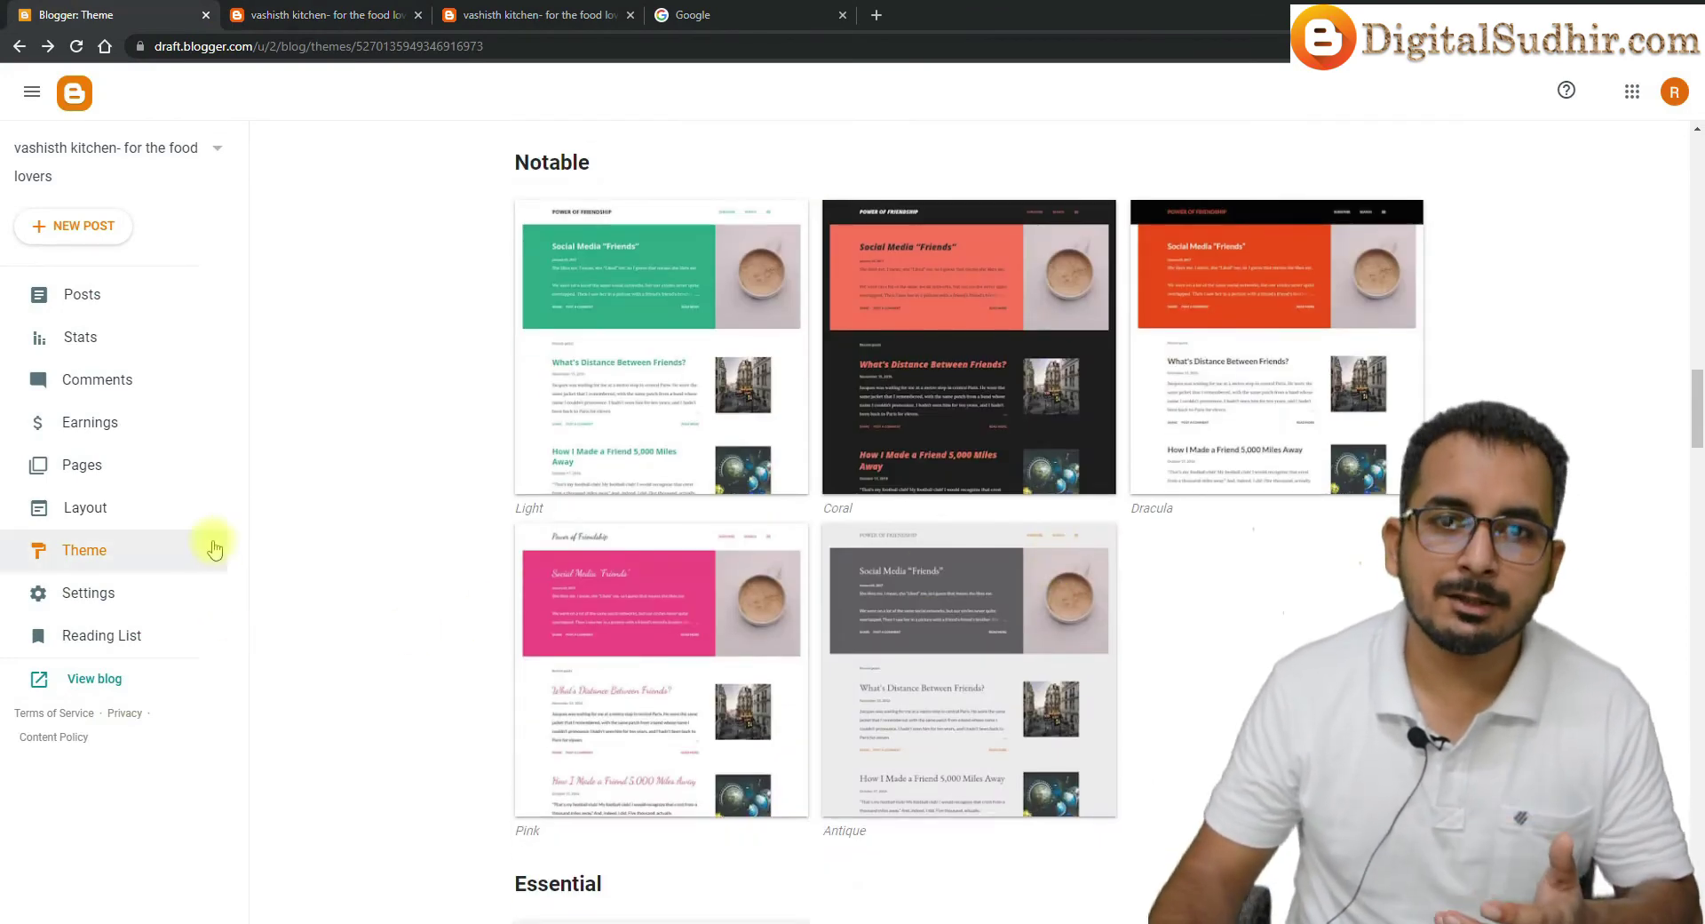
Open the blog's Settings and set the blog language to Hindi
{"action": "right_click", "coordinate": [246, 489]}
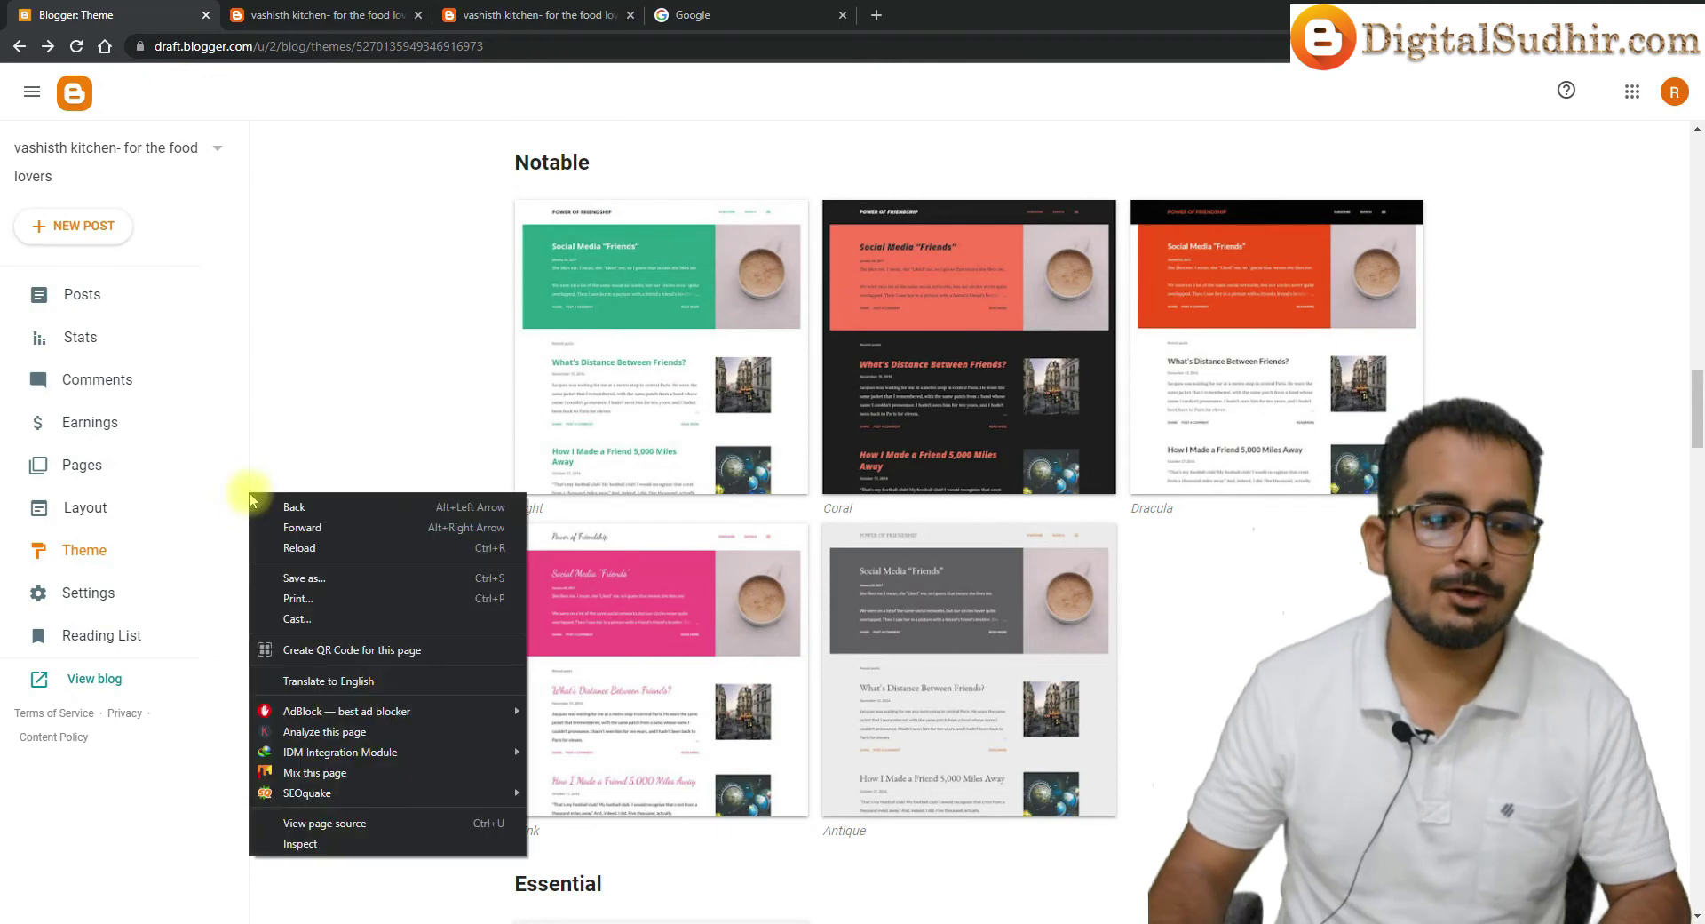
{"action": "left_click", "coordinate": [324, 350]}
{"action": "left_click", "coordinate": [156, 606]}
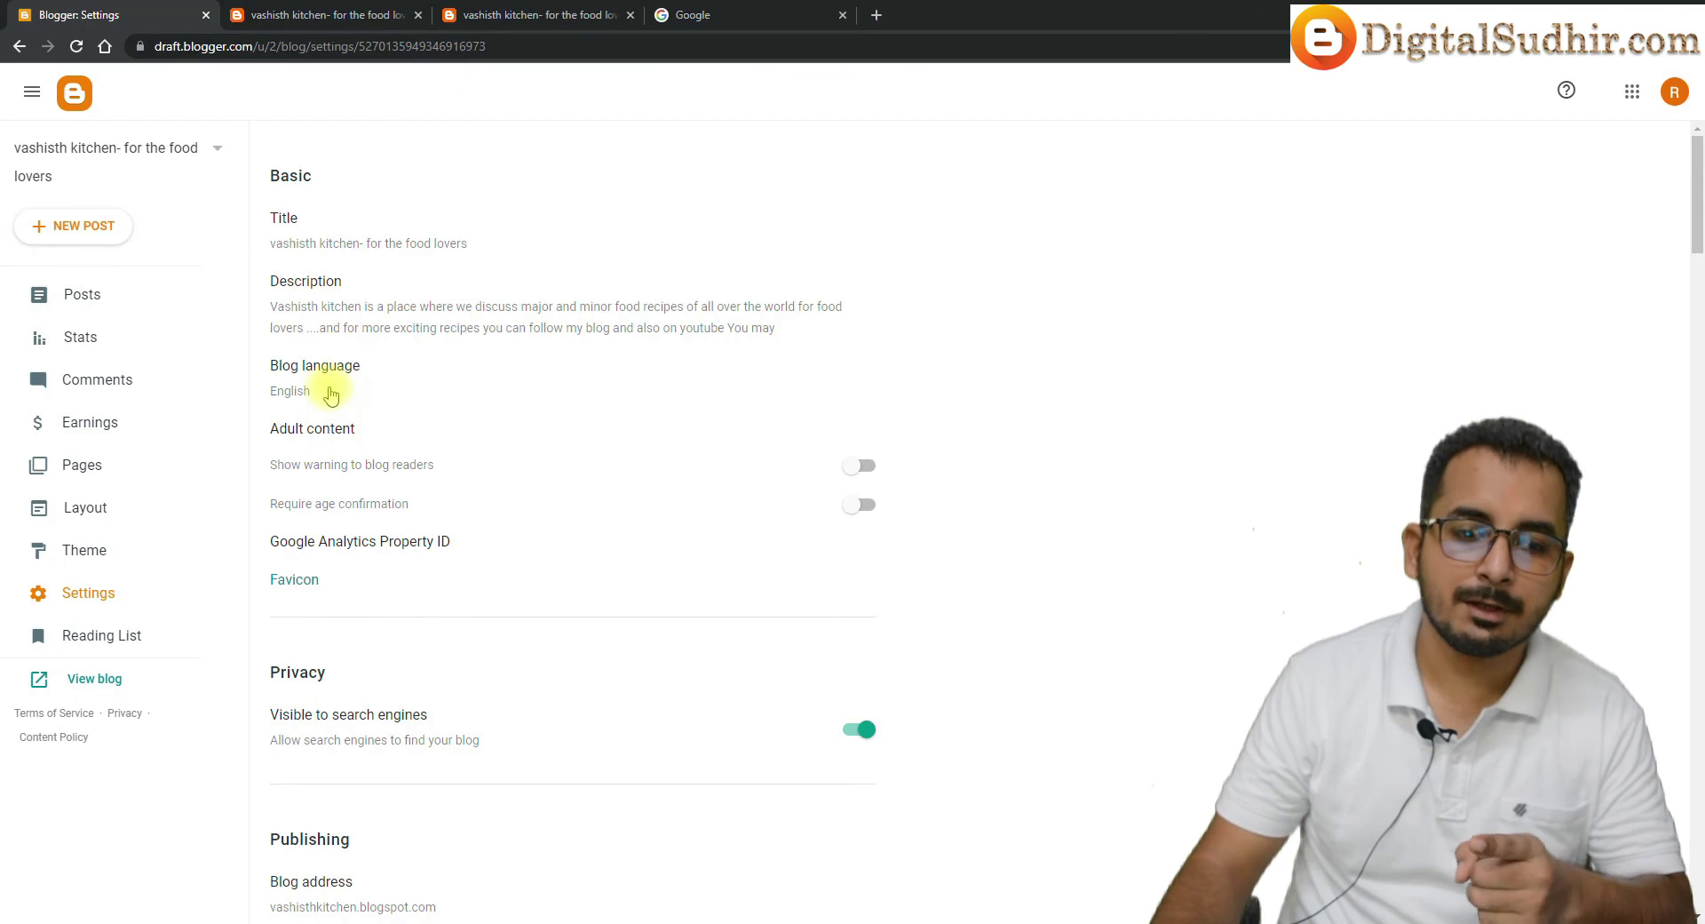
{"action": "left_click", "coordinate": [330, 390]}
{"action": "scroll", "coordinate": [815, 506], "scroll_direction": "down", "scroll_amount": 10}
{"action": "scroll", "coordinate": [815, 551], "scroll_direction": "up", "scroll_amount": 10}
{"action": "left_click_drag", "start_coordinate": [1021, 353], "coordinate": [1012, 464]}
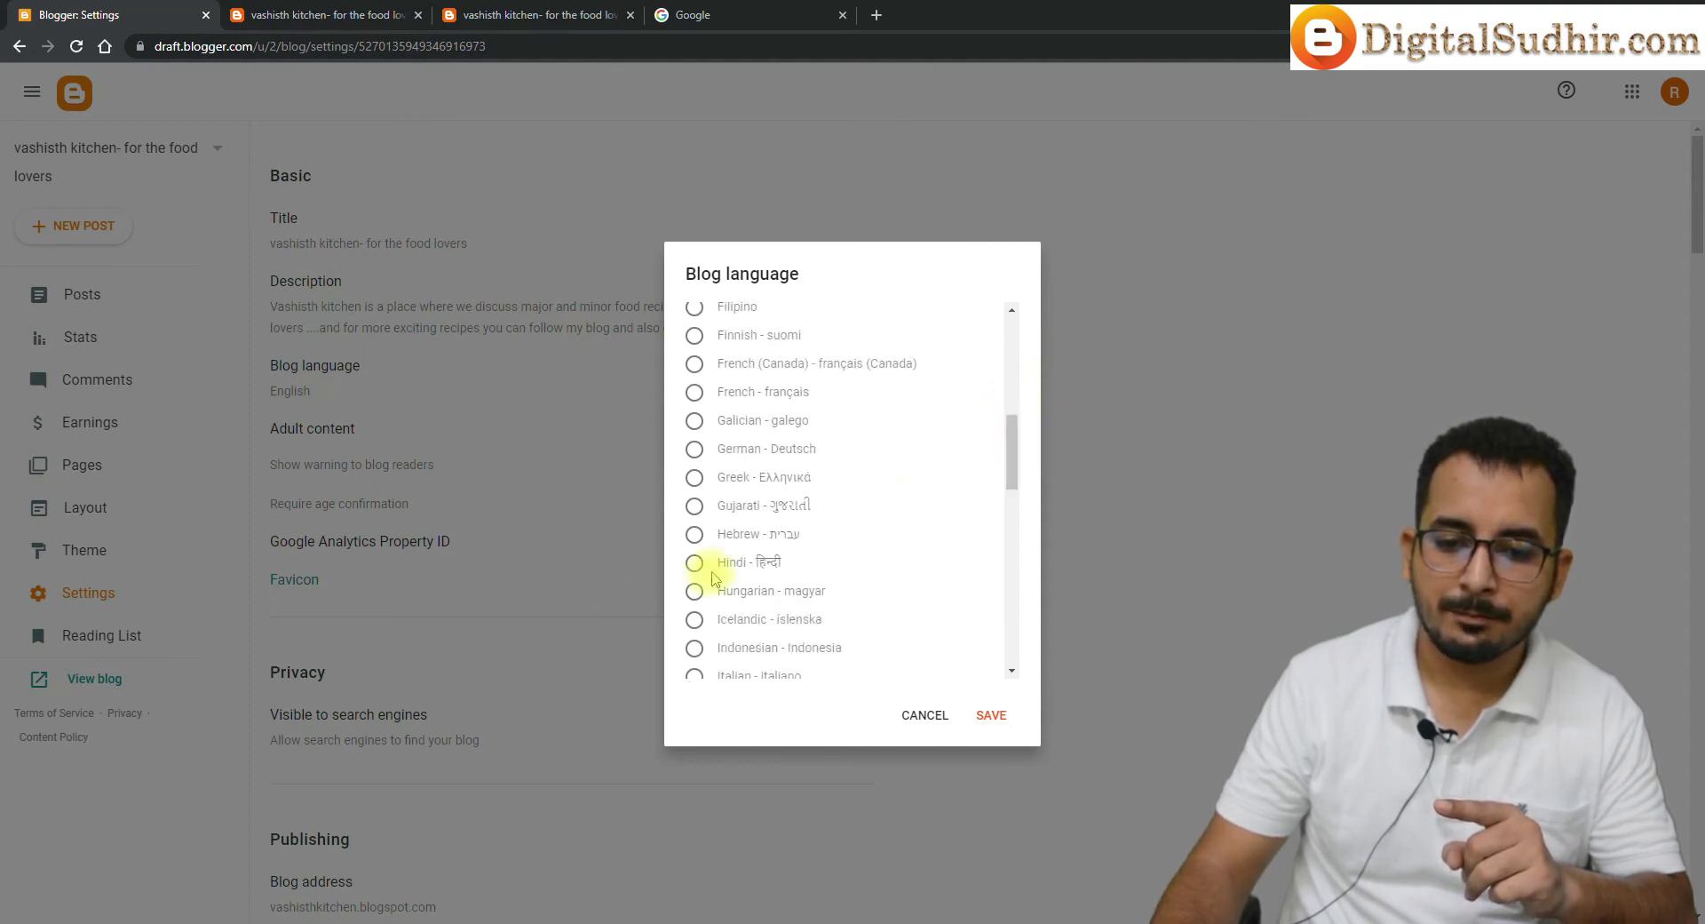
{"action": "left_click", "coordinate": [991, 715]}
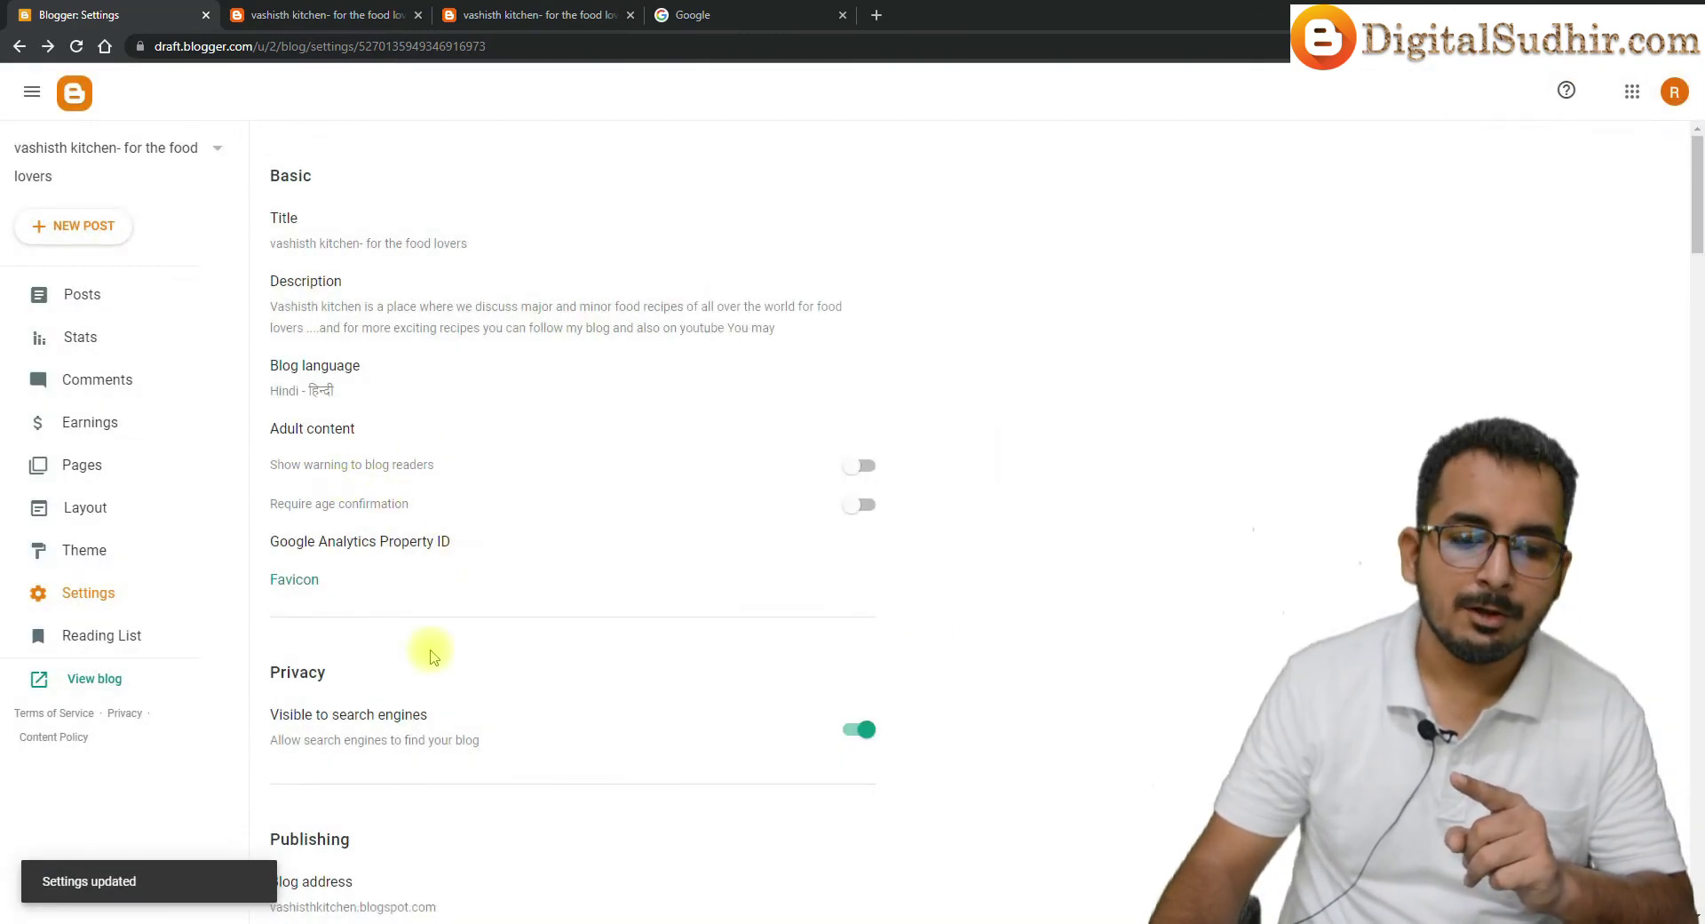
Review the remaining blog settings, from Publishing, HTTPS and Permissions through Meta tags and Crawlers and indexing to Site feed
{"action": "scroll", "coordinate": [427, 675], "scroll_direction": "down", "scroll_amount": 7}
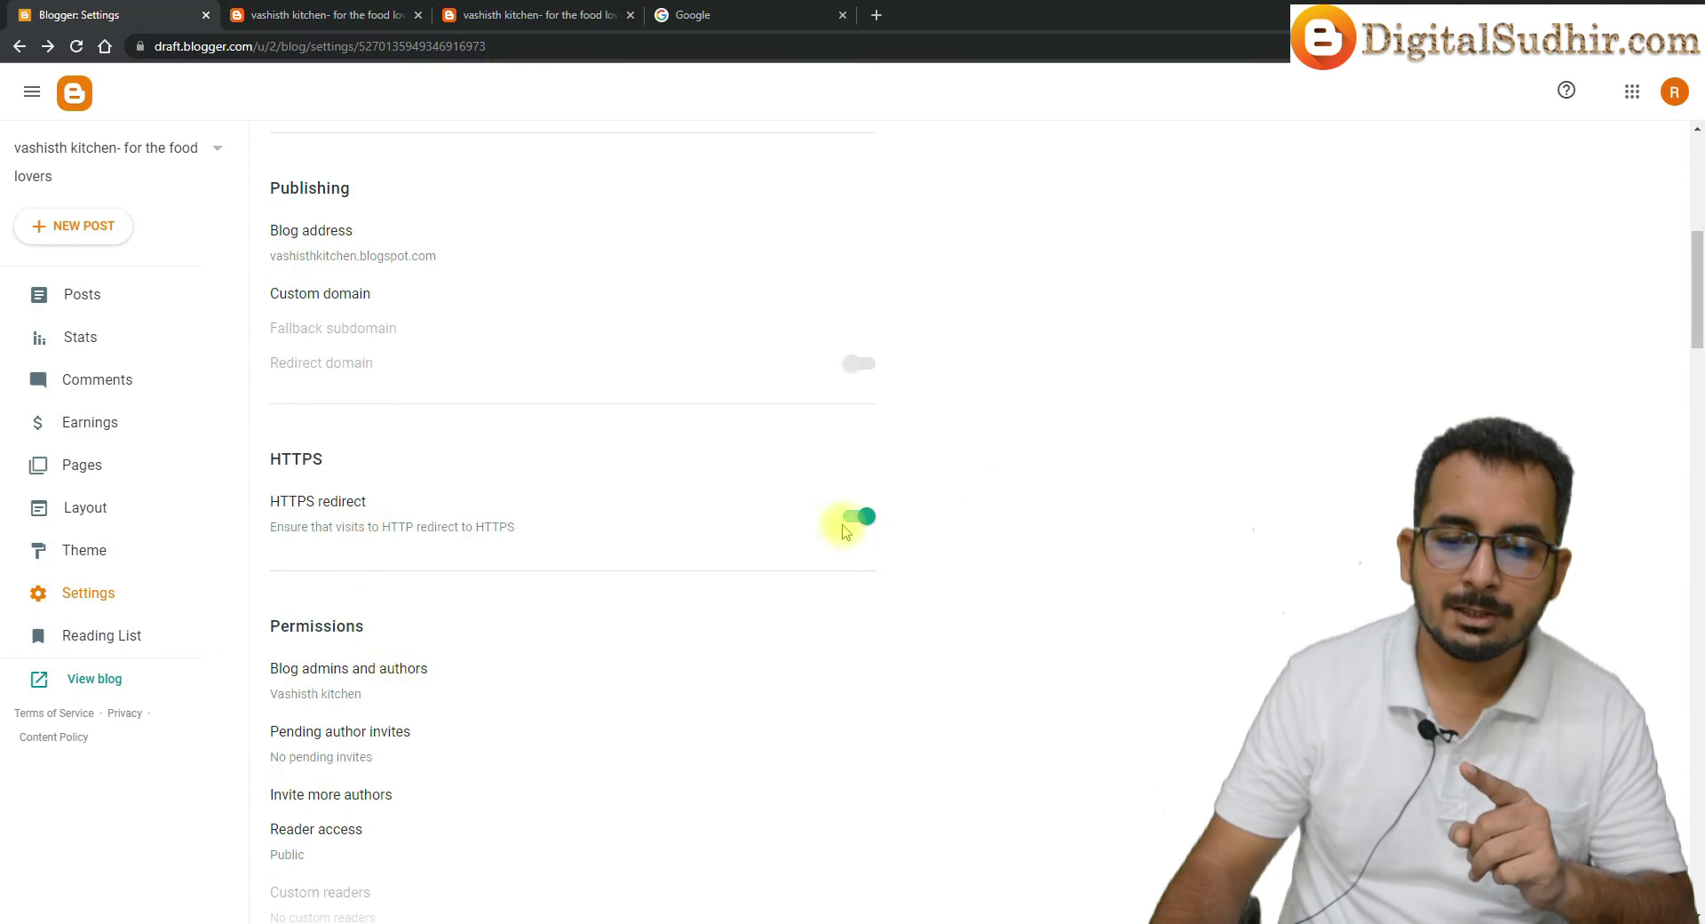
{"action": "scroll", "coordinate": [667, 609], "scroll_direction": "down", "scroll_amount": 2}
{"action": "scroll", "coordinate": [666, 610], "scroll_direction": "up", "scroll_amount": 2}
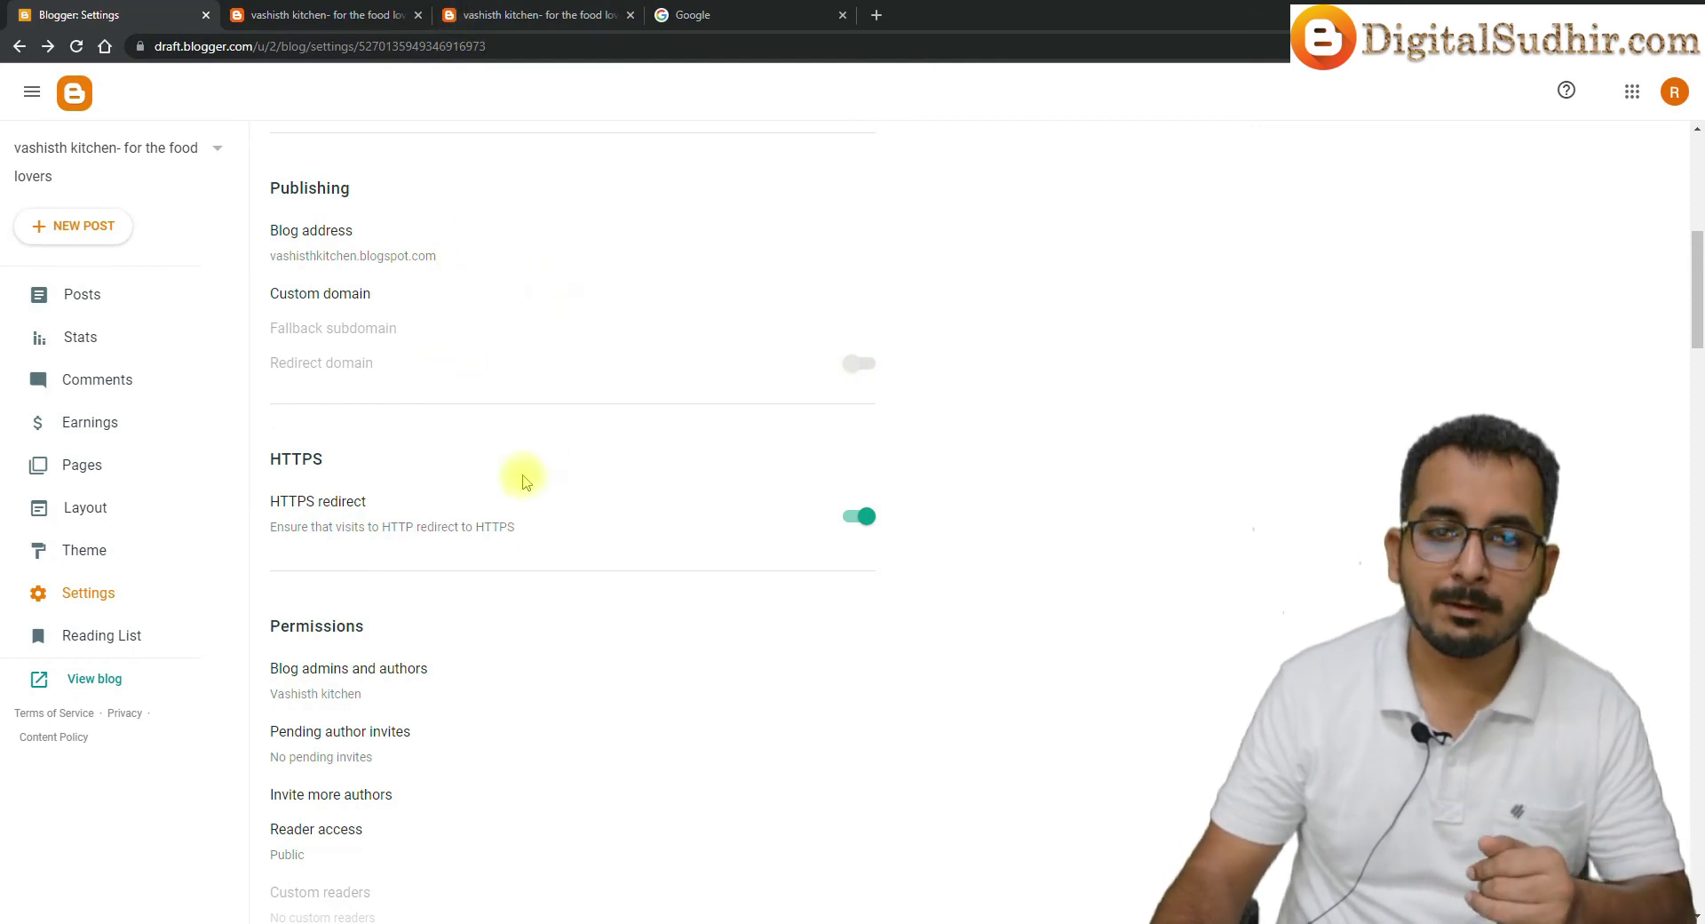
{"action": "scroll", "coordinate": [591, 579], "scroll_direction": "down", "scroll_amount": 3}
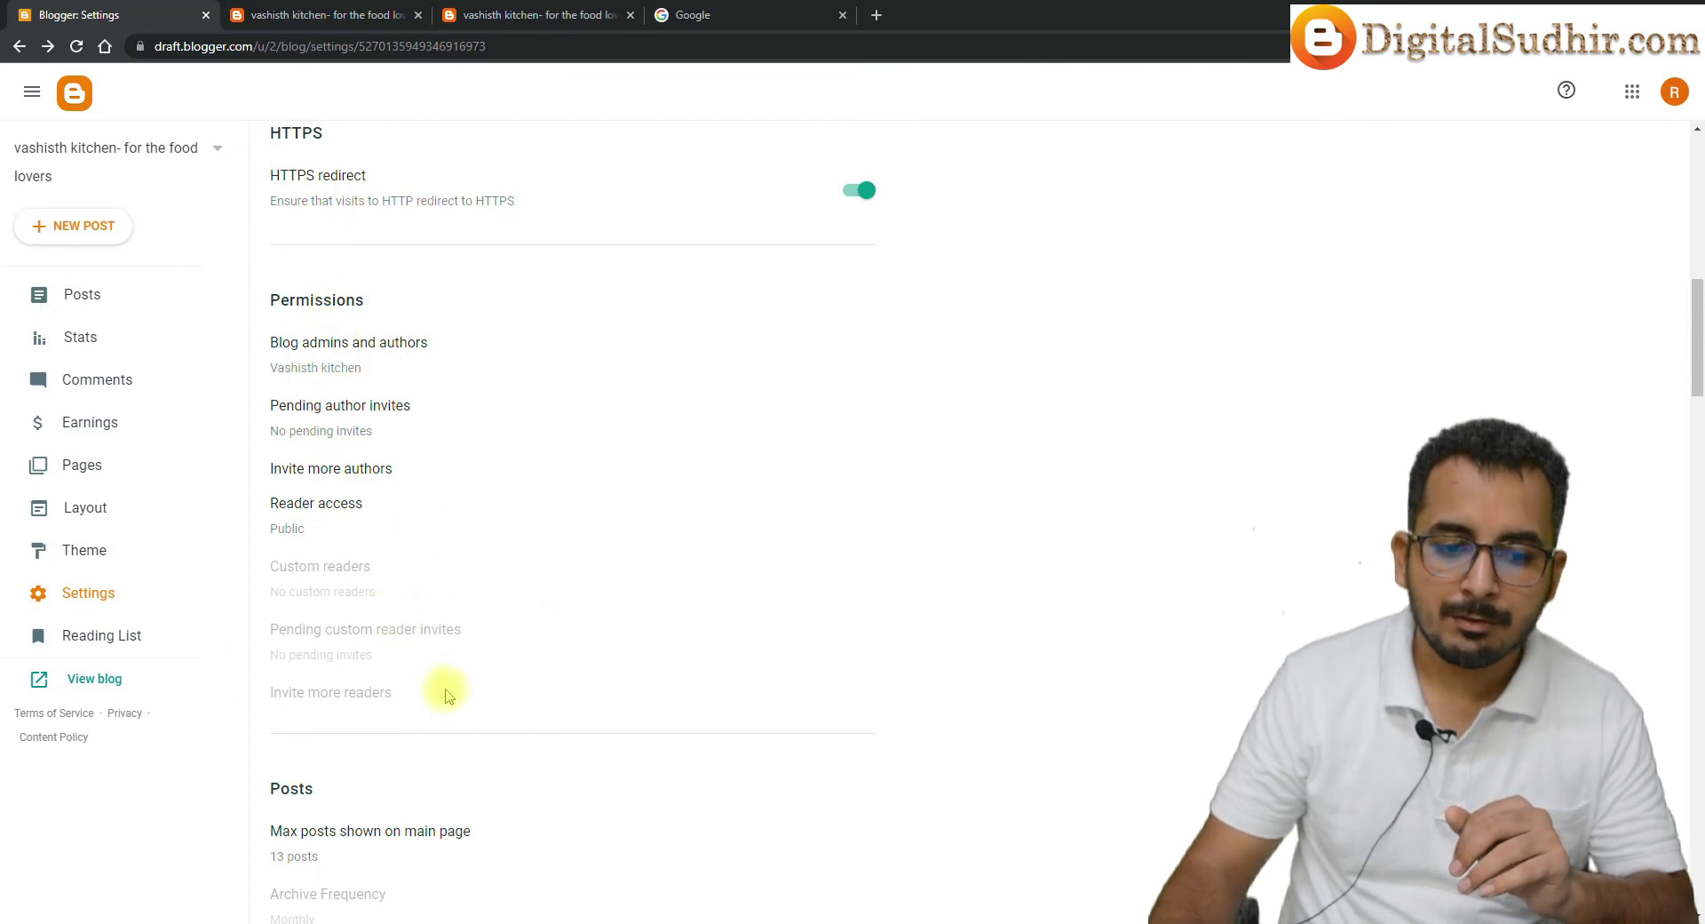
{"action": "scroll", "coordinate": [710, 621], "scroll_direction": "down", "scroll_amount": 18}
{"action": "scroll", "coordinate": [655, 557], "scroll_direction": "down", "scroll_amount": 3}
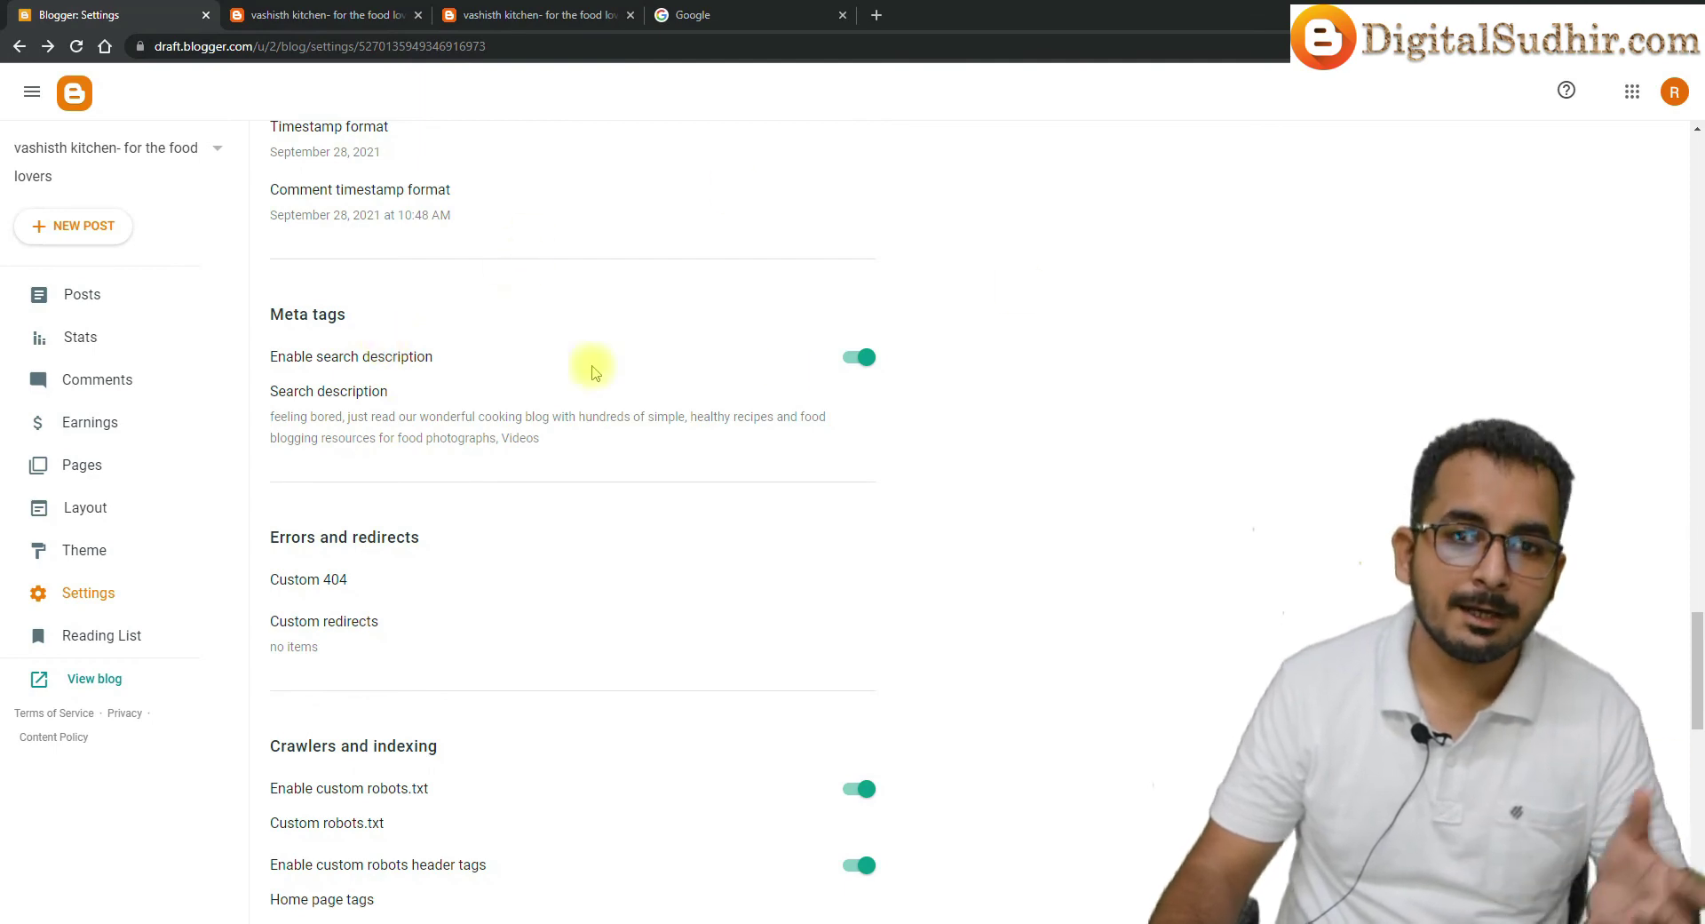
{"action": "scroll", "coordinate": [696, 533], "scroll_direction": "down", "scroll_amount": 6}
{"action": "scroll", "coordinate": [711, 555], "scroll_direction": "down", "scroll_amount": 5}
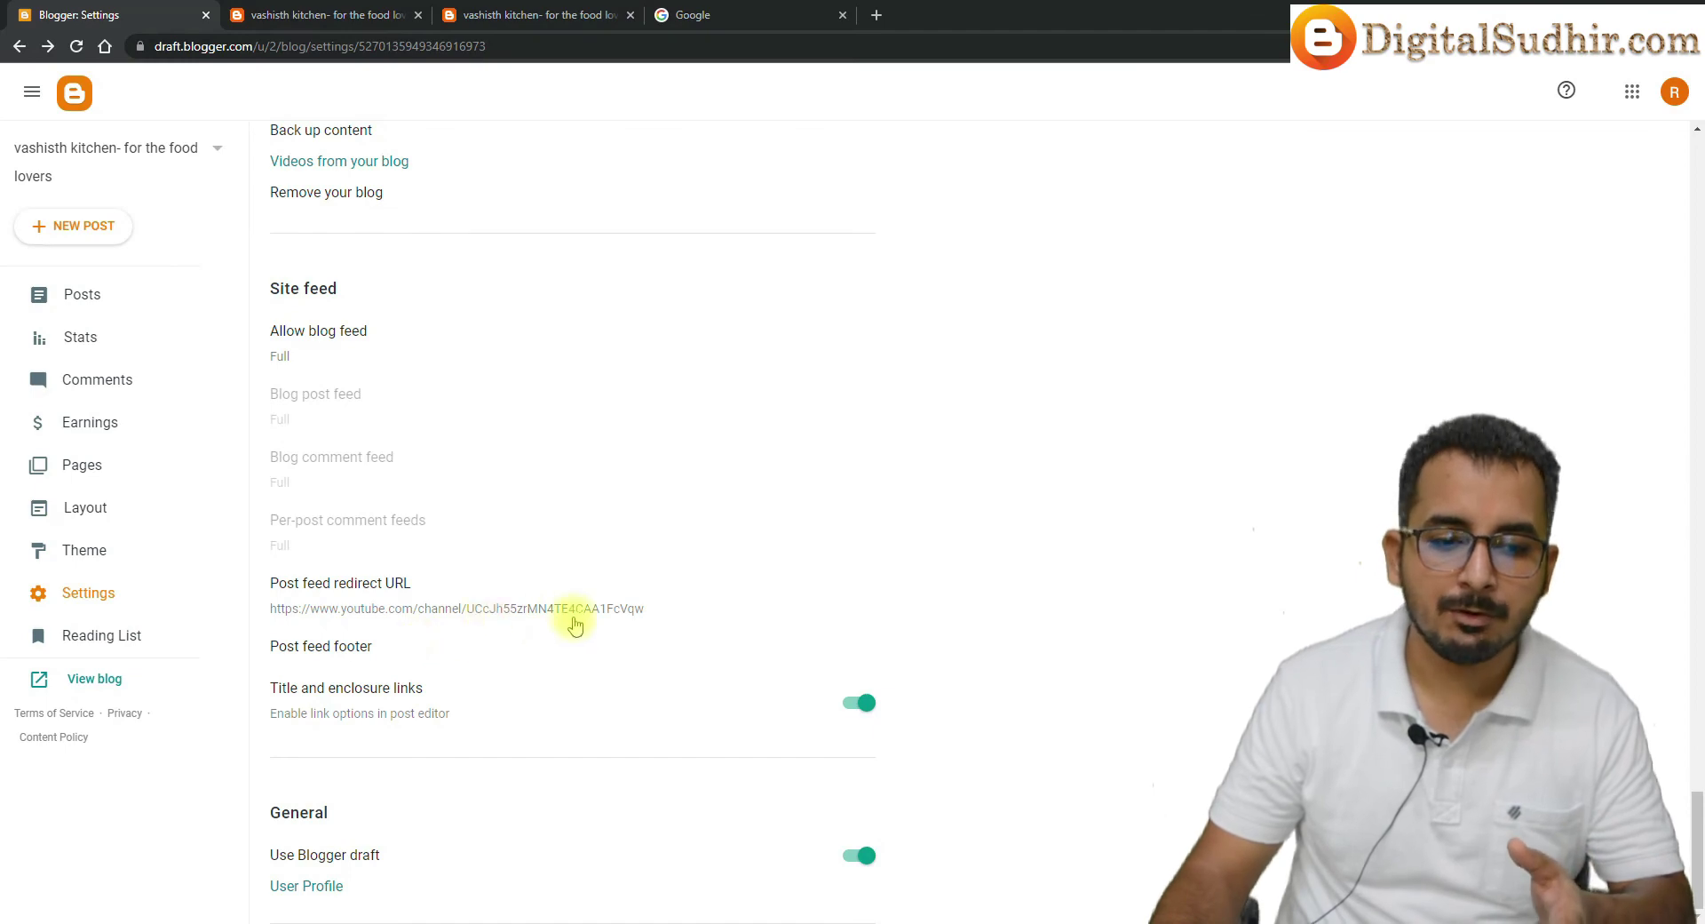
Open the Reading List, look through its Blogger Buzz entries, and check the list of own blogs
{"action": "left_click", "coordinate": [163, 642]}
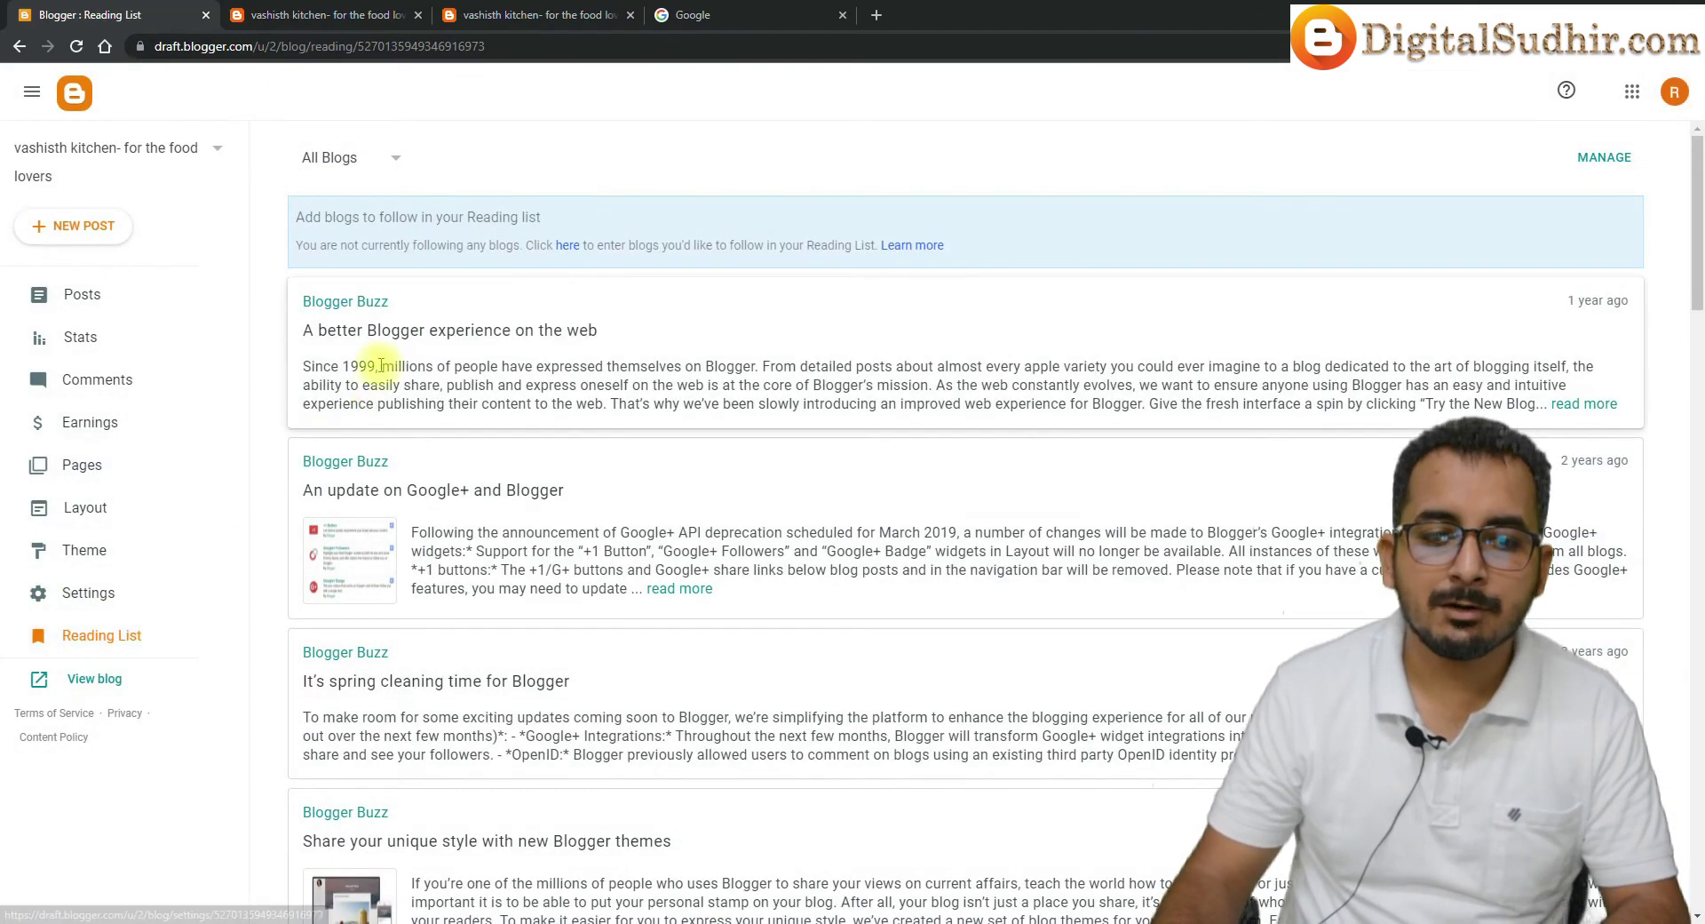
{"action": "scroll", "coordinate": [531, 678], "scroll_direction": "down", "scroll_amount": 15}
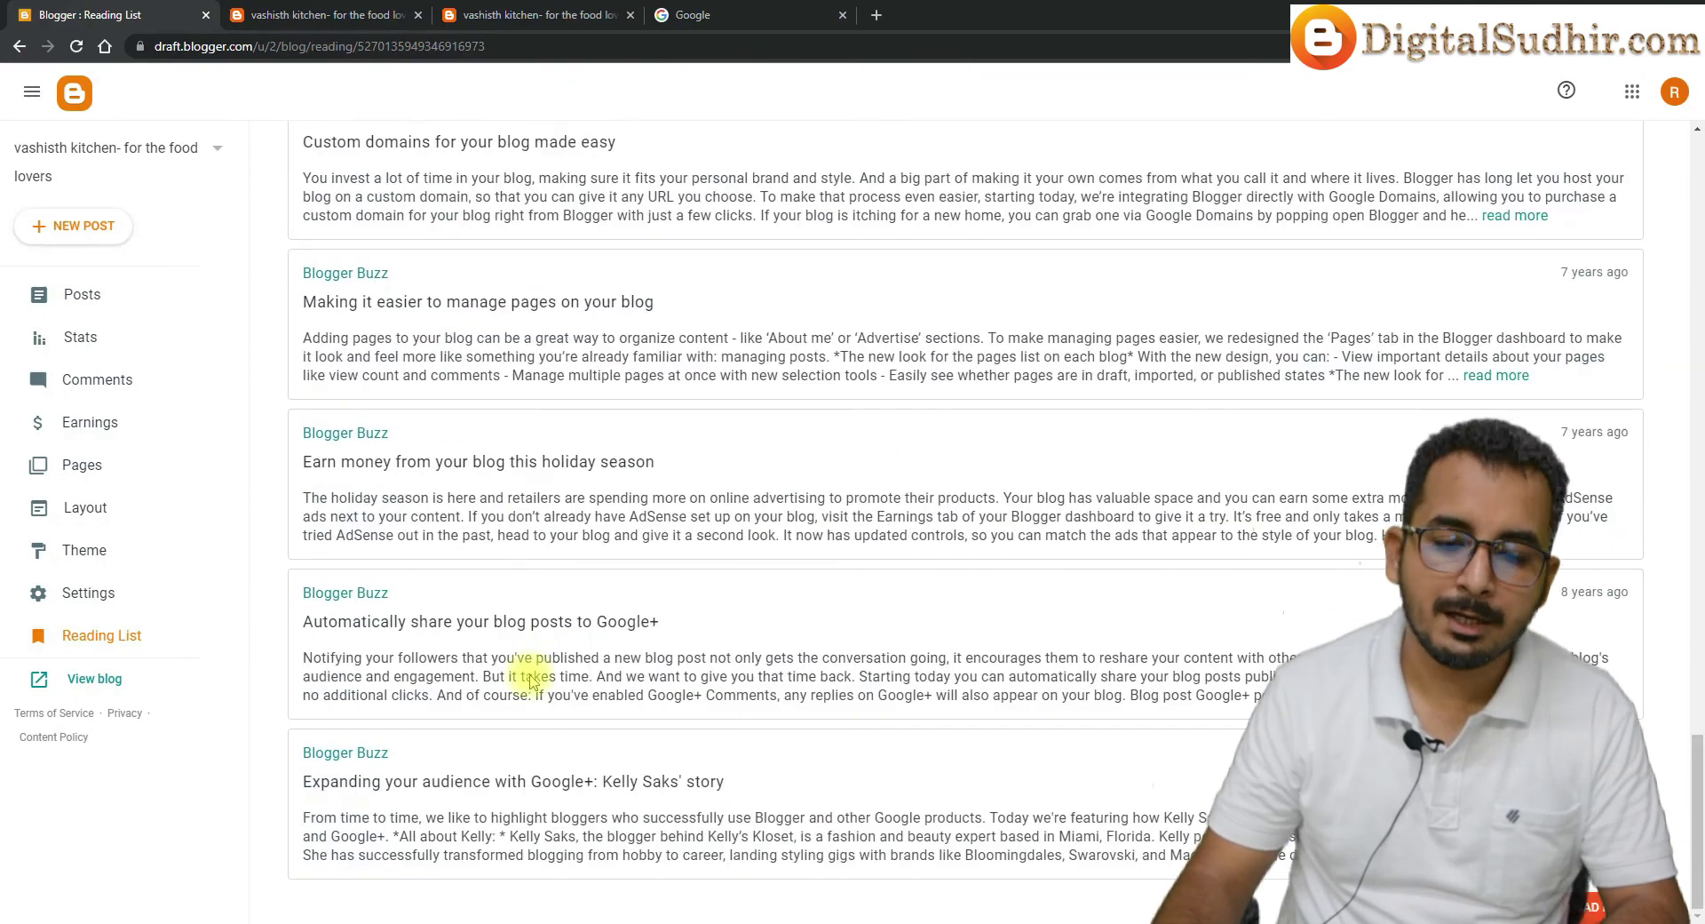
{"action": "scroll", "coordinate": [531, 676], "scroll_direction": "up", "scroll_amount": 8}
{"action": "scroll", "coordinate": [531, 677], "scroll_direction": "up", "scroll_amount": 10}
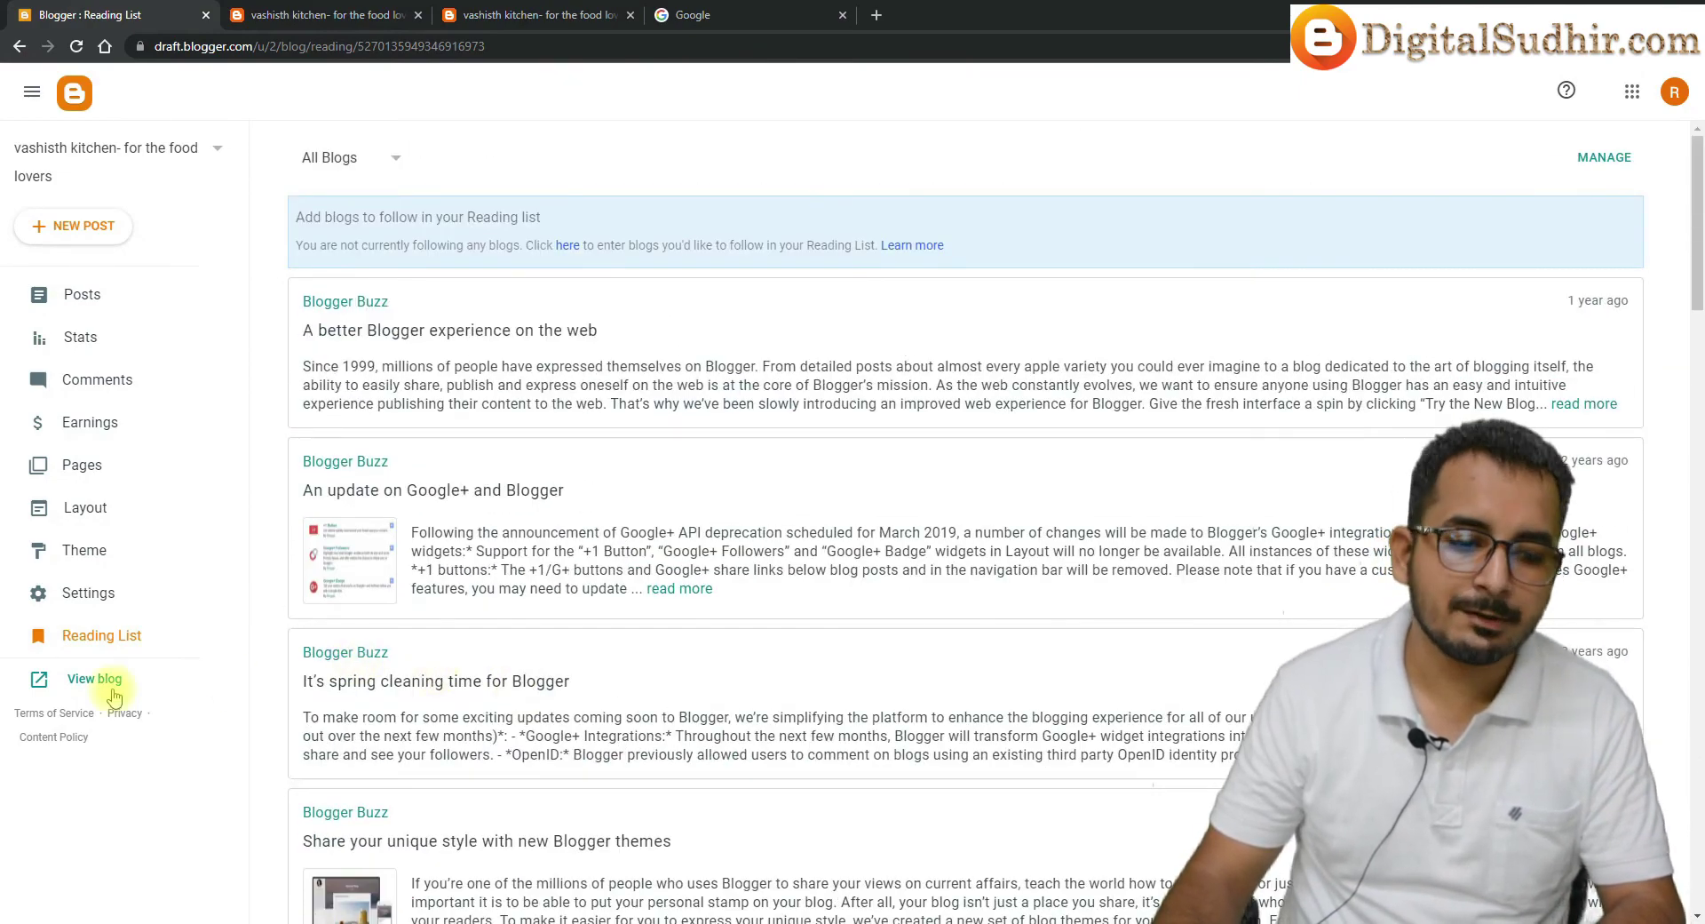
{"action": "left_click", "coordinate": [135, 145]}
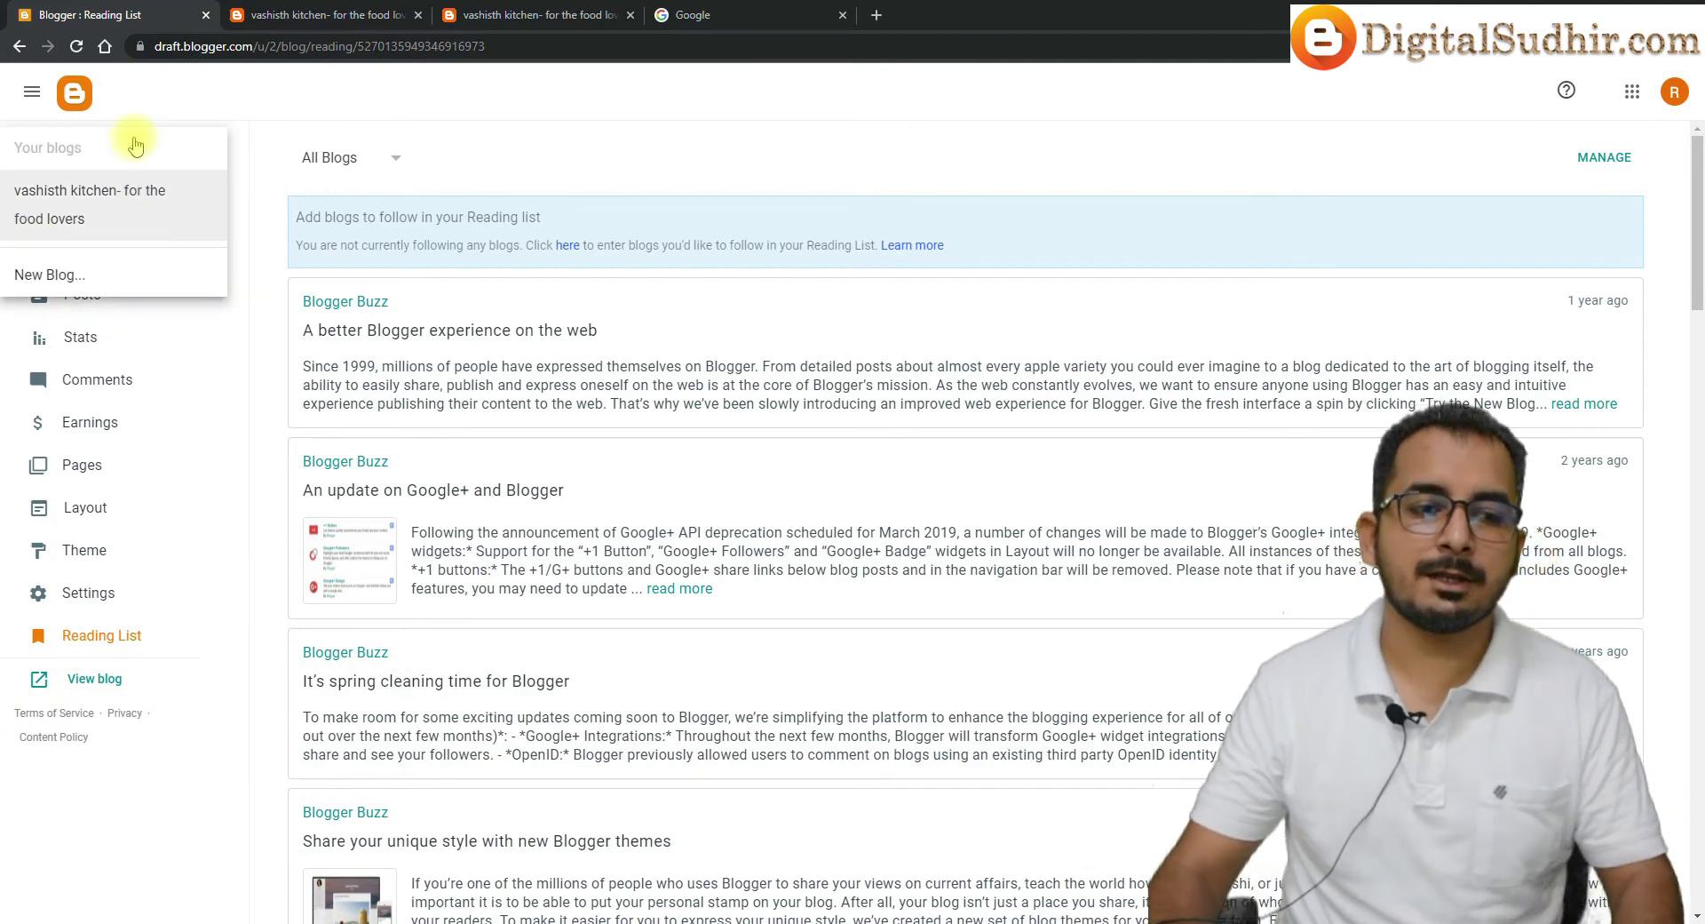
{"action": "left_click", "coordinate": [626, 144]}
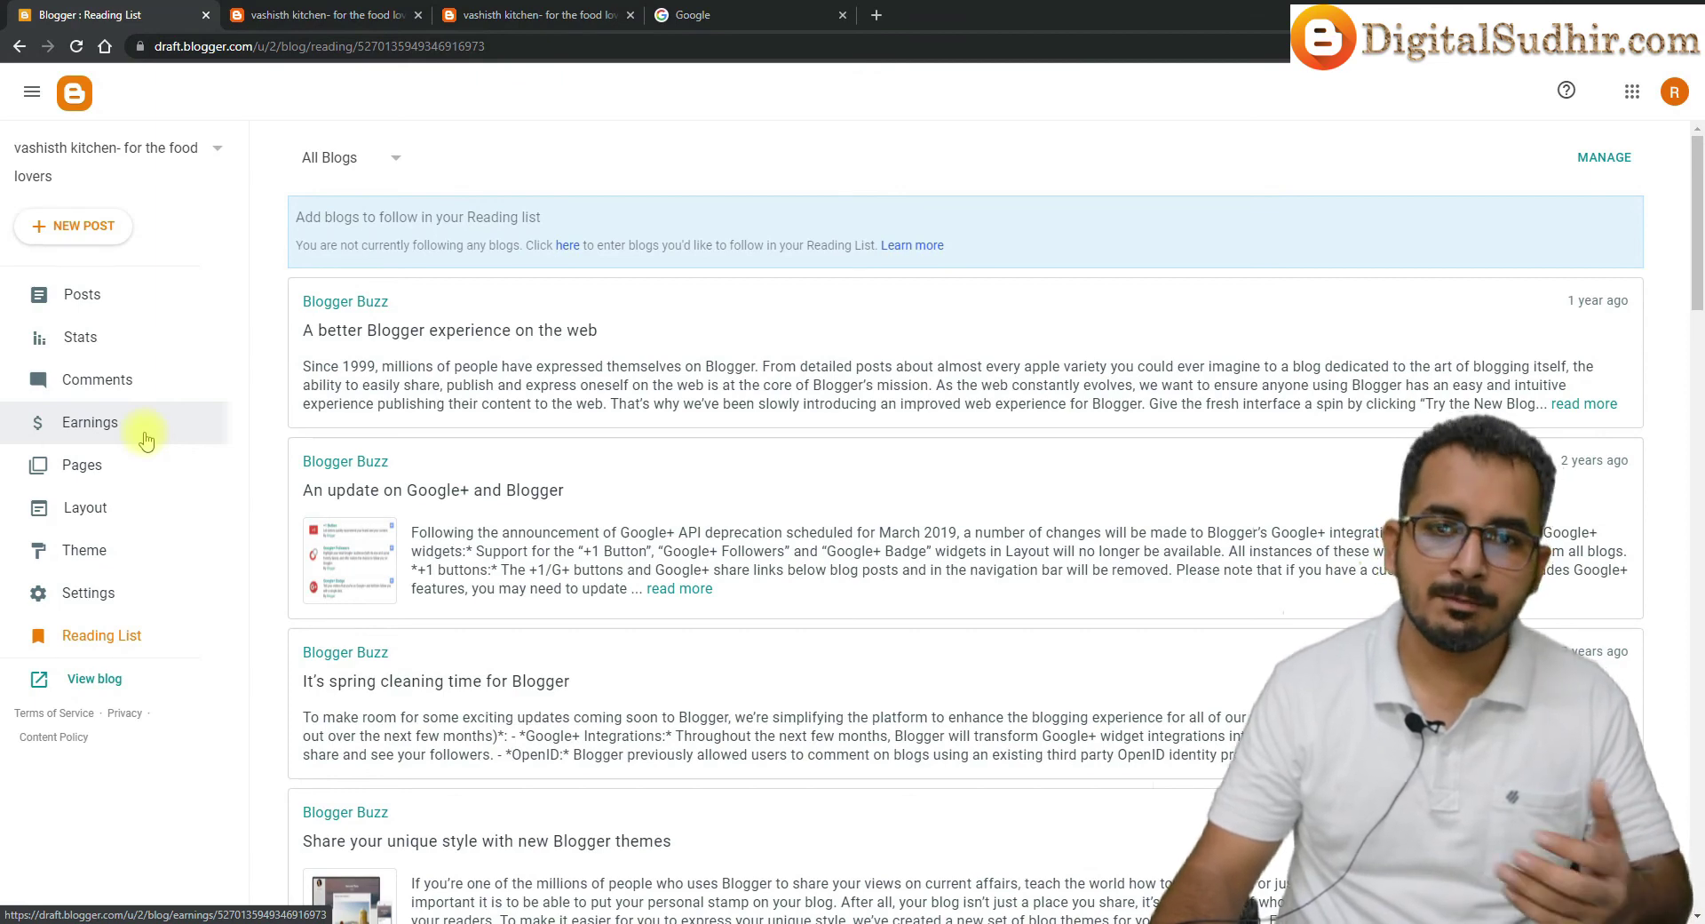
Create a new post from the Posts section with the title "gfg" and the body text "fgfg"
{"action": "left_click", "coordinate": [134, 300]}
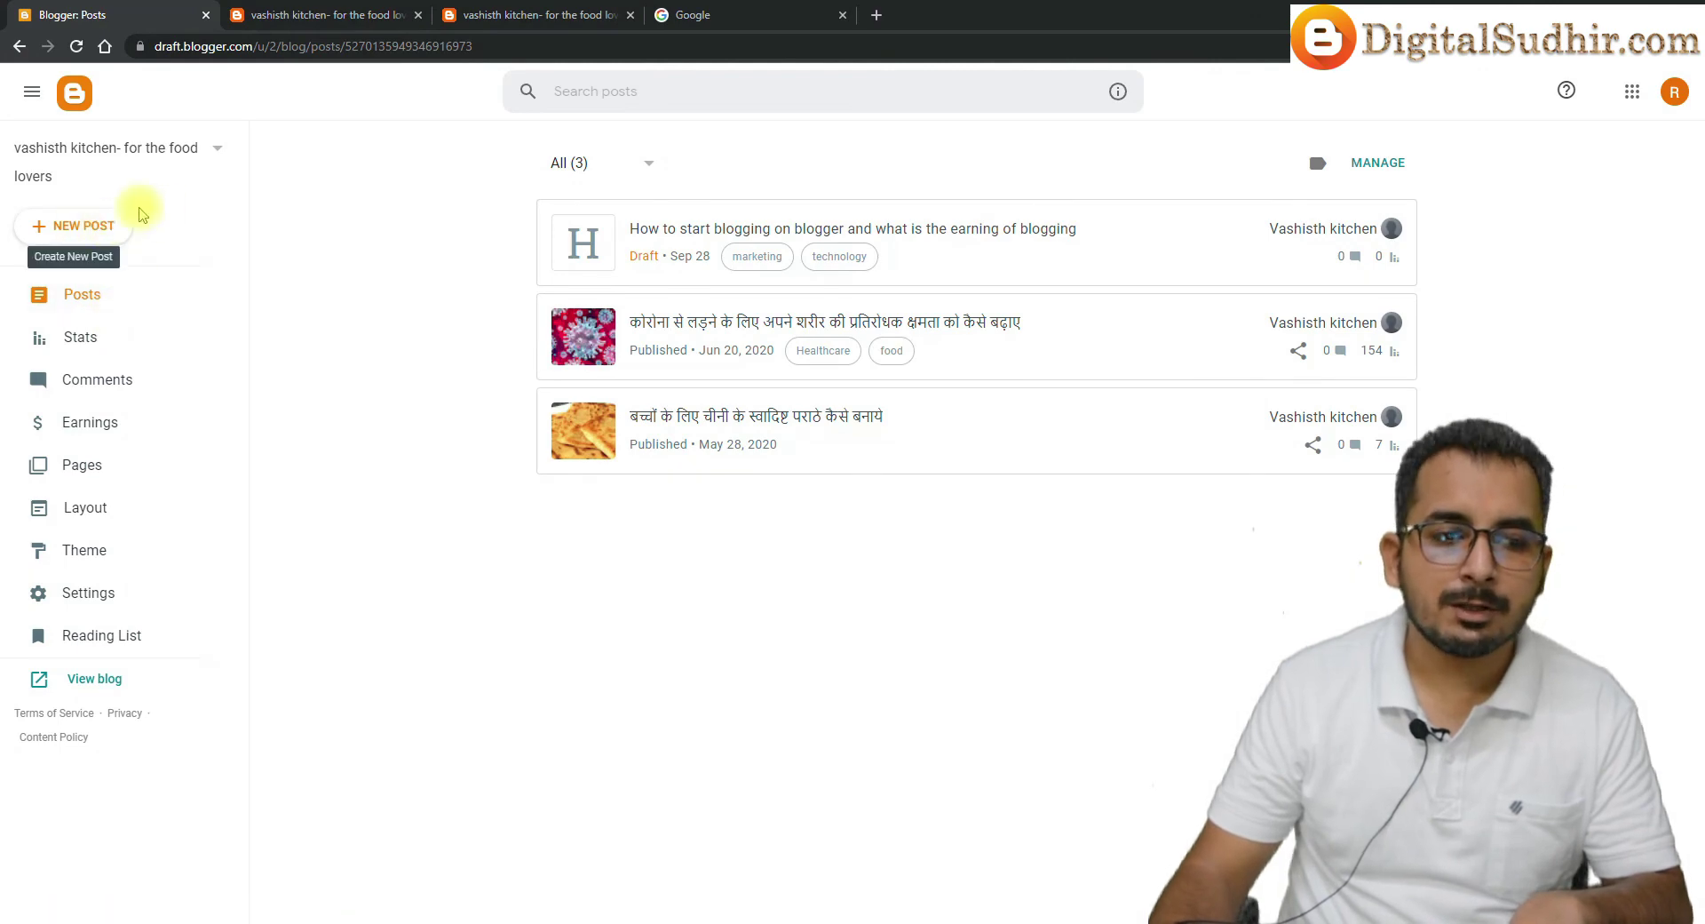
{"action": "left_click", "coordinate": [94, 227]}
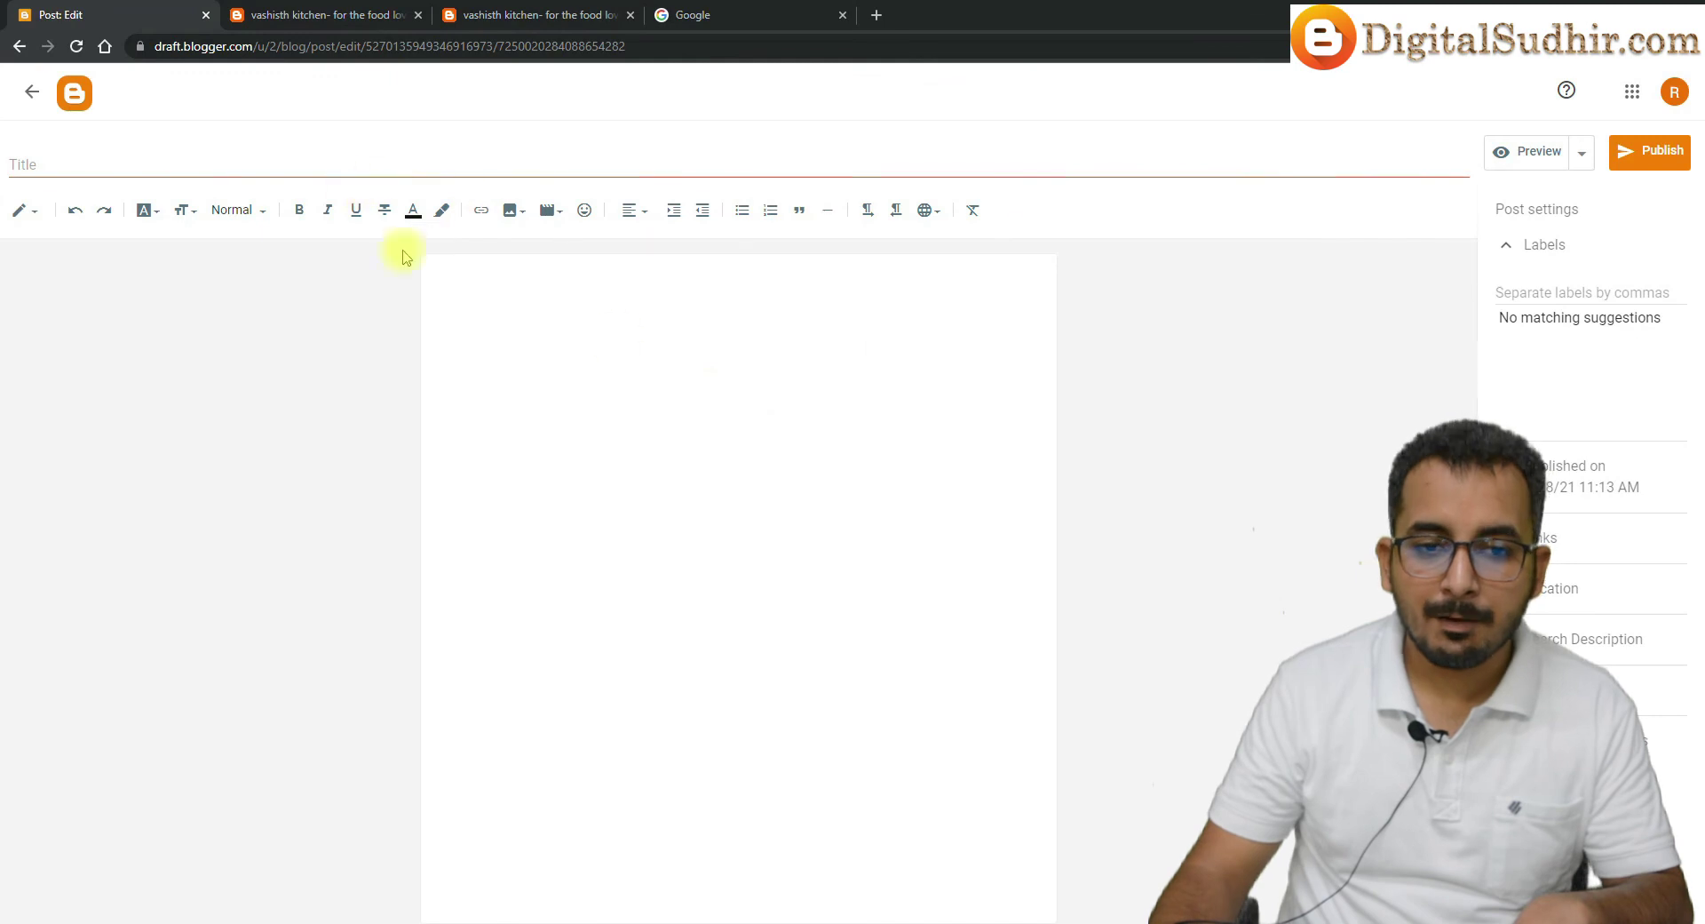
{"action": "left_click", "coordinate": [798, 327]}
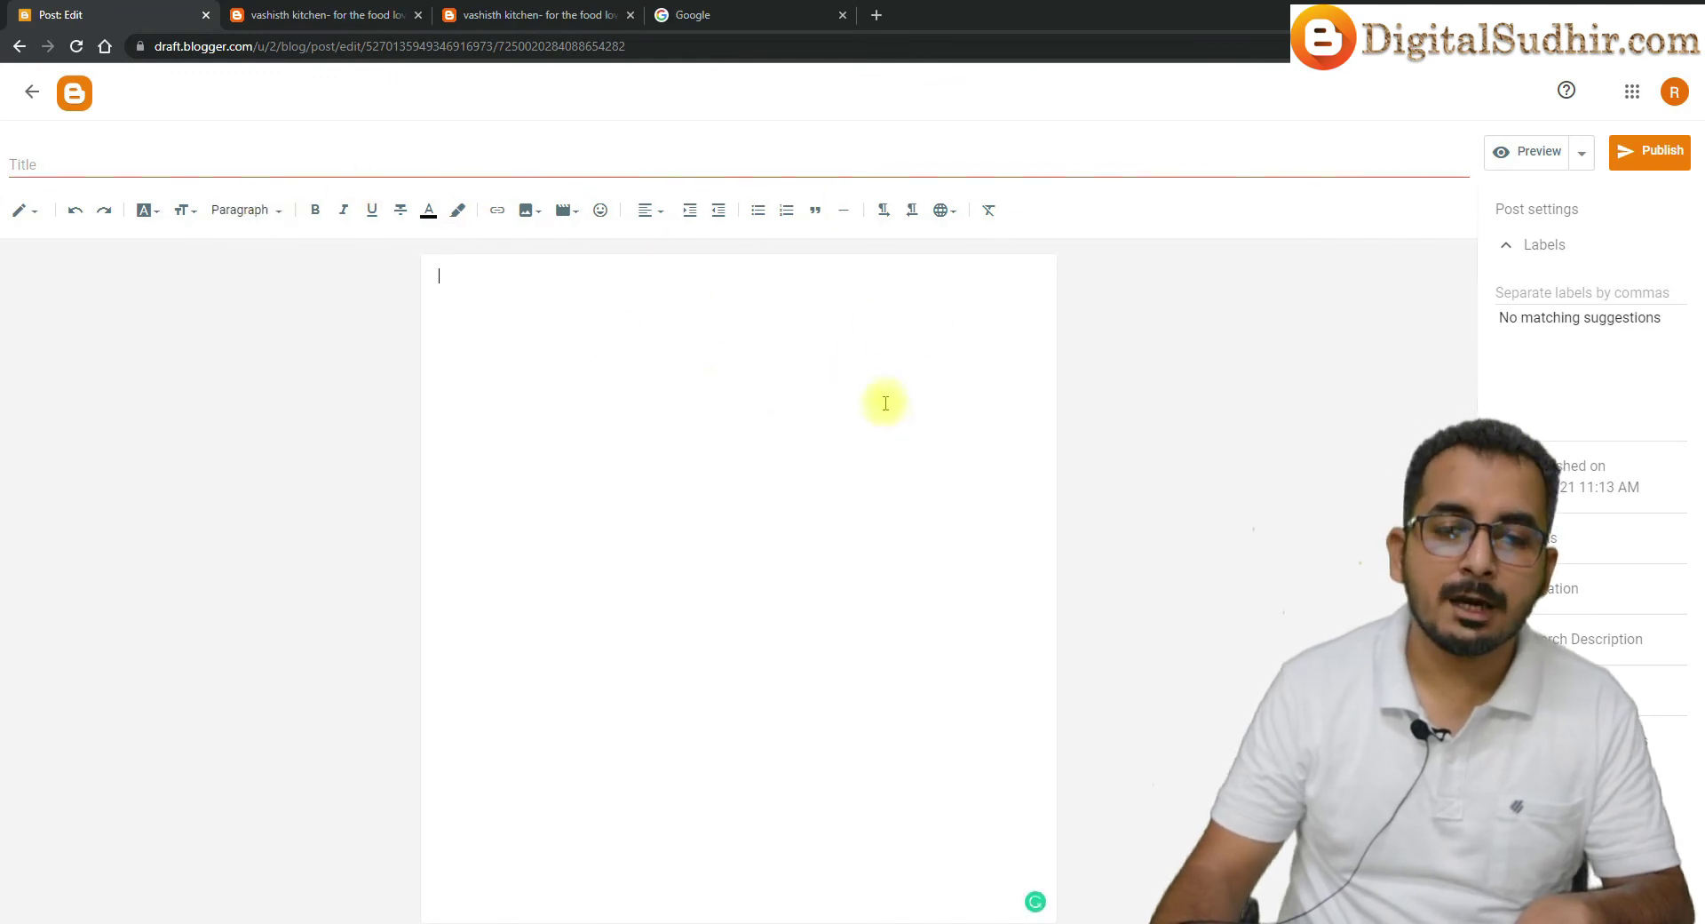
{"action": "left_click", "coordinate": [224, 169]}
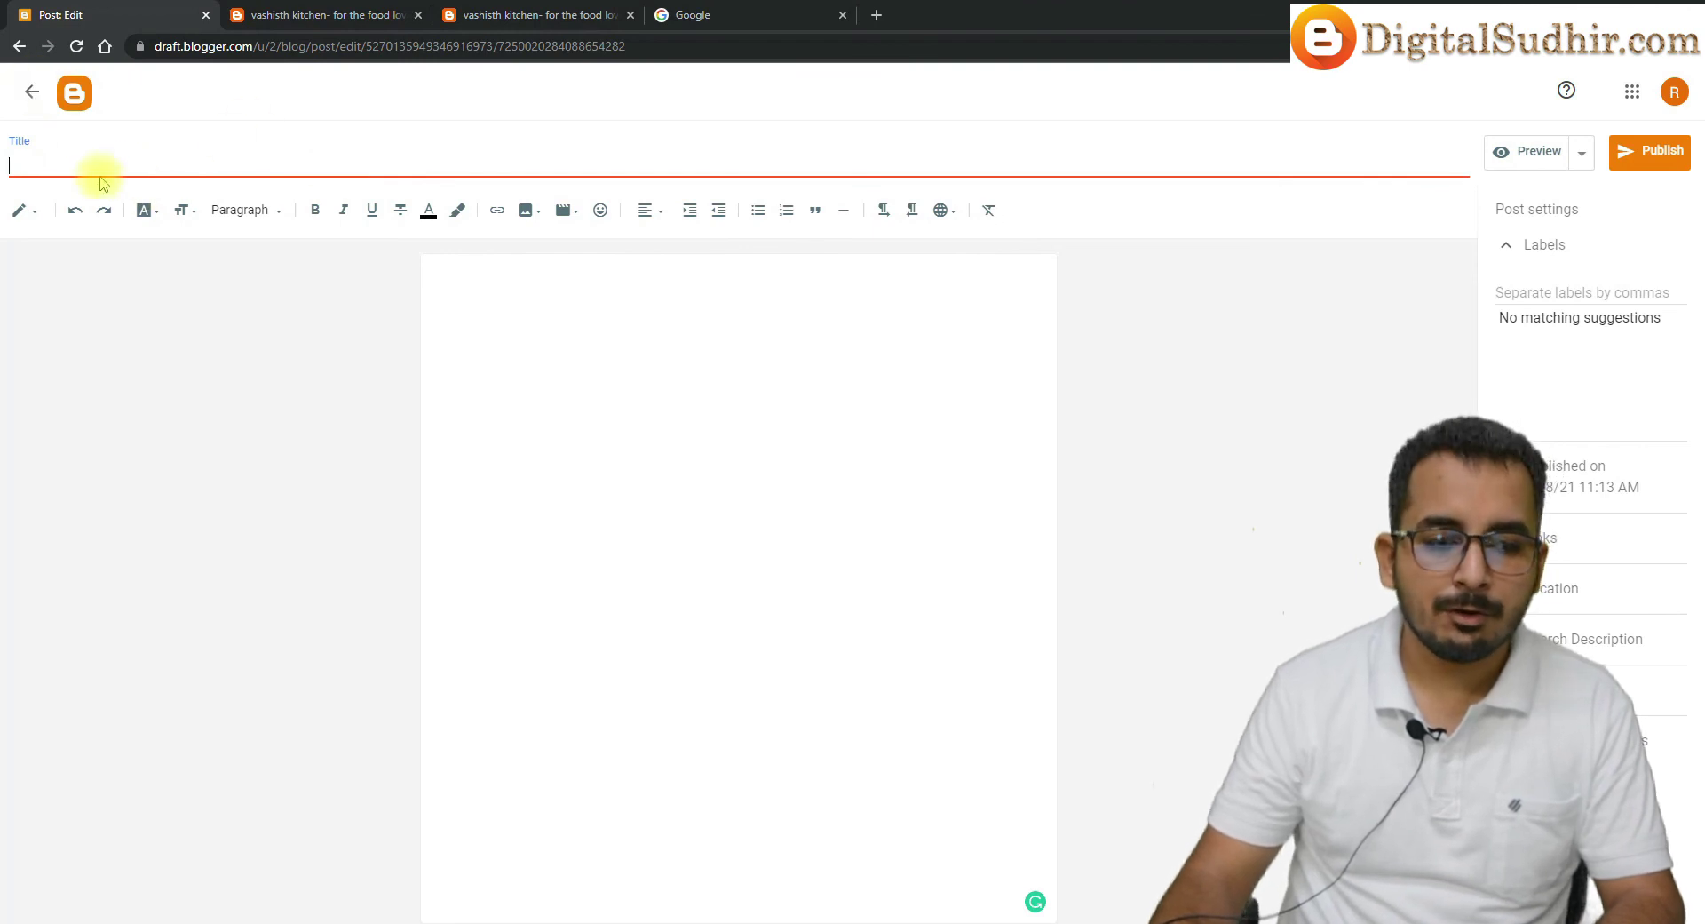
{"action": "type", "text": "gfg"}
{"action": "left_click", "coordinate": [615, 330]}
{"action": "type", "text": "fgfg"}
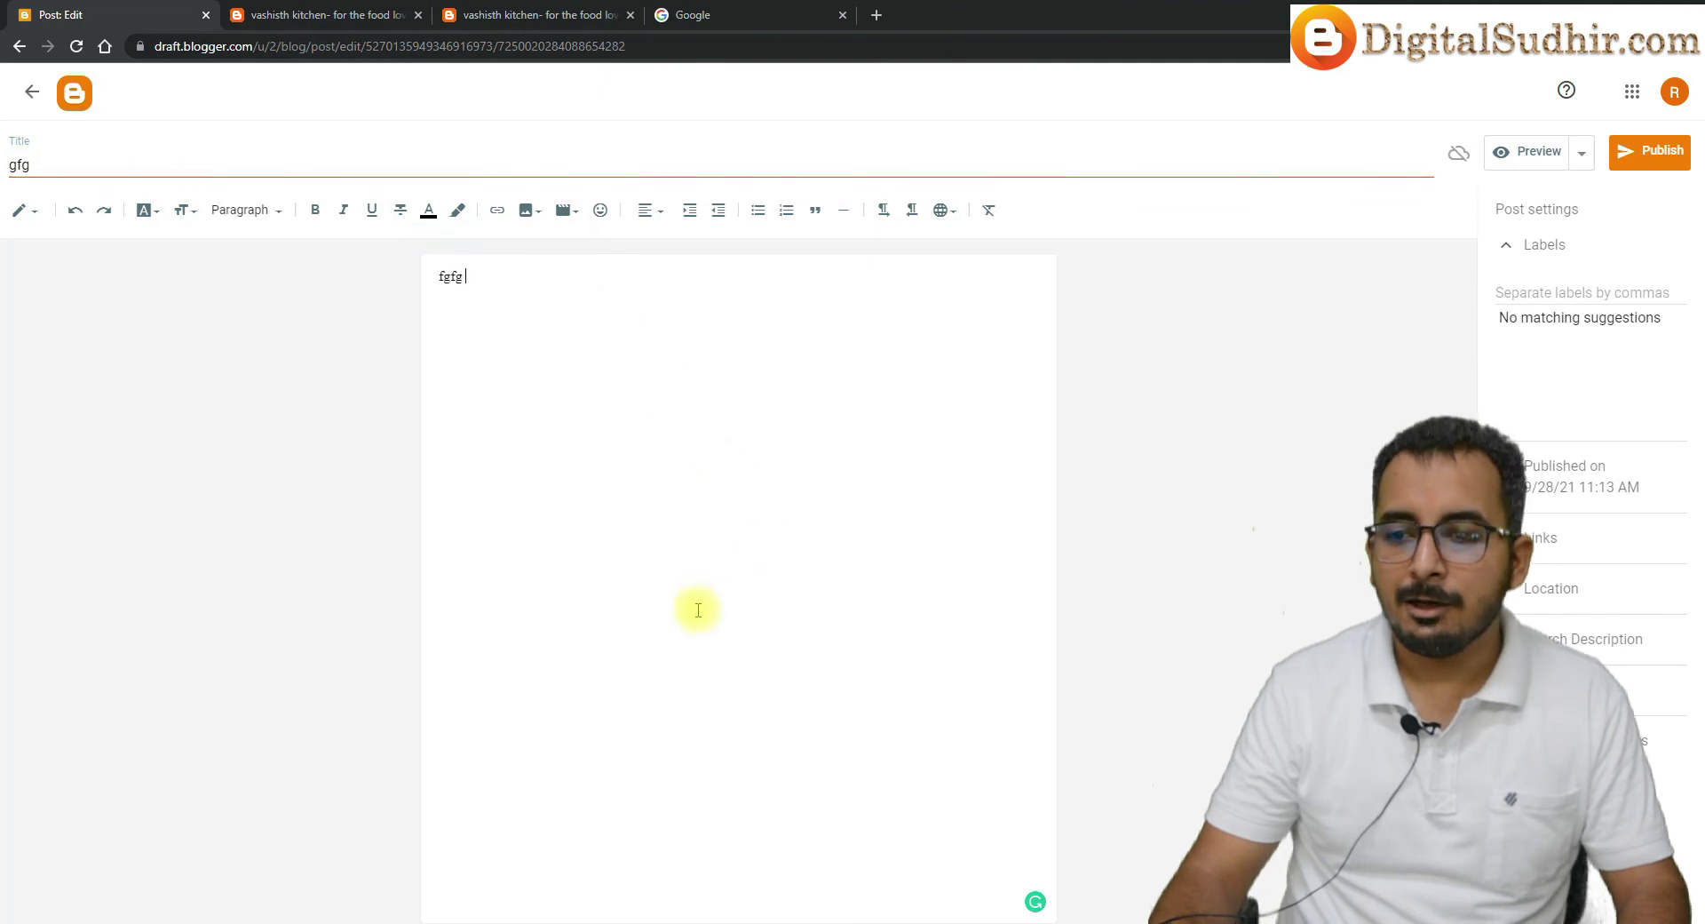
Examine the heading and paragraph styles and the font sizes available for the body text "fgfg"
{"action": "left_click", "coordinate": [226, 214]}
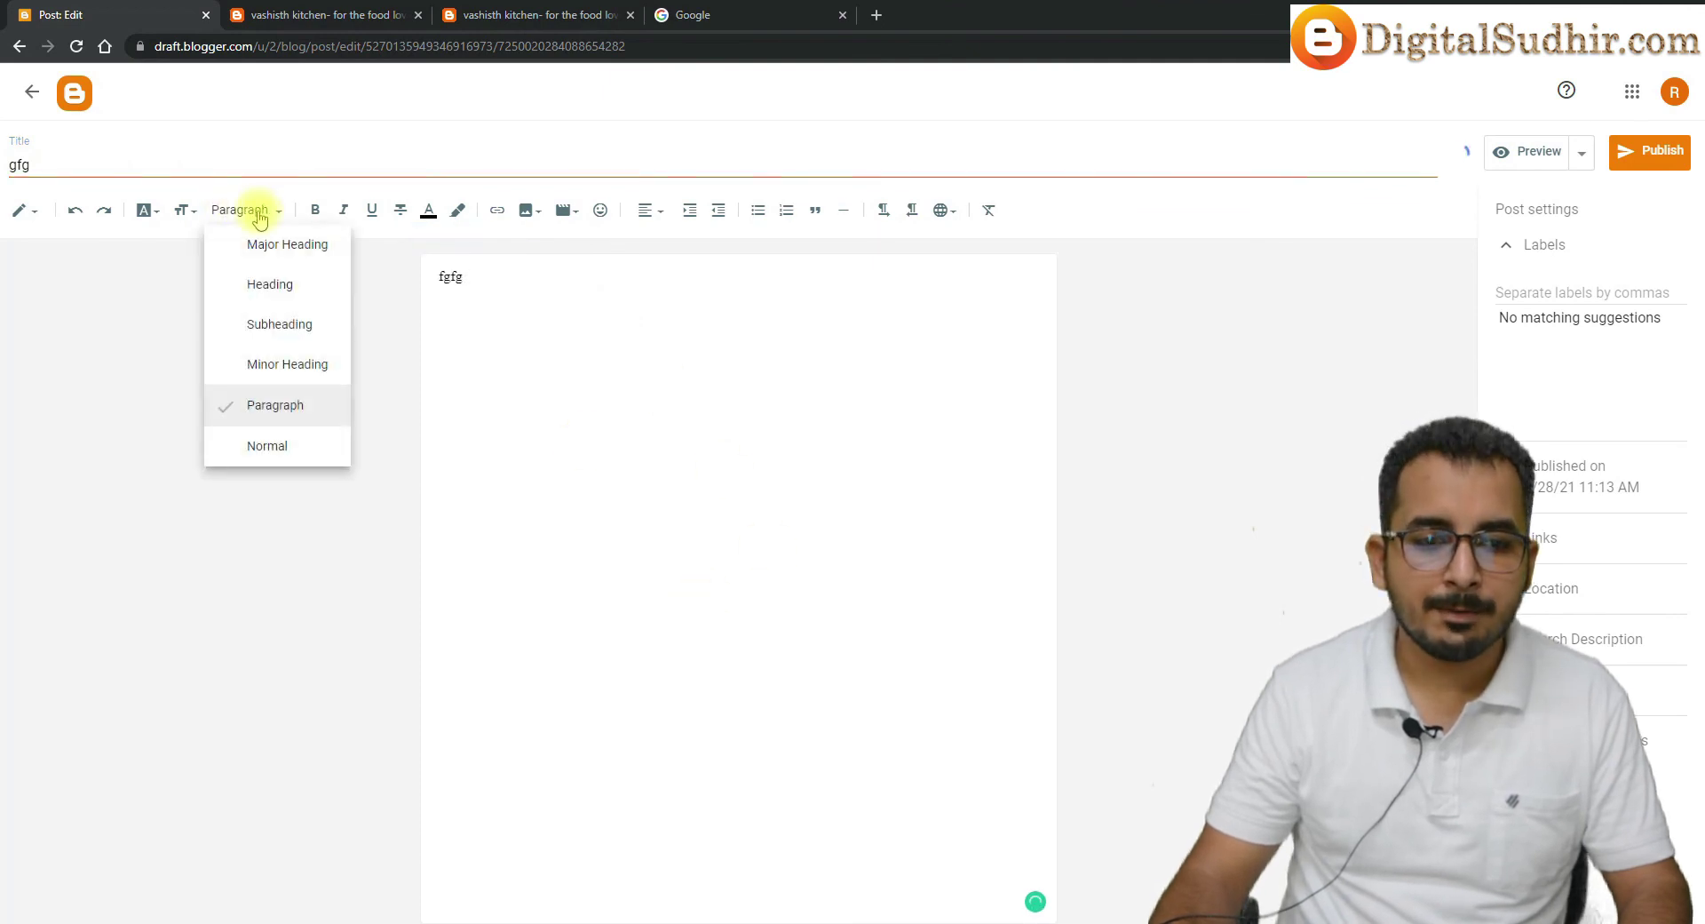
{"action": "left_click_drag", "start_coordinate": [511, 282], "coordinate": [395, 291]}
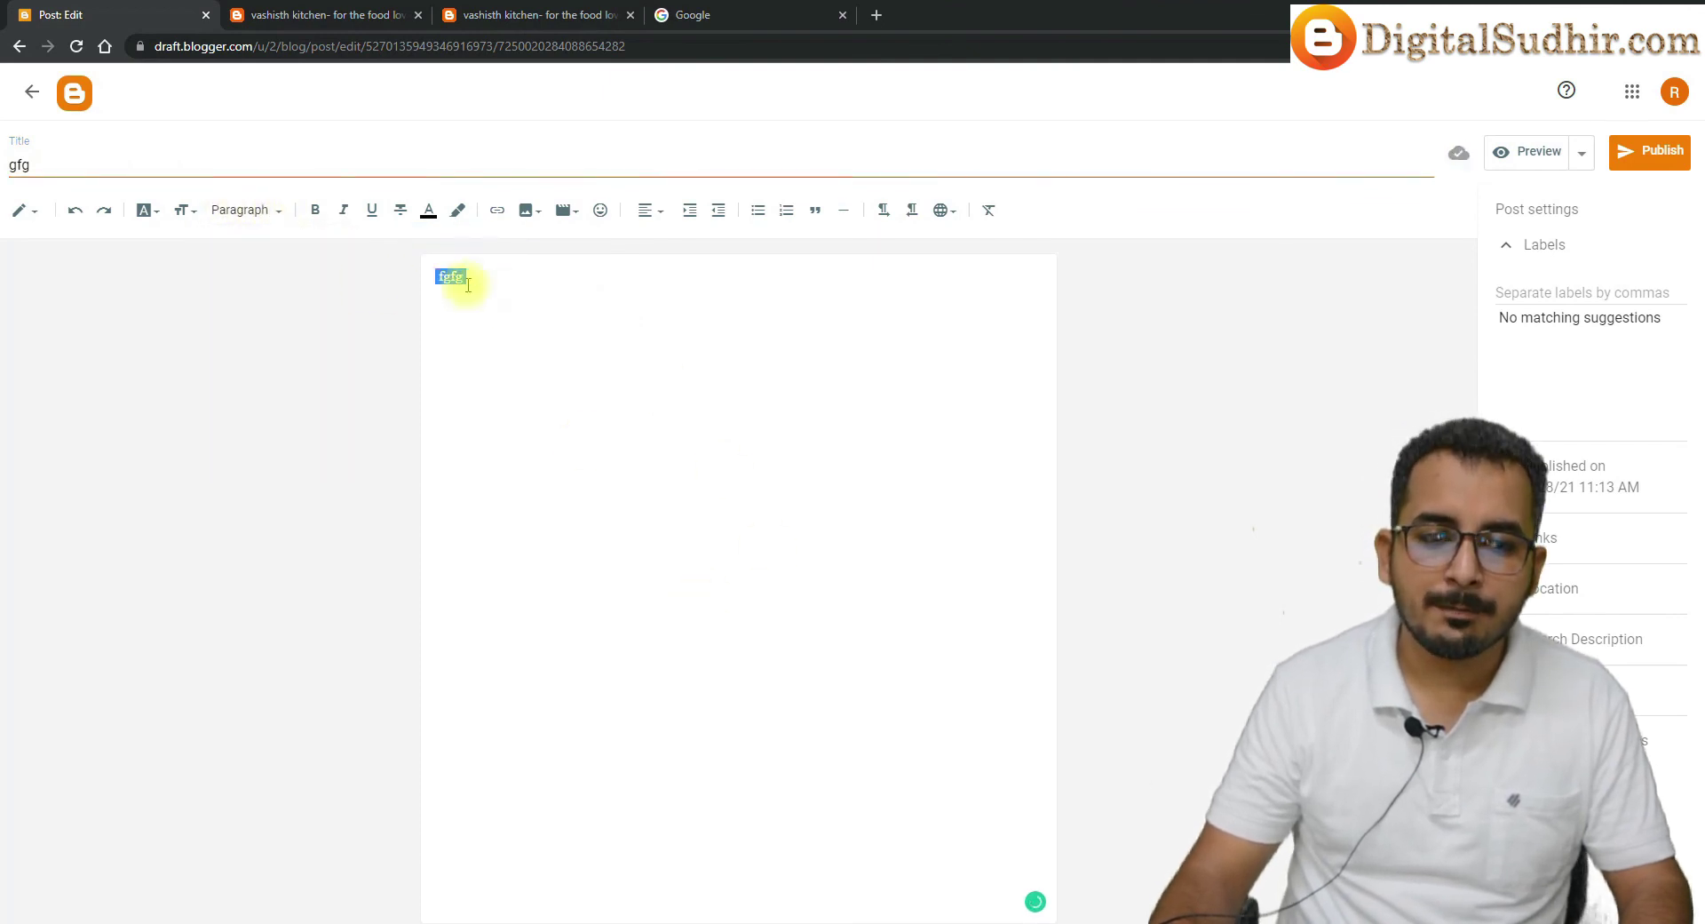
{"action": "left_click", "coordinate": [248, 211]}
{"action": "left_click", "coordinate": [279, 364]}
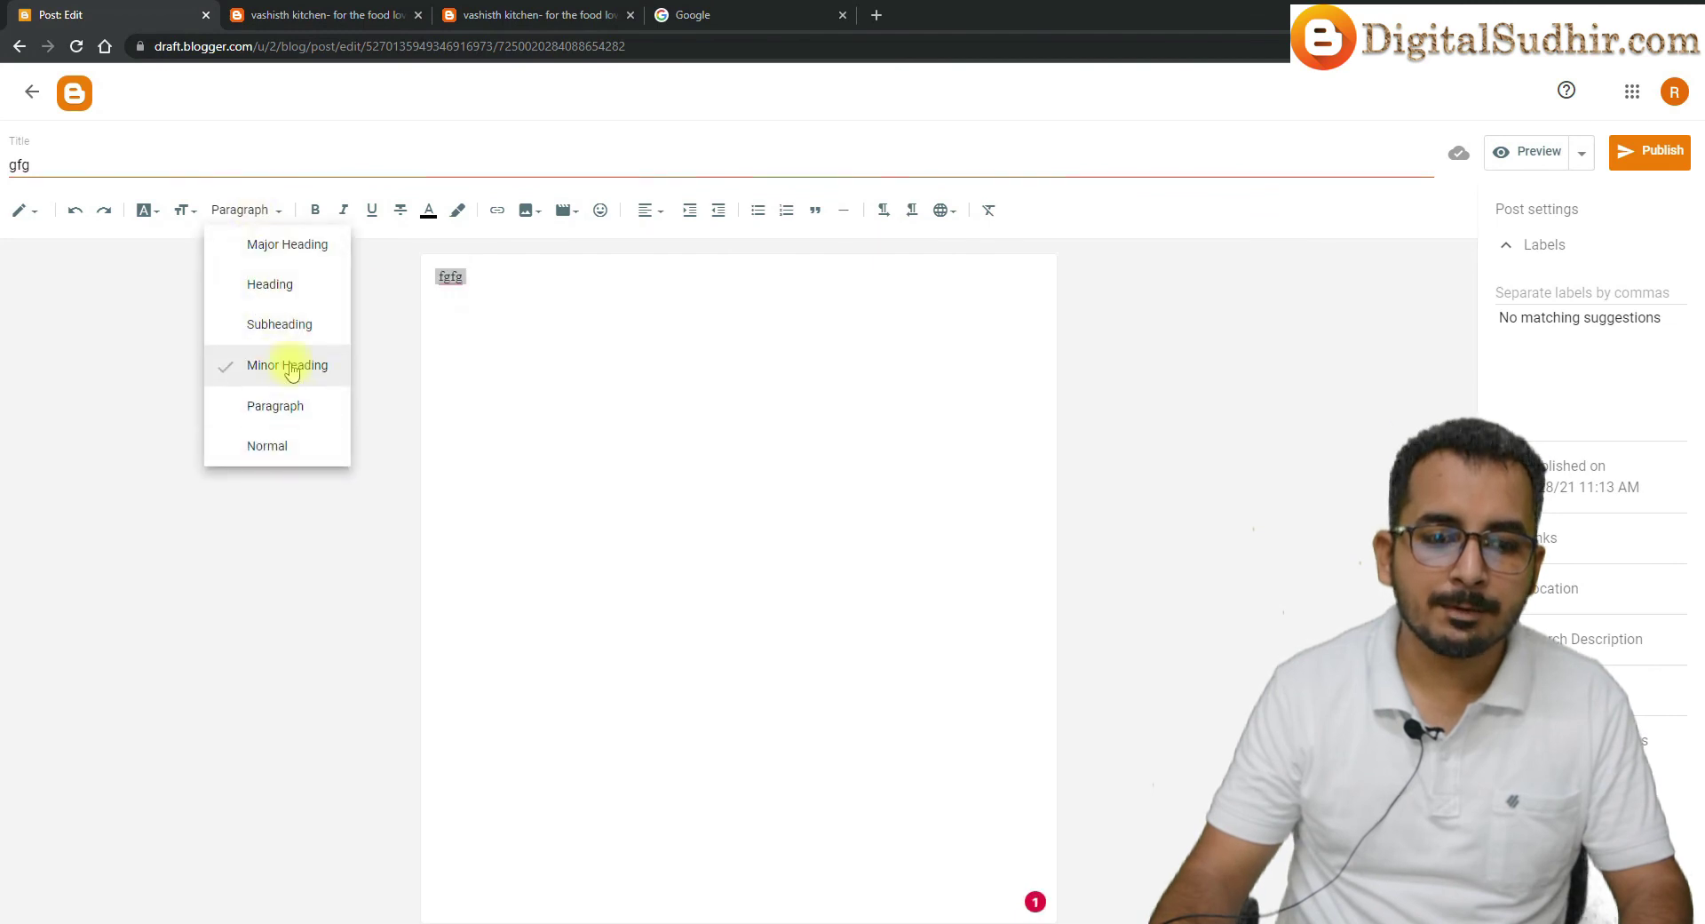
{"action": "left_click", "coordinate": [300, 325]}
{"action": "left_click", "coordinate": [306, 286]}
{"action": "left_click", "coordinate": [310, 248]}
{"action": "left_click", "coordinate": [305, 325]}
{"action": "left_click", "coordinate": [320, 286]}
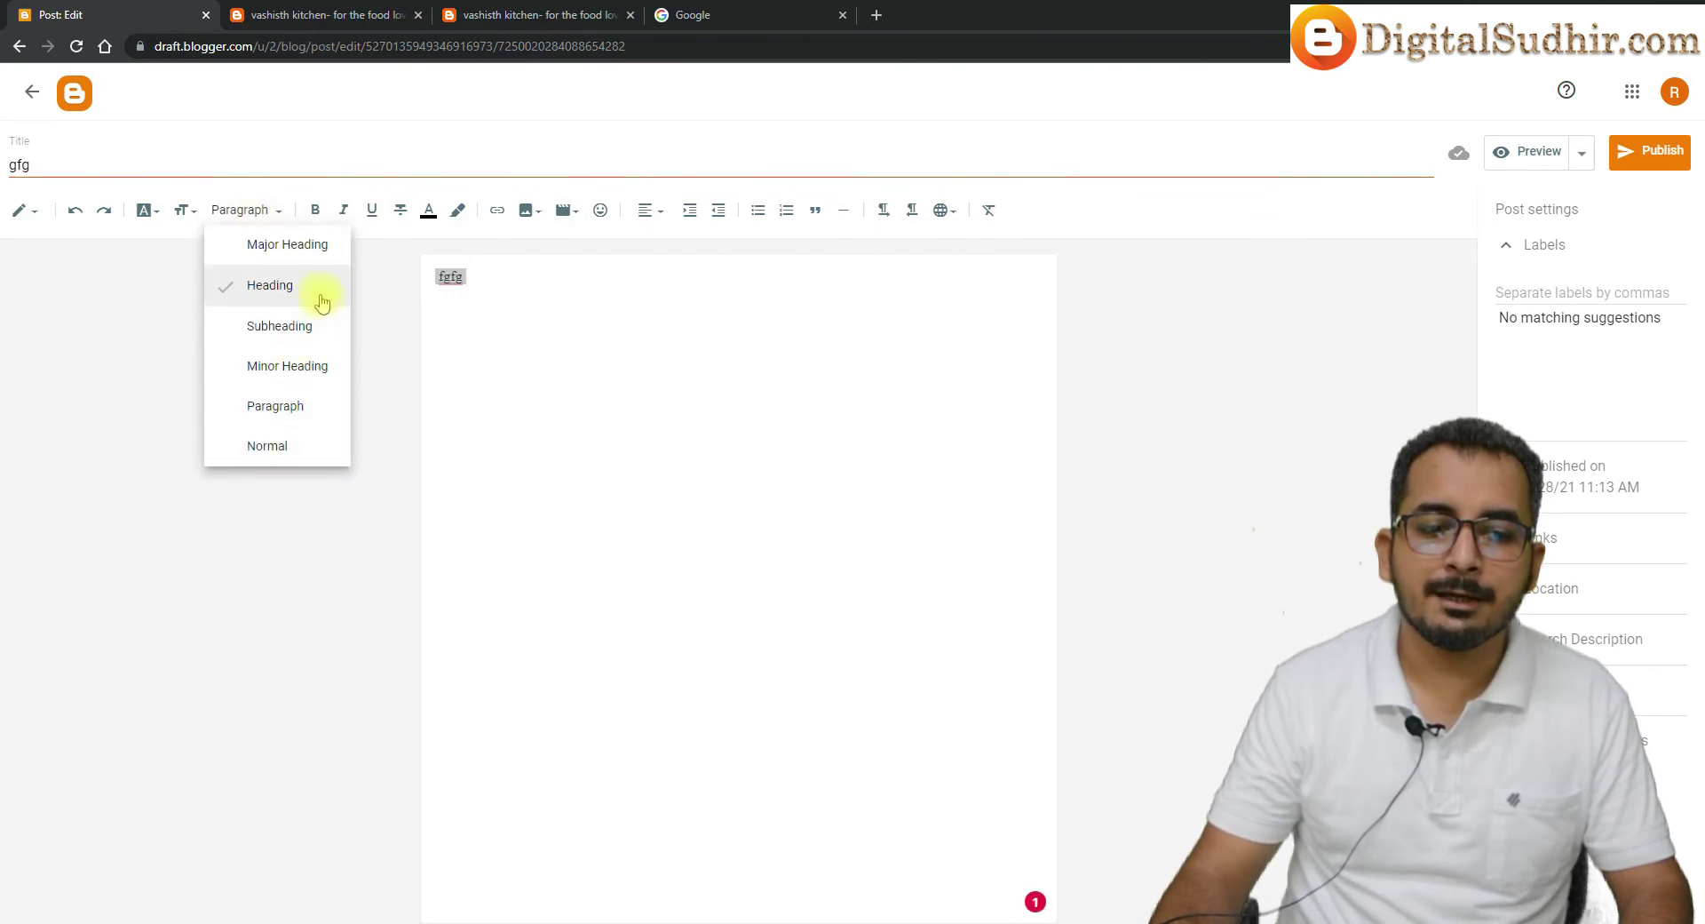
{"action": "left_click", "coordinate": [330, 365]}
{"action": "left_click", "coordinate": [305, 406]}
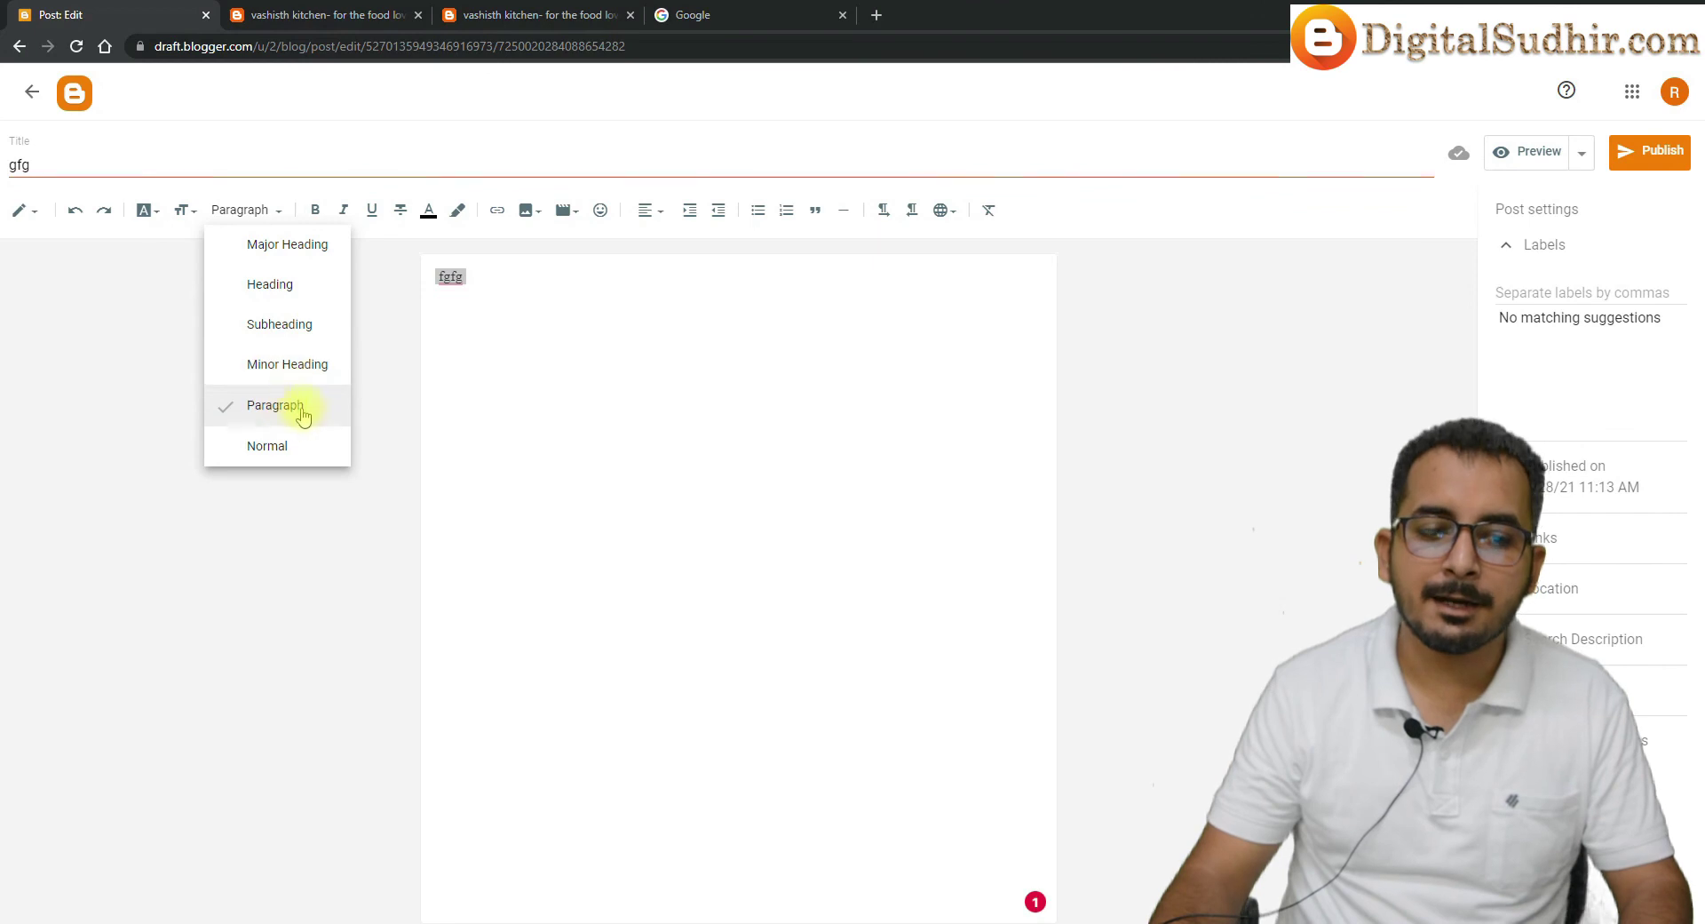
{"action": "left_click", "coordinate": [284, 285]}
{"action": "left_click", "coordinate": [187, 212]}
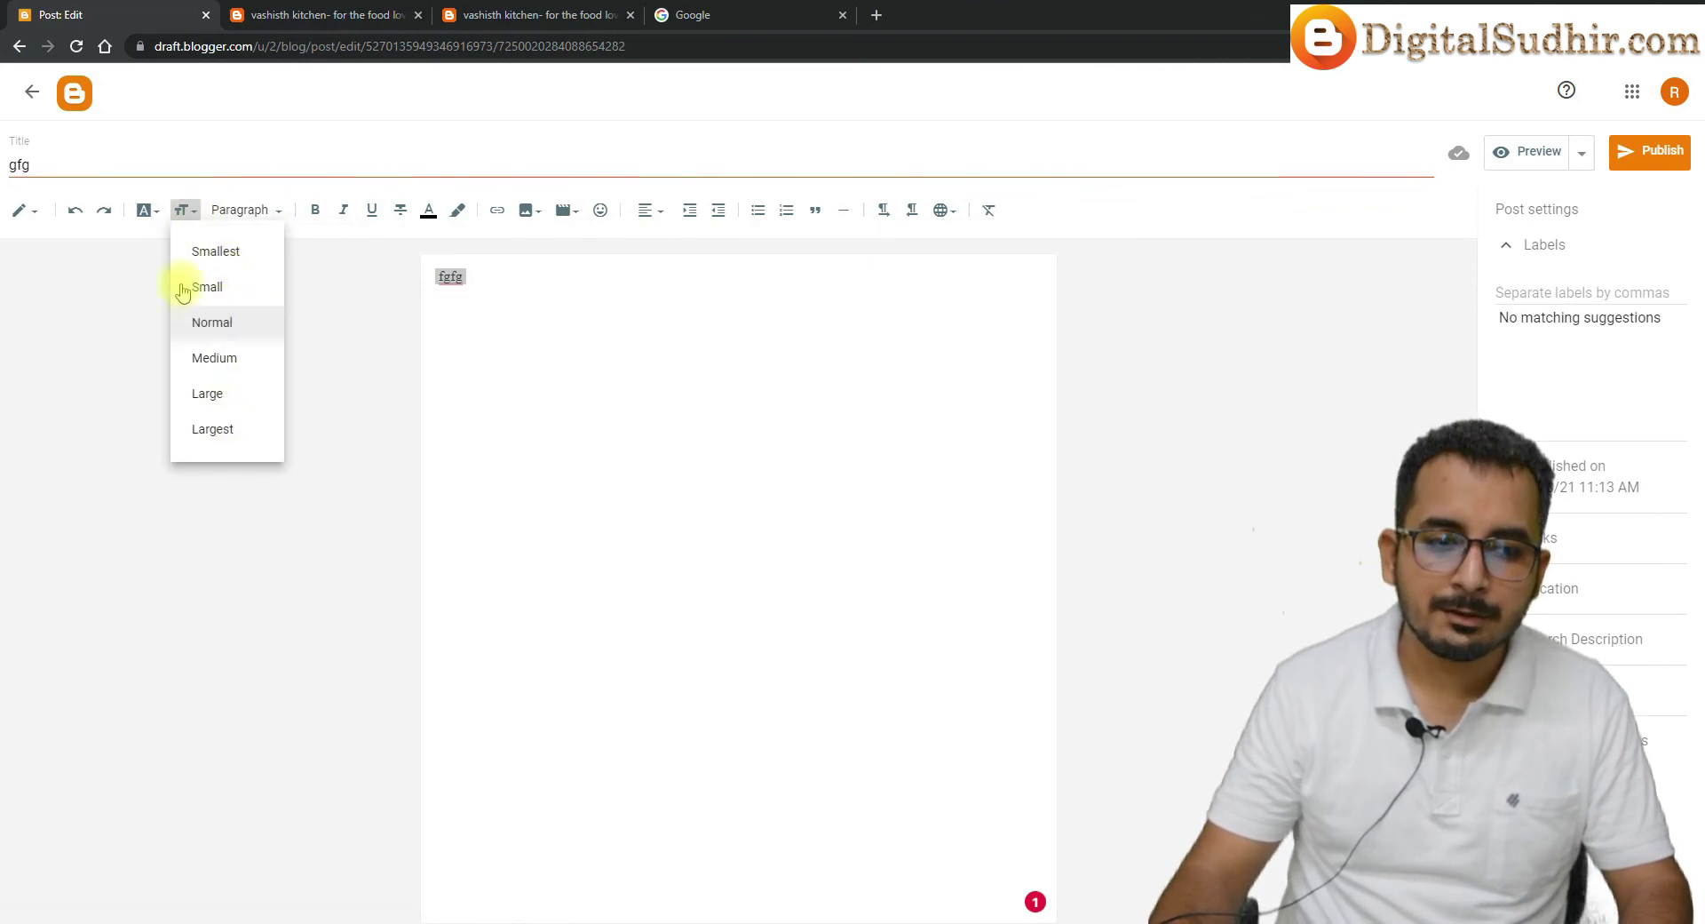
{"action": "left_click", "coordinate": [550, 403]}
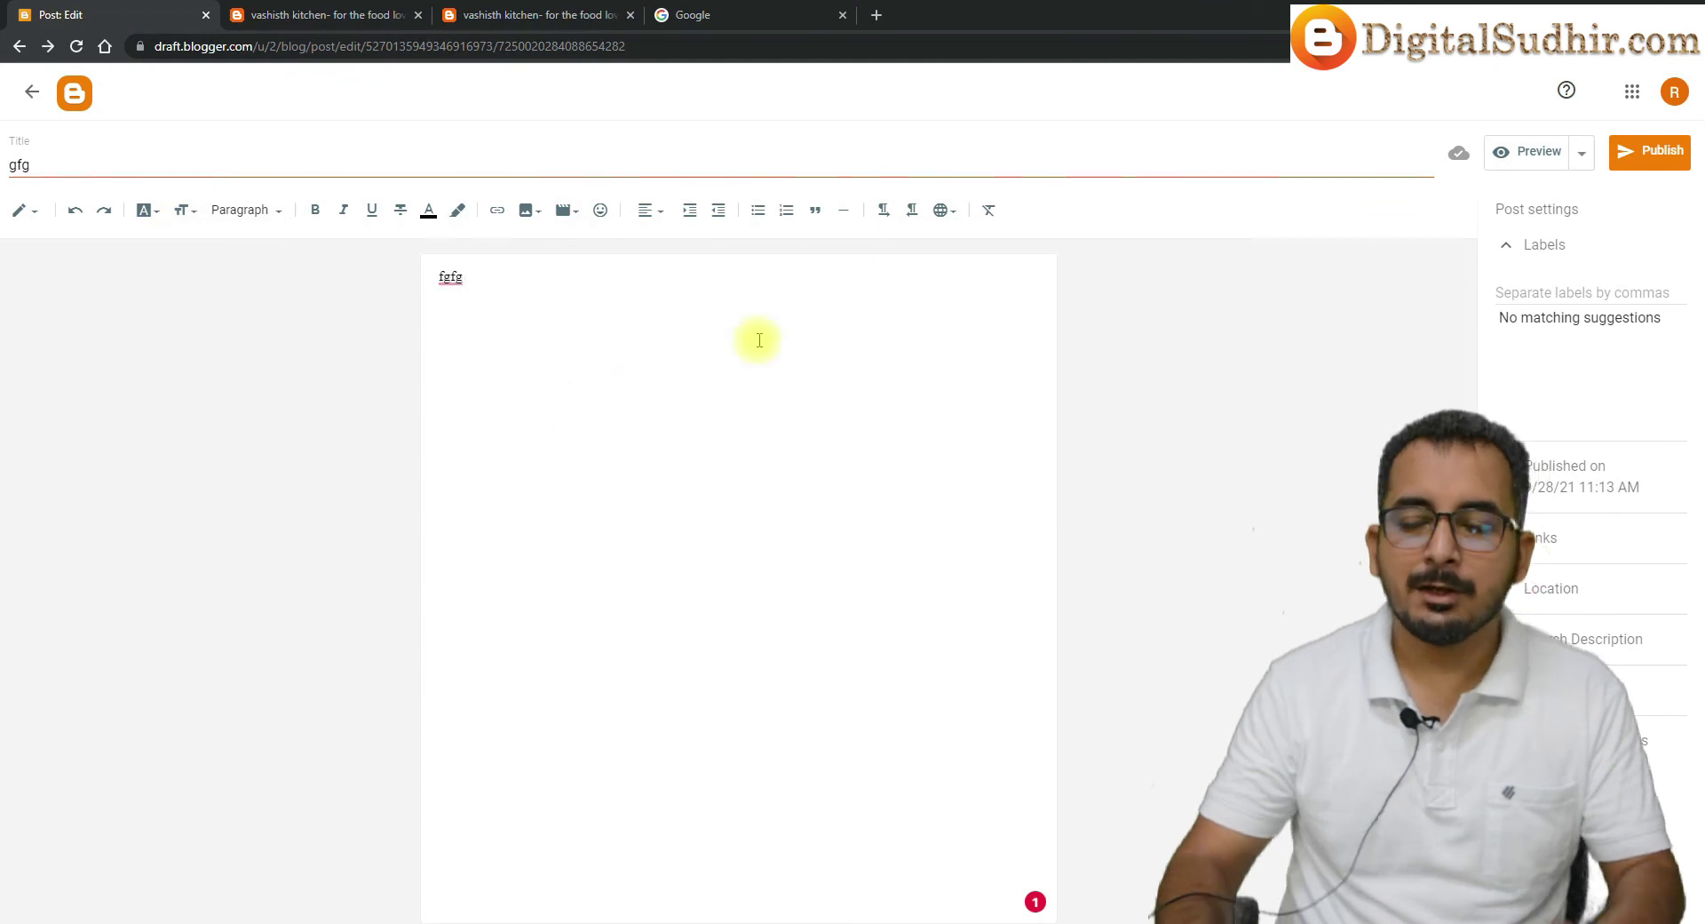